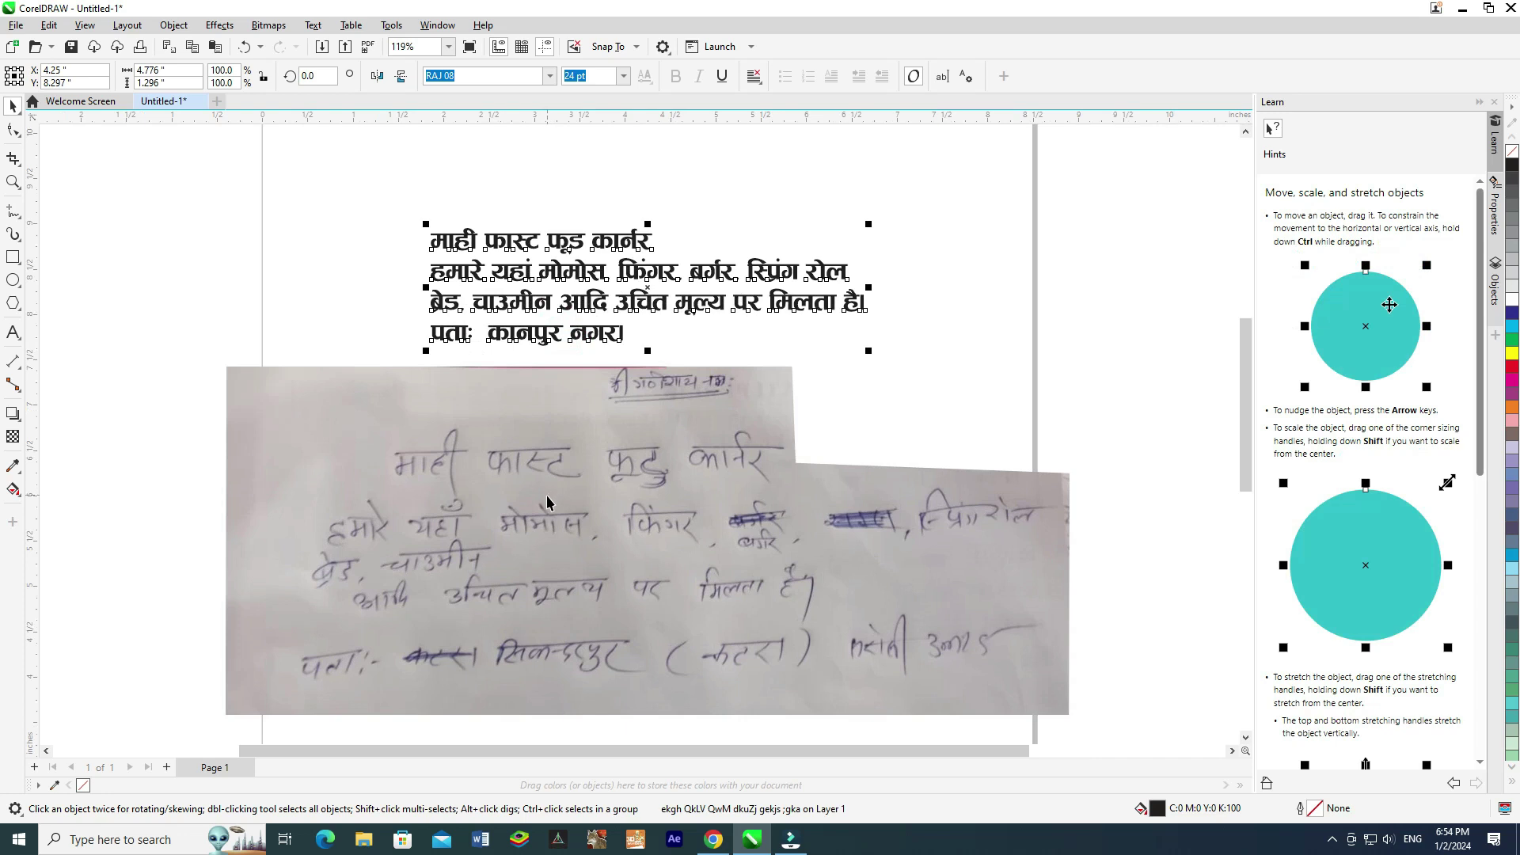
Delete the photo of the handwritten note below the text block.
scroll(547, 501, "down", 1)
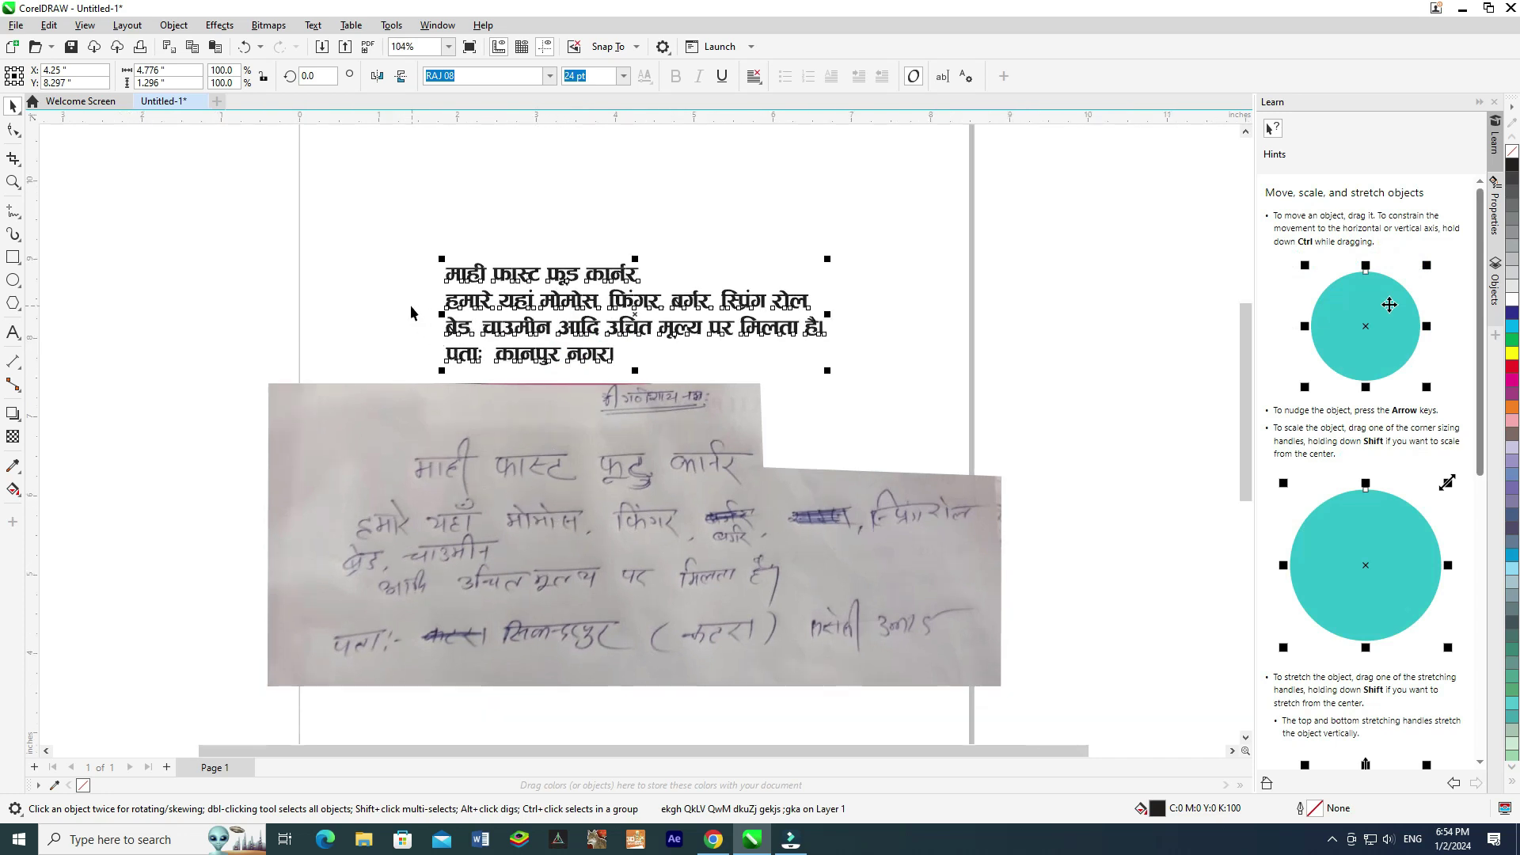
scroll(422, 380, "down", 1)
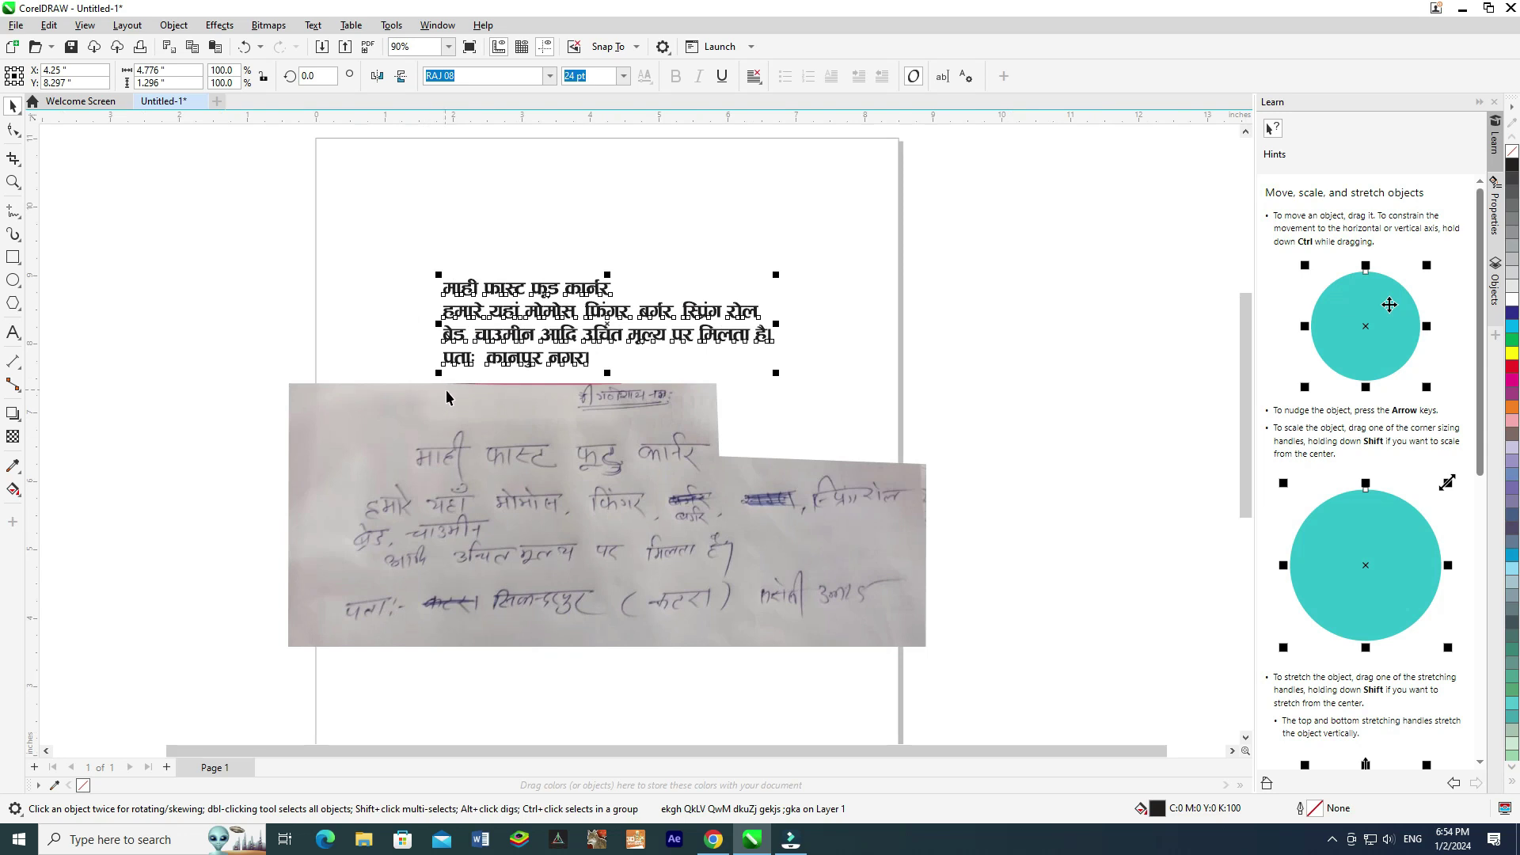
left_click(448, 419)
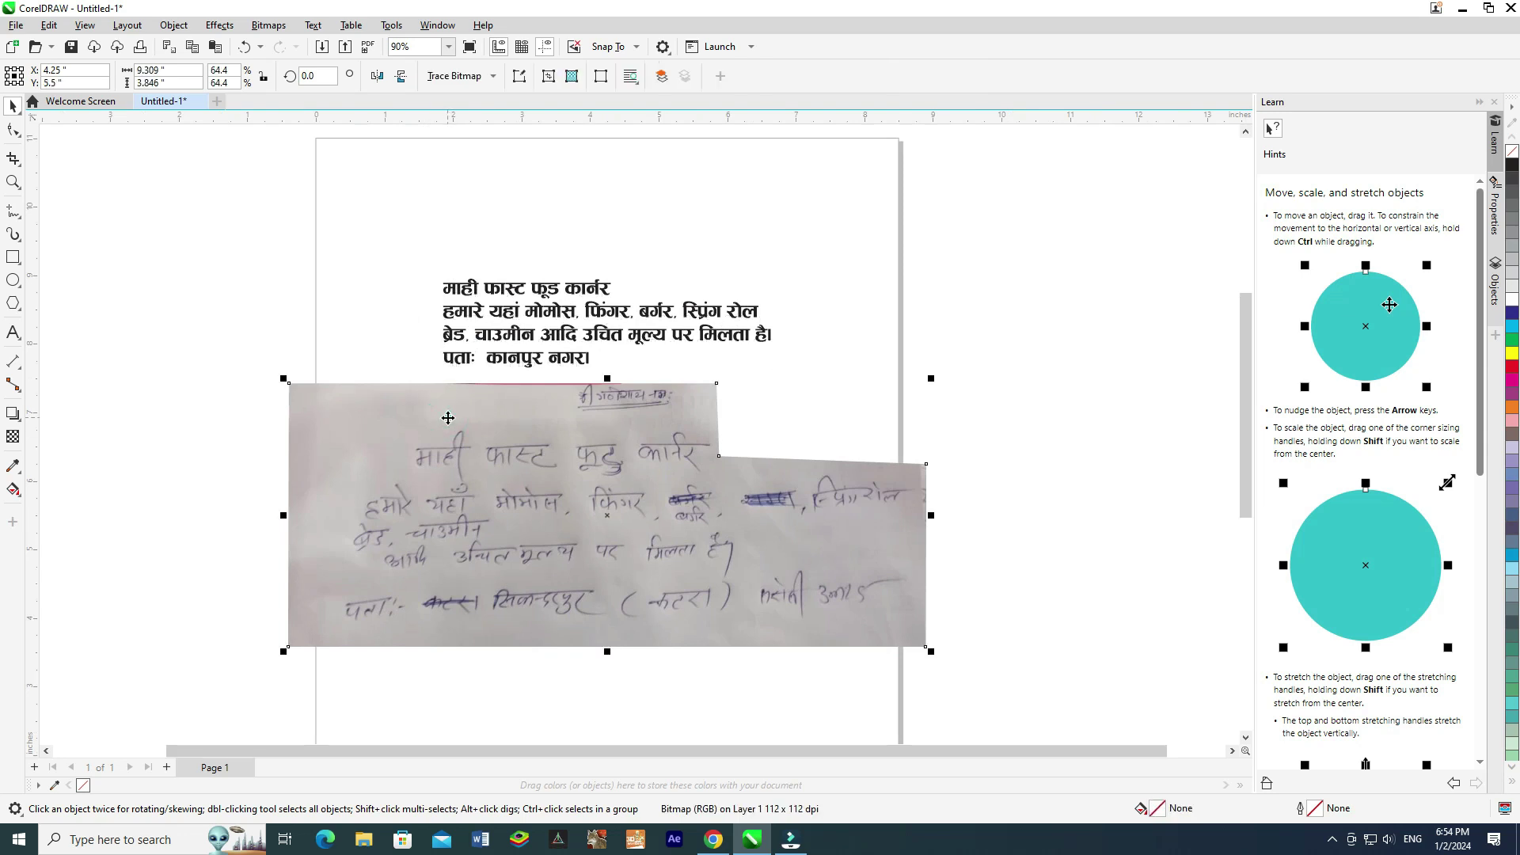
key("Delete")
scroll(445, 417, "down", 1)
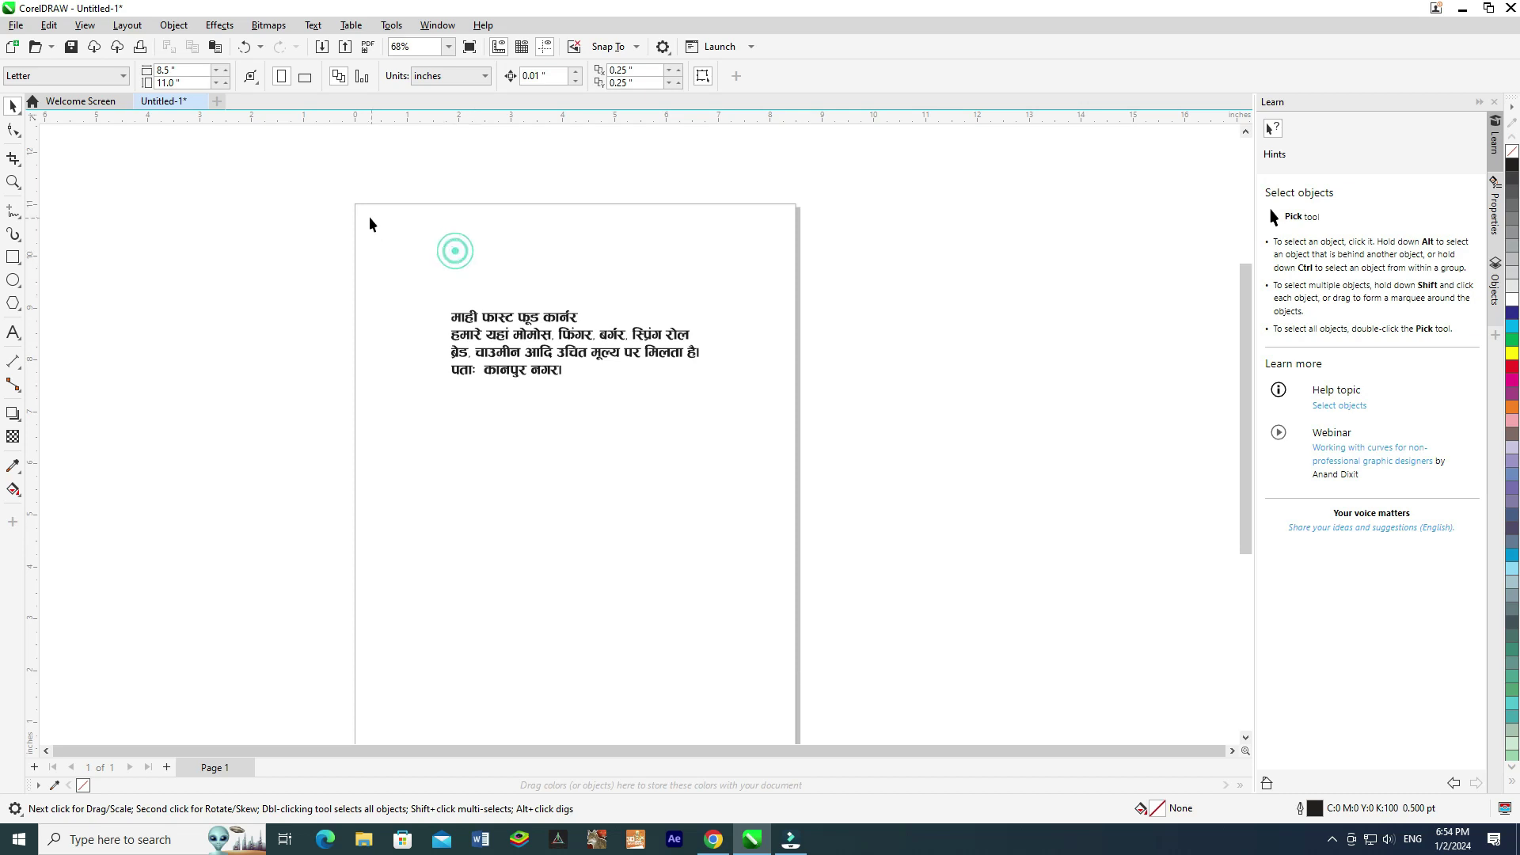
Set the page size to 6 inches wide by 4 inches high, with inches as the units.
left_click(442, 75)
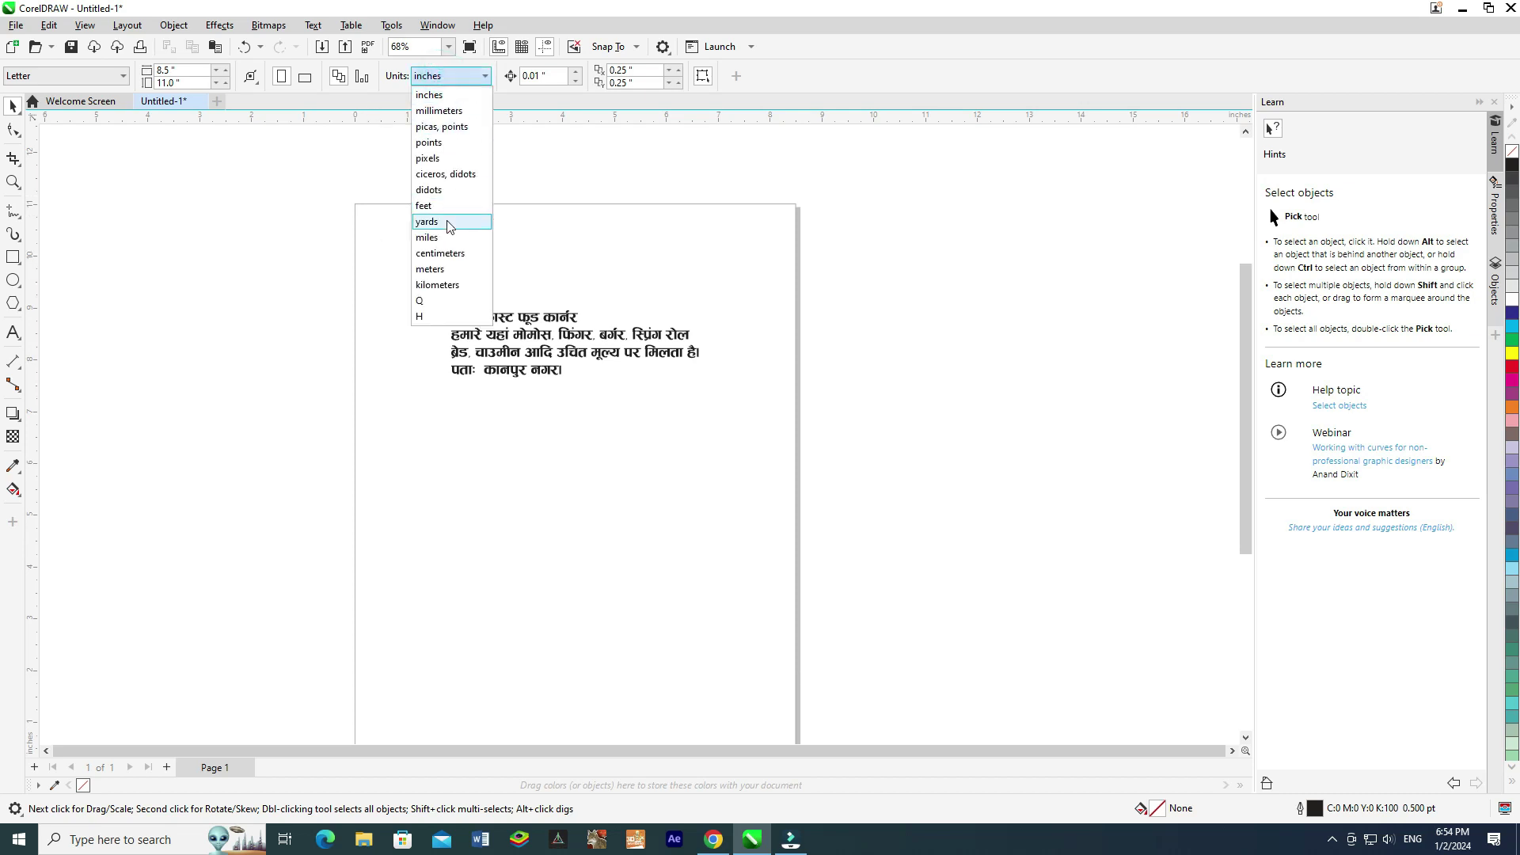
left_click(444, 96)
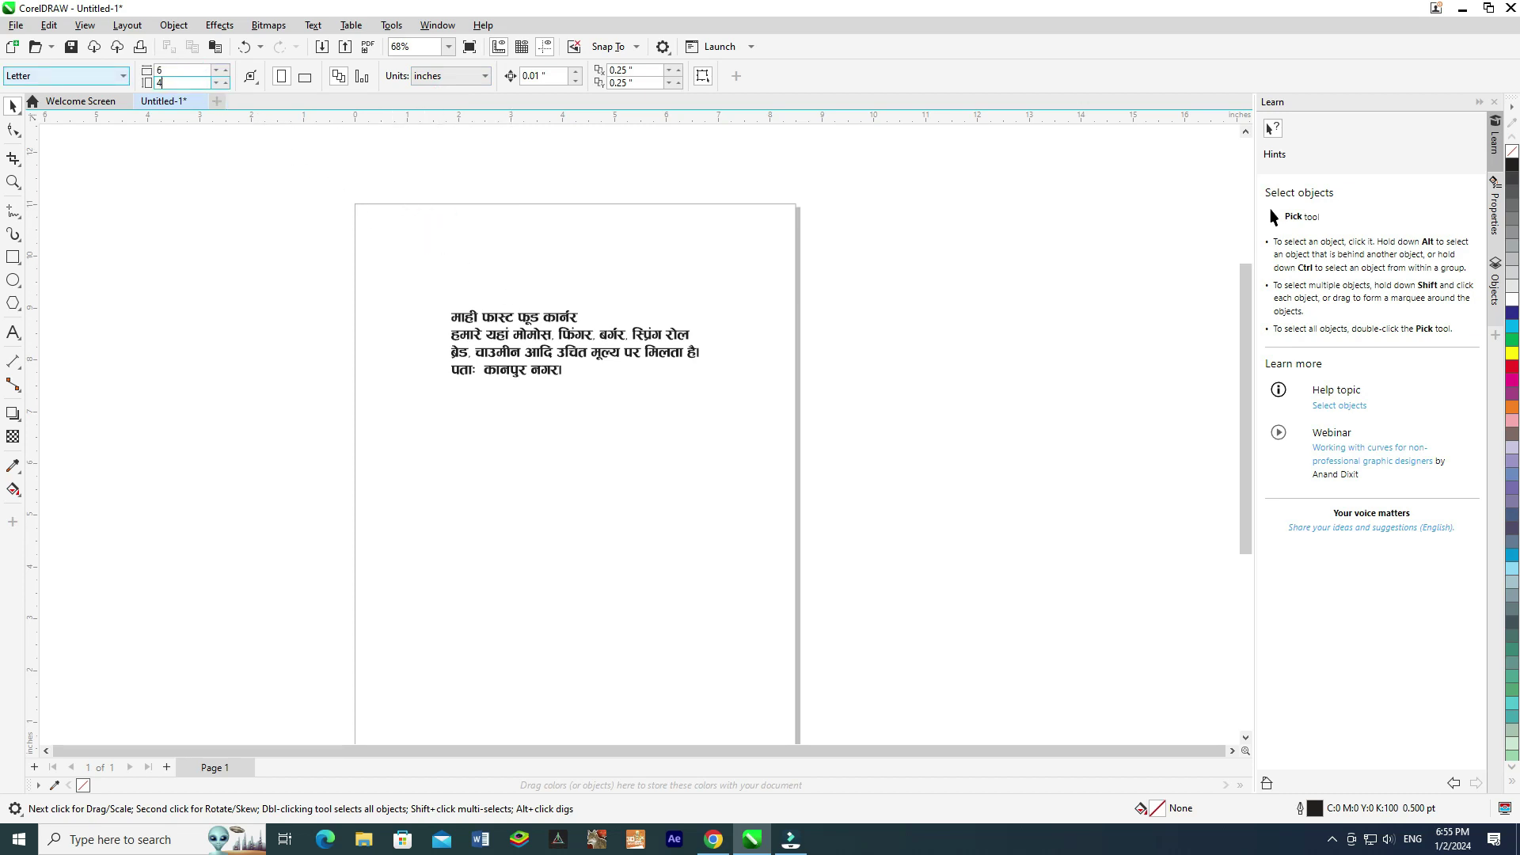
key("Return")
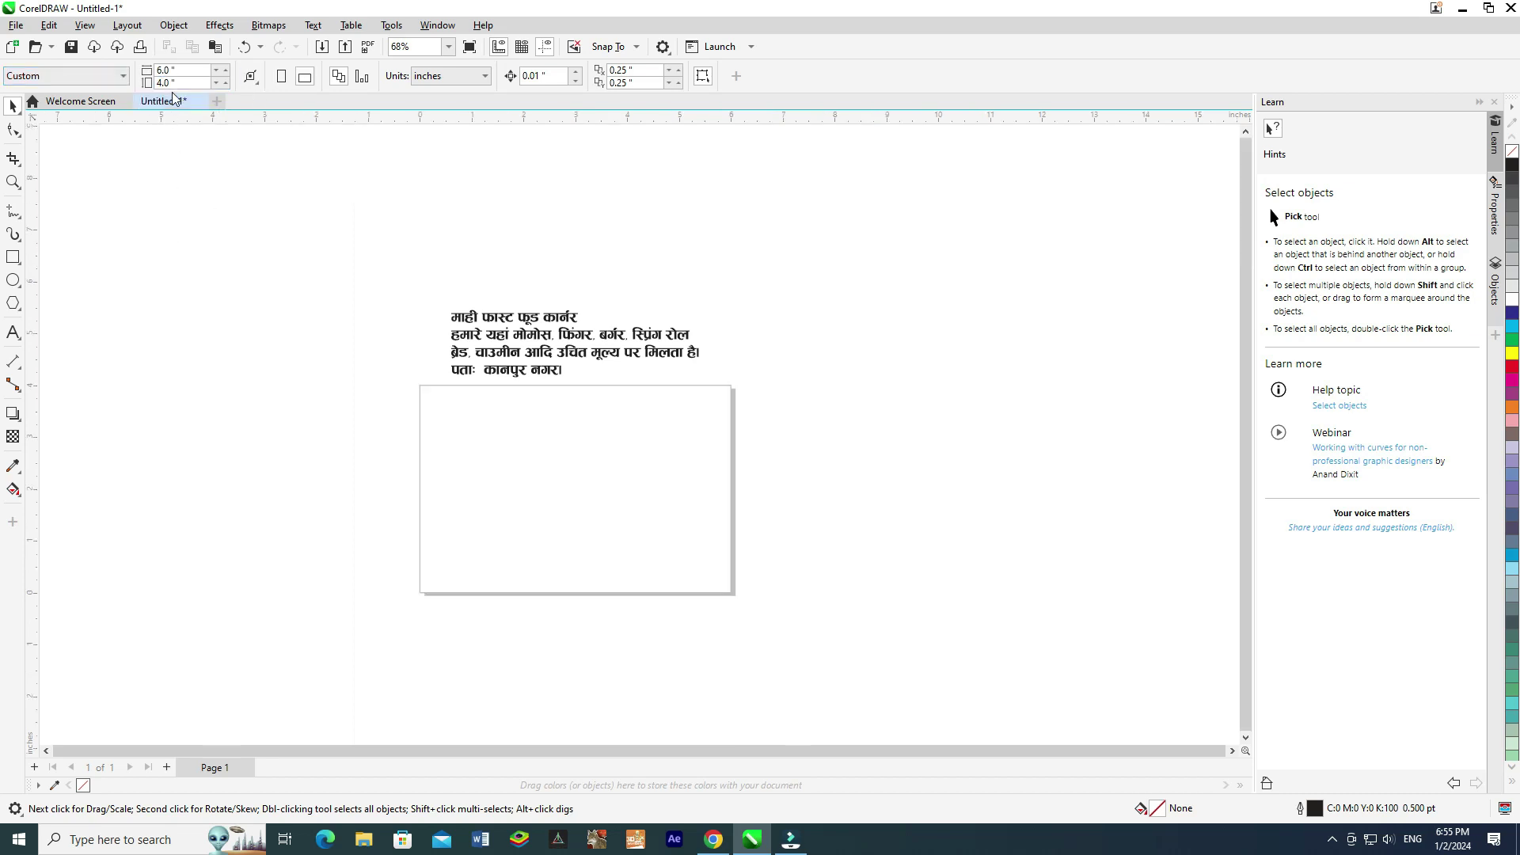
Add a rectangle that exactly frames the 6 by 4 inch page.
double_click(13, 259)
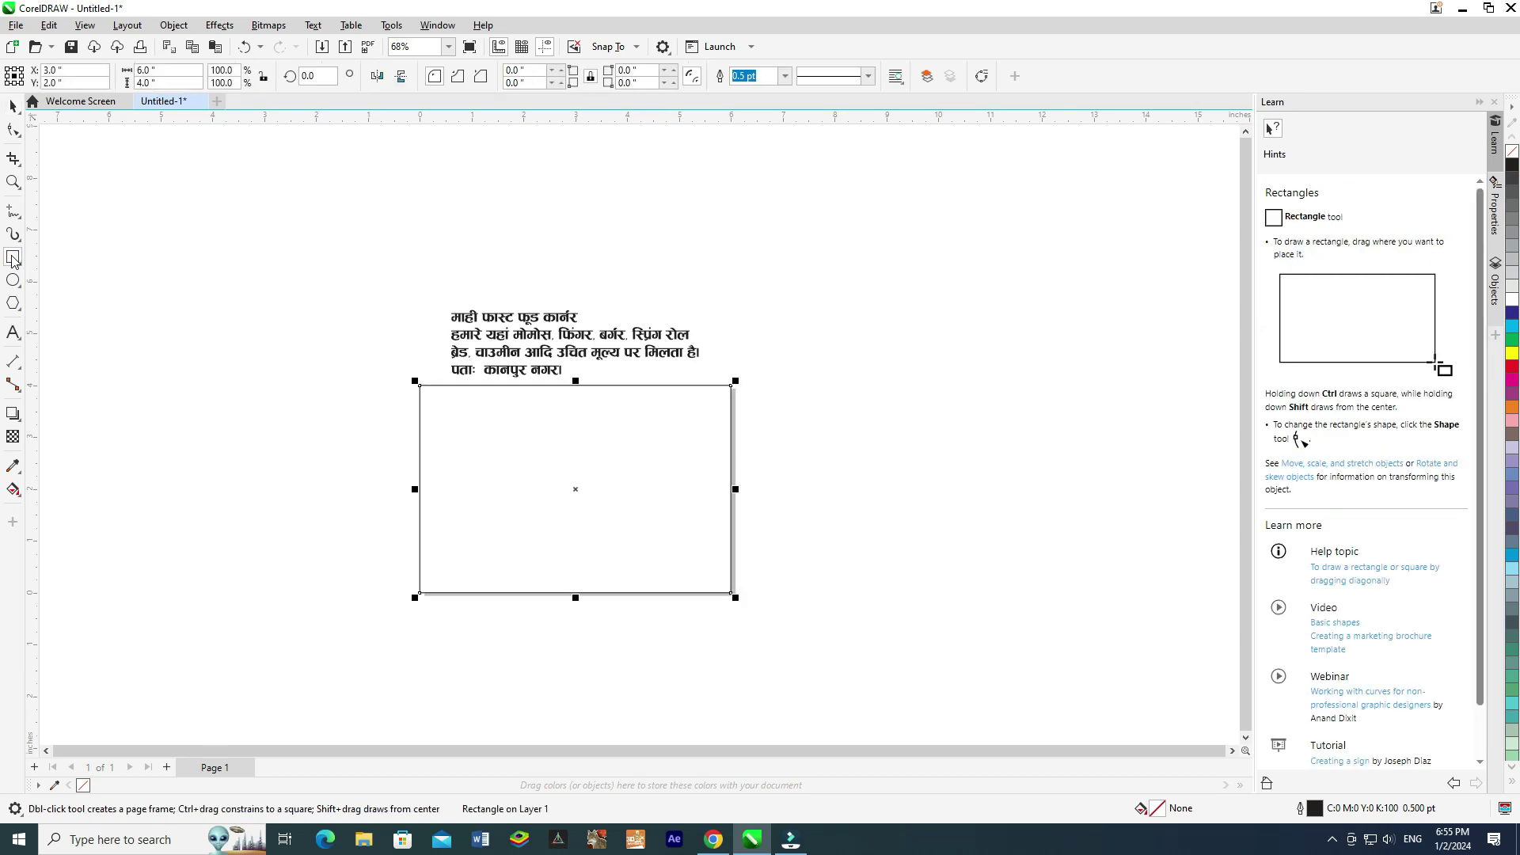
left_click(13, 105)
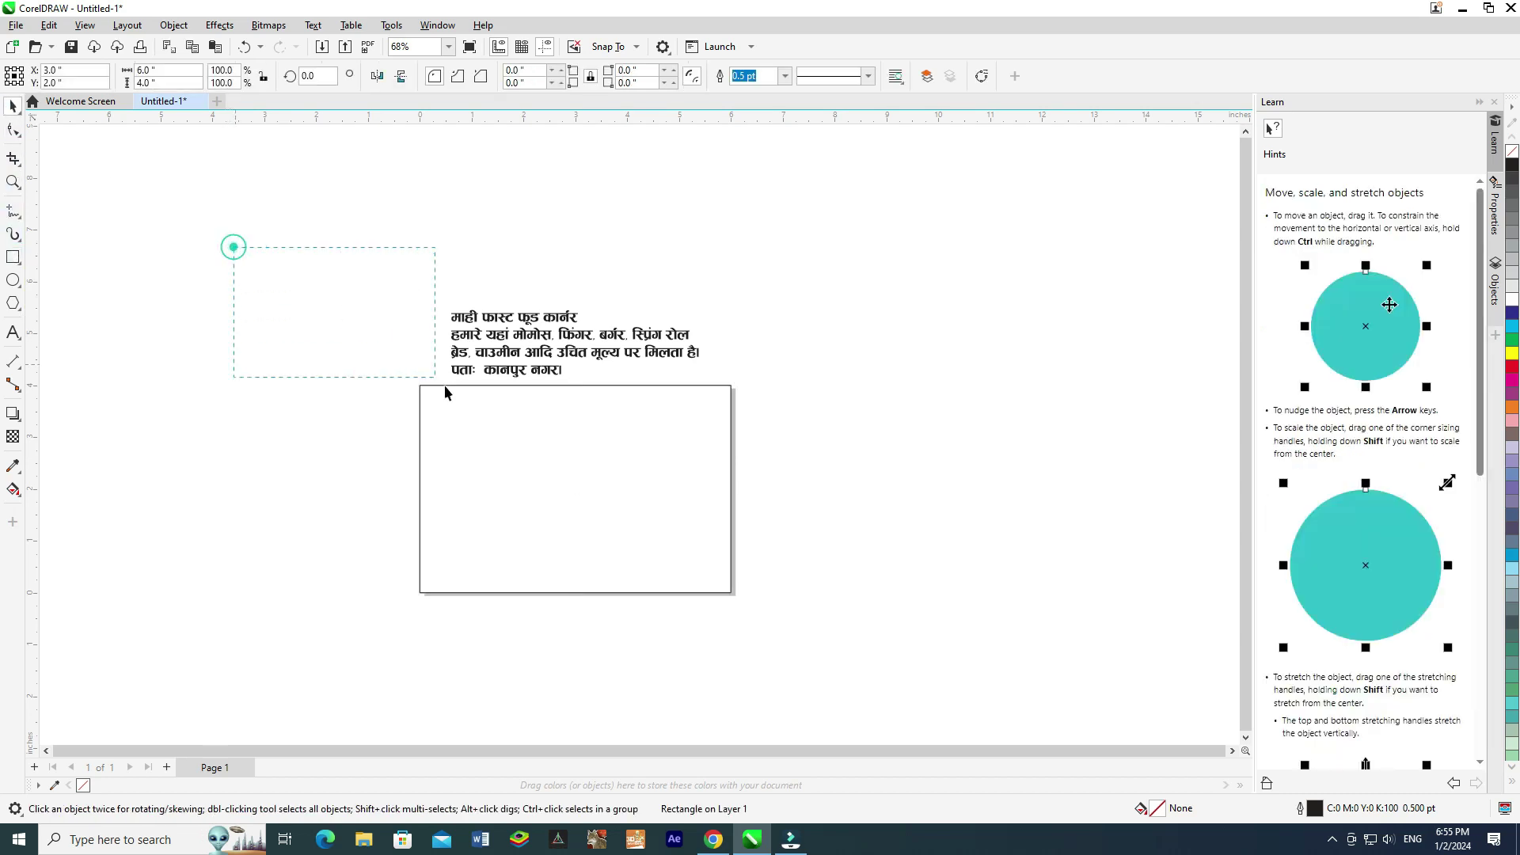
left_click_drag(445, 392, 841, 658)
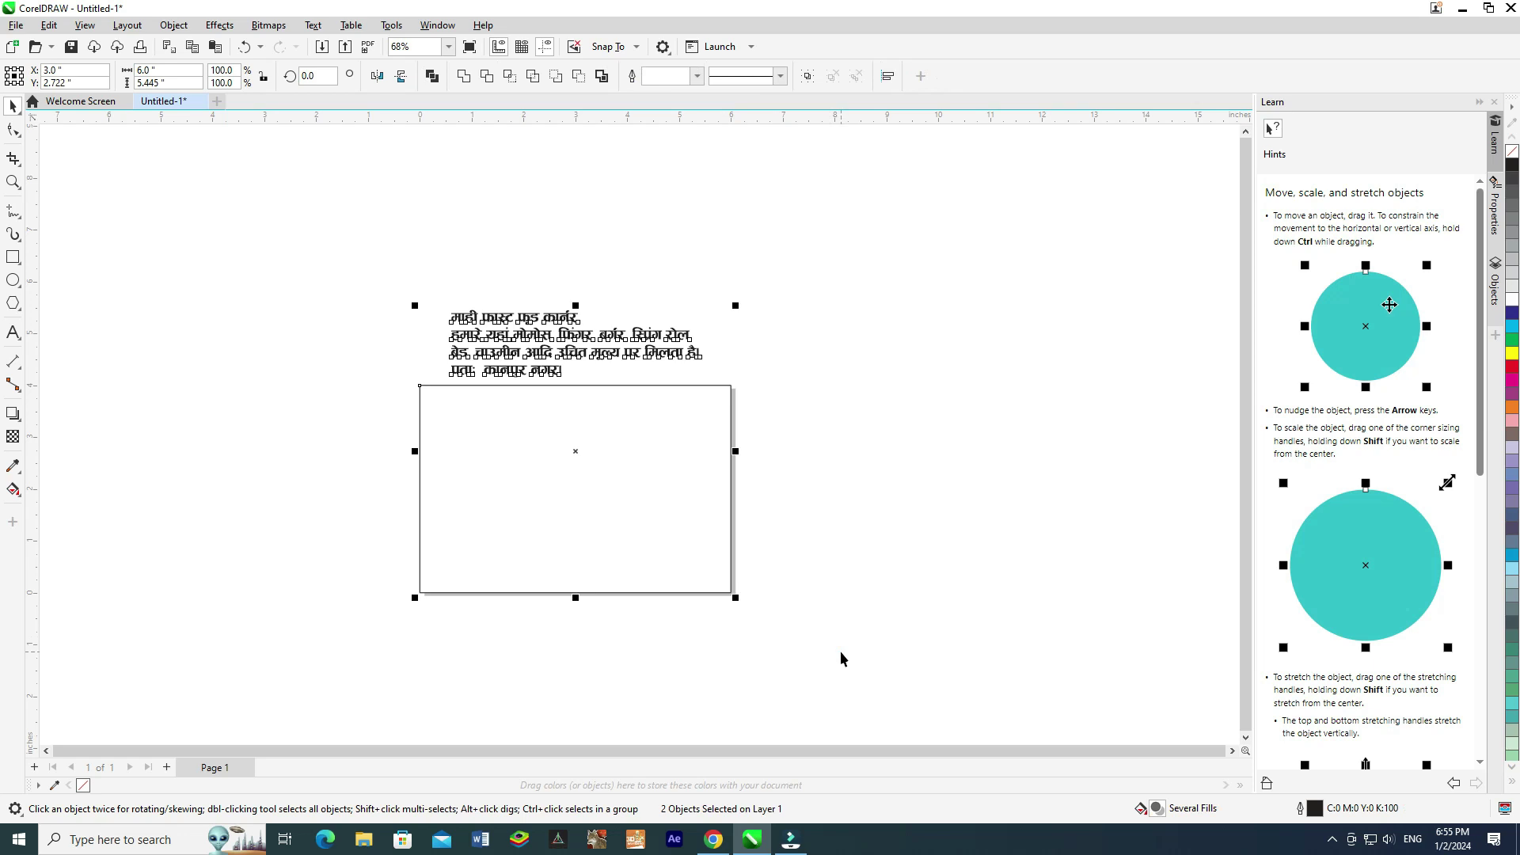
key("shift+F2")
left_click(1009, 210)
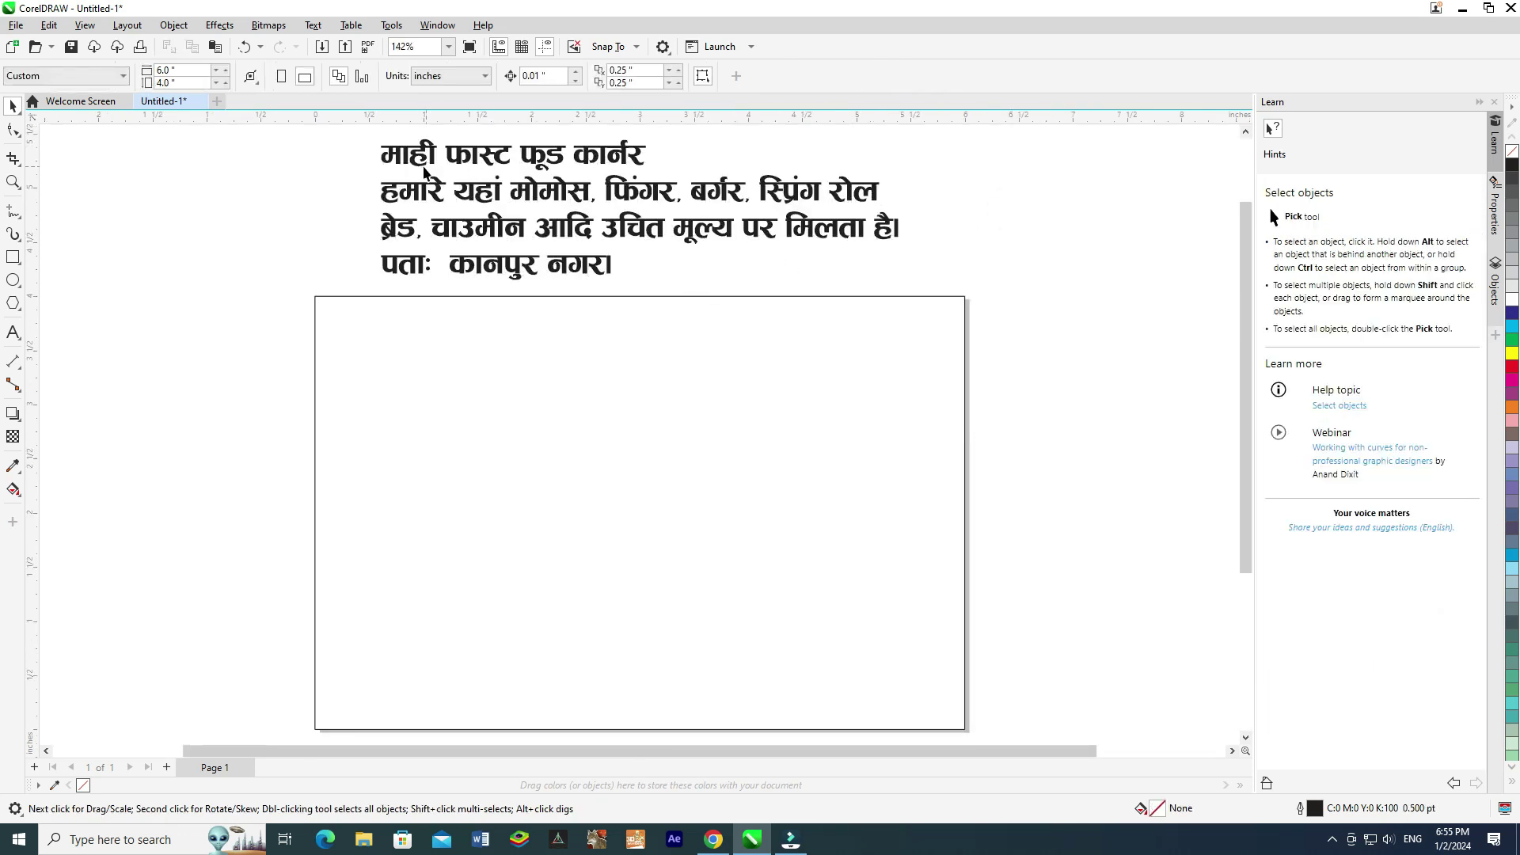
Copy the shop-name line "माही फास्ट फूड कार्नर" and remove it from the text block.
left_click(387, 158)
double_click(386, 154)
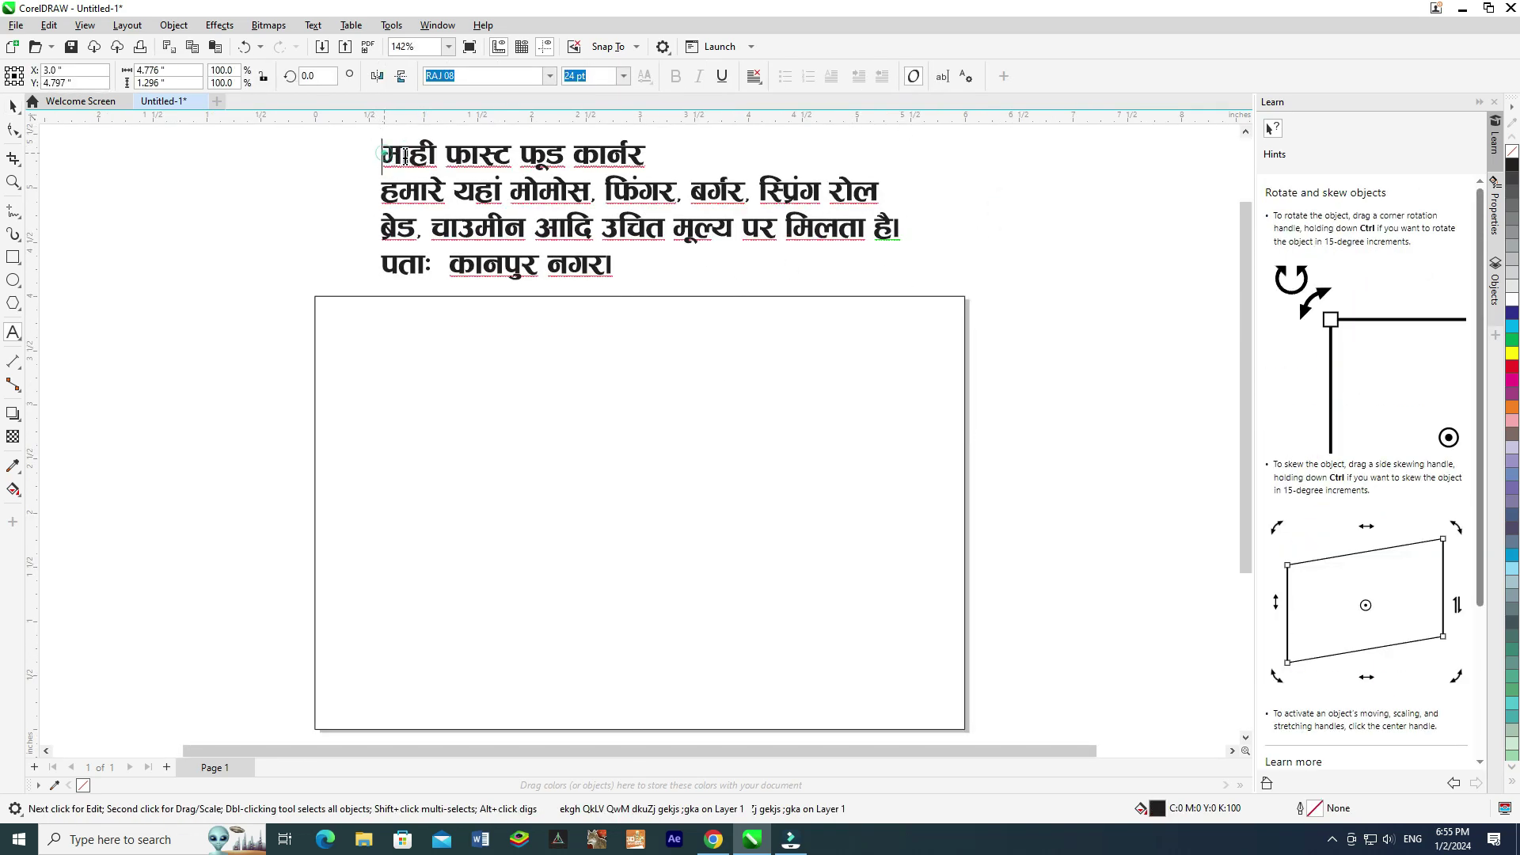
left_click_drag(384, 154, 648, 158)
key("ctrl+c")
key("Delete")
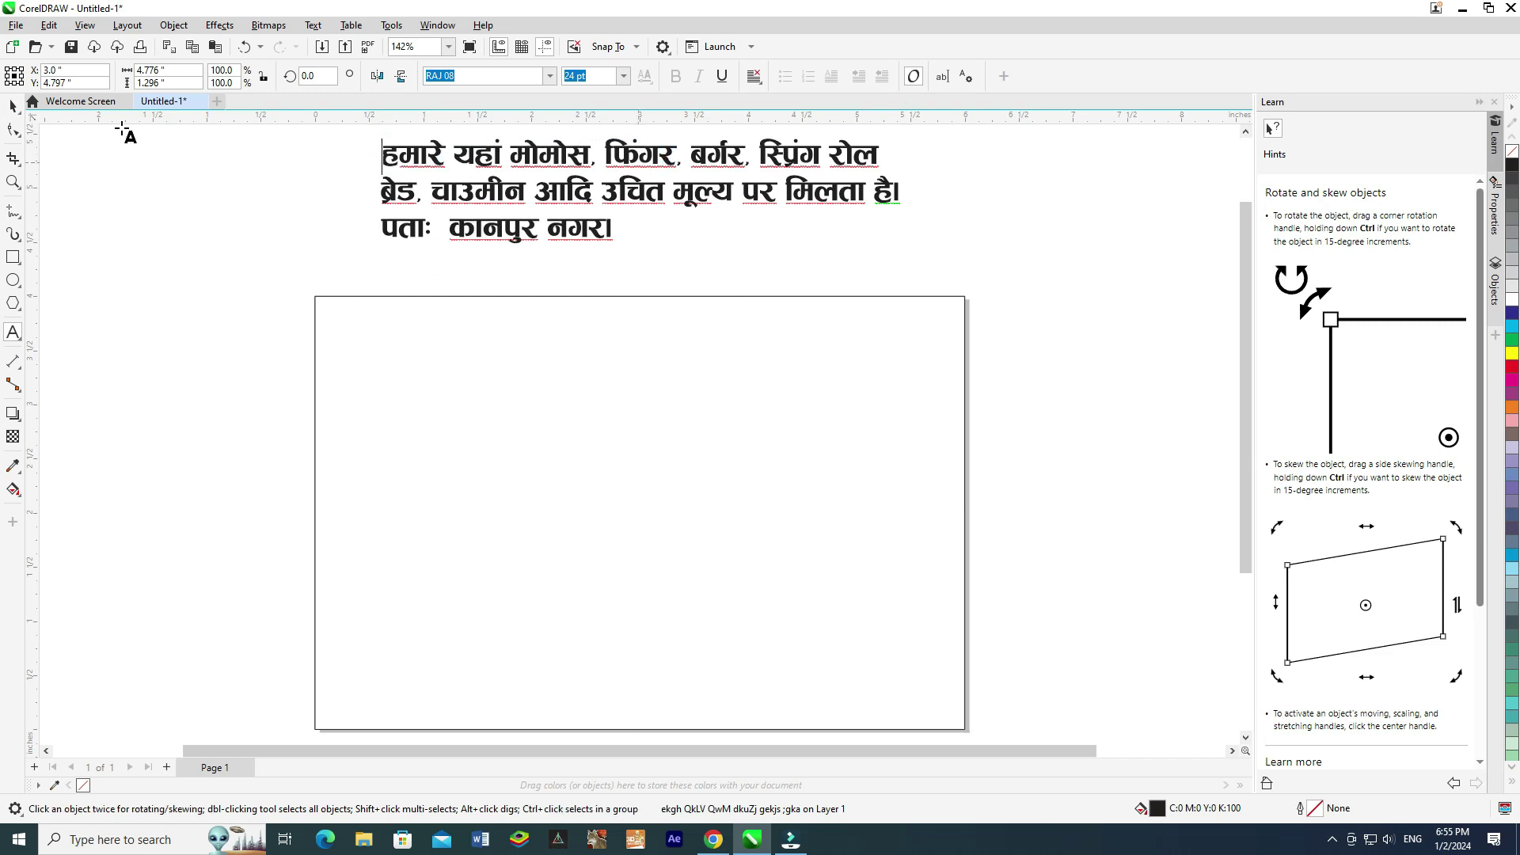
Paste the copied shop name as a separate artistic text object inside the page frame.
left_click(13, 105)
left_click(13, 331)
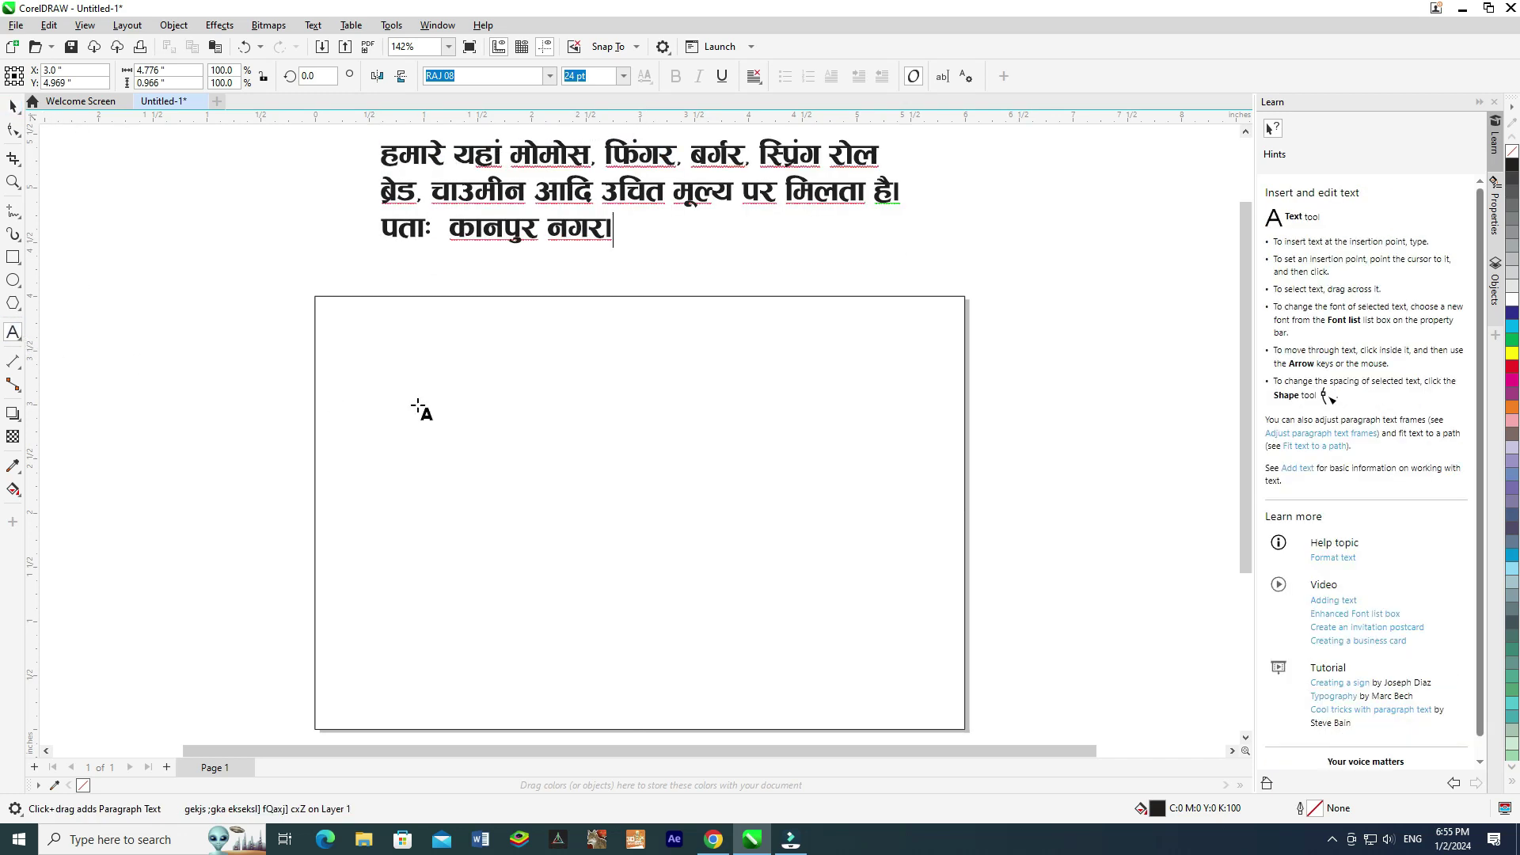
left_click(431, 400)
key("ctrl+v")
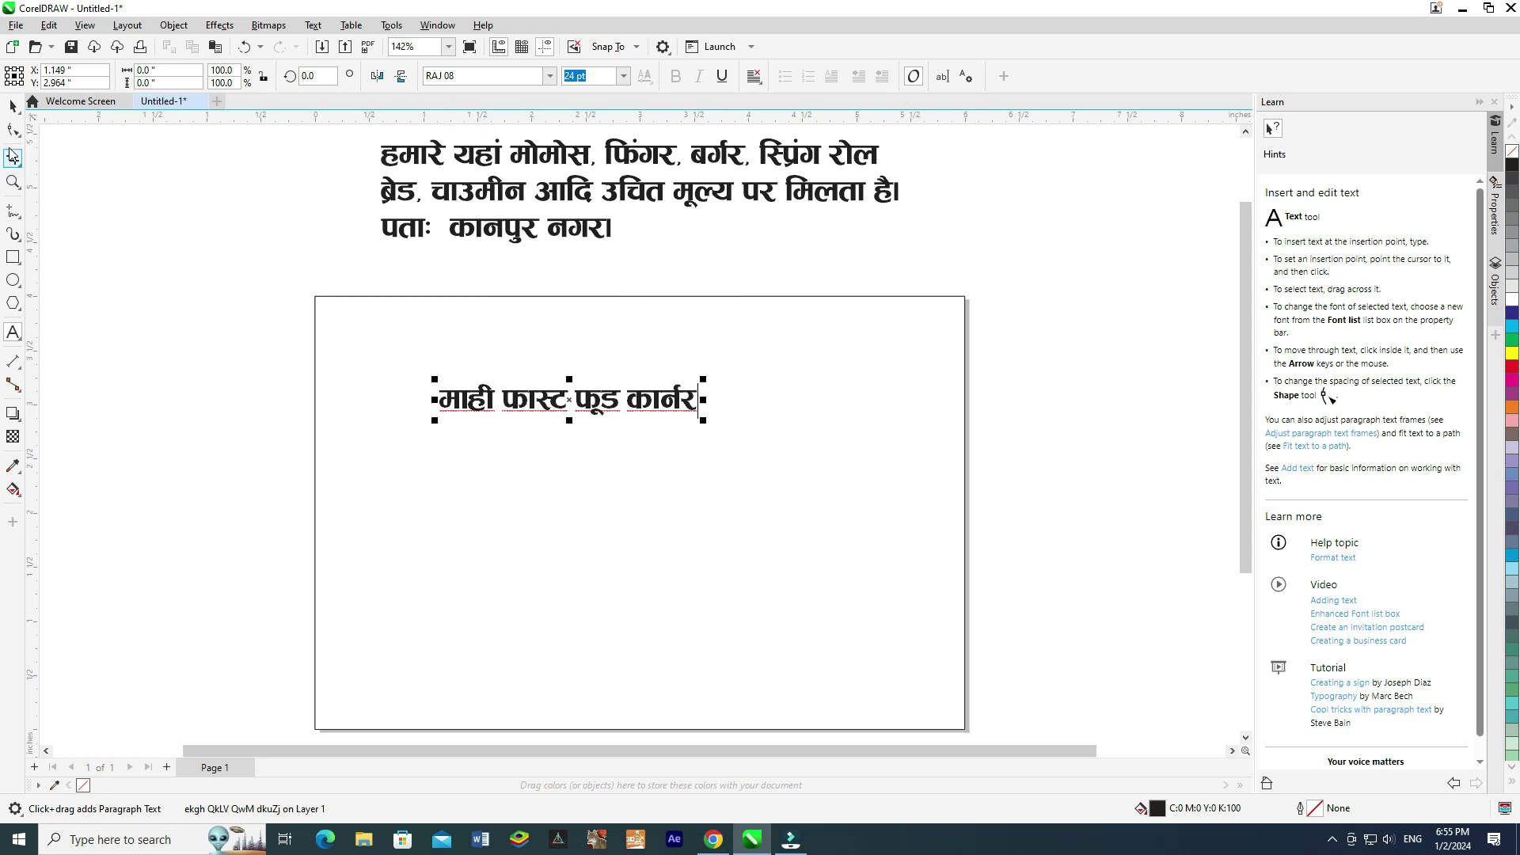
Enlarge the shop-name heading to about 4.5 inches wide, centred near the page's upper edge, and move the remaining text block off the page.
left_click(13, 107)
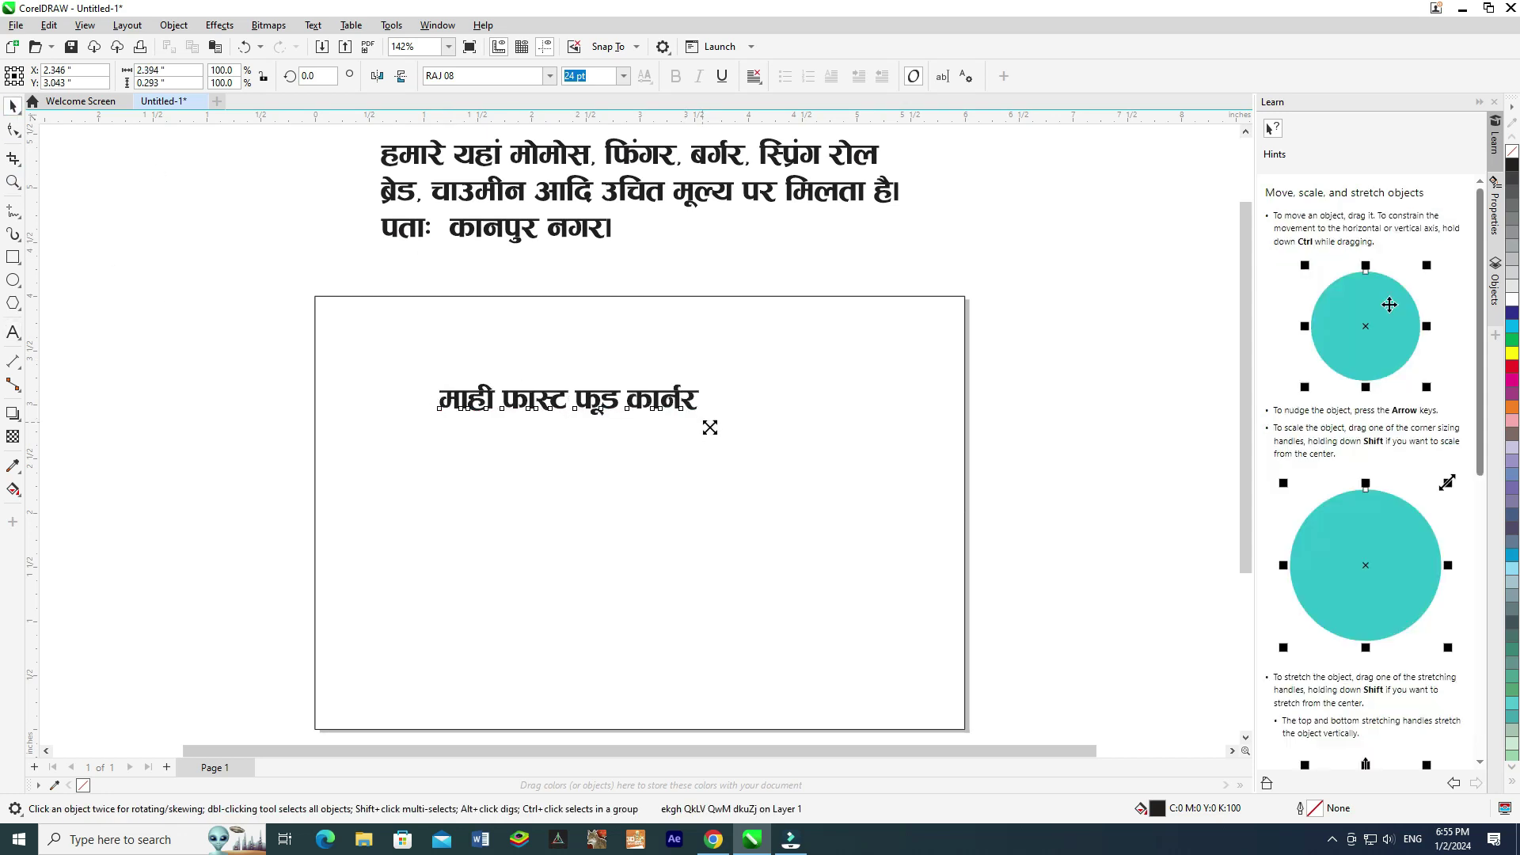
left_click_drag(709, 427, 815, 451)
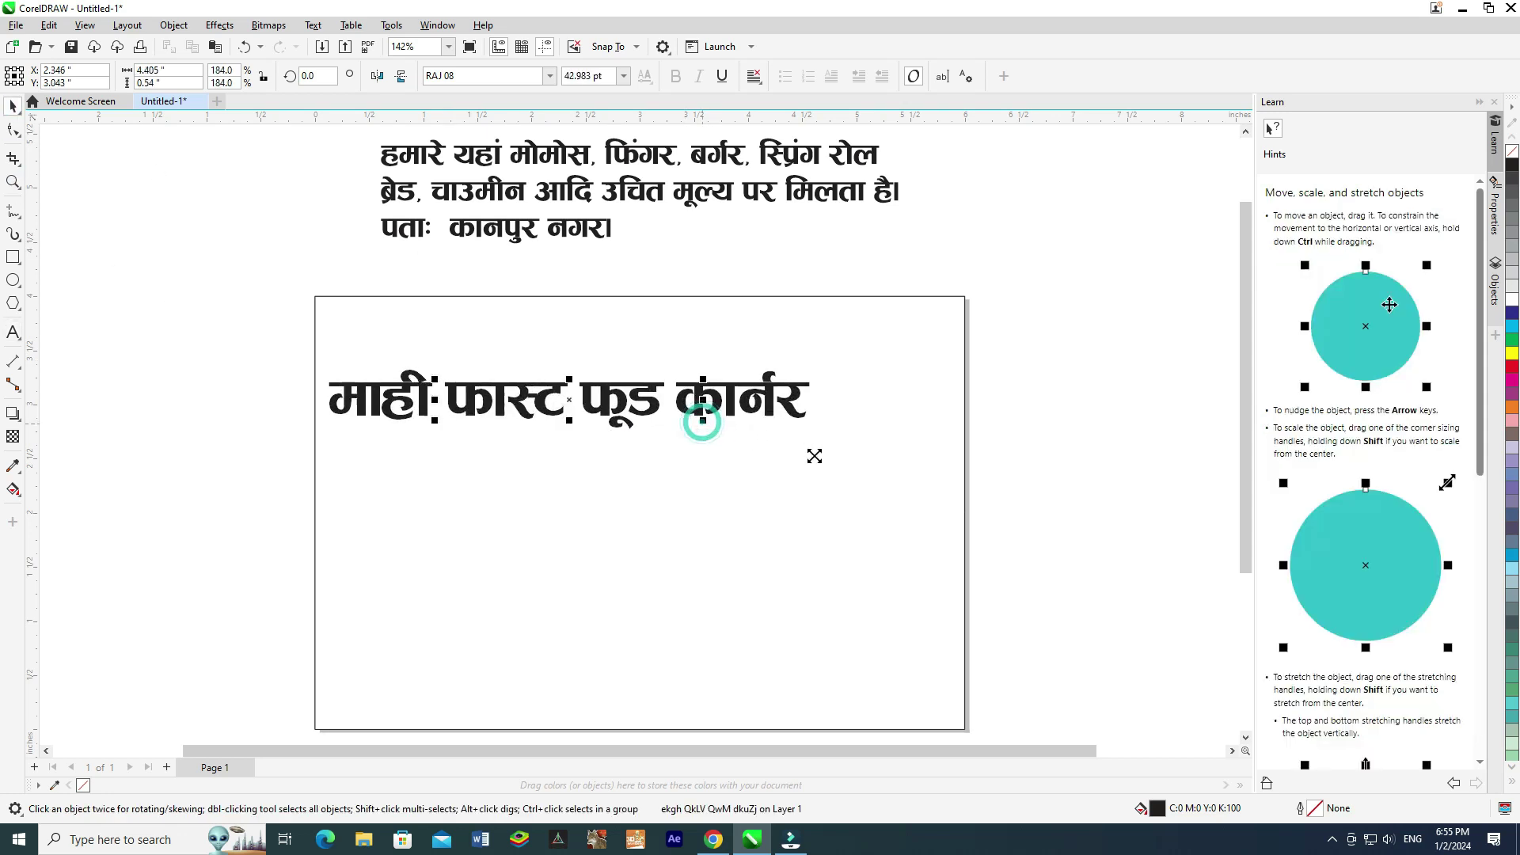
left_click(808, 205)
left_click_drag(726, 398, 726, 353)
left_click_drag(539, 150, 294, 172)
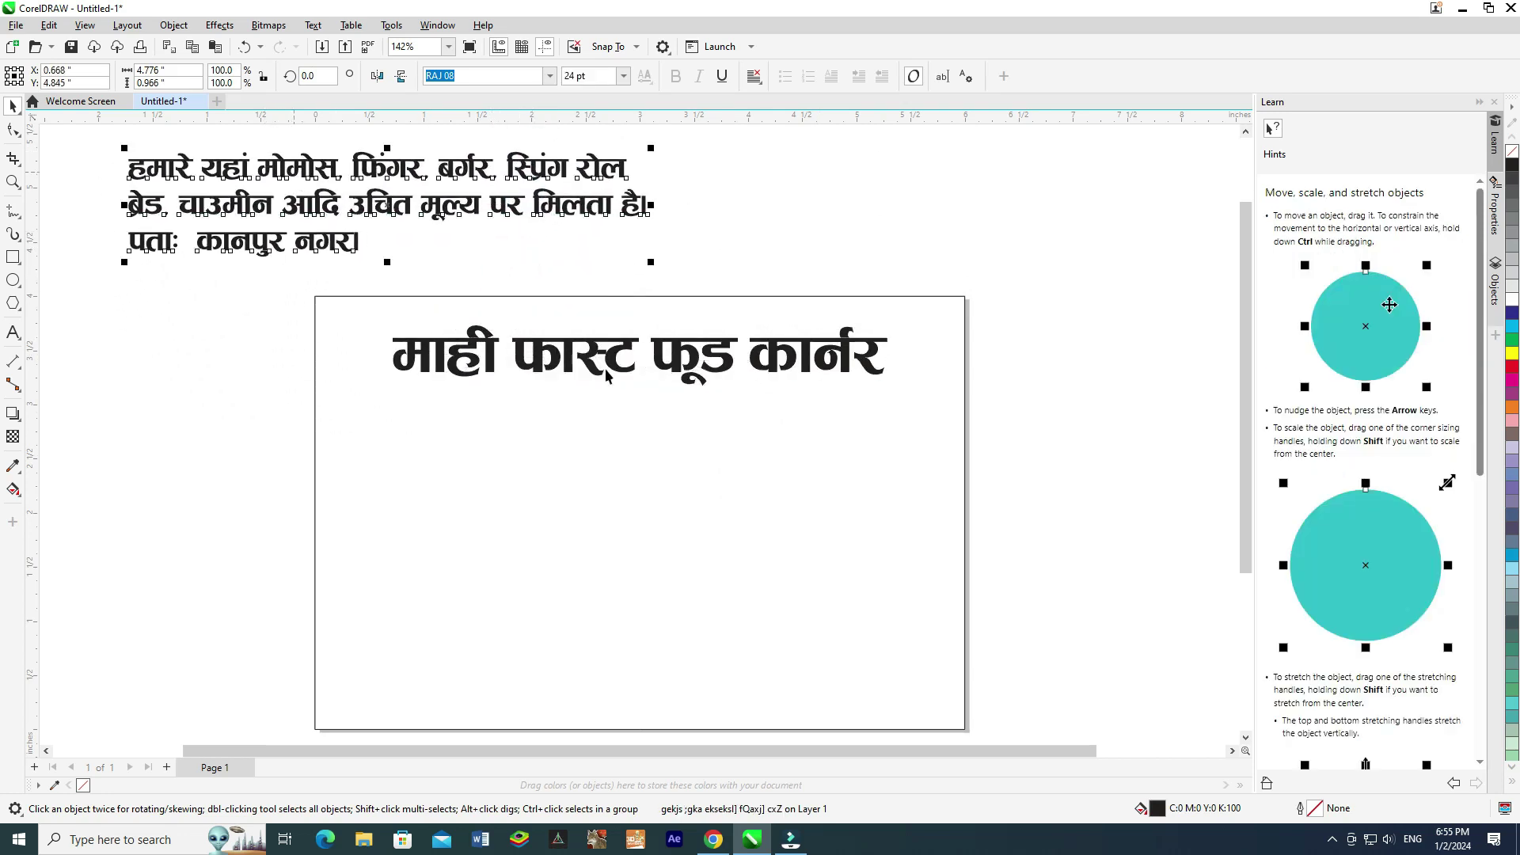
Create a full-width copy of the page rectangle about 0.35 inches high along the page's lower edge, filled black.
left_click(587, 466)
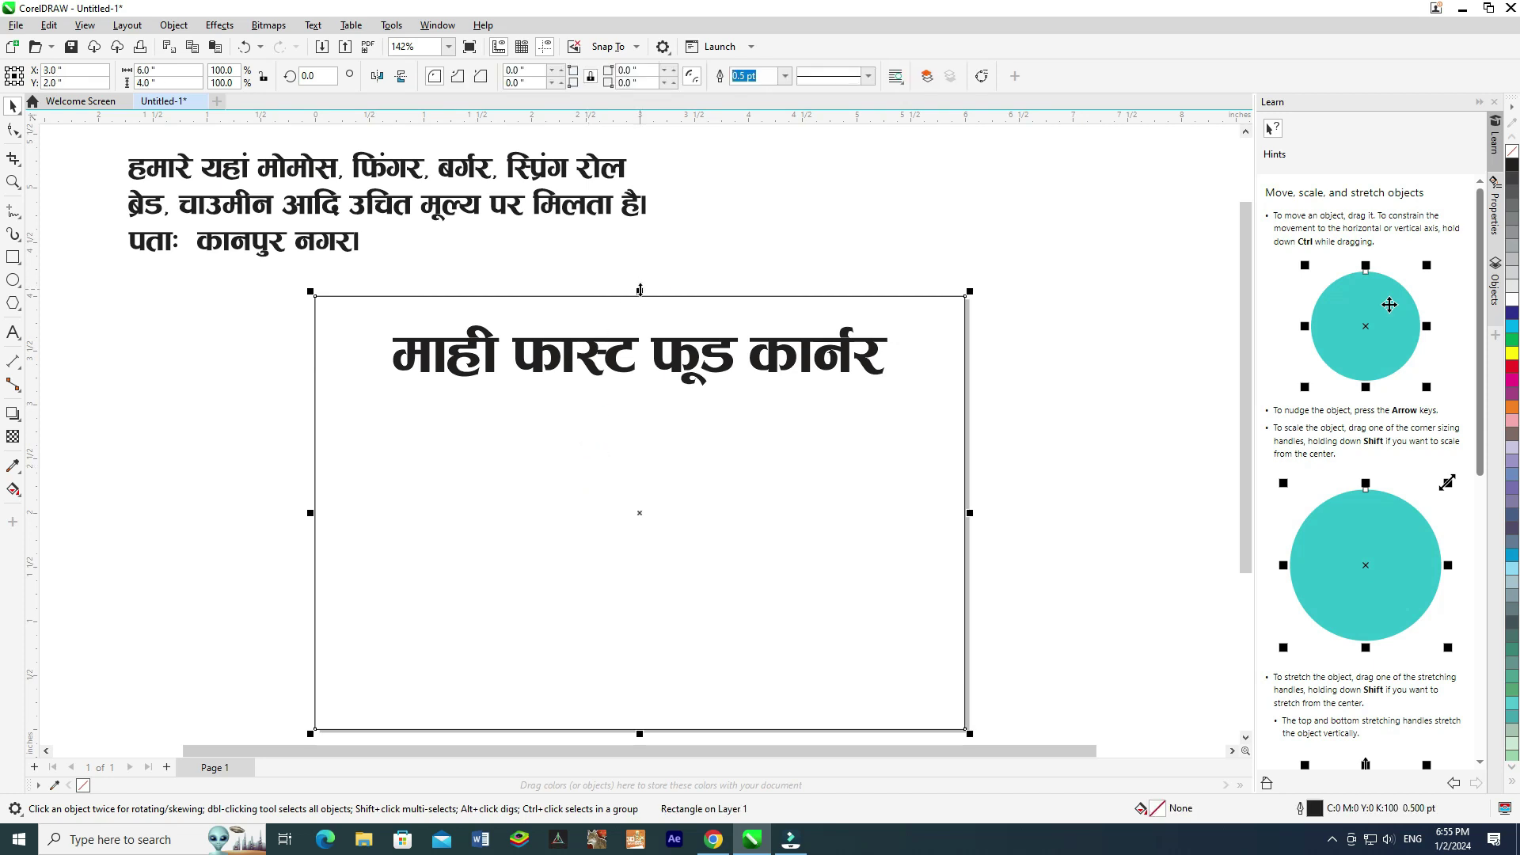
left_click_drag(641, 291, 712, 622)
key("ctrl+z")
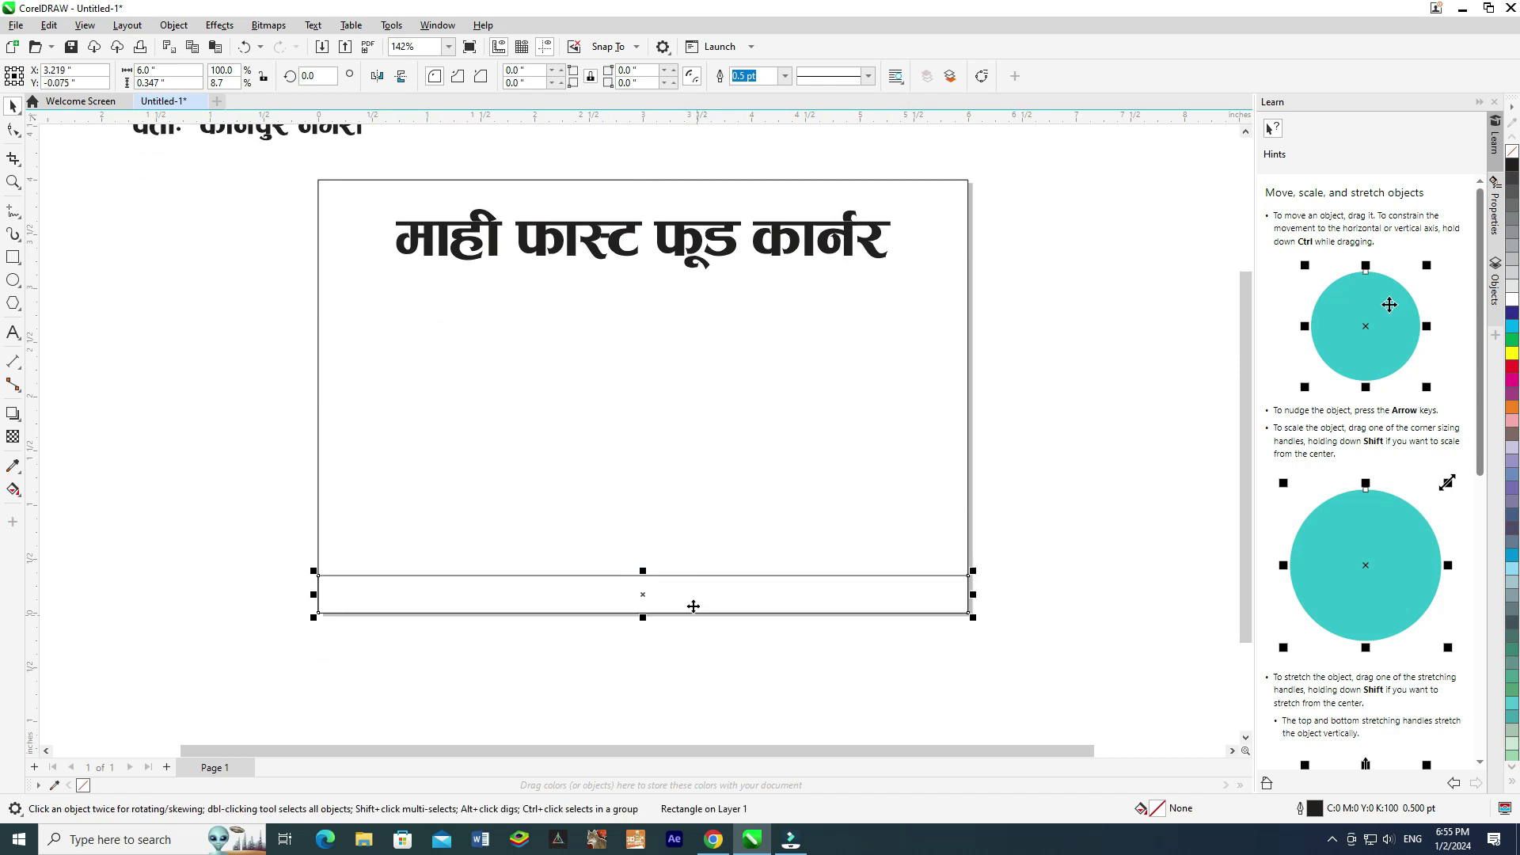
left_click(1511, 164)
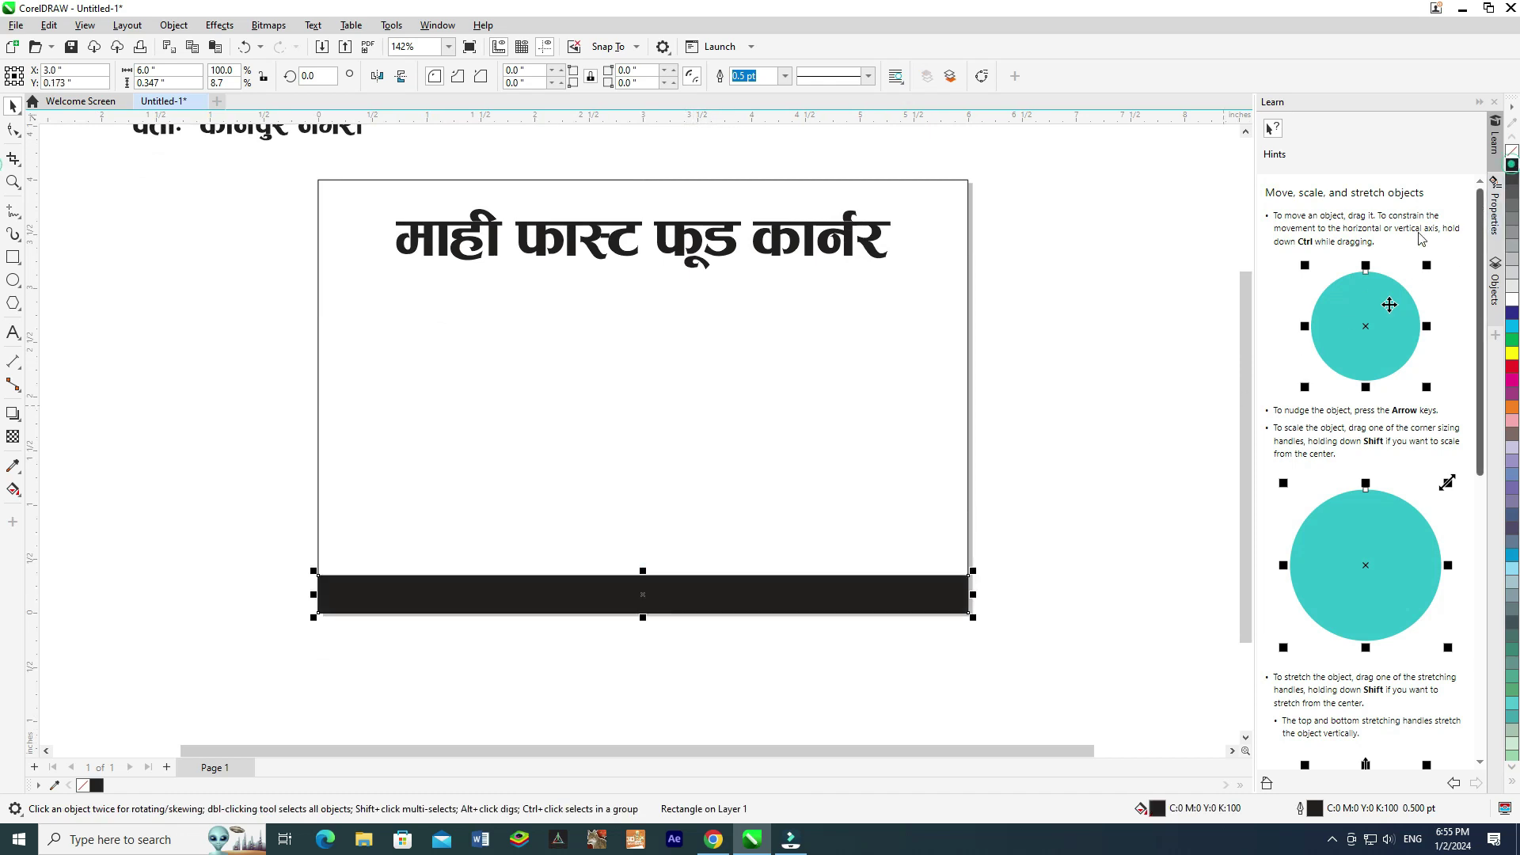
Break the remaining text block apart into separate lines and move the address line away from the two menu lines.
left_click(1051, 410)
left_click_drag(426, 198, 457, 307)
scroll(456, 306, "down", 1)
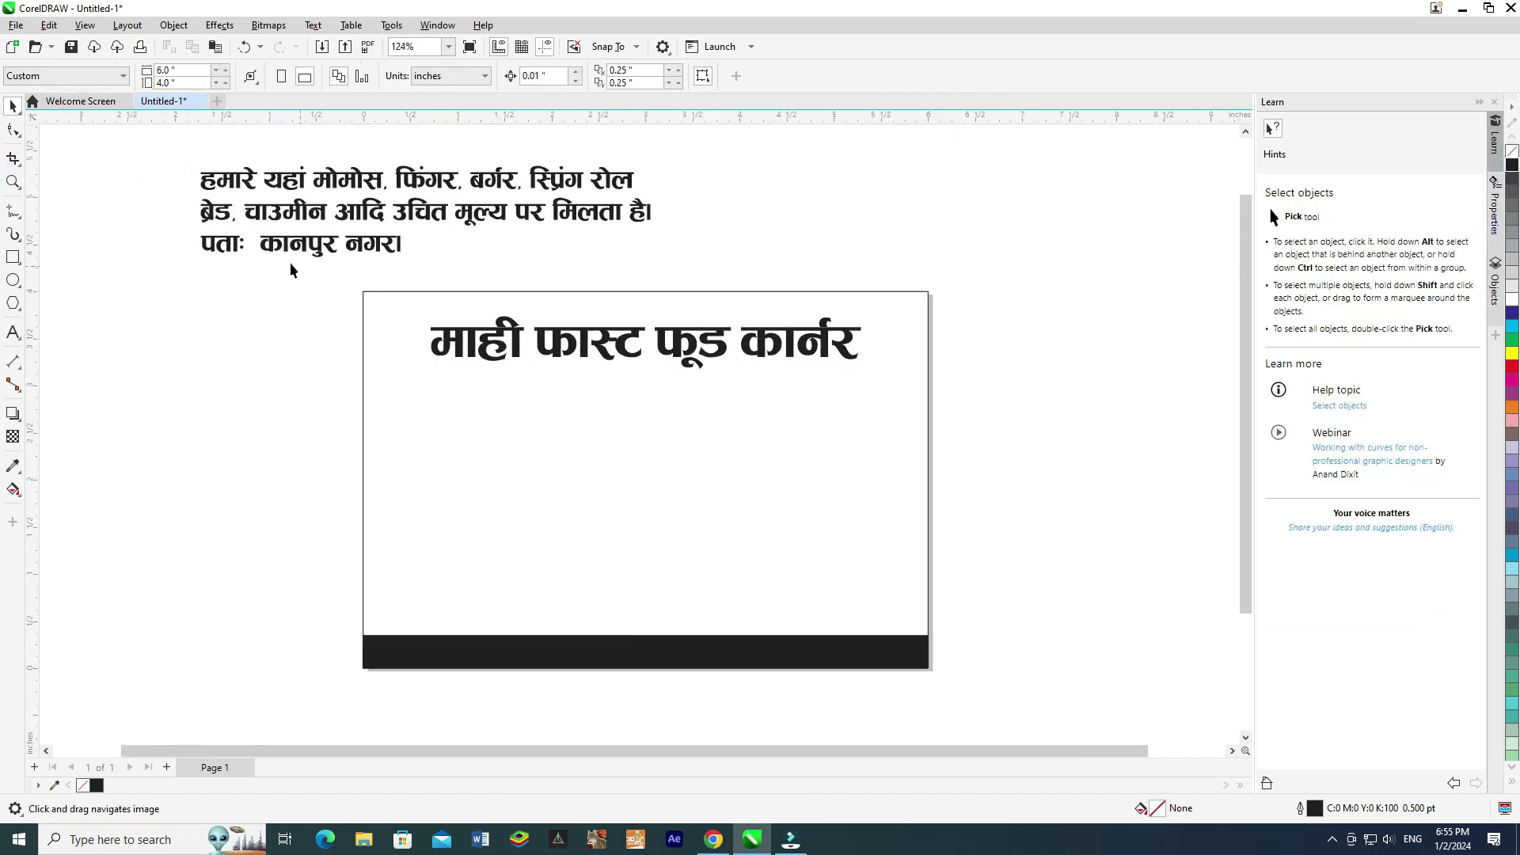
left_click(212, 247)
left_click_drag(294, 214, 273, 315)
key("ctrl+k")
left_click(298, 279)
key("ctrl+z")
left_click(310, 251)
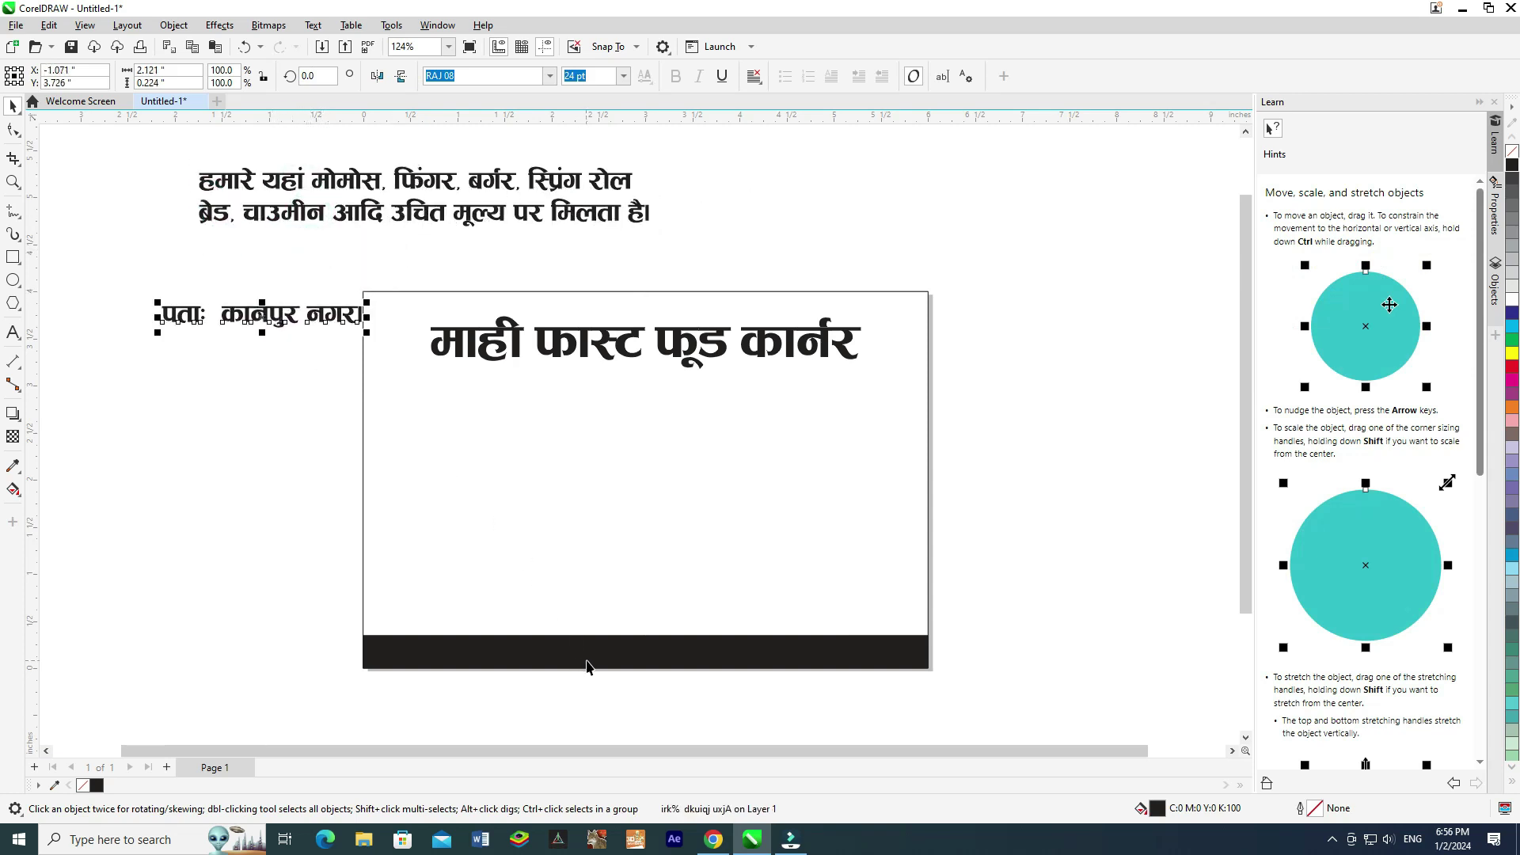
Align the address line to the centre of the black strip, both horizontally and vertically.
left_click(586, 662, "shift")
key("c")
key("e")
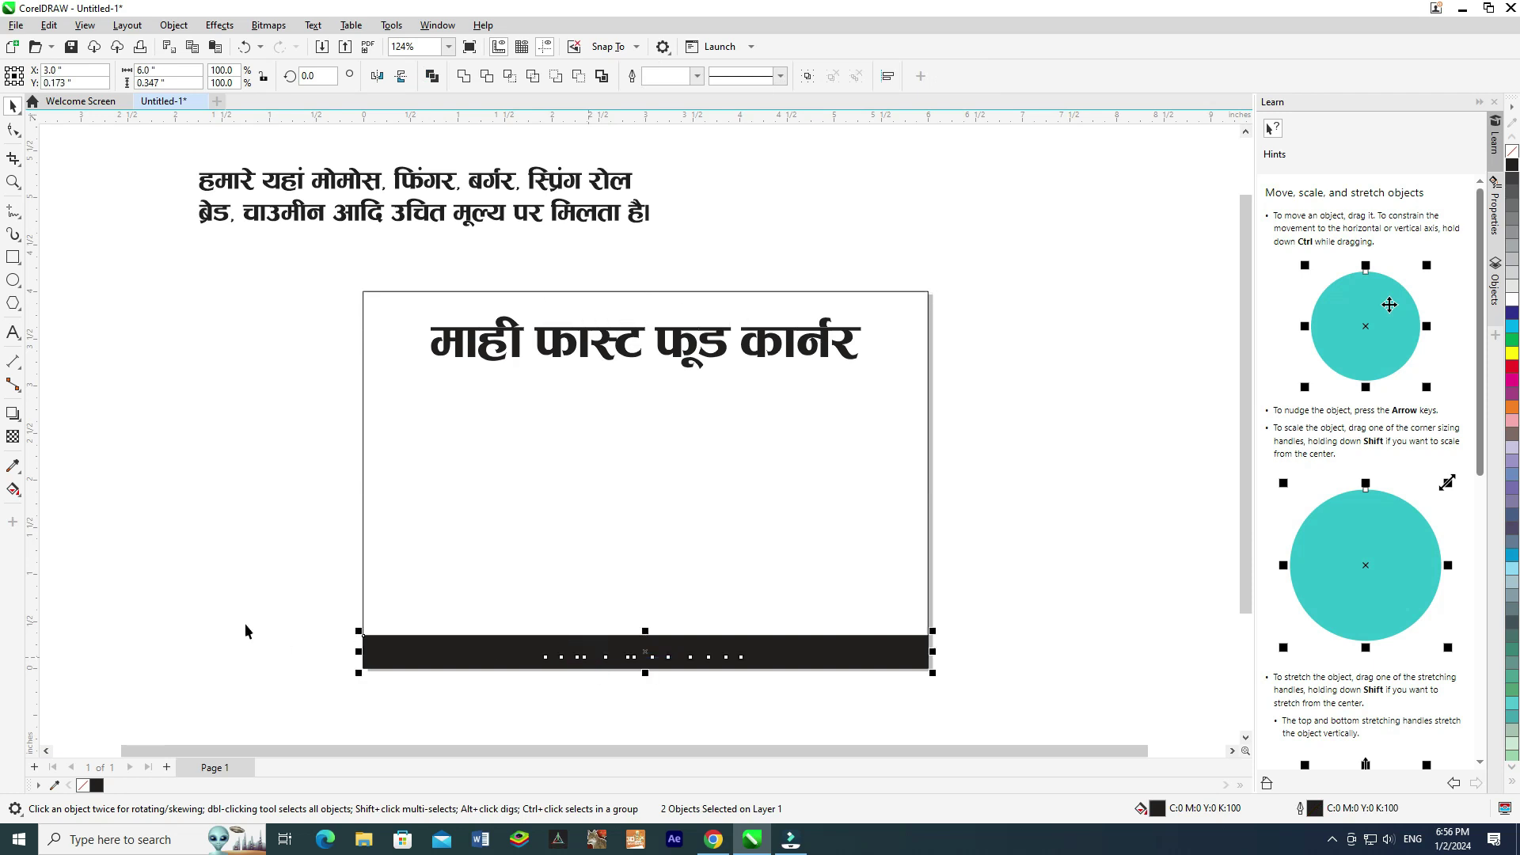
left_click(246, 631)
Fill the address line on the black strip with white.
left_click_drag(224, 577, 785, 711)
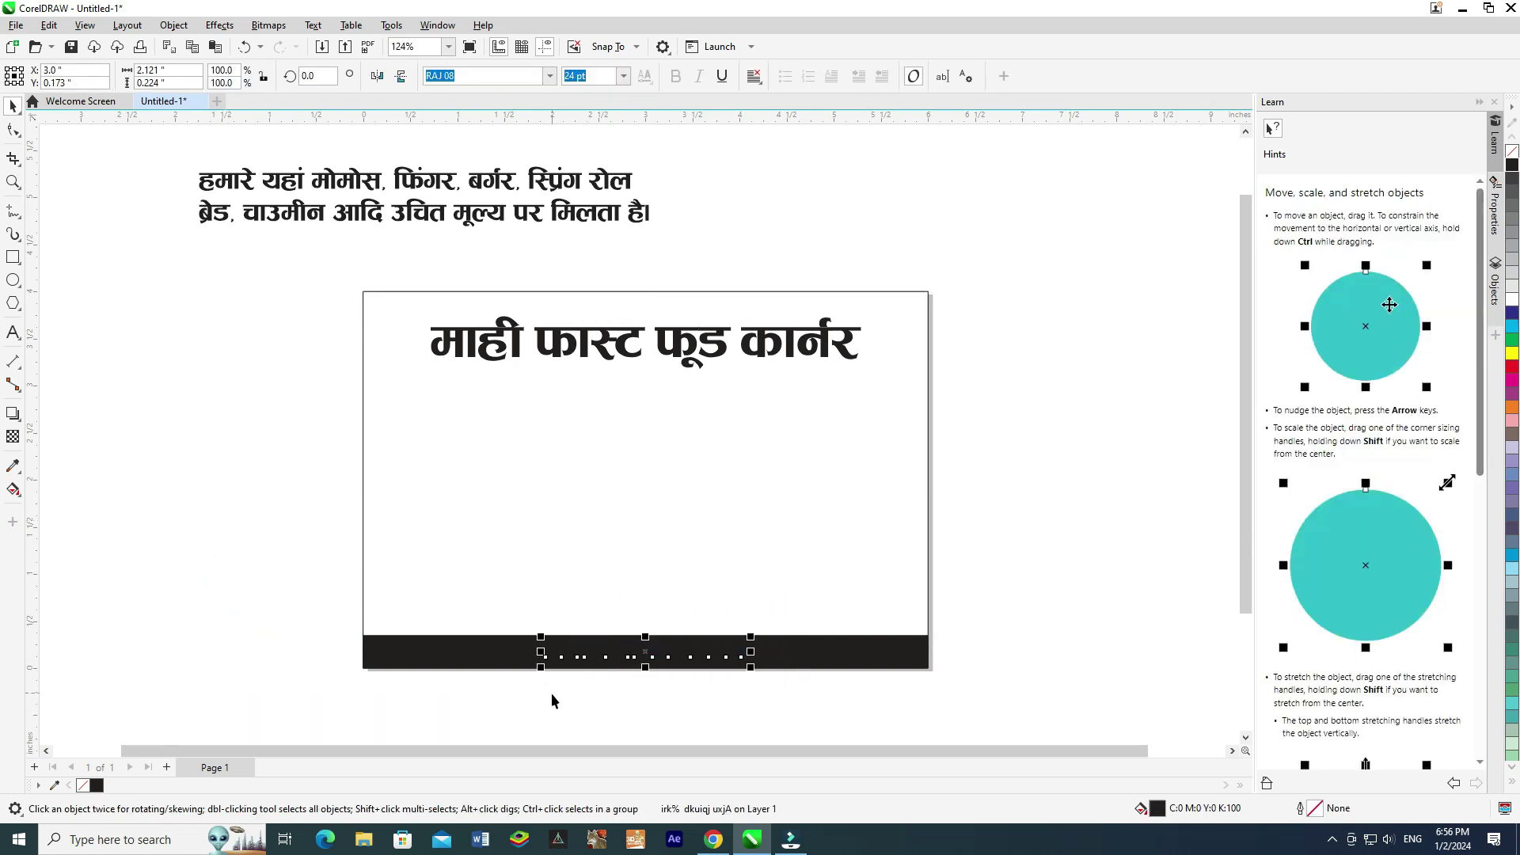
left_click(509, 706)
left_click_drag(509, 706, 790, 601)
left_click(1511, 300)
left_click(855, 646)
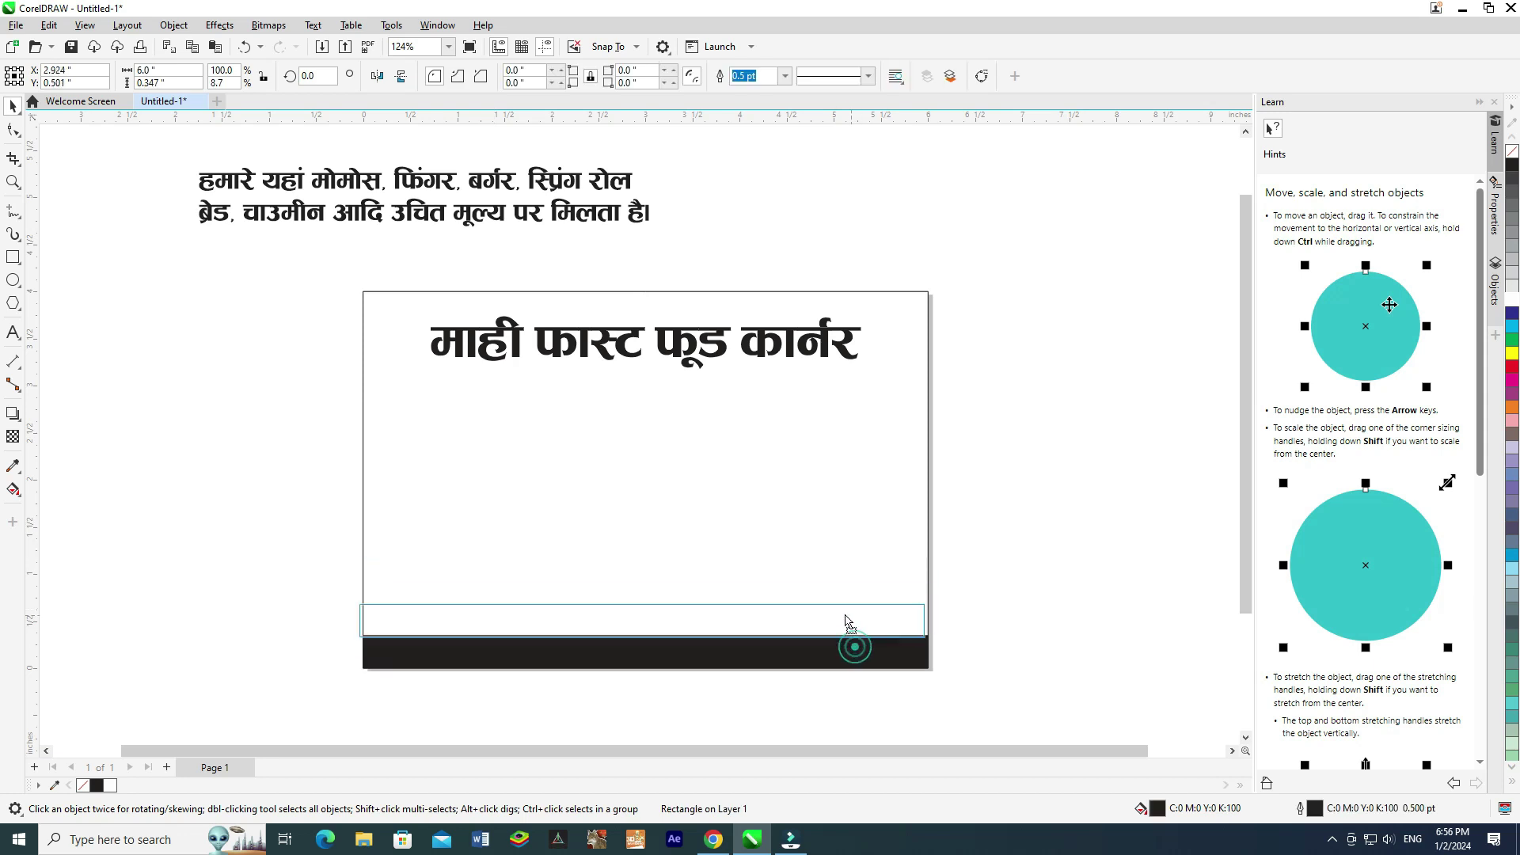
left_click_drag(844, 615, 844, 602)
key("ctrl+z")
Nudge the white address line slightly downward within the black strip.
left_click(515, 709)
left_click_drag(458, 710, 863, 585)
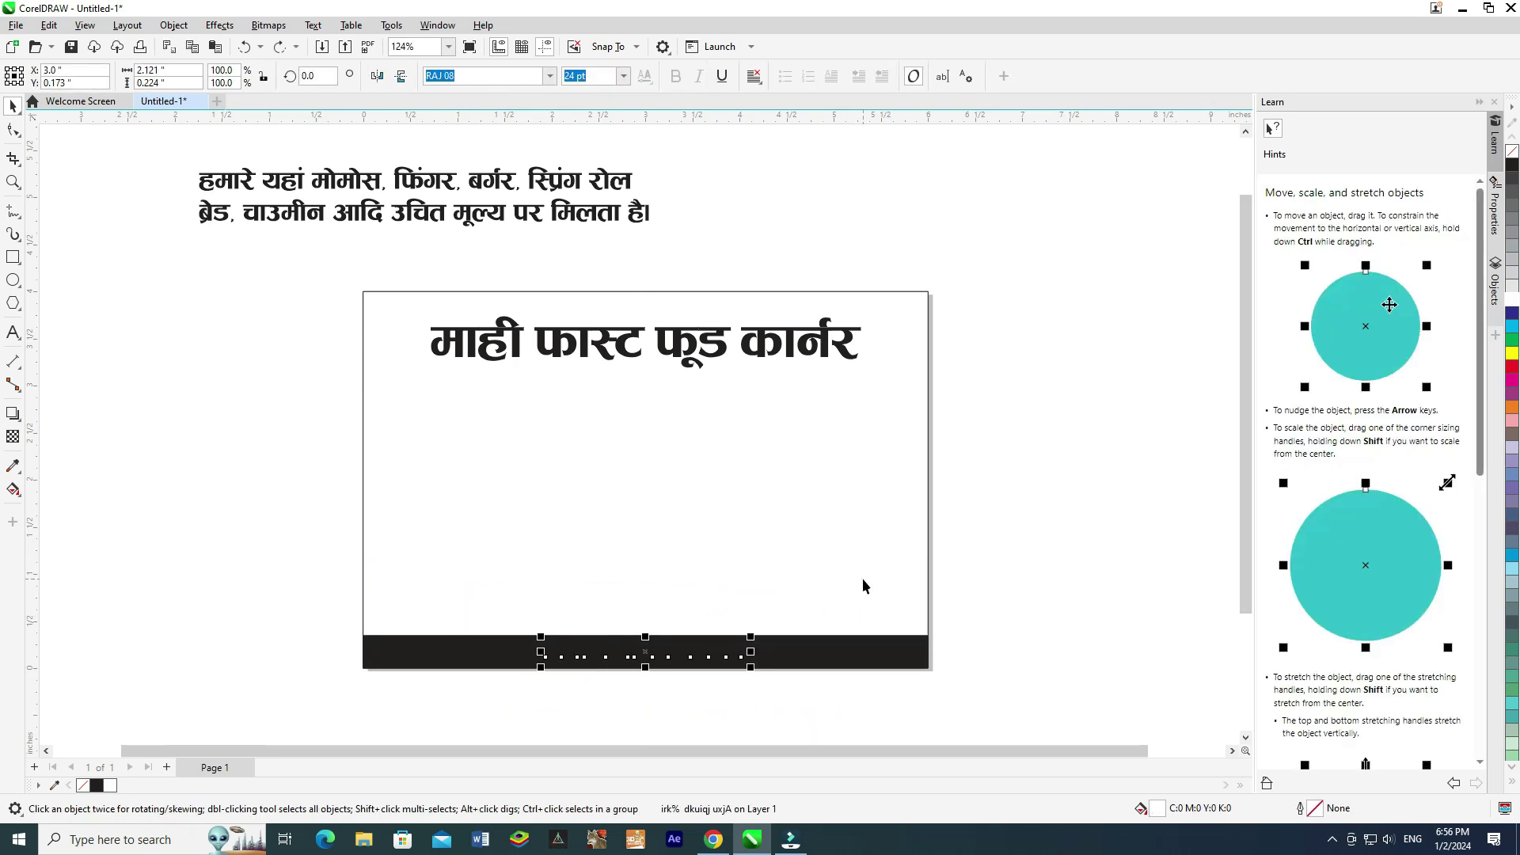
scroll(742, 654, "up", 3)
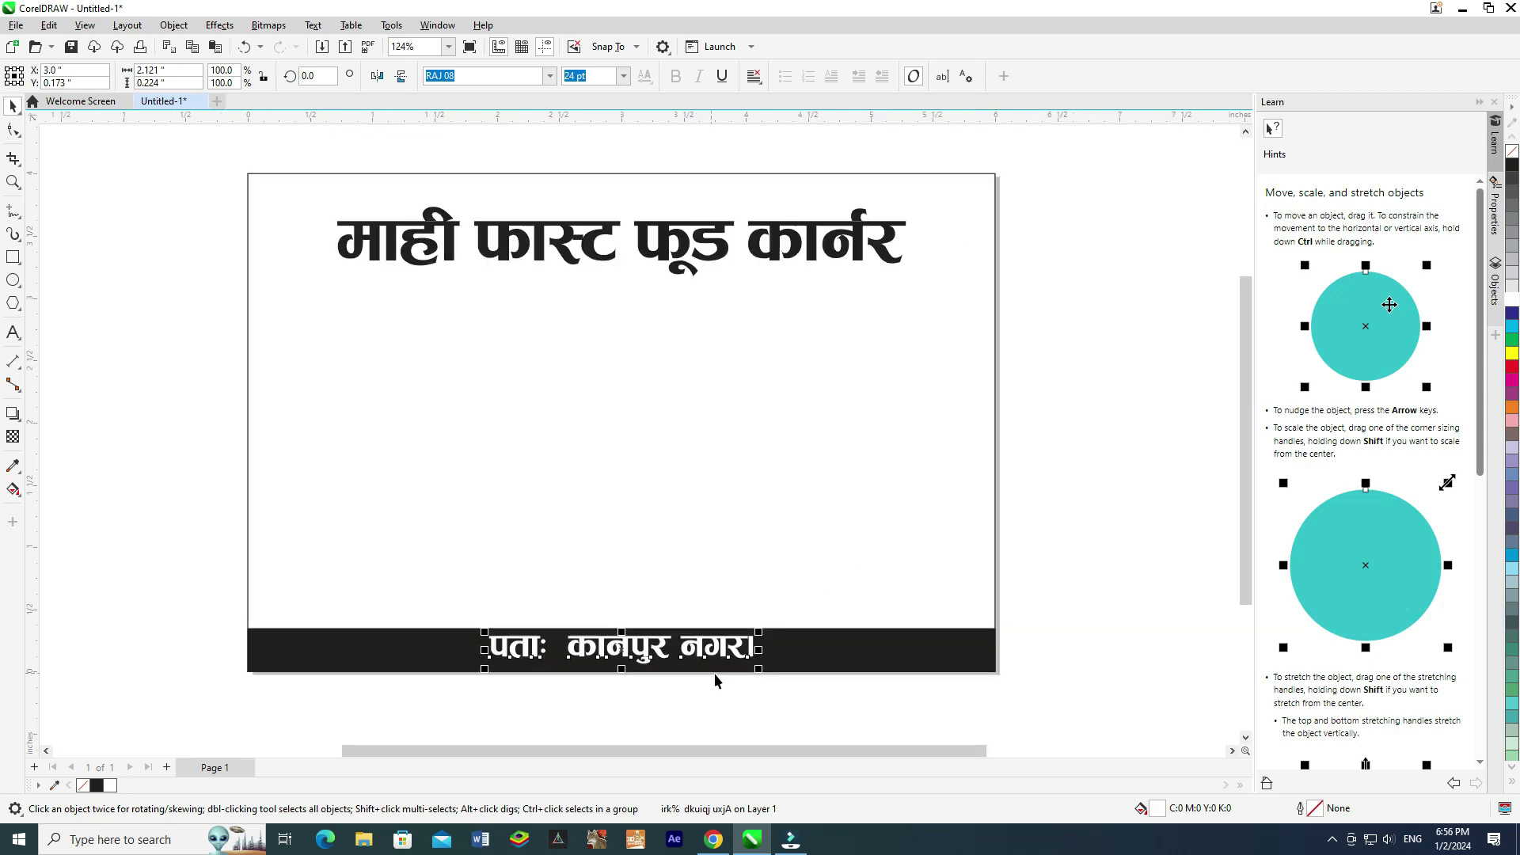
left_click(821, 641, "shift")
left_click(767, 727)
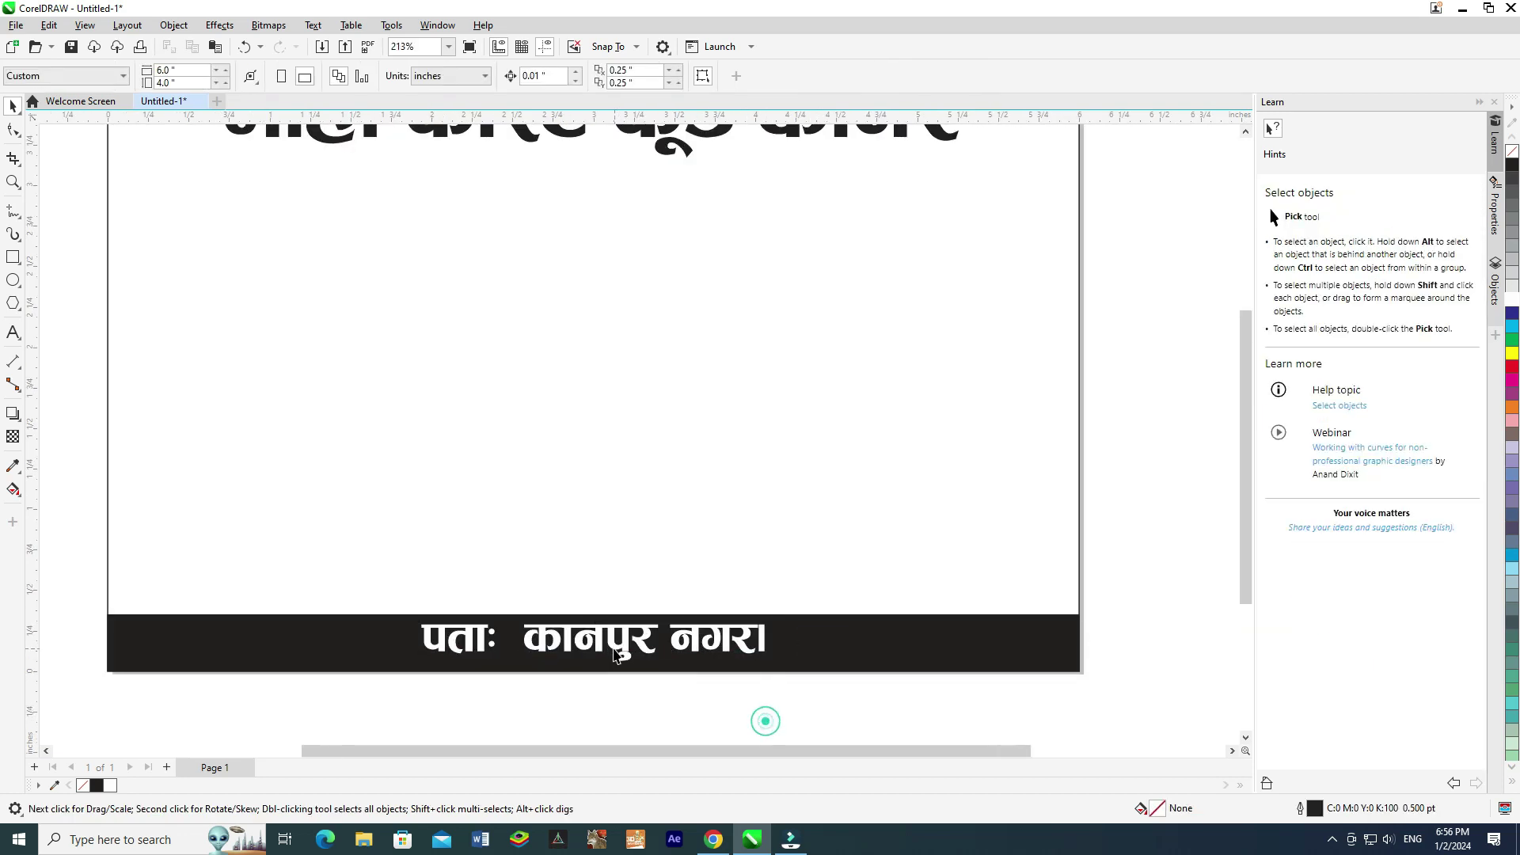
scroll(765, 722, "down", 1)
left_click(610, 636)
left_click(640, 643)
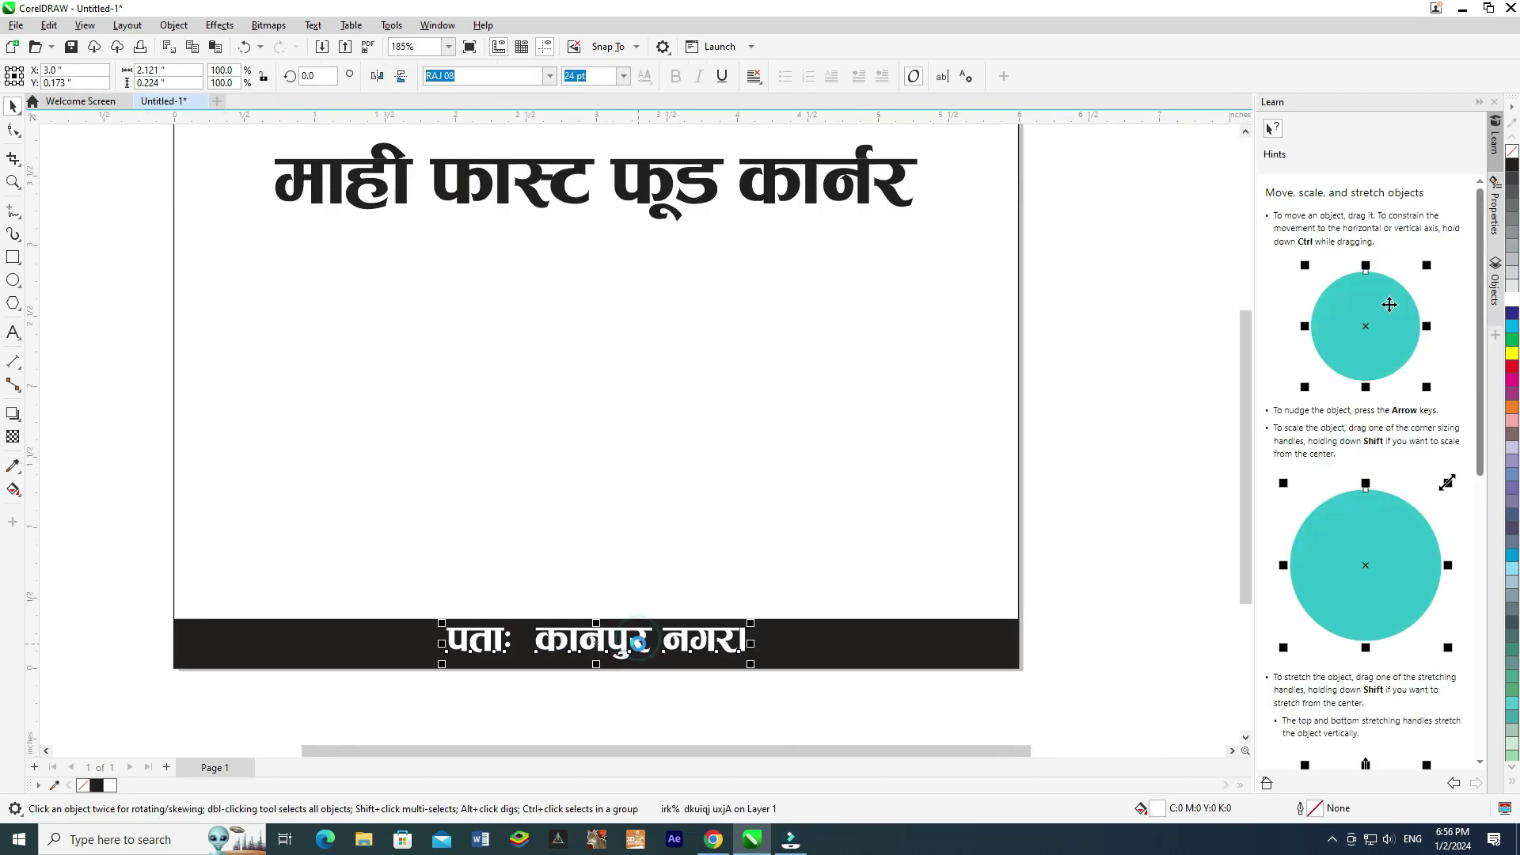
key("Down")
key("Down")
Move the two menu text lines together onto the page, just above the black strip.
scroll(636, 663, "down", 2)
scroll(607, 600, "down", 1)
left_click_drag(574, 565, 580, 597)
left_click(290, 208)
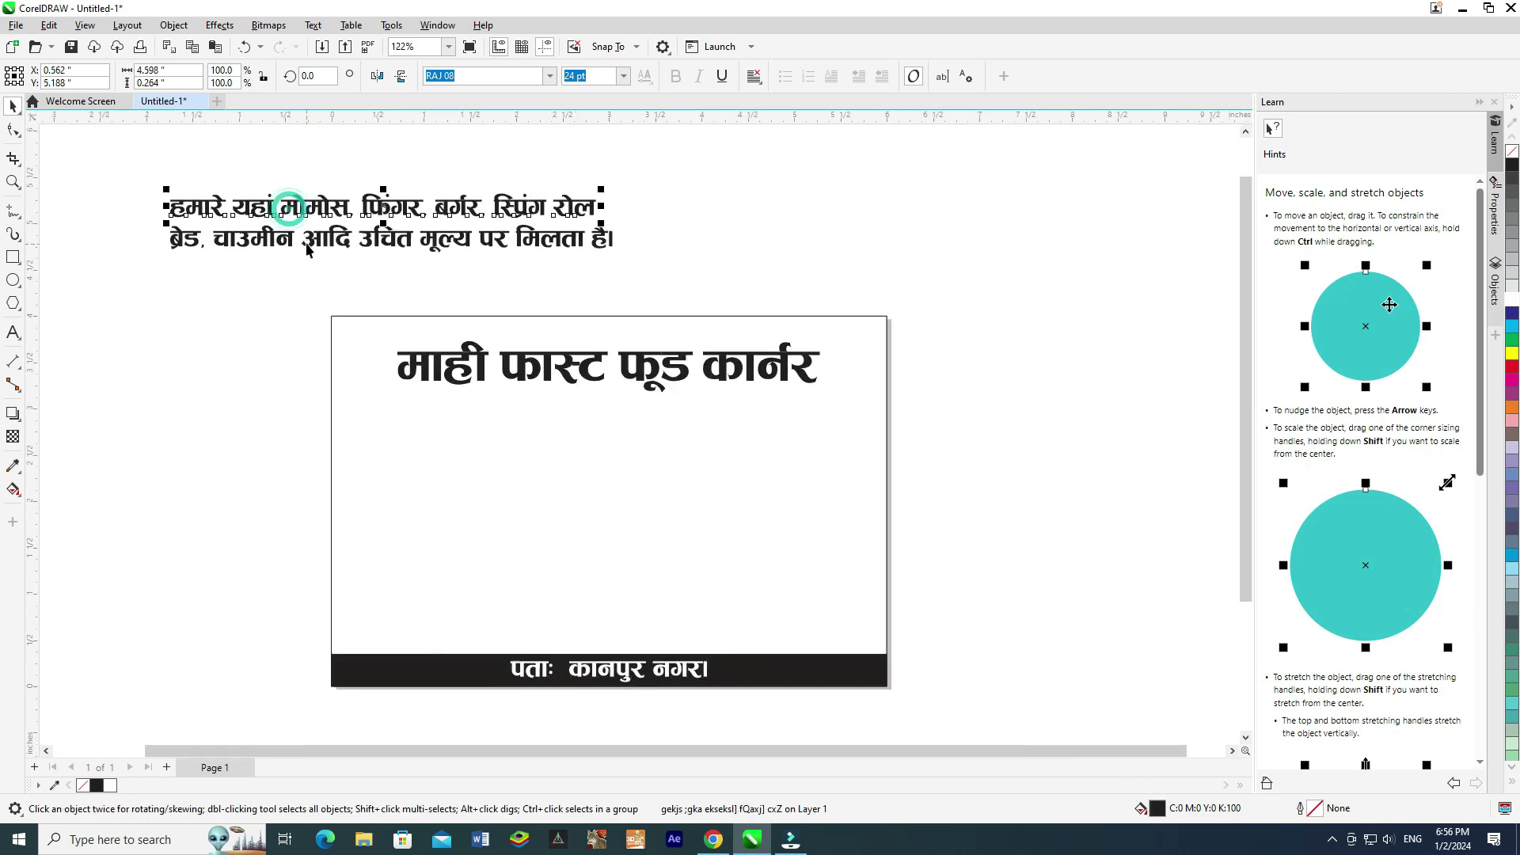
left_click(311, 238, "shift")
left_click_drag(324, 238, 546, 629)
scroll(589, 575, "up", 1)
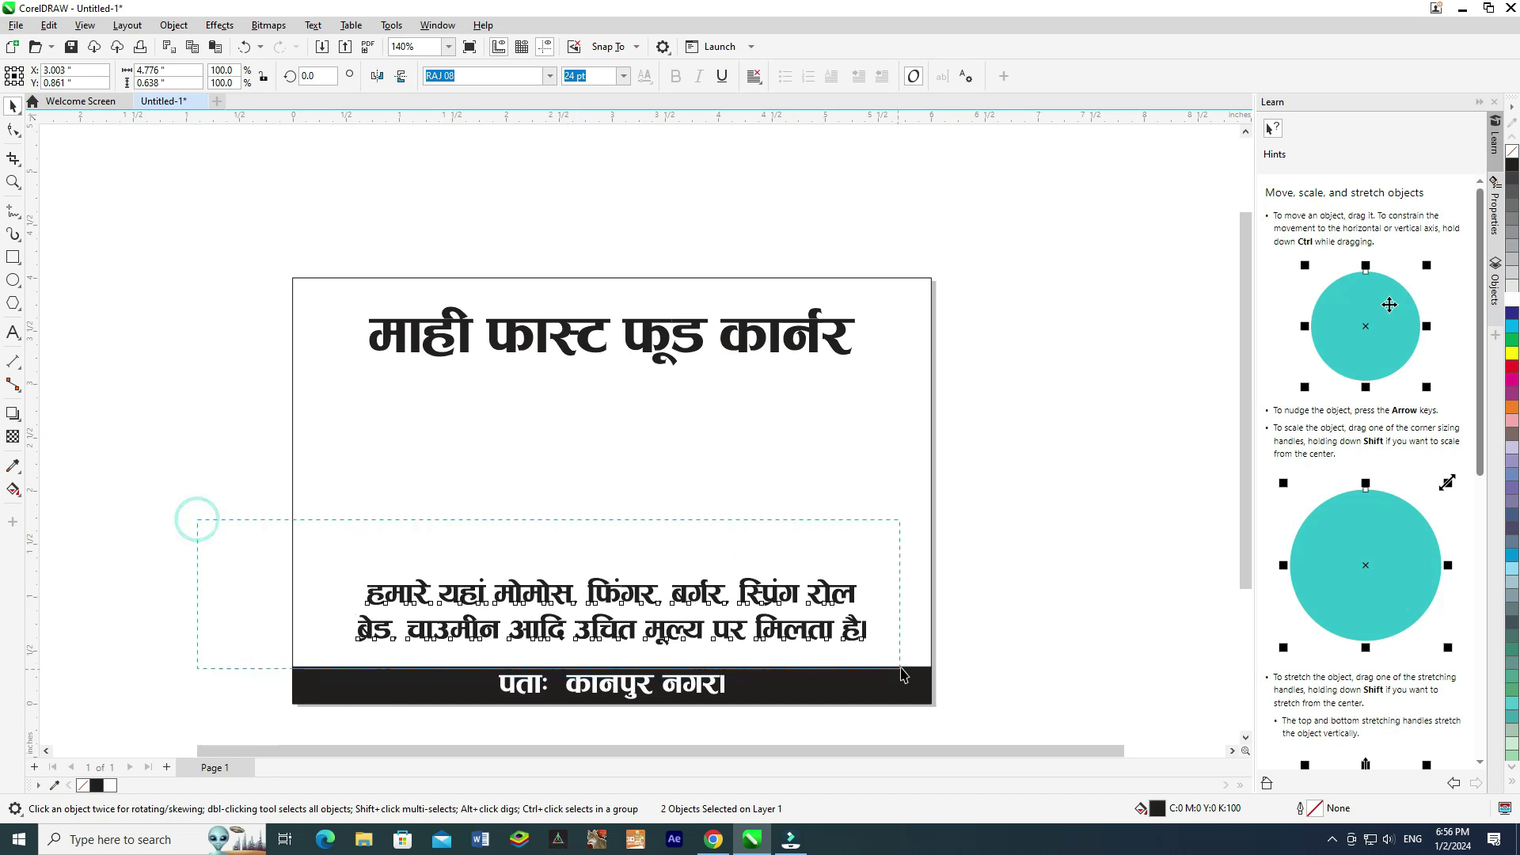
Centre the two menu lines horizontally on the page rectangle and enlarge them slightly.
left_click(909, 603, "shift")
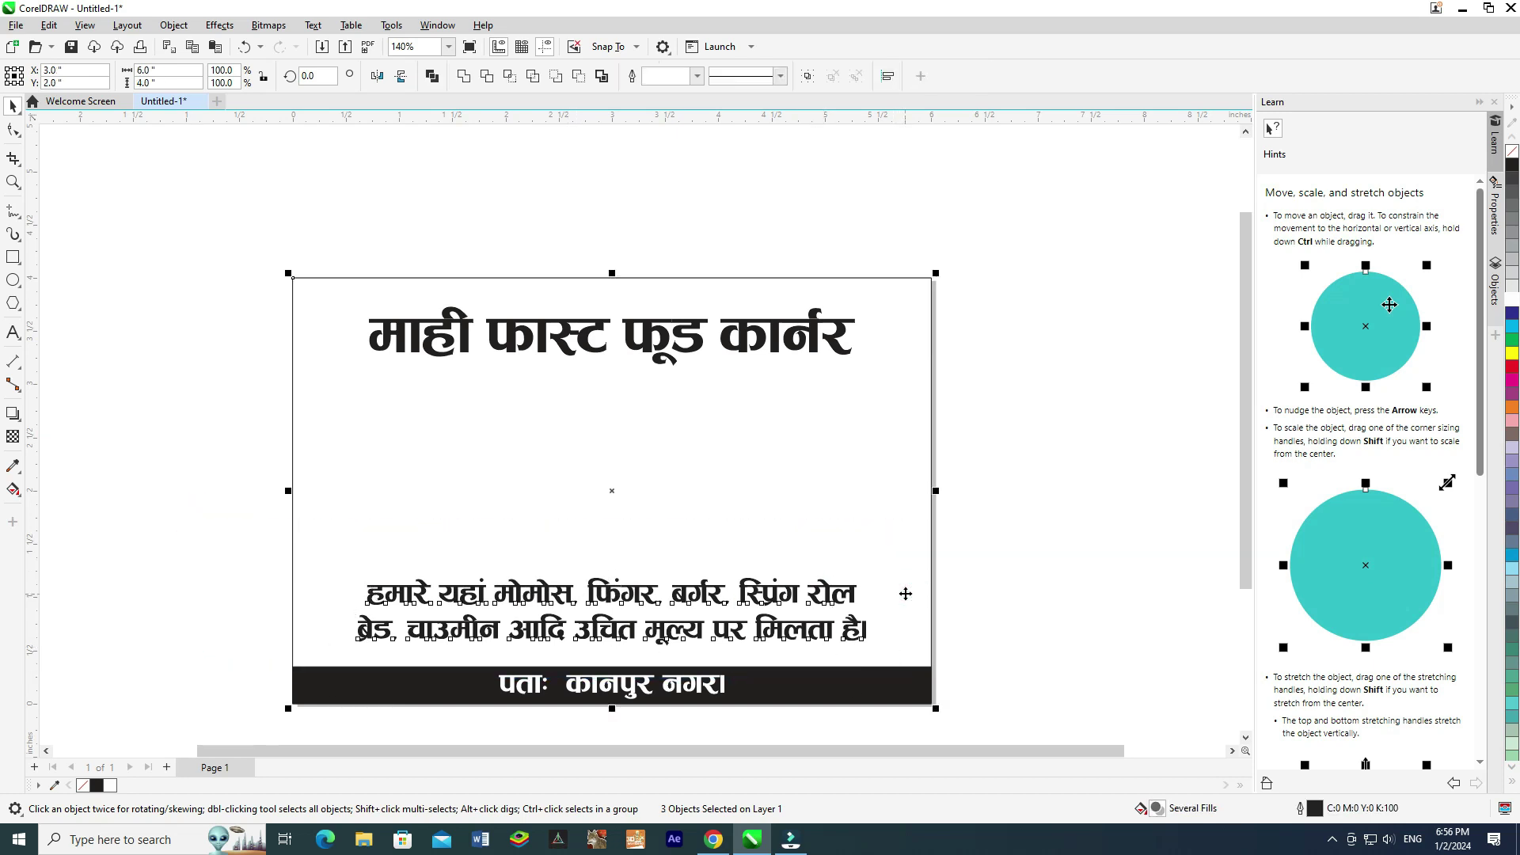
left_click_drag(454, 653, 320, 659)
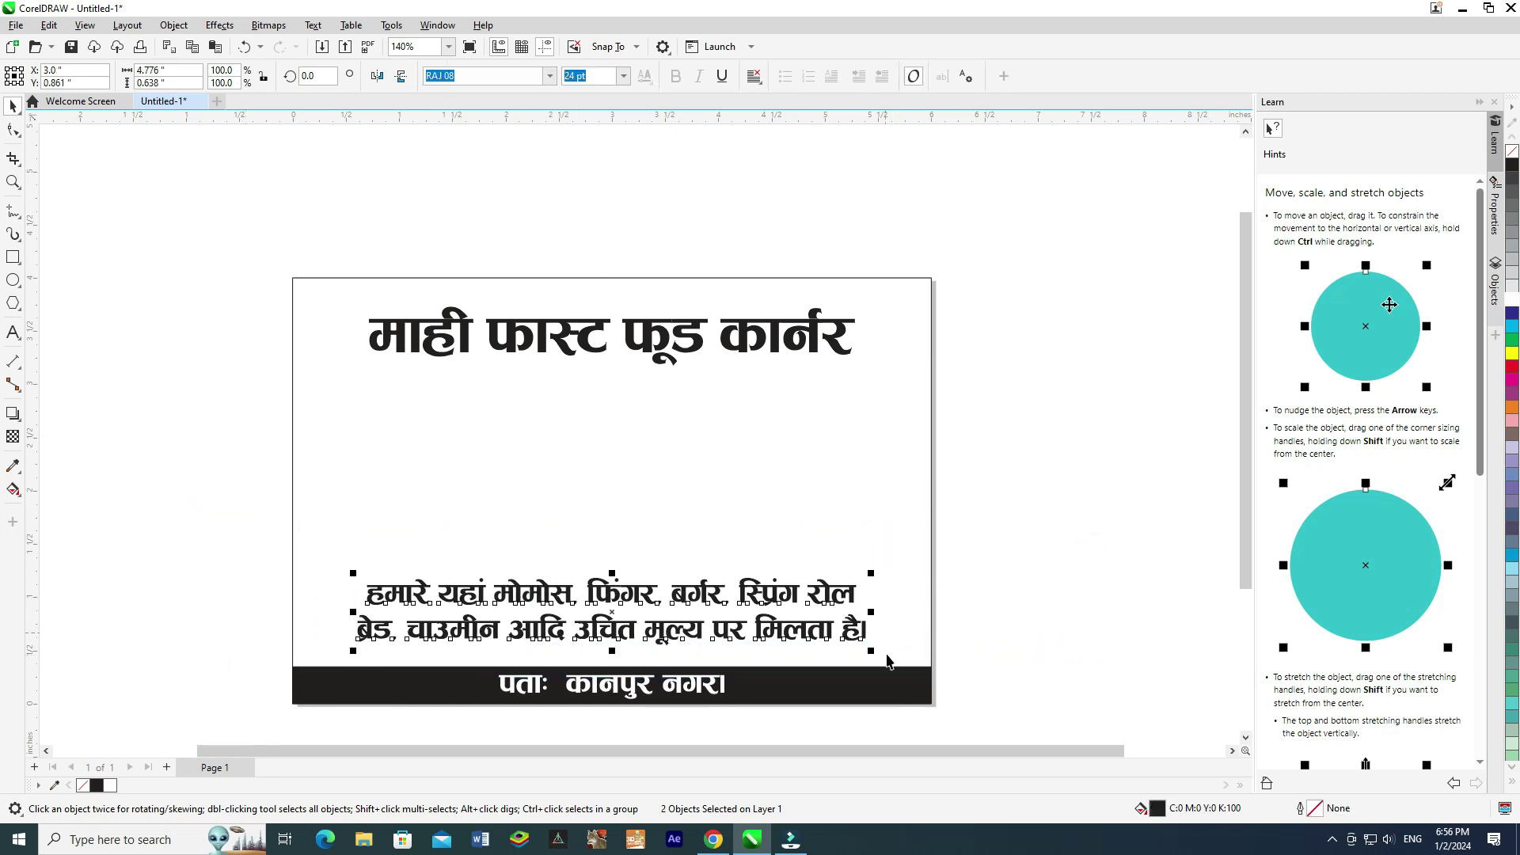
left_click_drag(879, 657, 898, 662)
left_click(758, 515)
left_click(1038, 513)
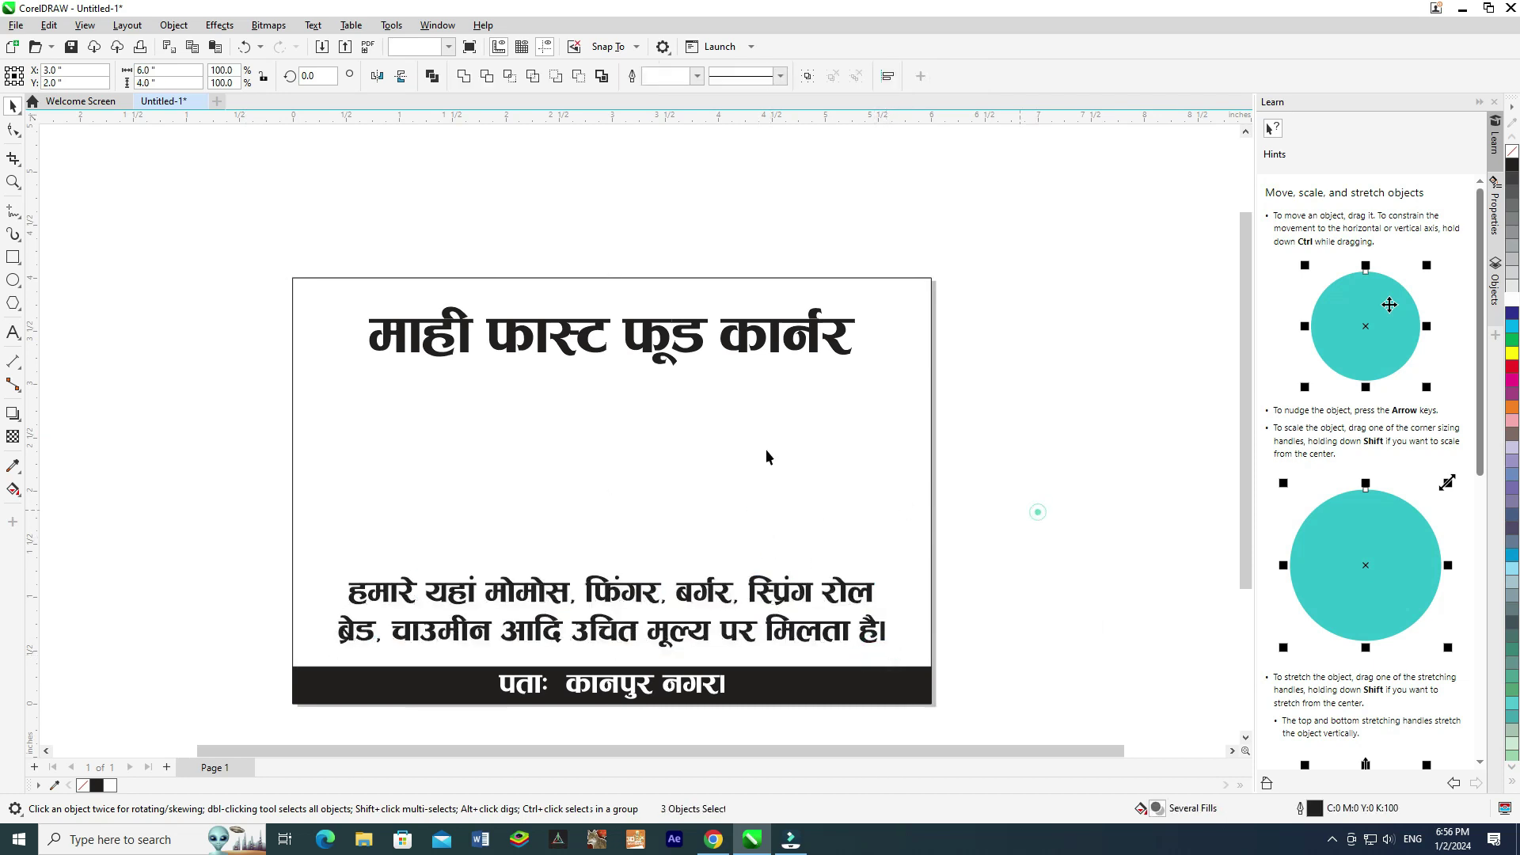
Split the heading onto two lines before फूड and break it apart into separate text objects.
scroll(559, 336, "up", 1)
scroll(549, 342, "up", 1)
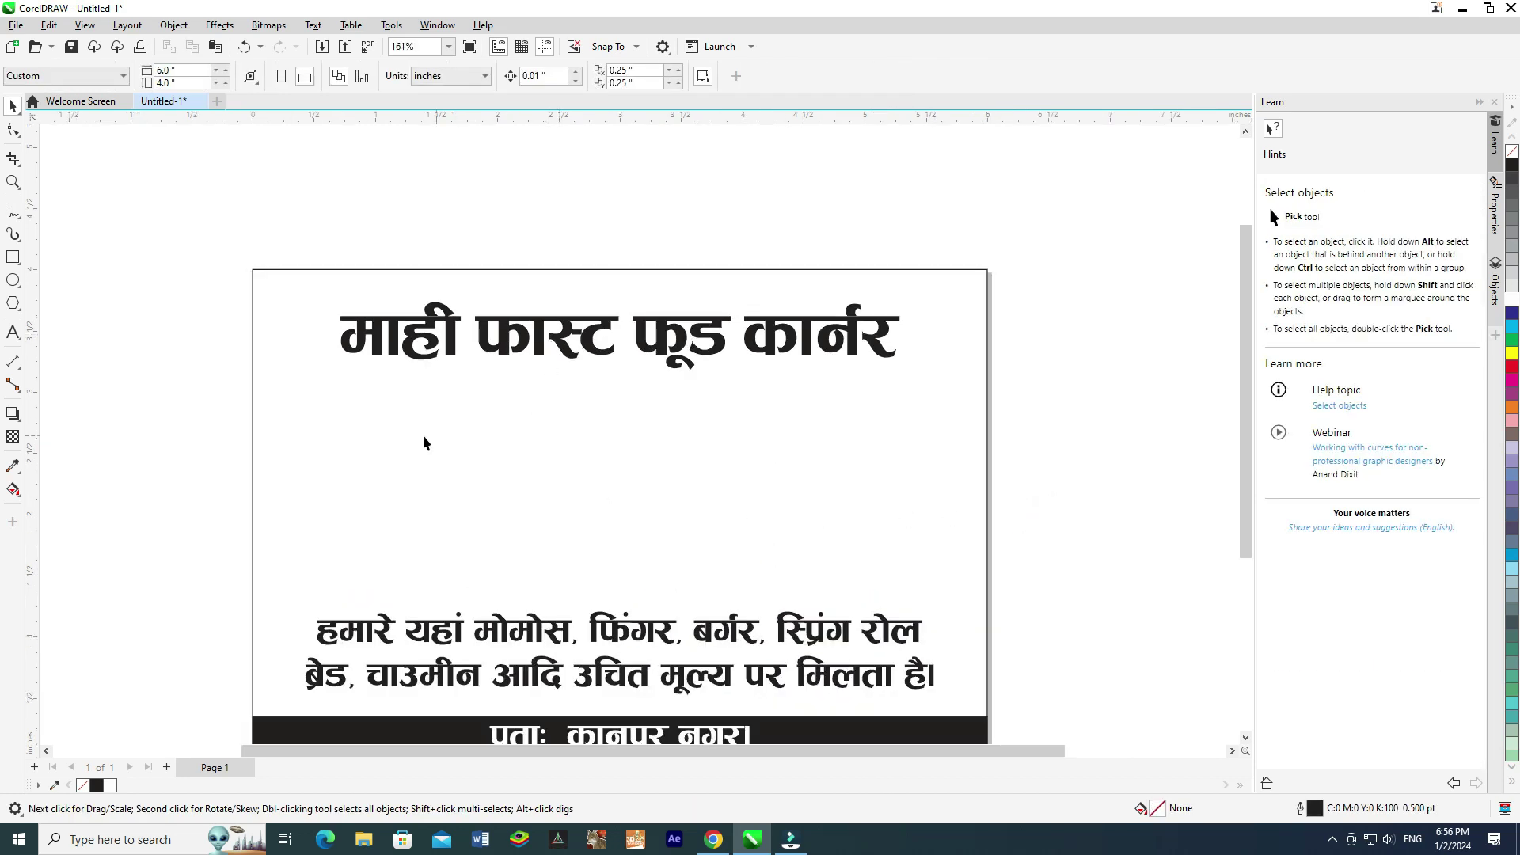
left_click(491, 342)
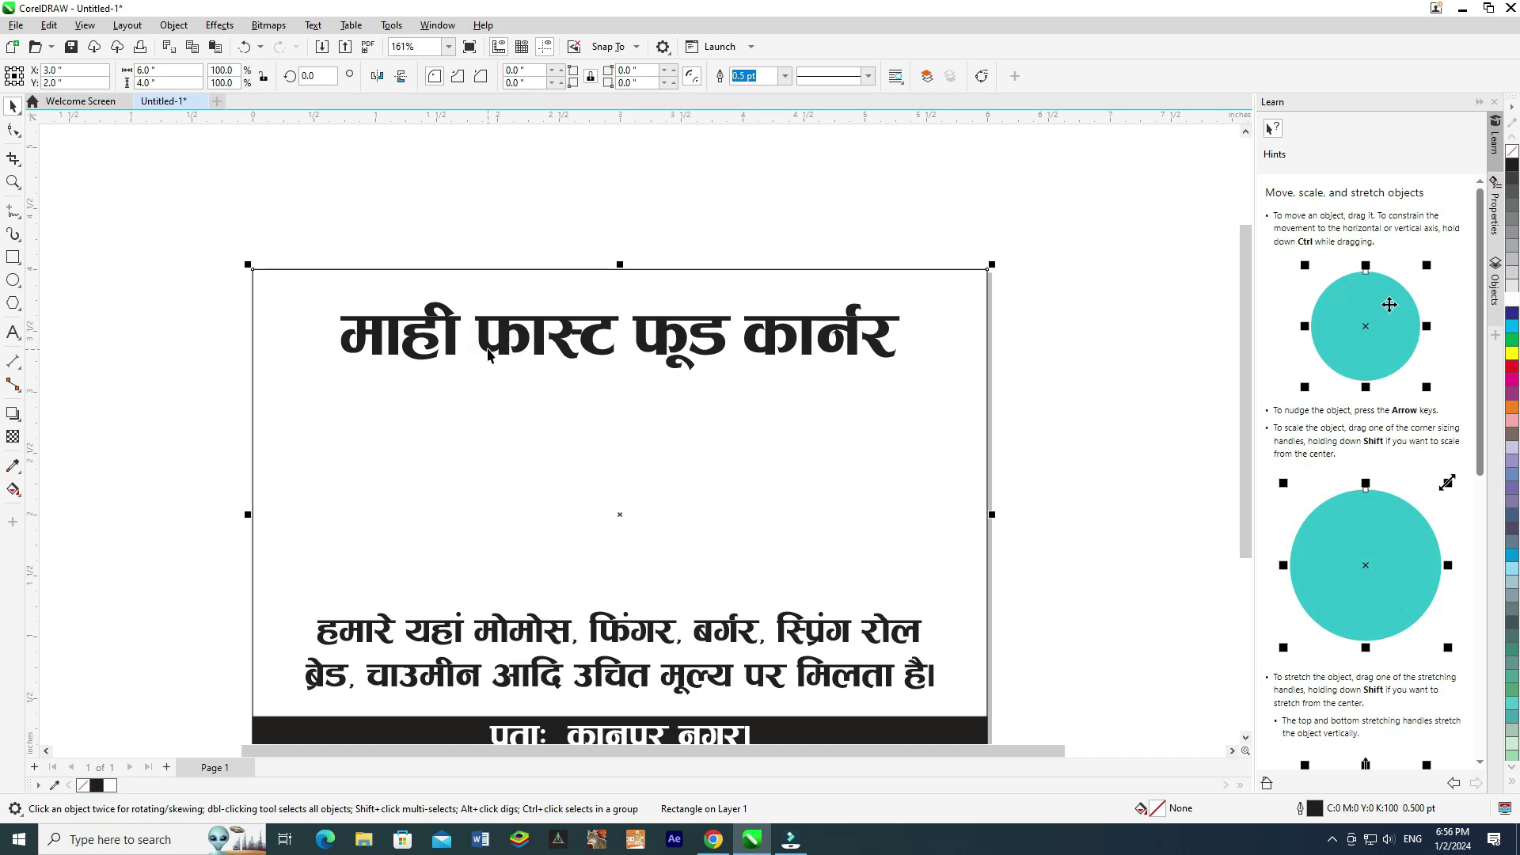
double_click(642, 342)
key("Return")
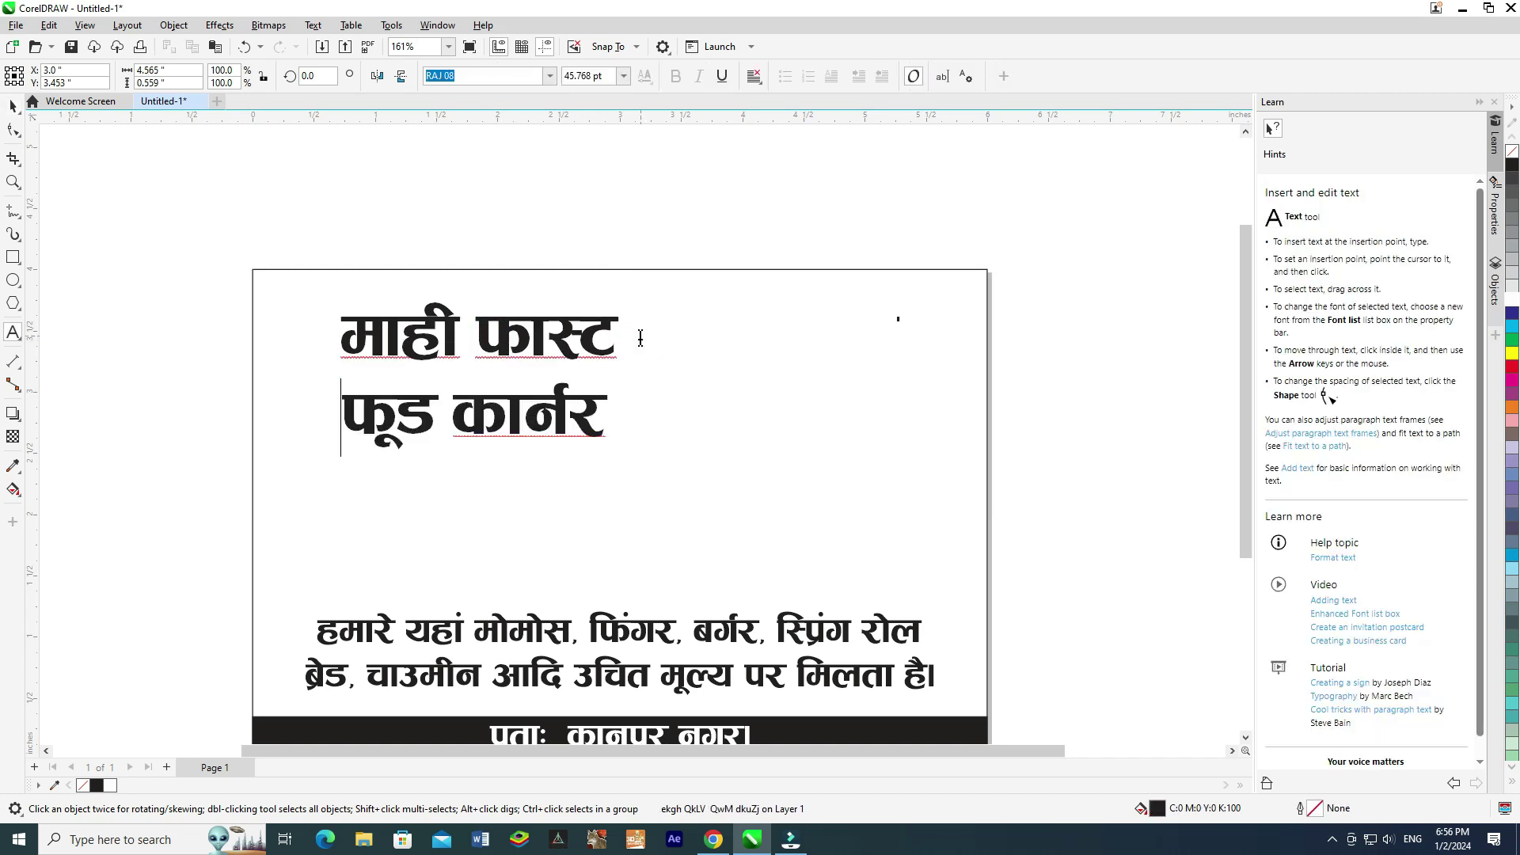
key("ctrl+space")
key("ctrl+k")
left_click_drag(543, 408, 535, 490)
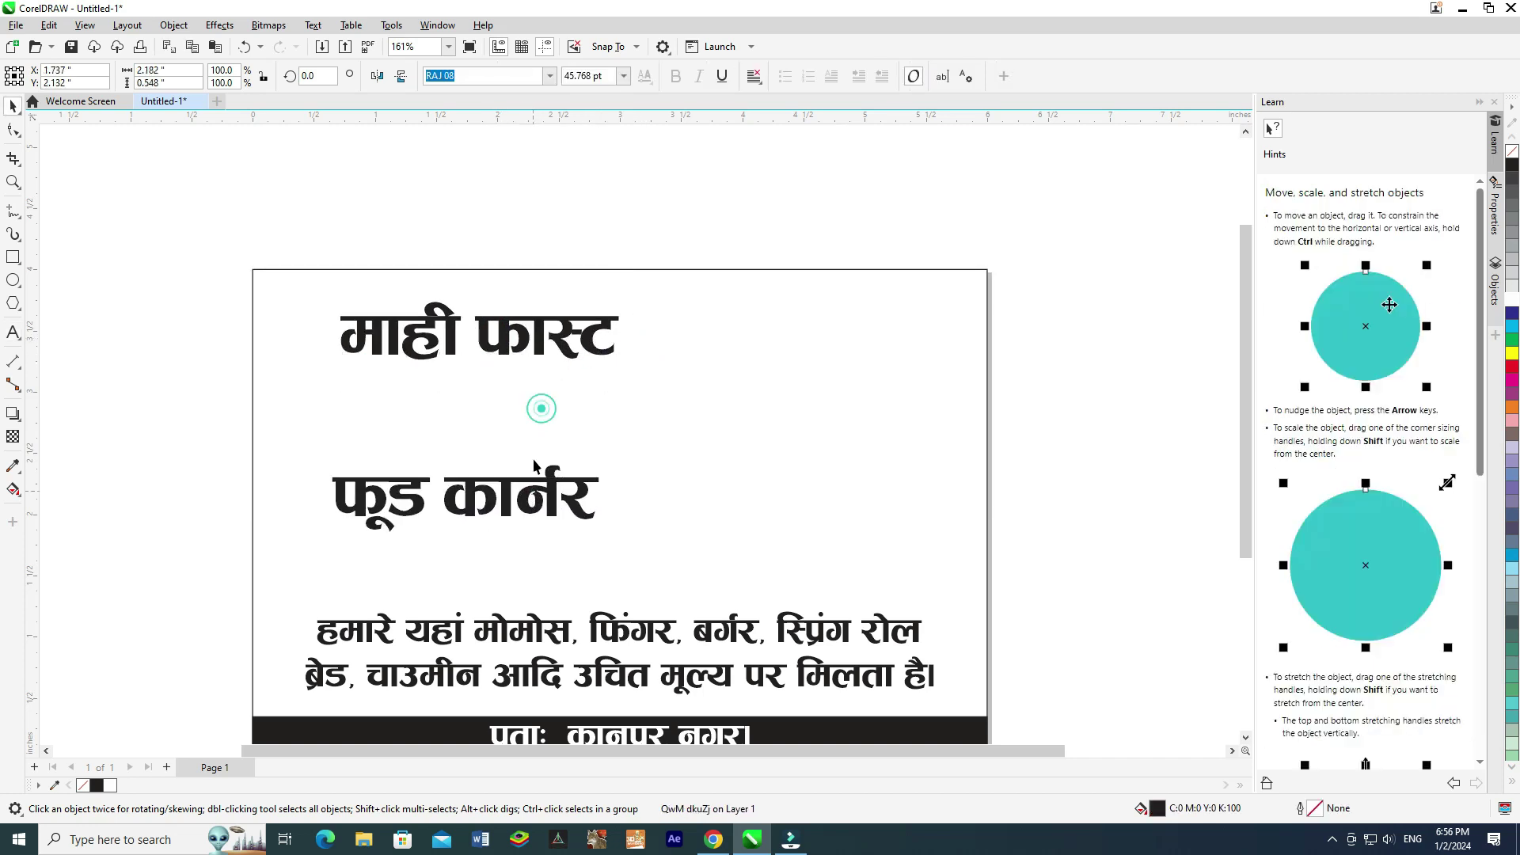
left_click_drag(541, 346, 500, 347)
key("ctrl+z")
key("ctrl+z")
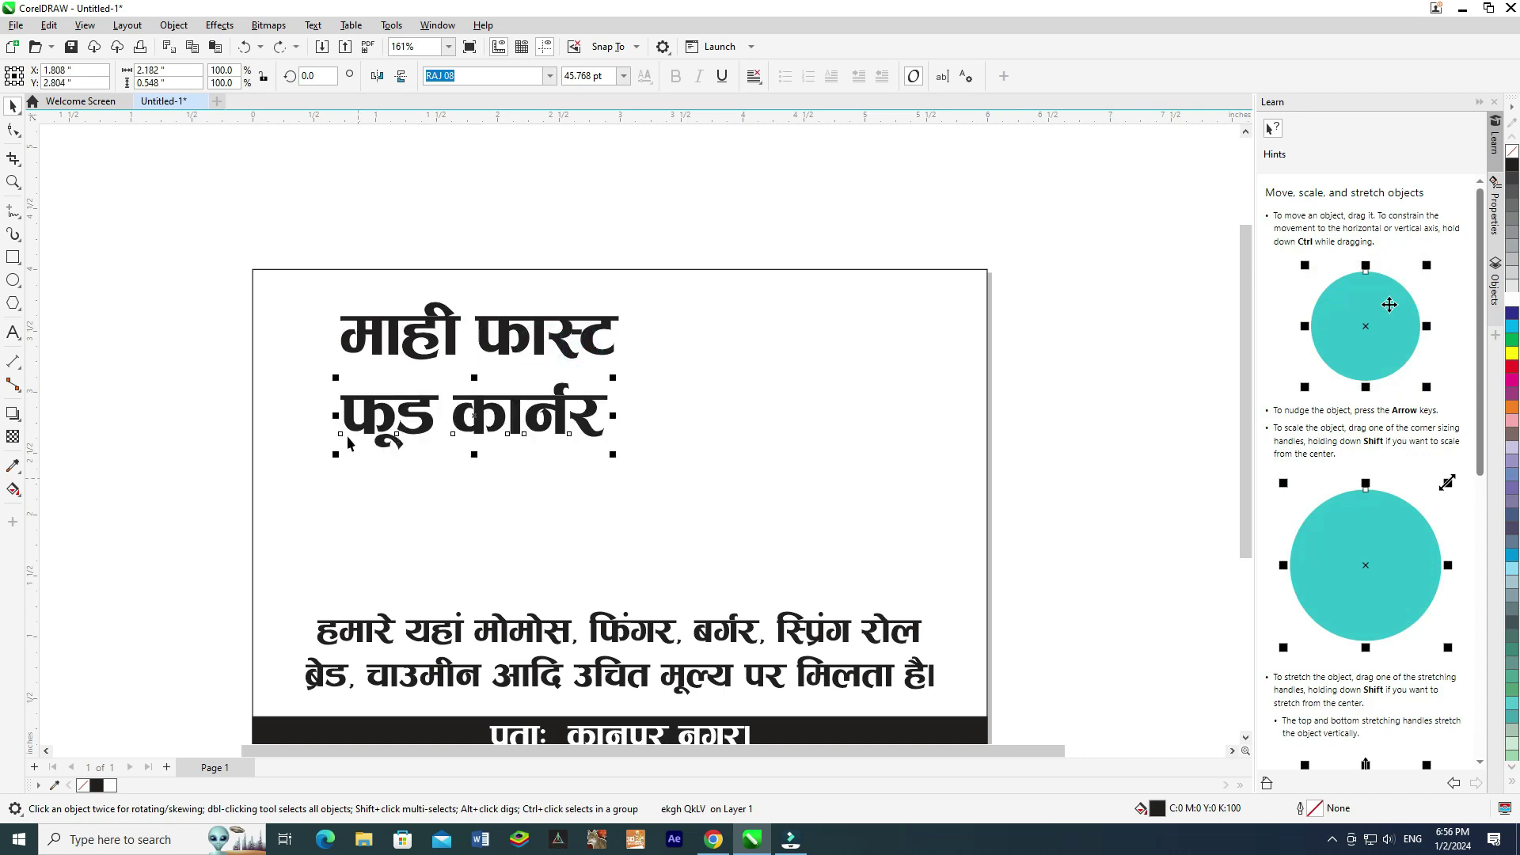
Transfer the word फास्ट from the upper heading text to the start of the lower one, leaving माही alone.
double_click(346, 428)
left_click_drag(346, 428, 633, 428)
left_click(515, 331)
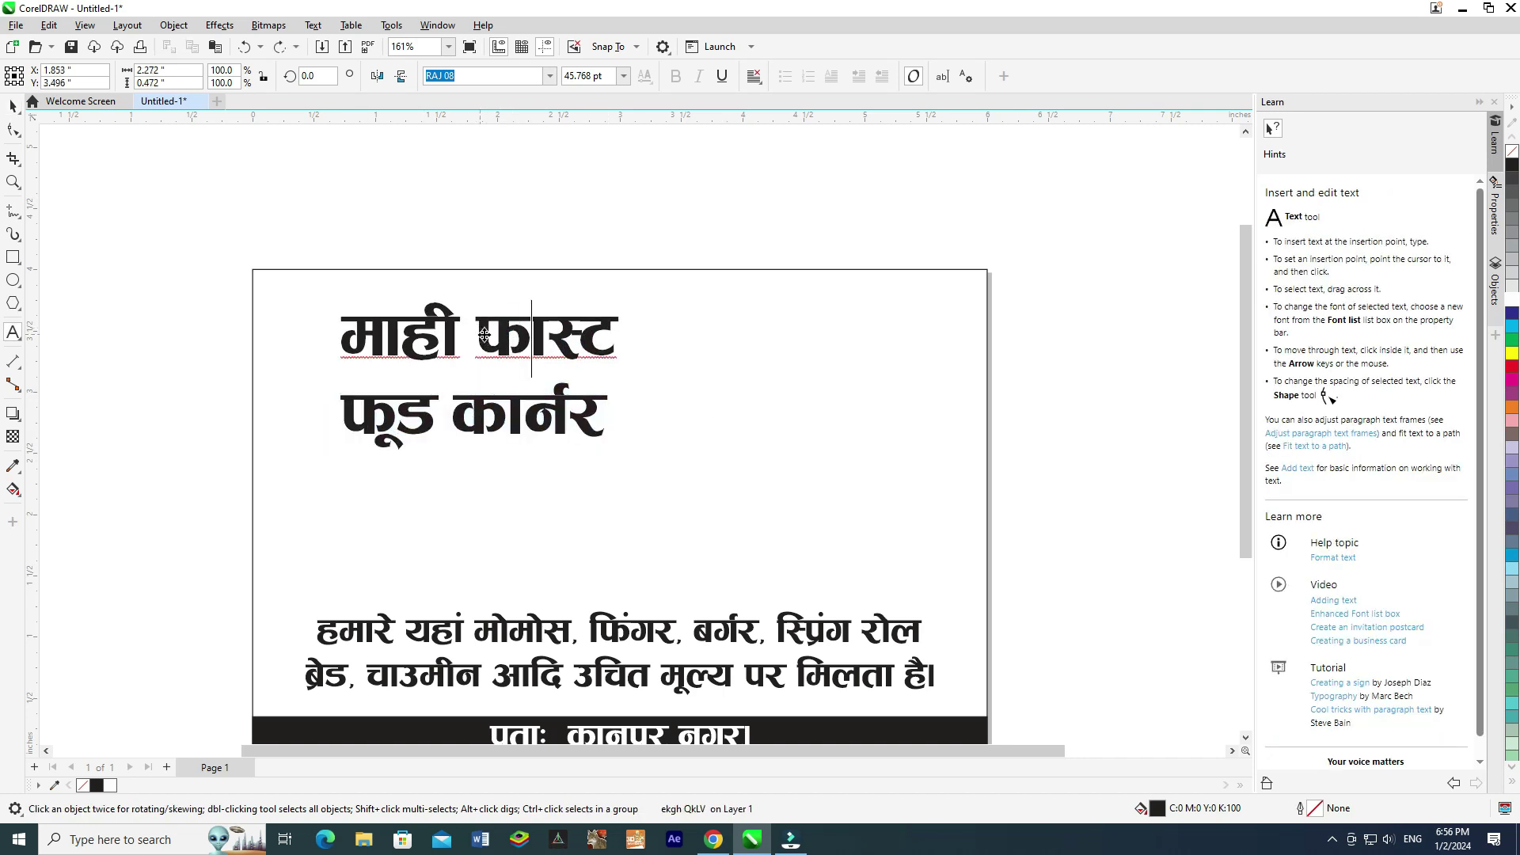
left_click_drag(480, 334, 811, 353)
key("ctrl+x")
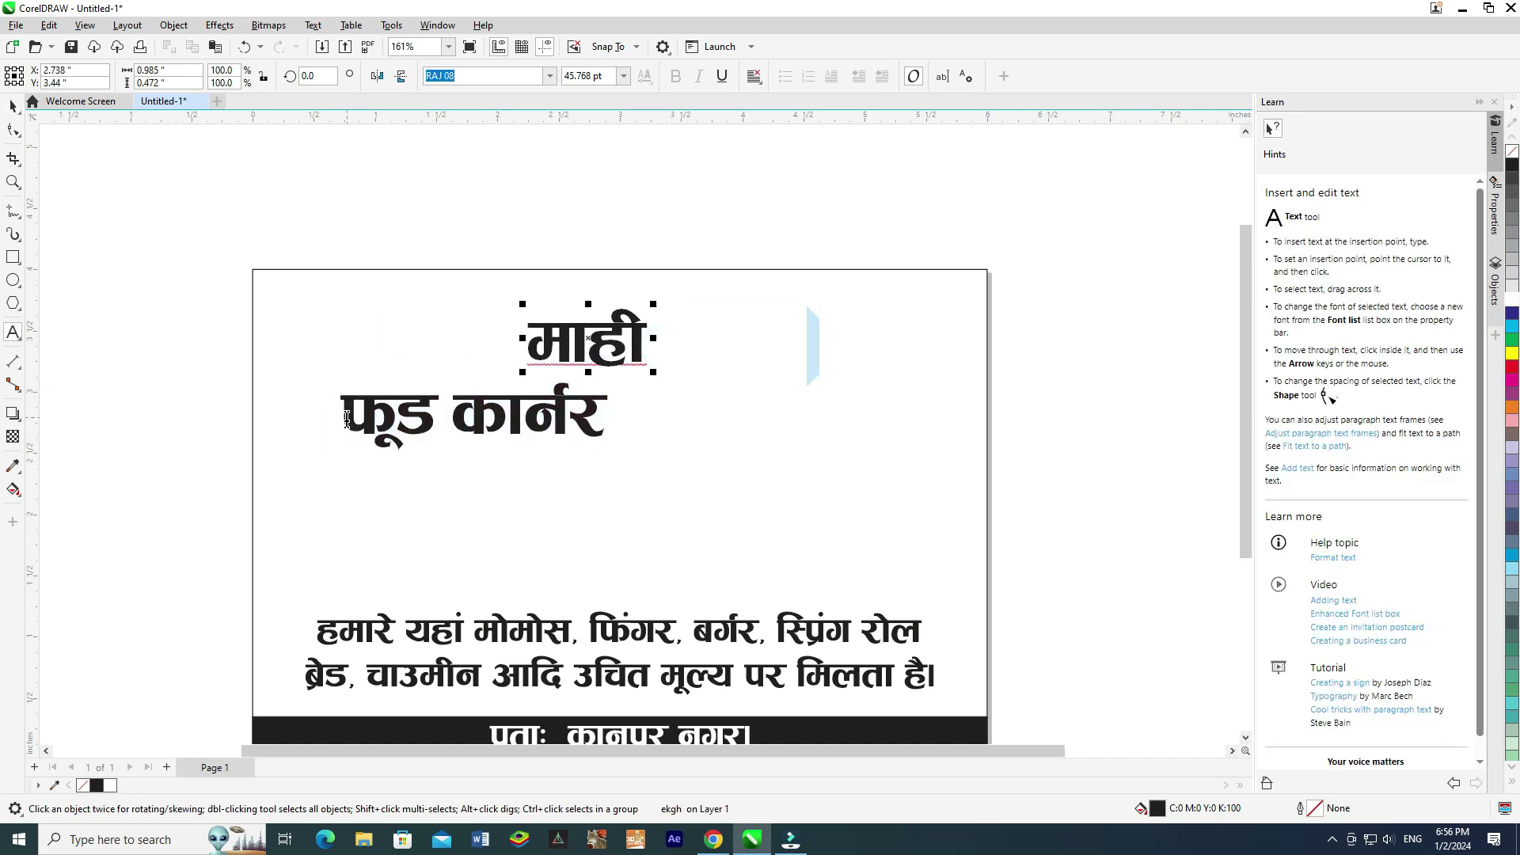
left_click(342, 411)
key("ctrl+v")
left_click(13, 107)
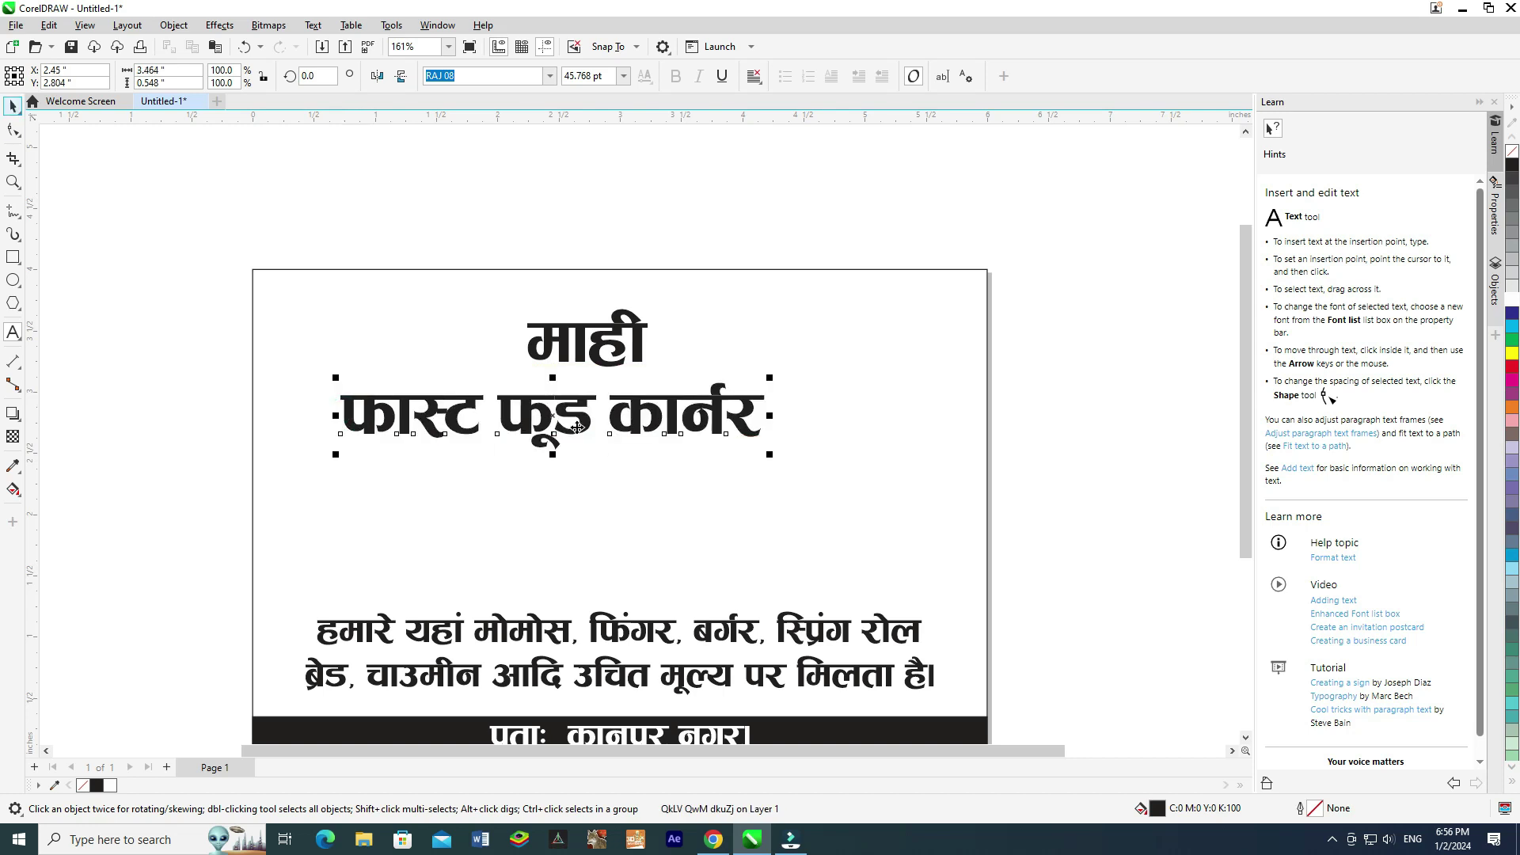
Move फास्ट फूड कार्नर down and माही to the page's upper left, and tilt माही about 4.9 degrees.
left_click_drag(577, 418, 705, 546)
left_click(520, 354)
left_click_drag(621, 346, 448, 321)
left_click(414, 350)
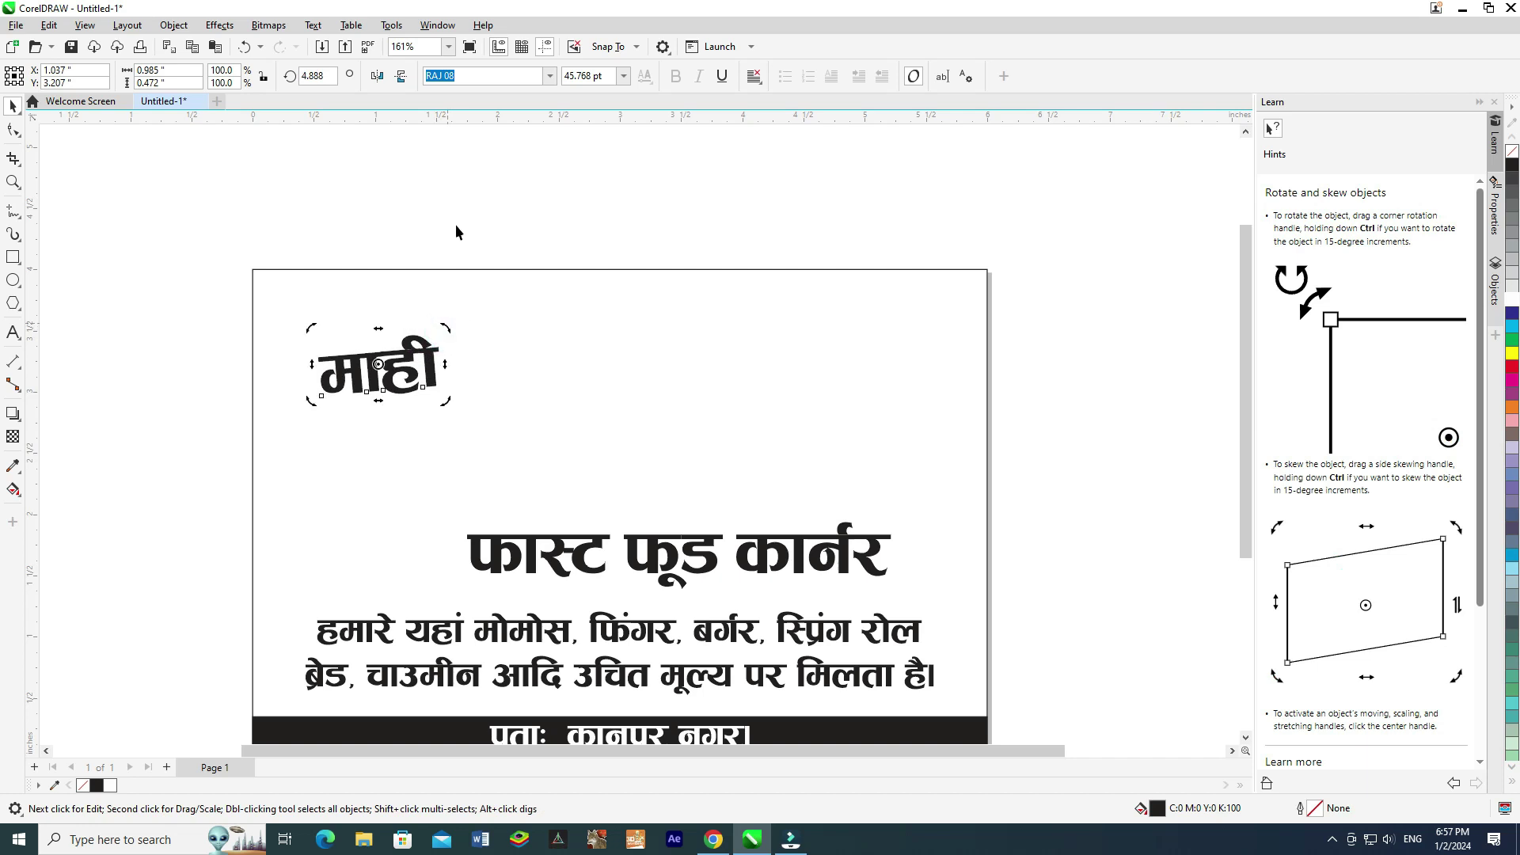
left_click(456, 229)
Enlarge the tilted word माही to about 127 pt and position it in the page's upper left area.
left_click(435, 371)
left_click_drag(444, 403, 659, 509)
mouse_move(568, 405)
left_mouse_down()
mouse_move(524, 348)
mouse_move(613, 359)
mouse_move(526, 337)
mouse_move(584, 364)
mouse_move(562, 400)
left_mouse_up()
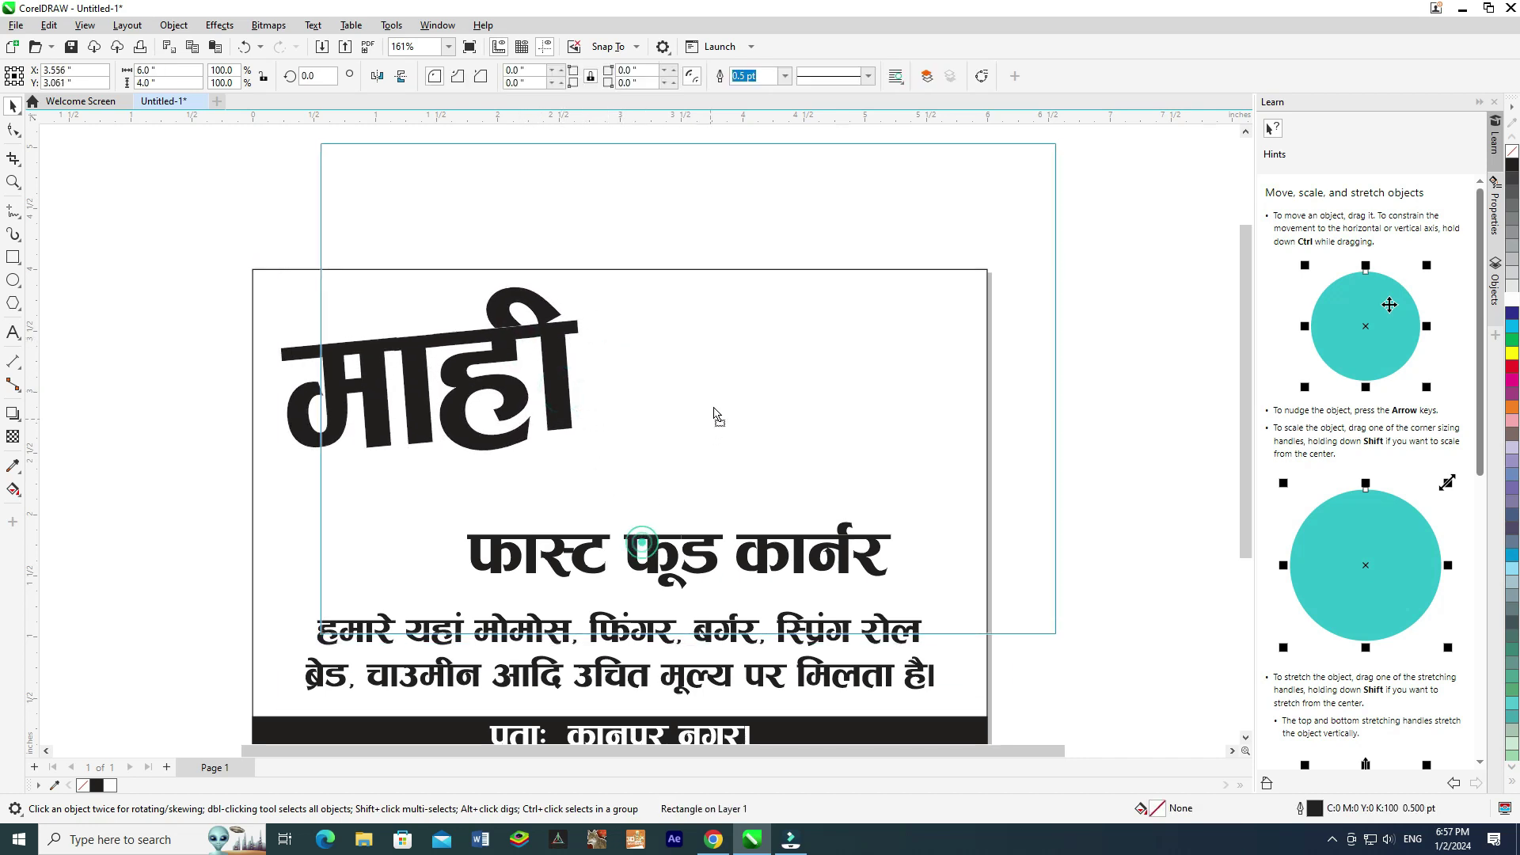
Move फास्ट फूड कार्नर up beside माही, break it onto two lines before कार्नर, and centre-align them.
left_click_drag(668, 553, 845, 337)
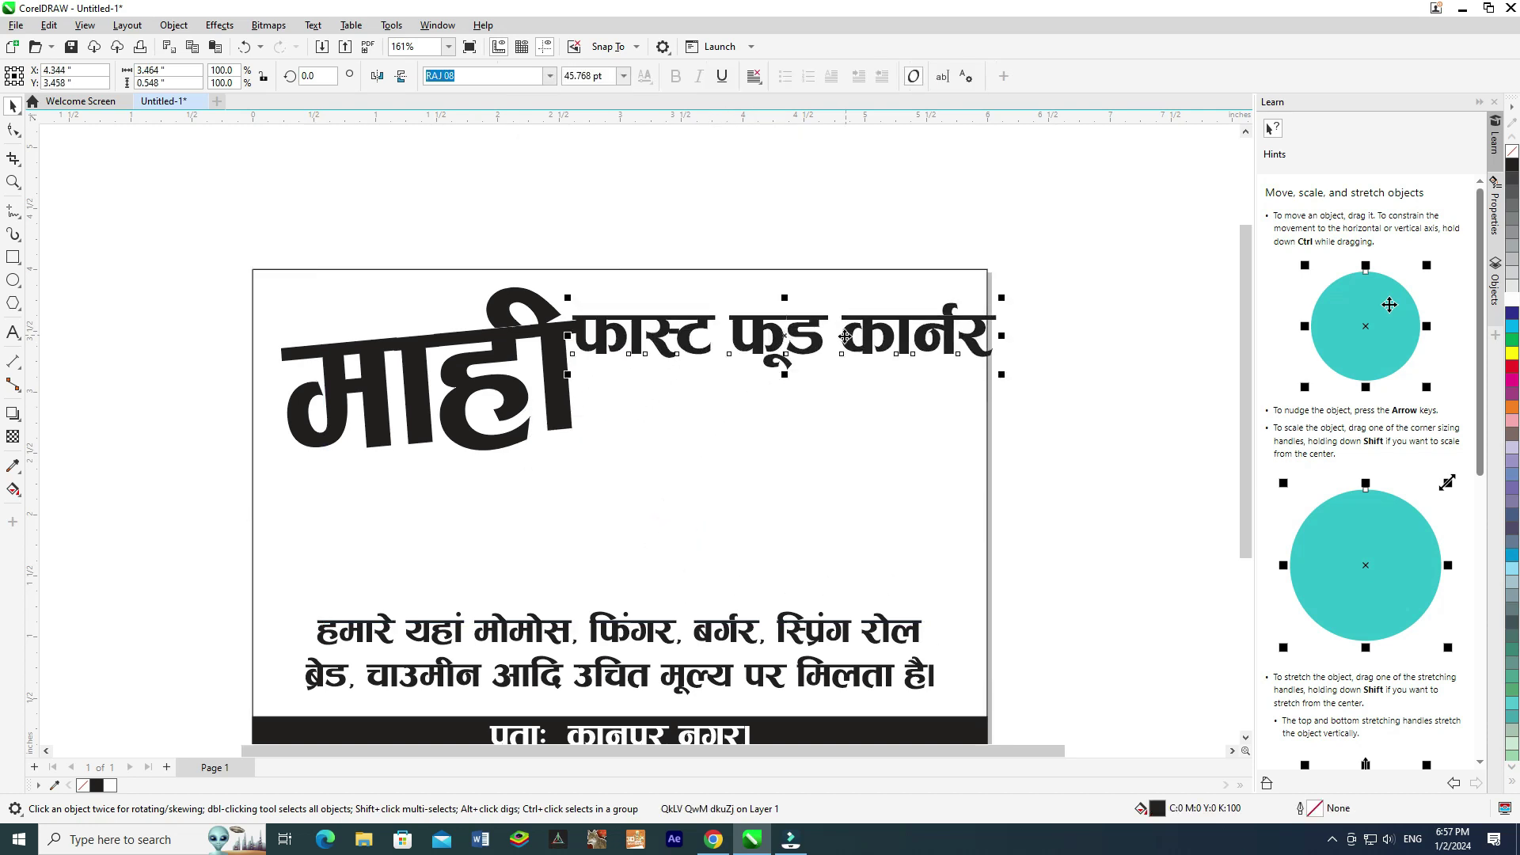
double_click(842, 348)
key("Return")
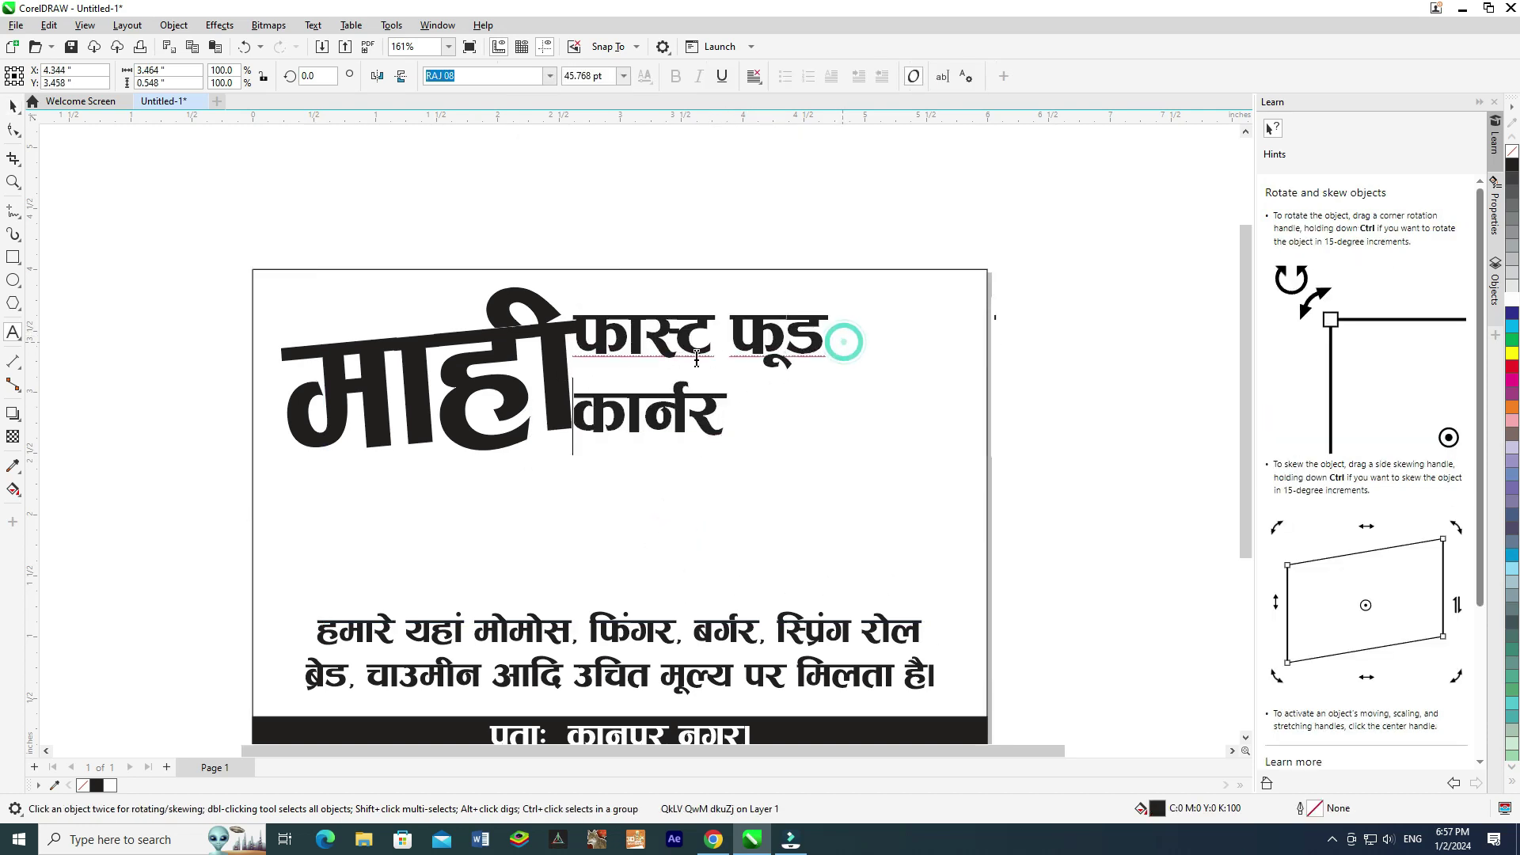
key("ctrl+a")
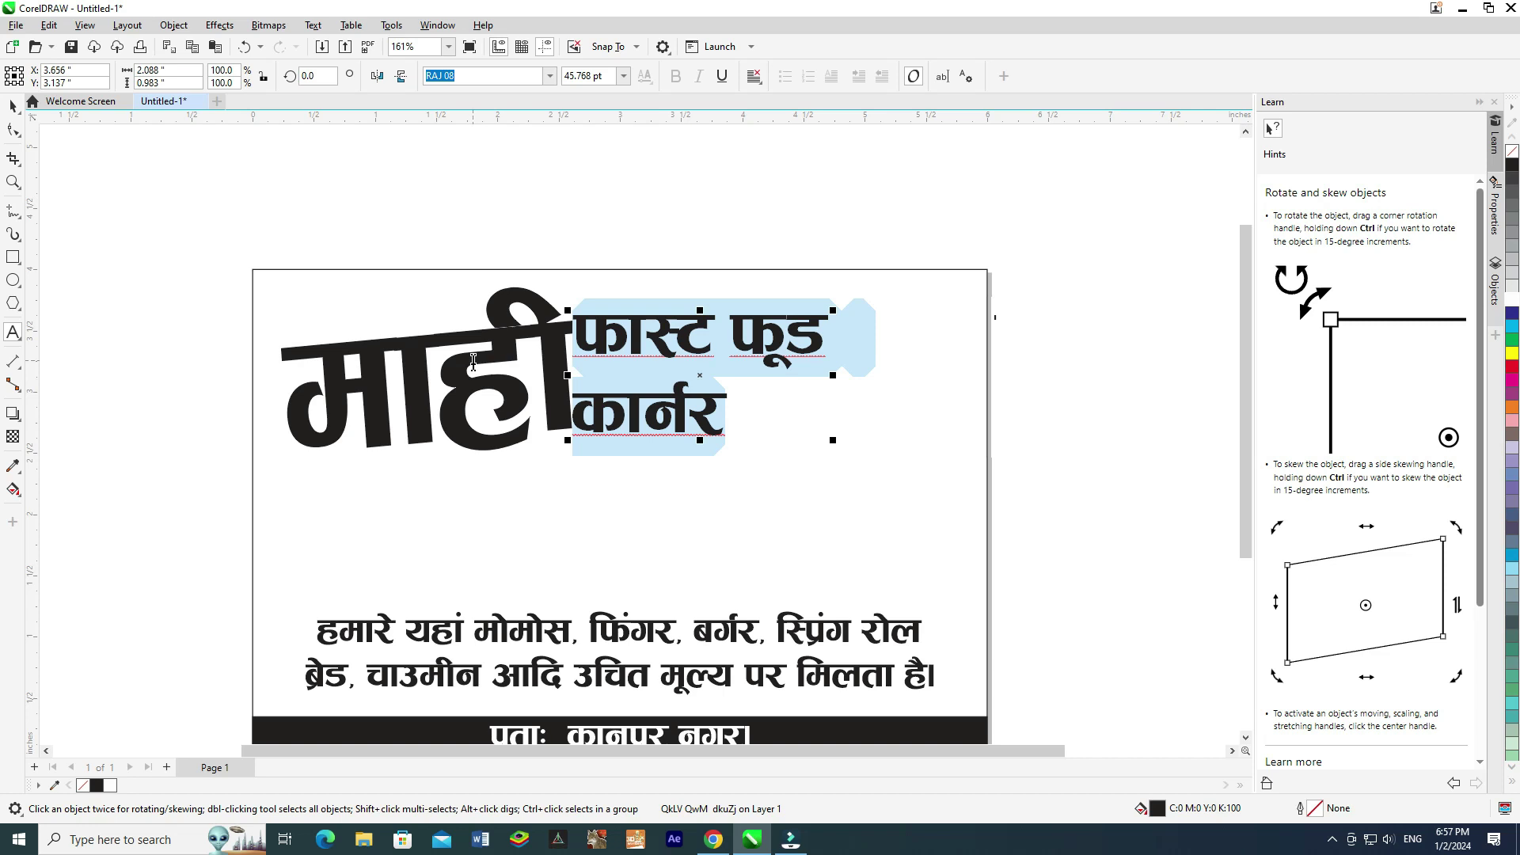
key("ctrl+e")
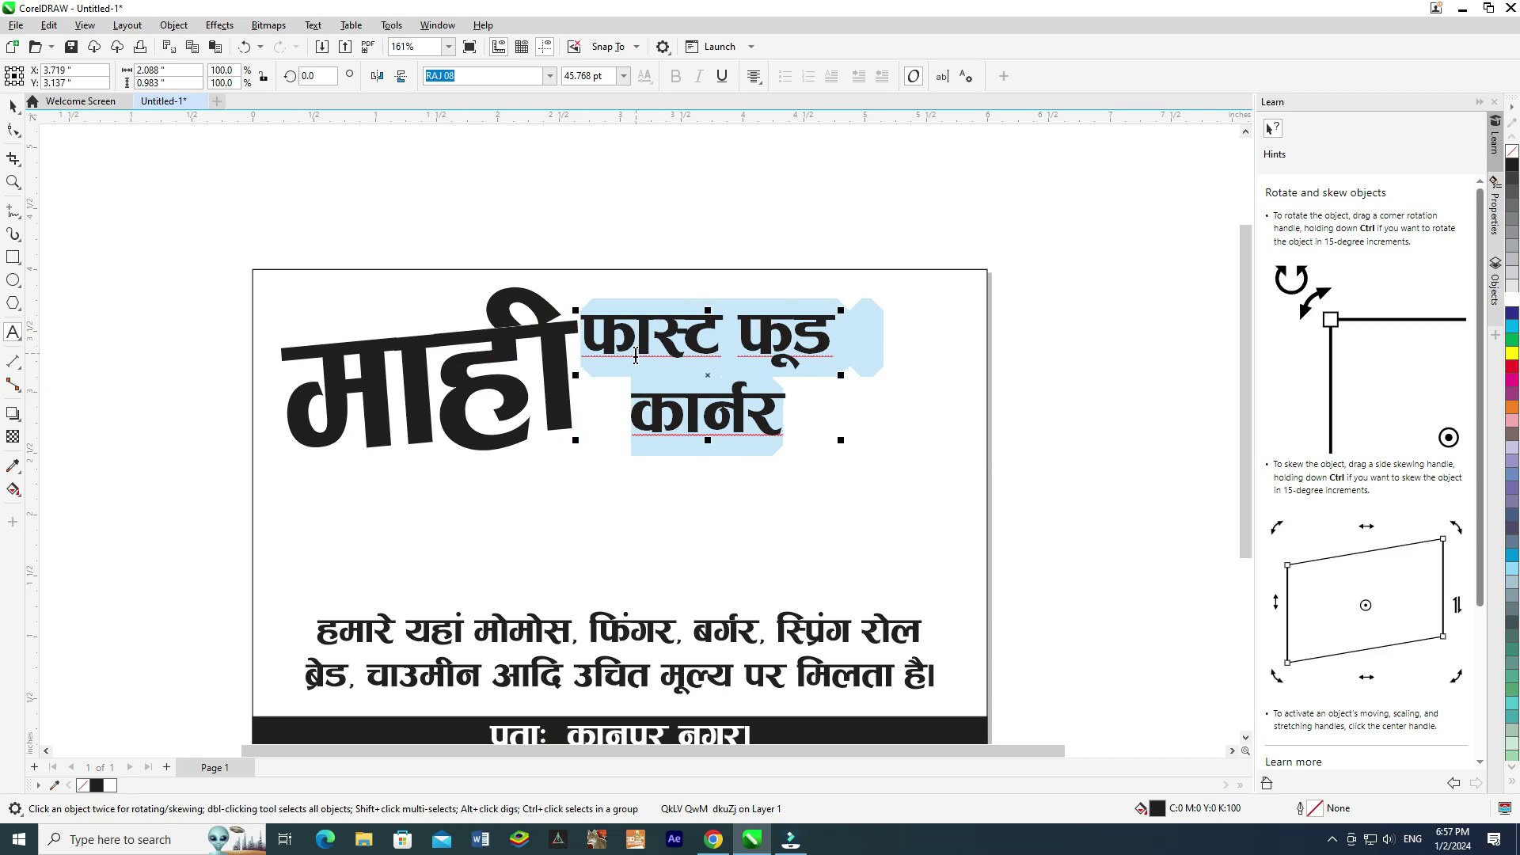
Tighten the spacing between the फास्ट फूड and कार्नर lines and leave a small gap between this text and माही.
left_click(11, 126)
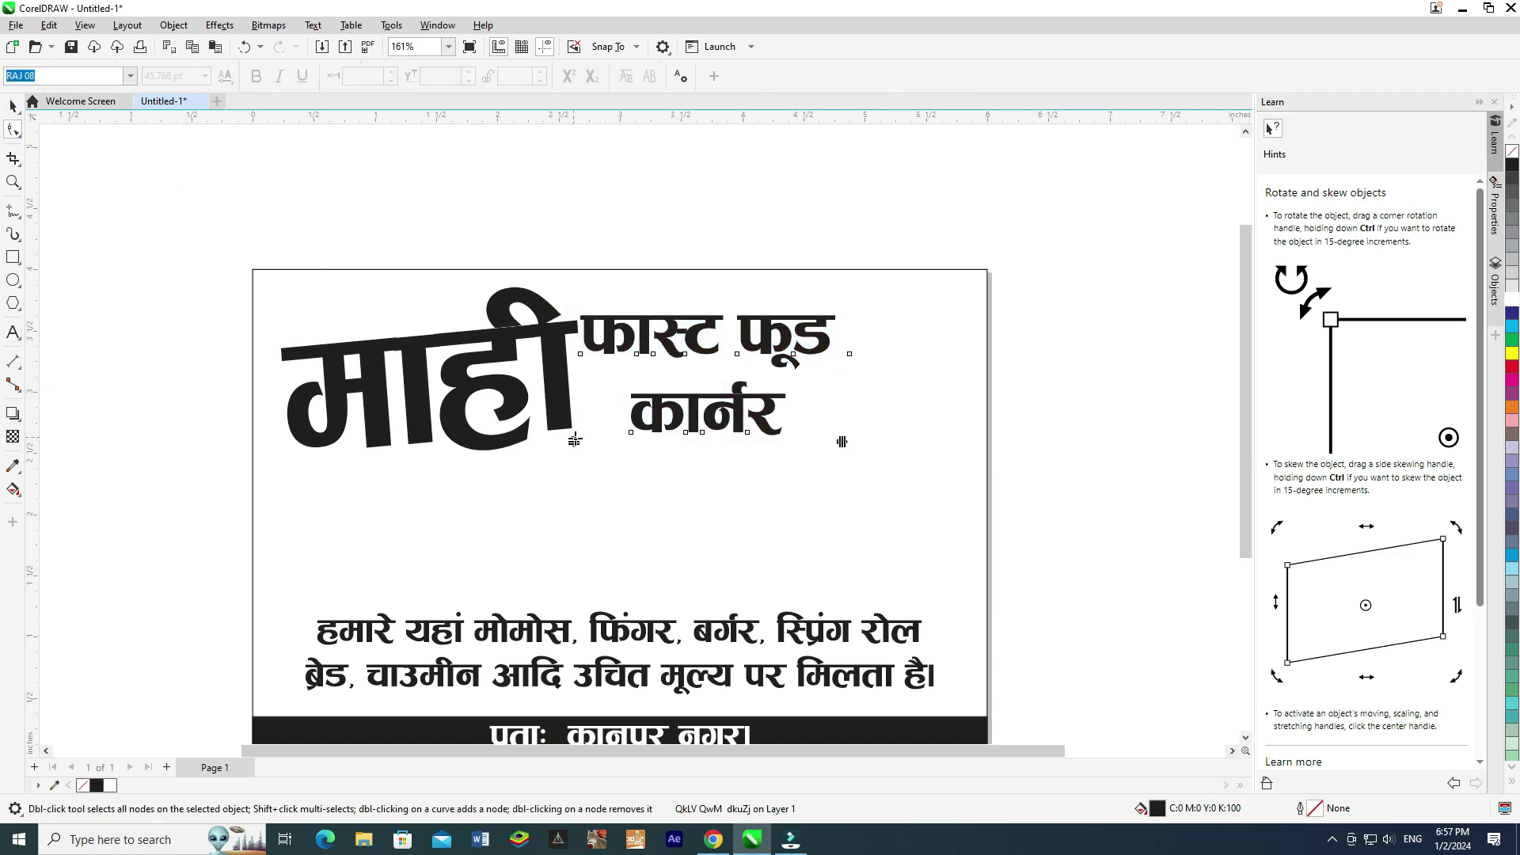
left_click_drag(578, 441, 579, 420)
left_click(14, 108)
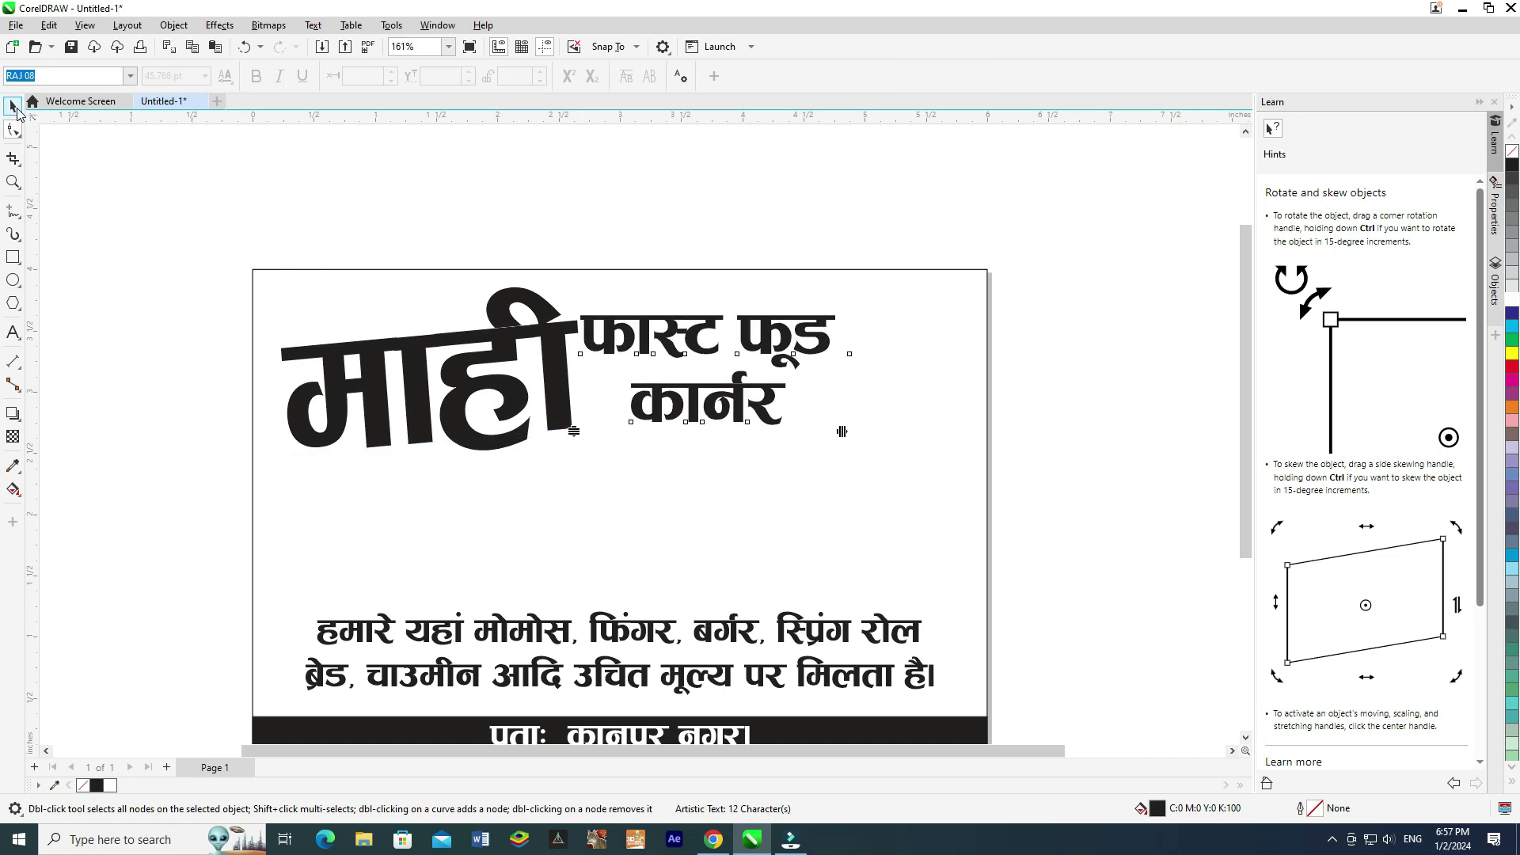
left_click_drag(802, 350, 846, 357)
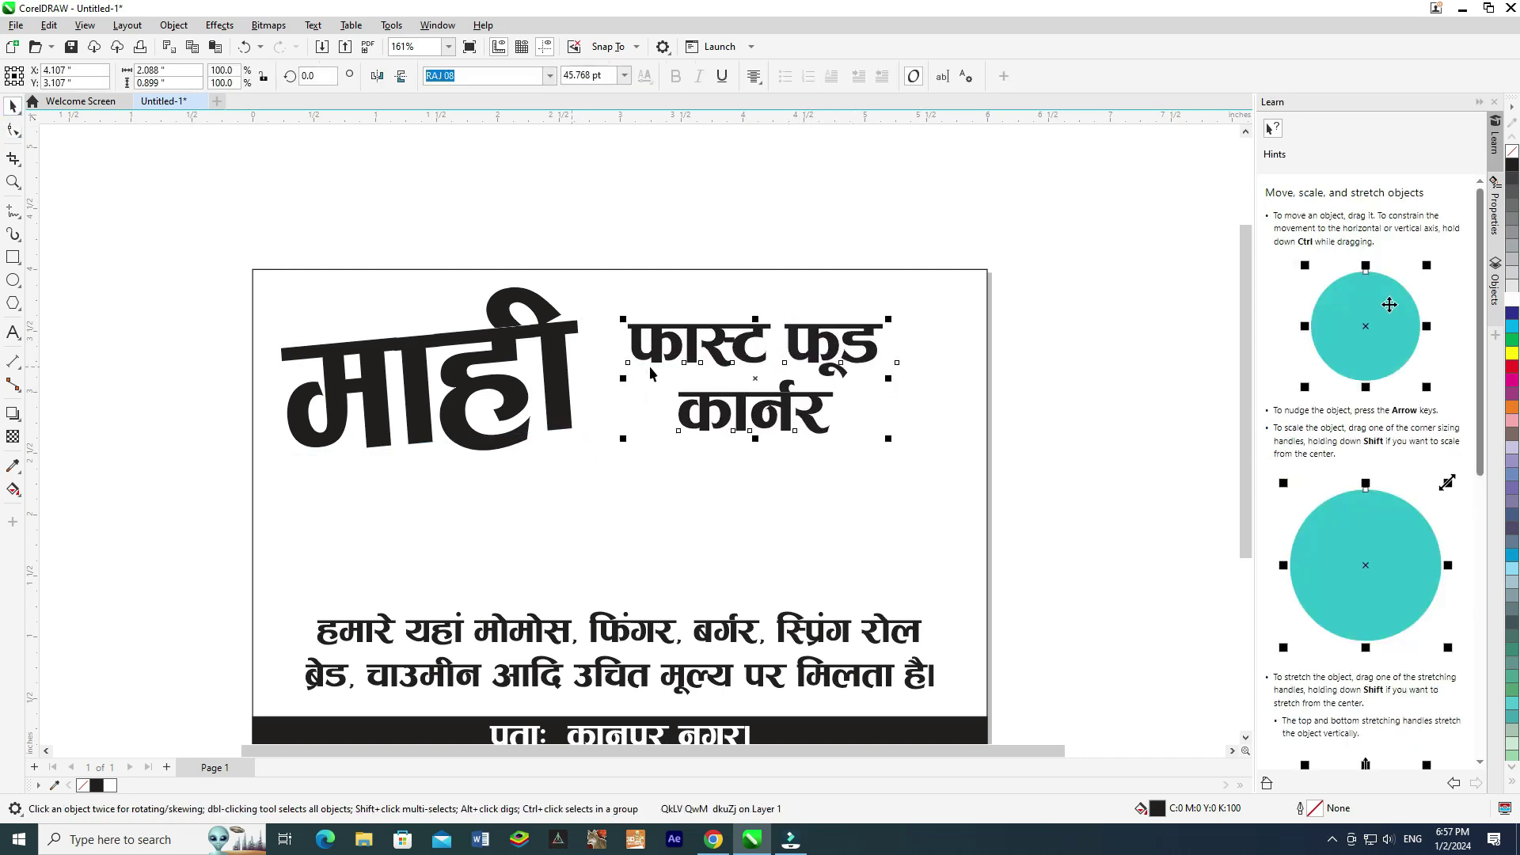
left_click_drag(719, 353, 692, 343)
Stretch माही and the फास्ट फूड कार्नर text together to about 5.46 inches overall width.
left_click(560, 349, "shift")
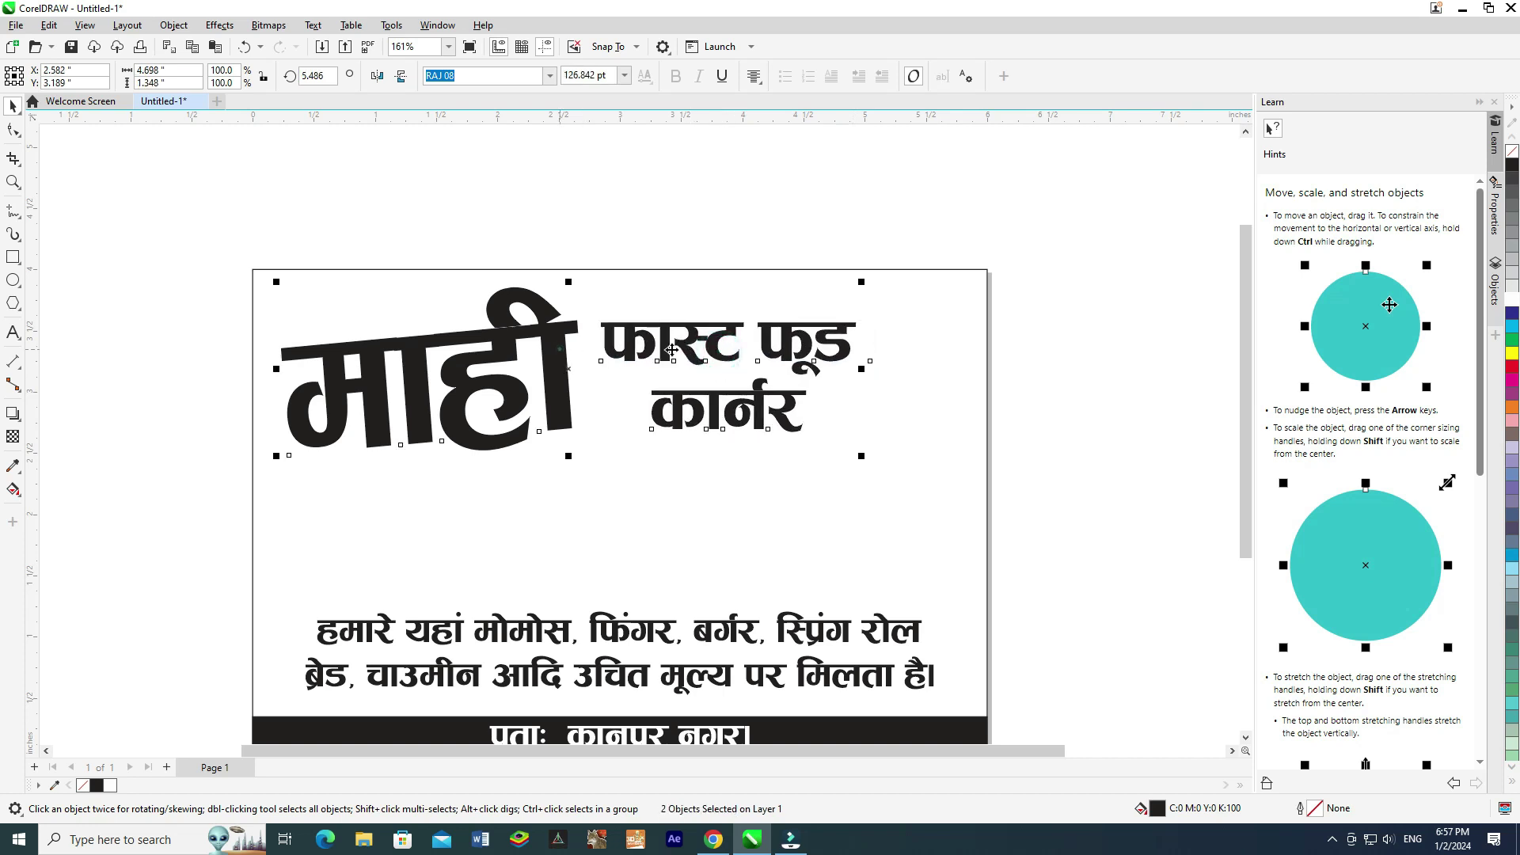
left_click_drag(862, 371, 954, 370)
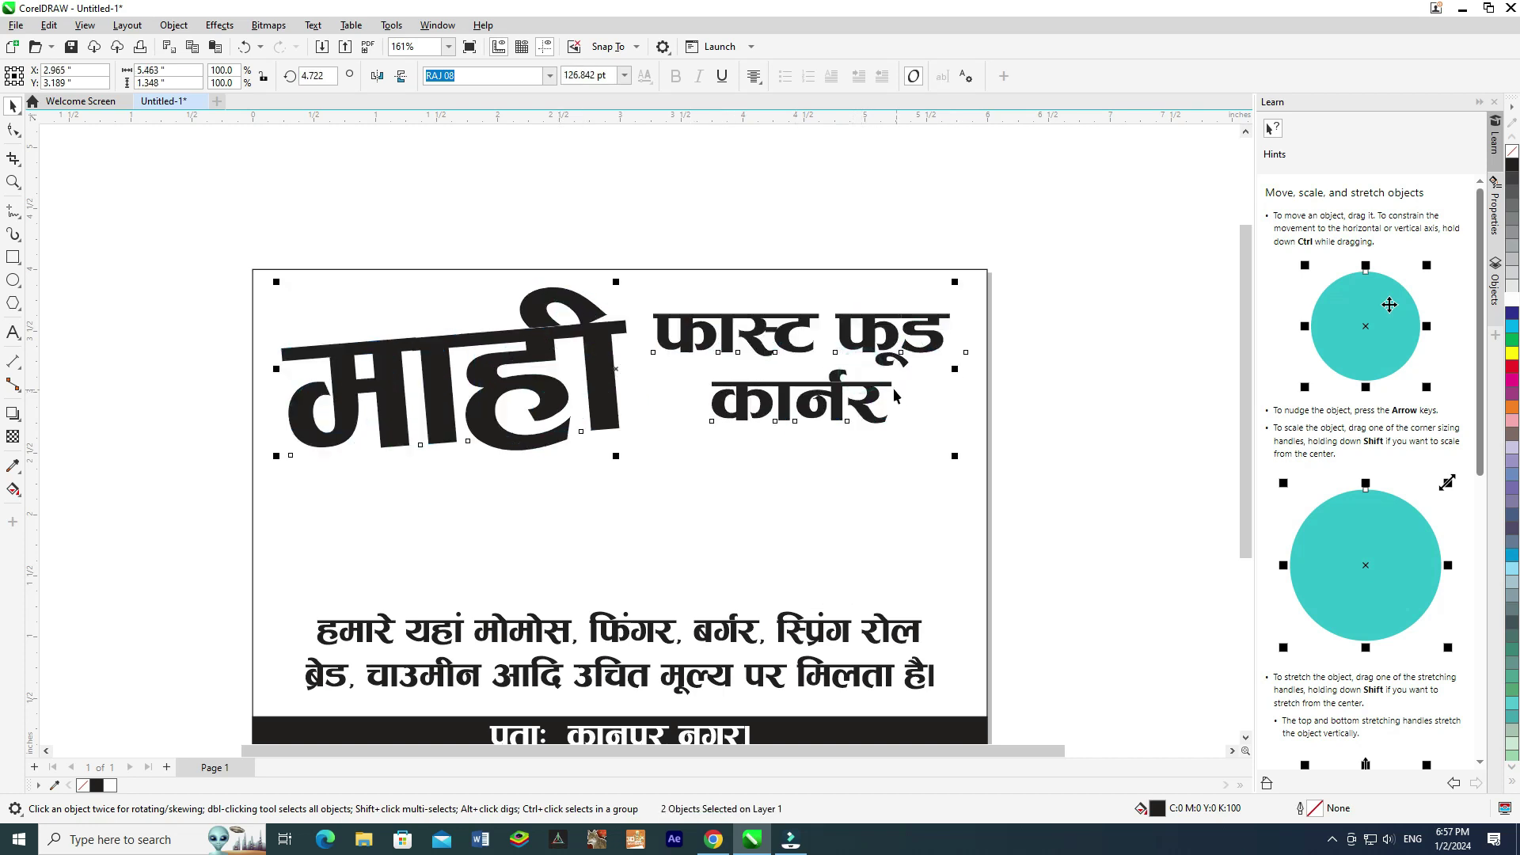
left_click(1077, 331)
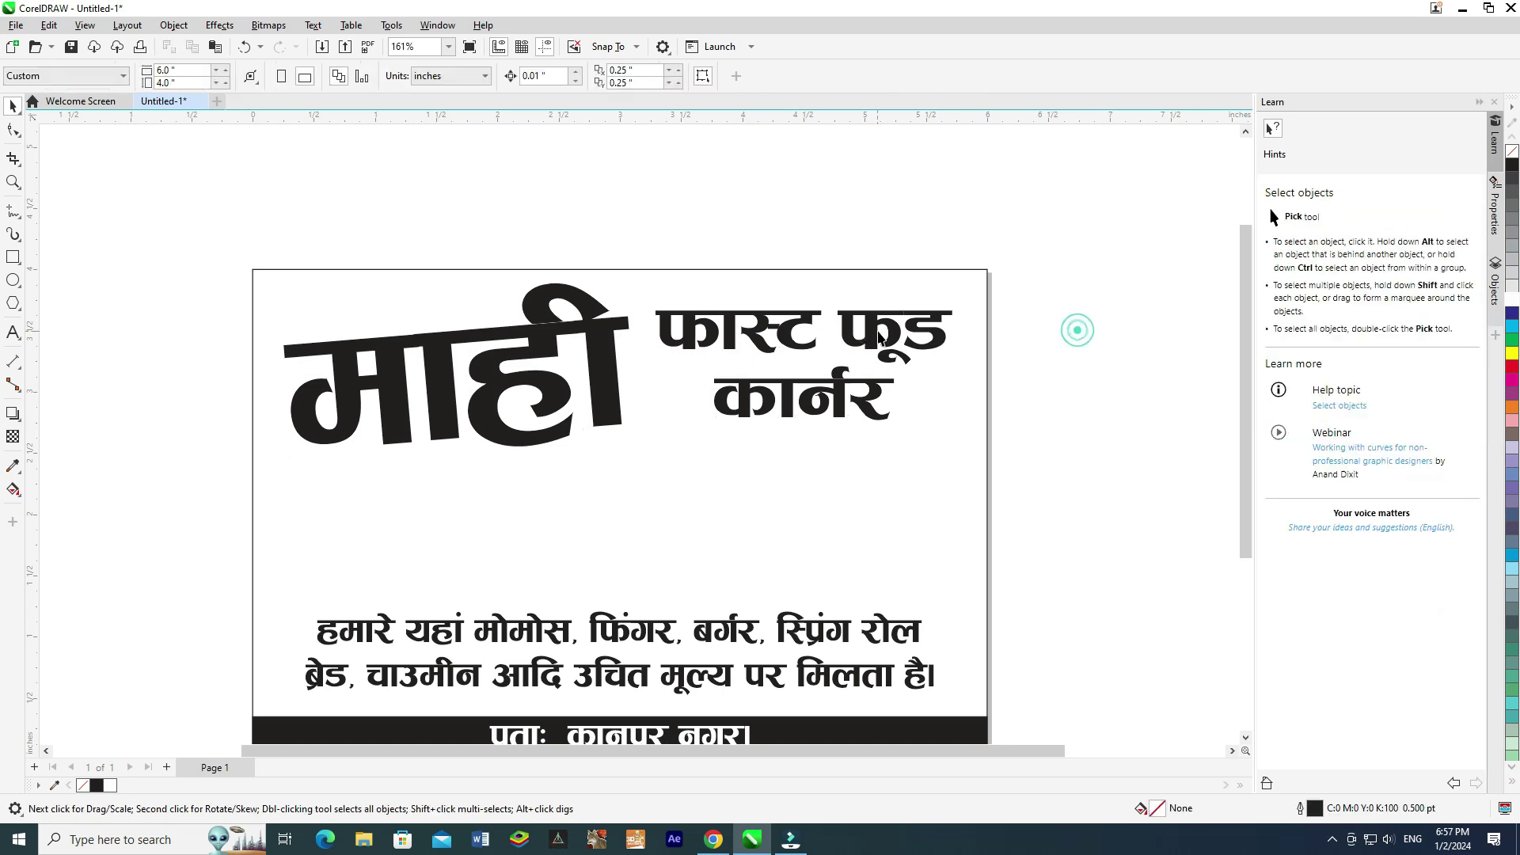
Change the font of the फास्ट फूड कार्नर text to RAJ 02.
left_click(877, 331)
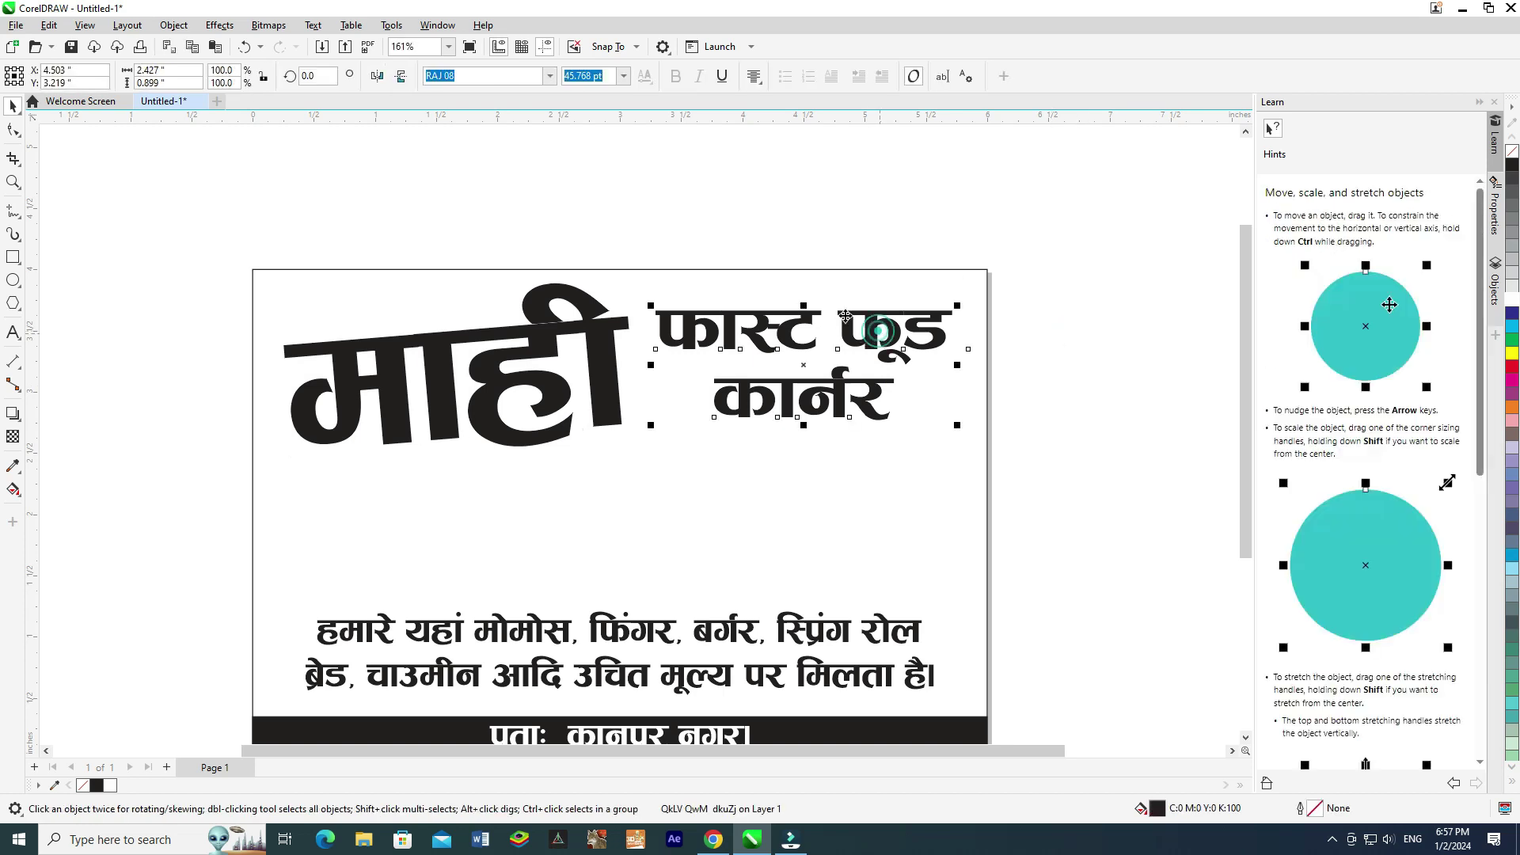
left_click(550, 75)
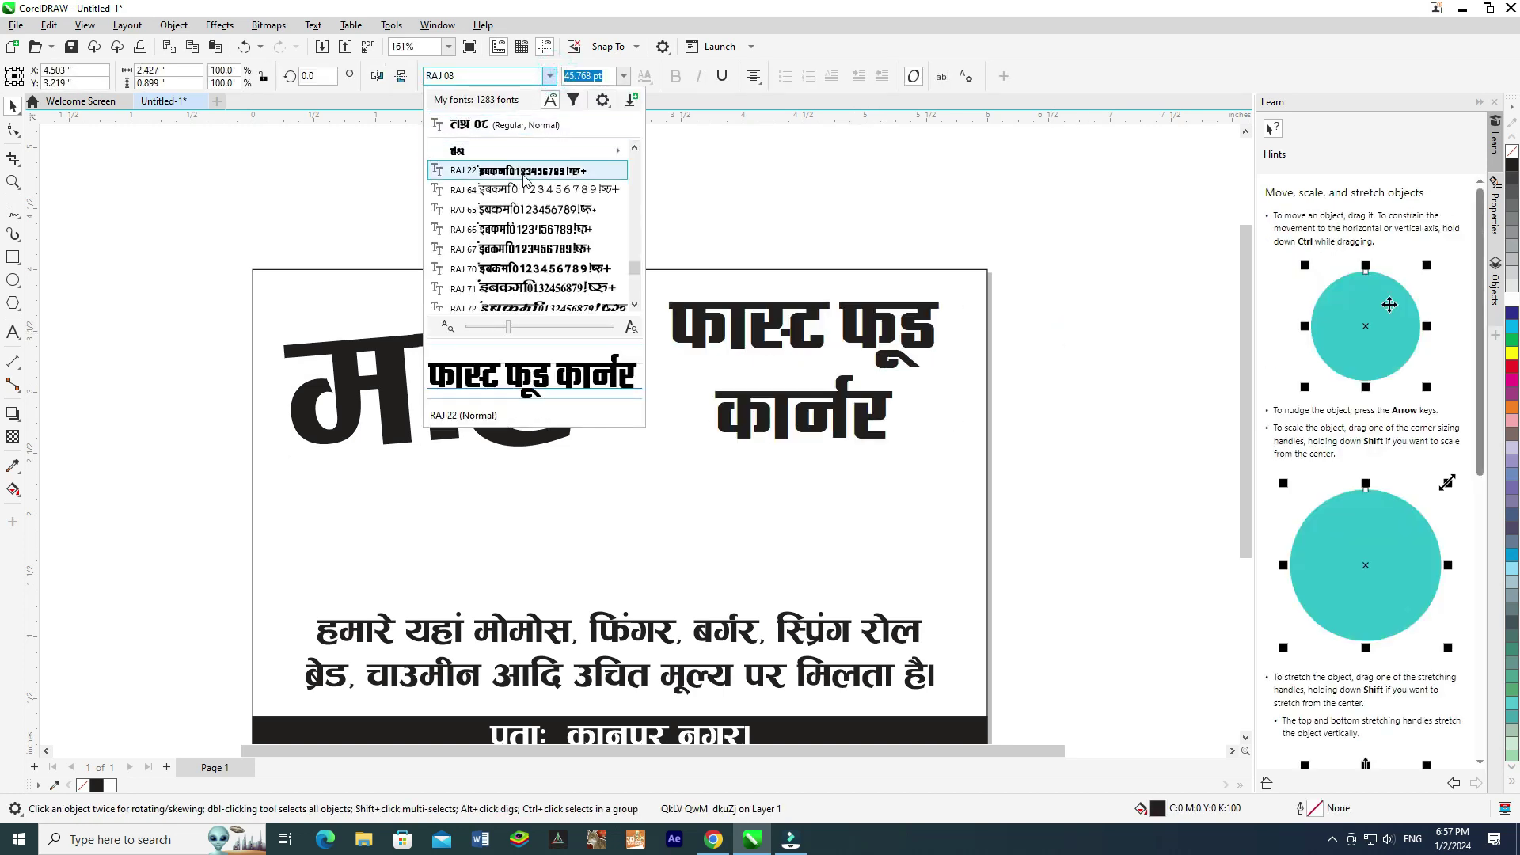
mouse_move(622, 158)
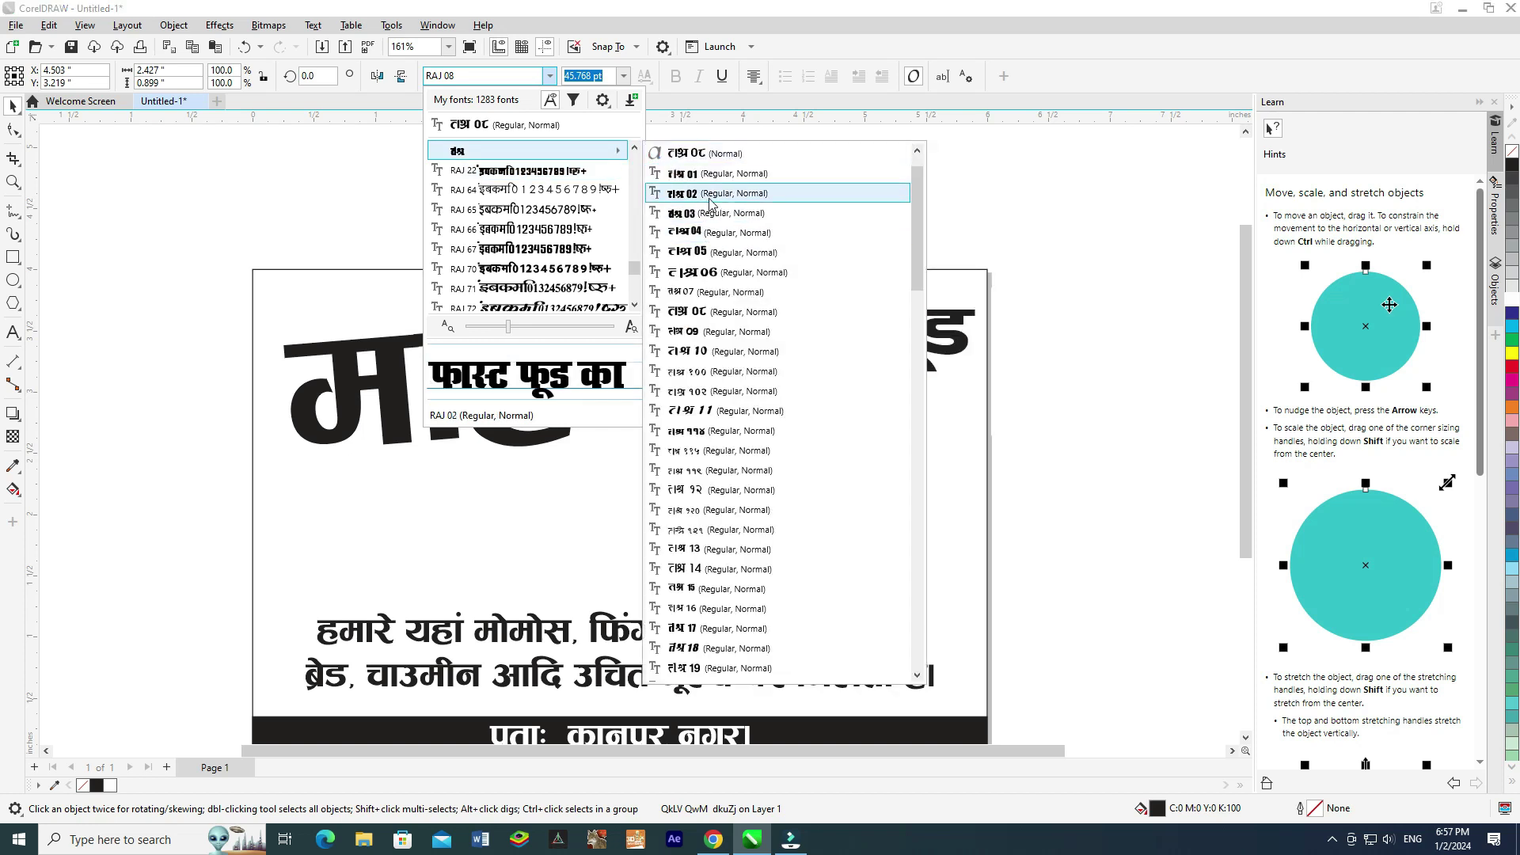
left_click(710, 195)
scroll(834, 364, "up", 1)
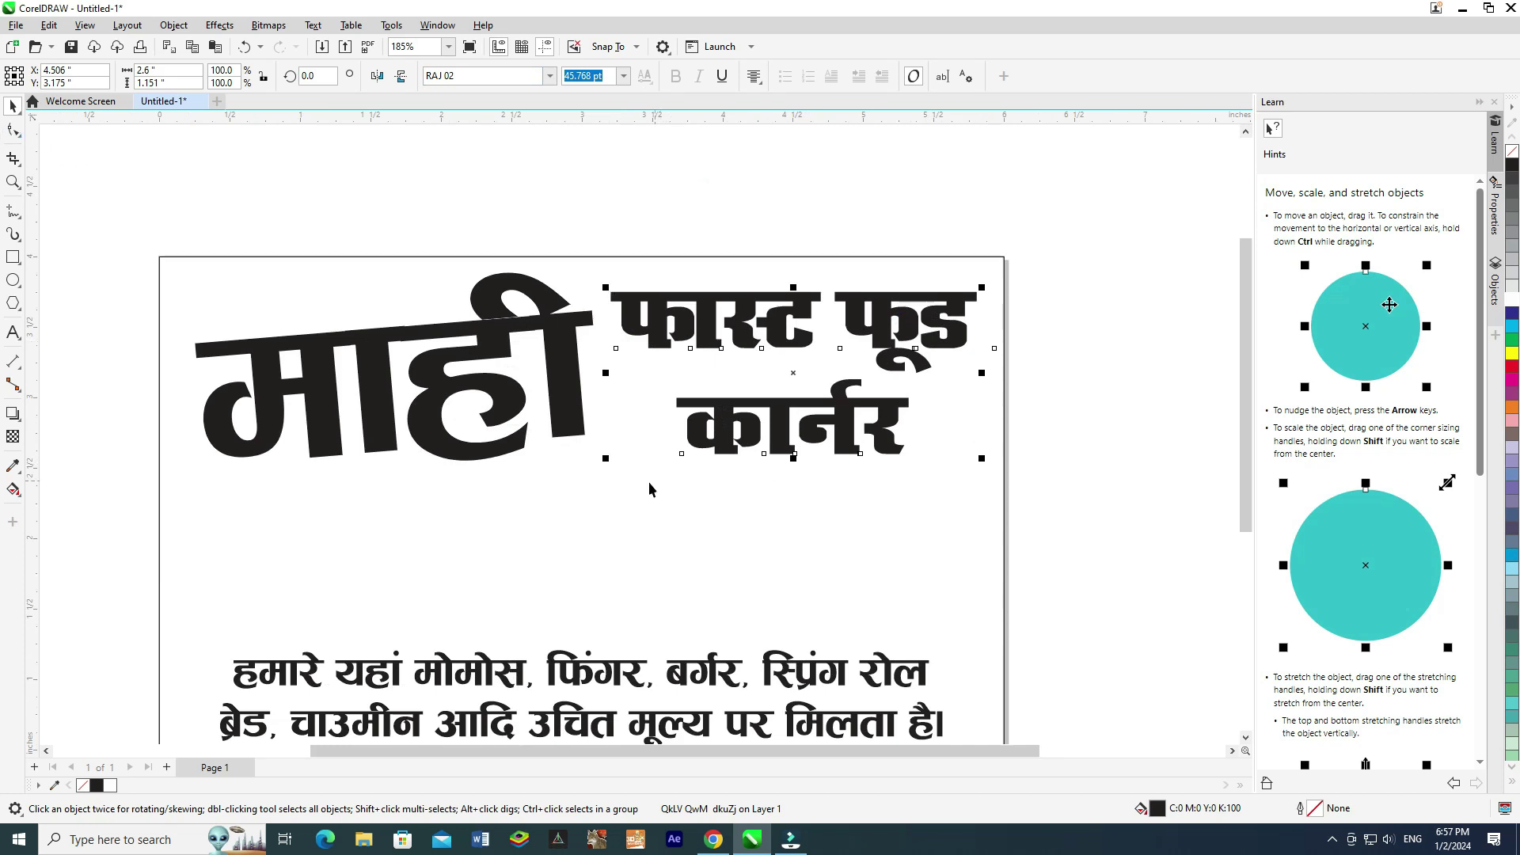
Reduce the line spacing of the restyled फास्ट फूड कार्नर text and narrow it to about 2.3 inches wide.
left_click(13, 130)
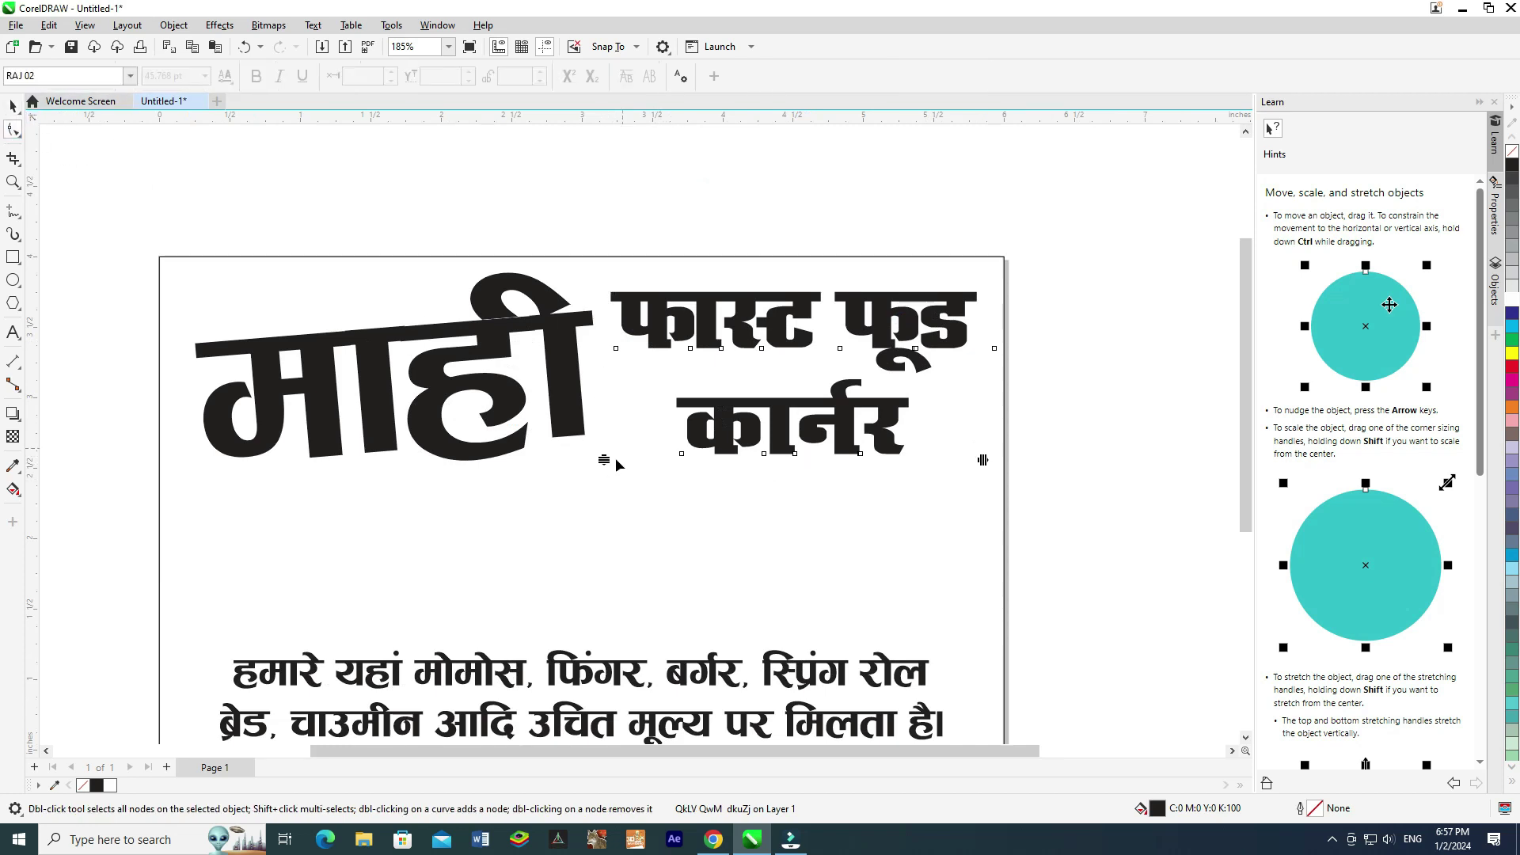
left_click_drag(601, 449, 602, 434)
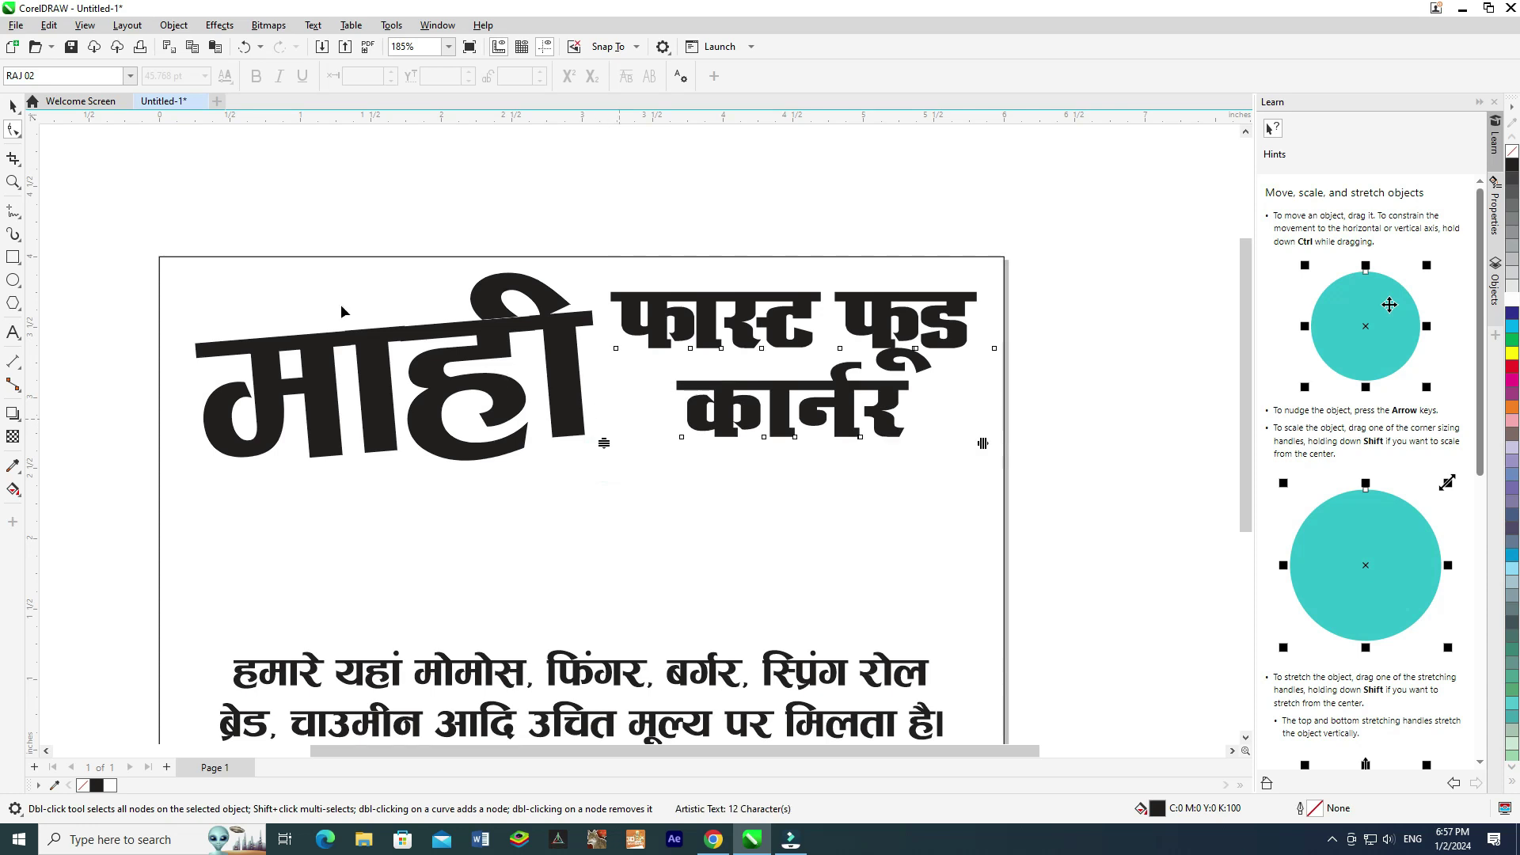
left_click_drag(760, 343, 762, 358)
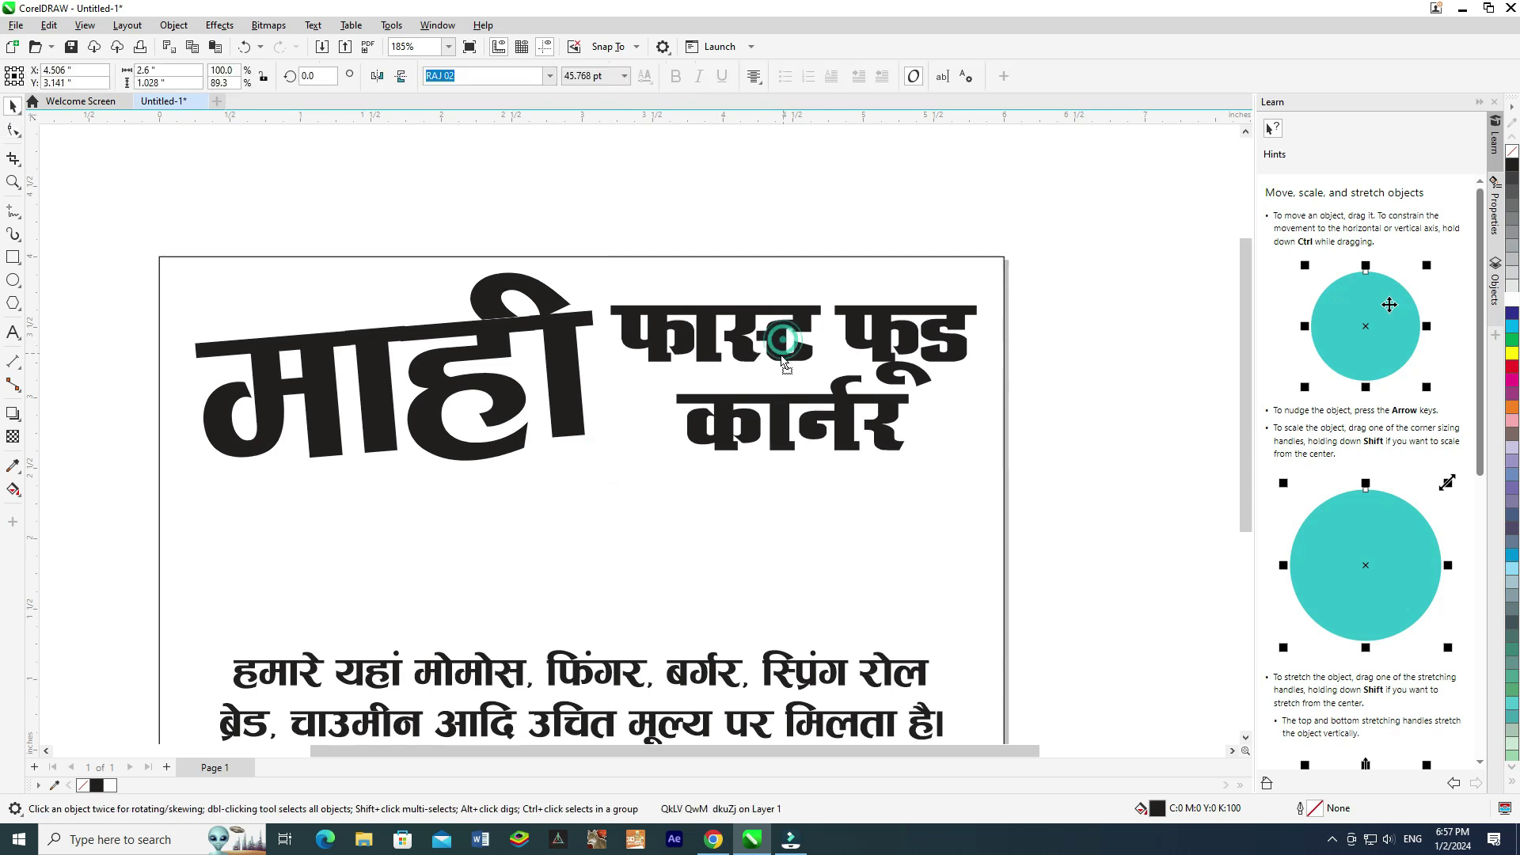
left_click_drag(980, 381, 959, 380)
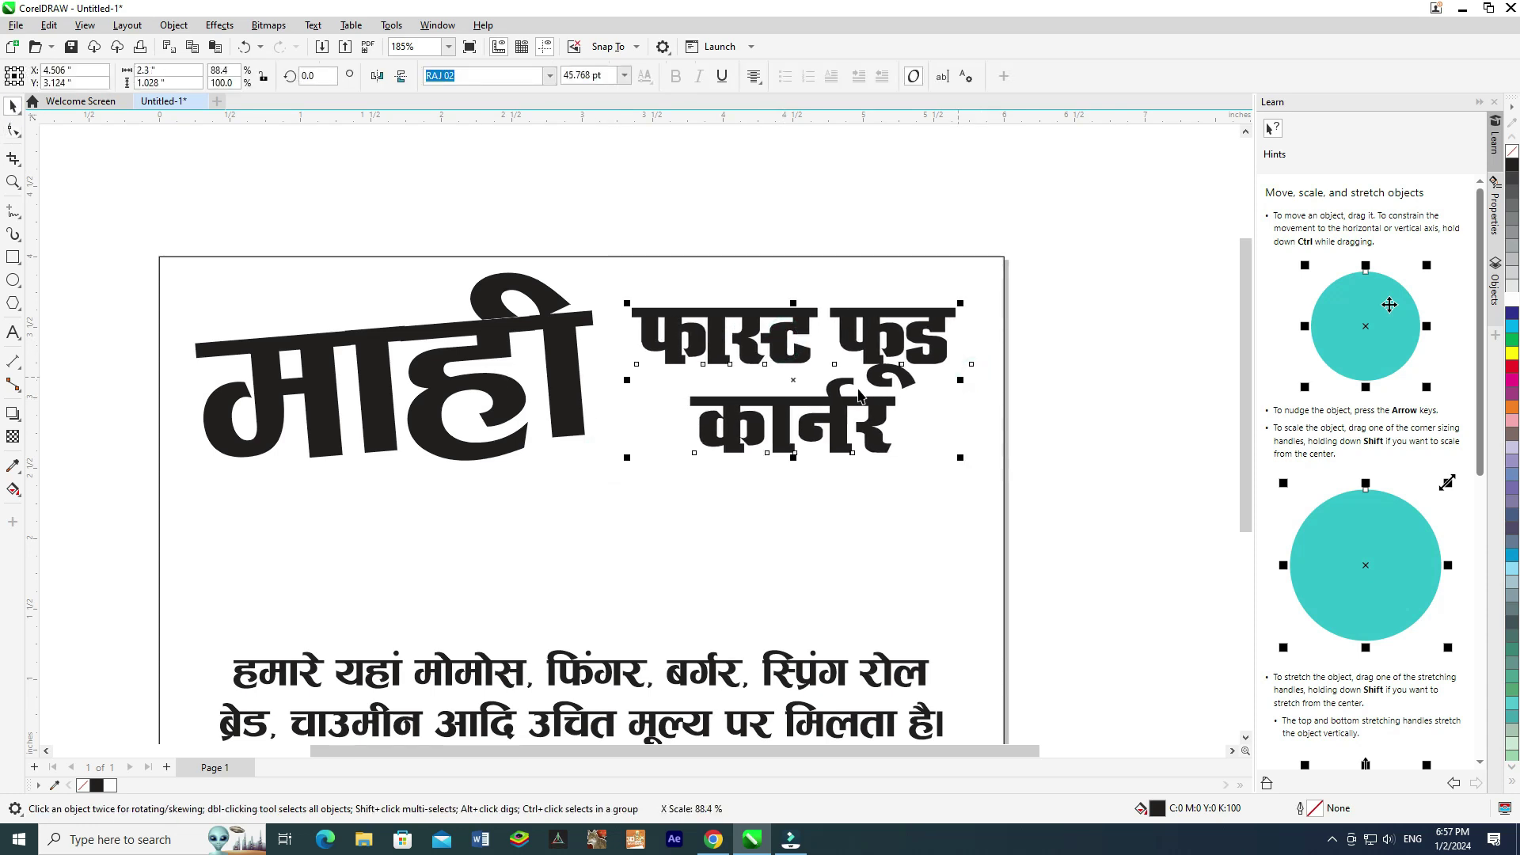
Compress माही and the फास्ट फूड कार्नर text together to about 1.17 inches overall height near the page's upper edge.
scroll(857, 392, "down", 1)
left_click(603, 382, "shift")
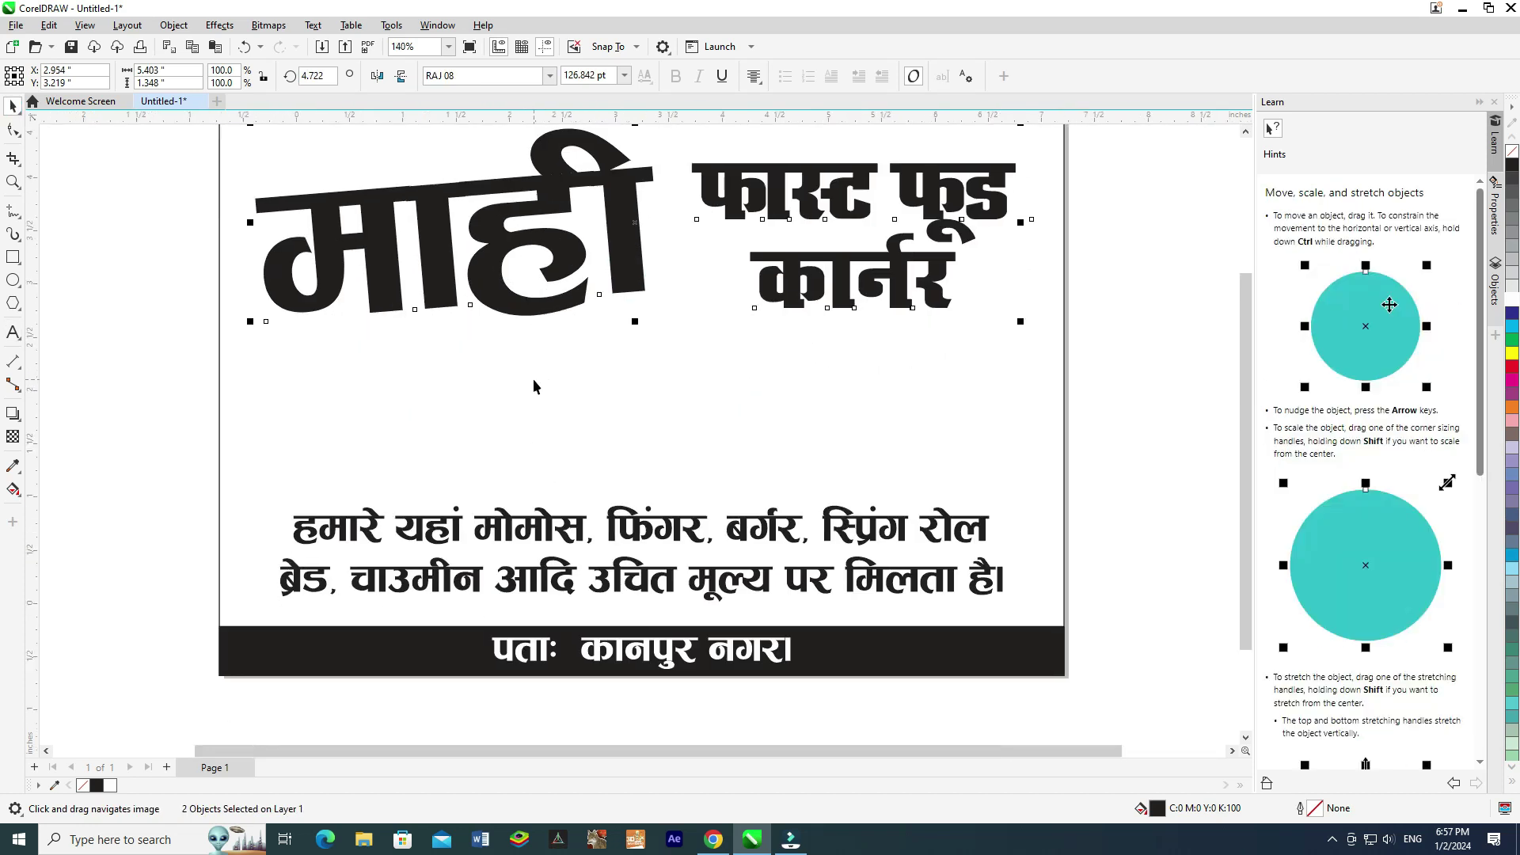
scroll(546, 392, "down", 2)
left_click_drag(611, 340, 610, 317)
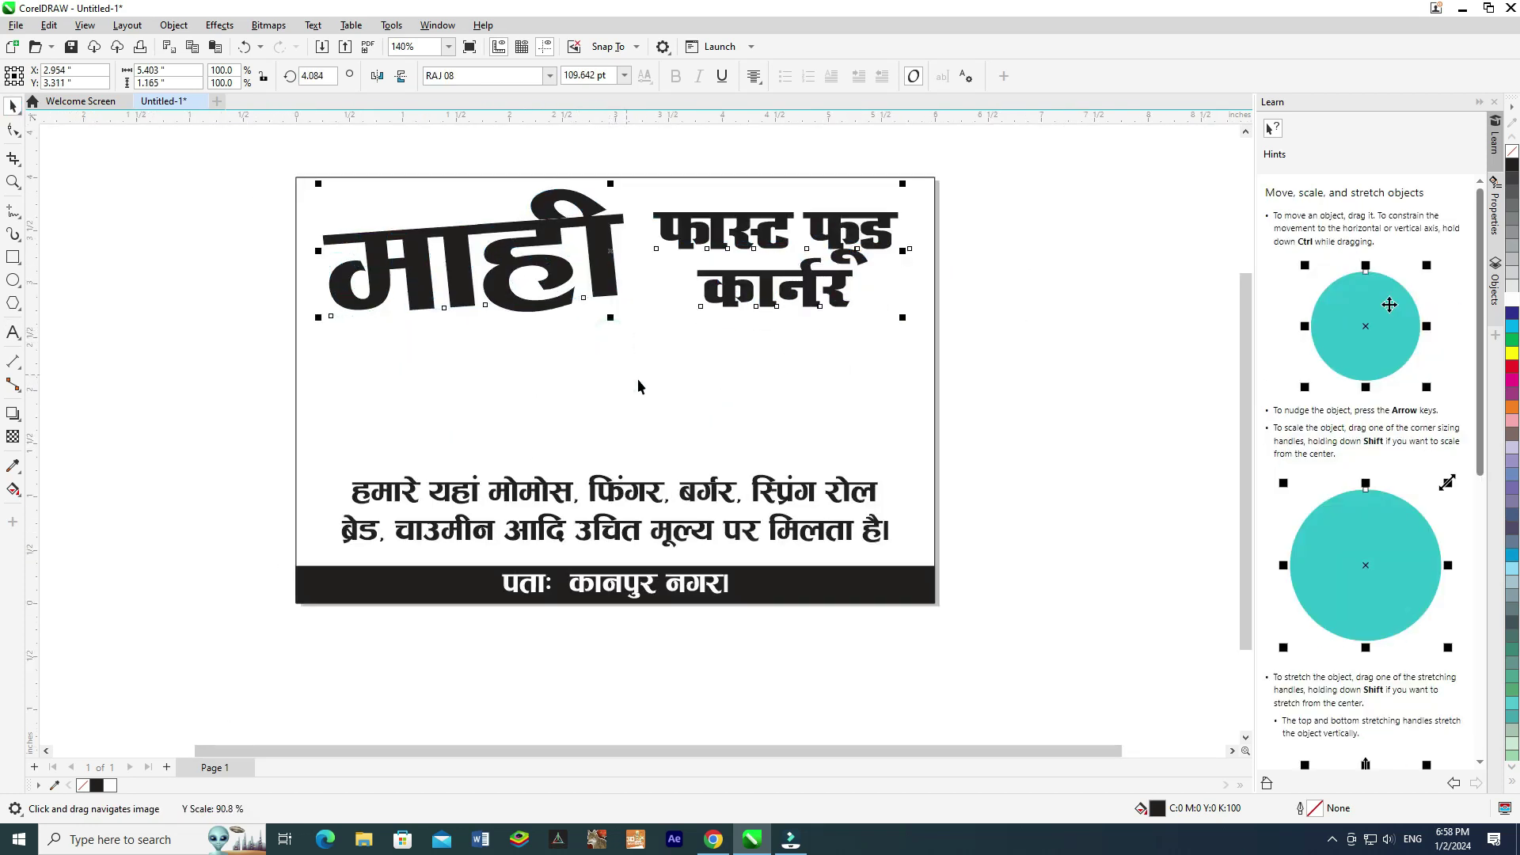
Draw a regular polygon about 0.94 inch across below माही, near the page's left edge, and set it to 8 sides.
scroll(439, 459, "up", 1)
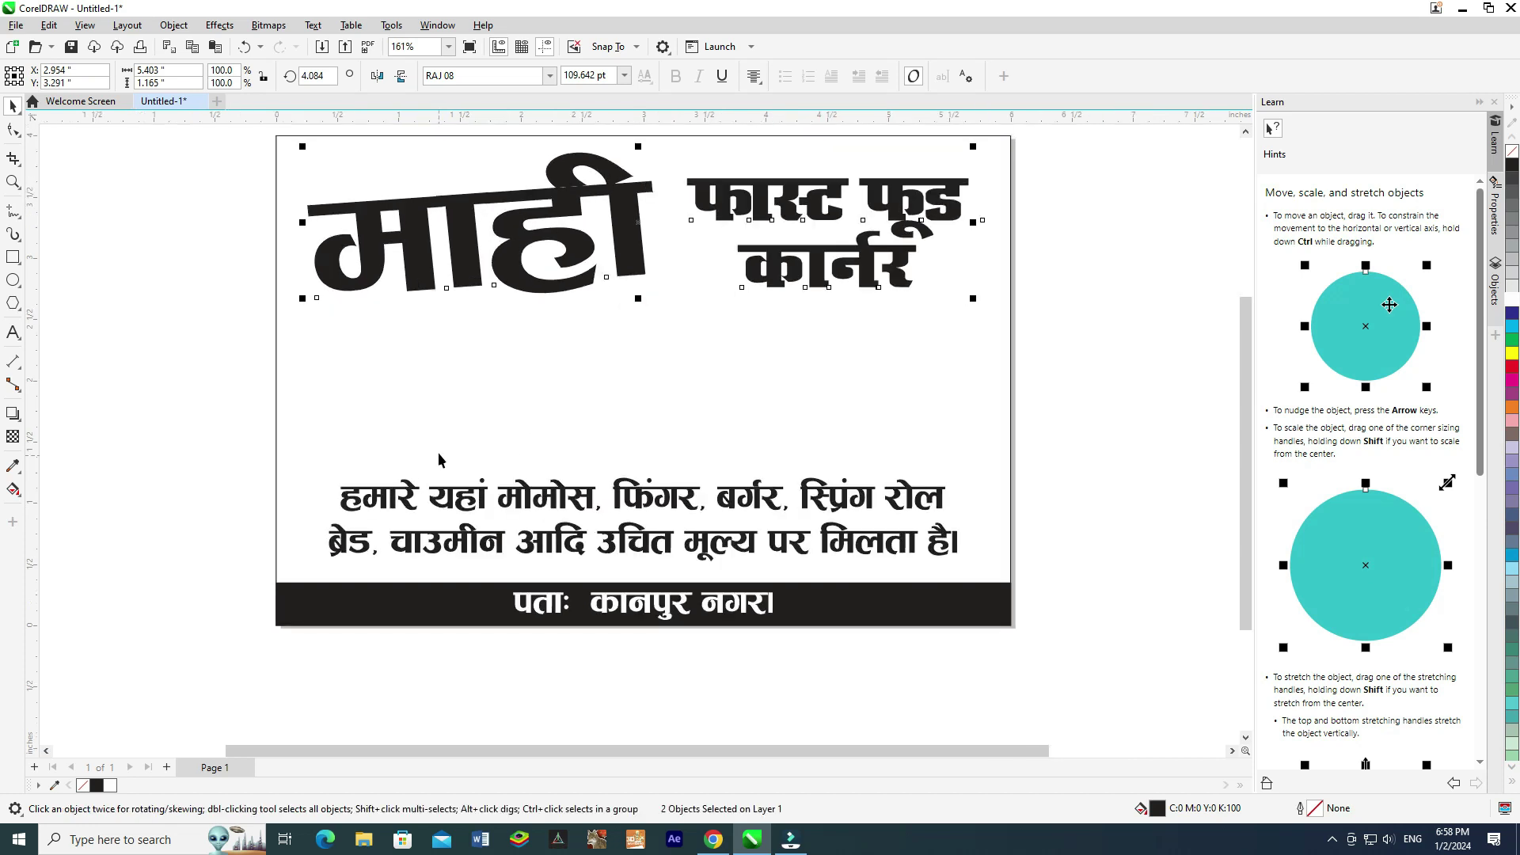
left_click(14, 304)
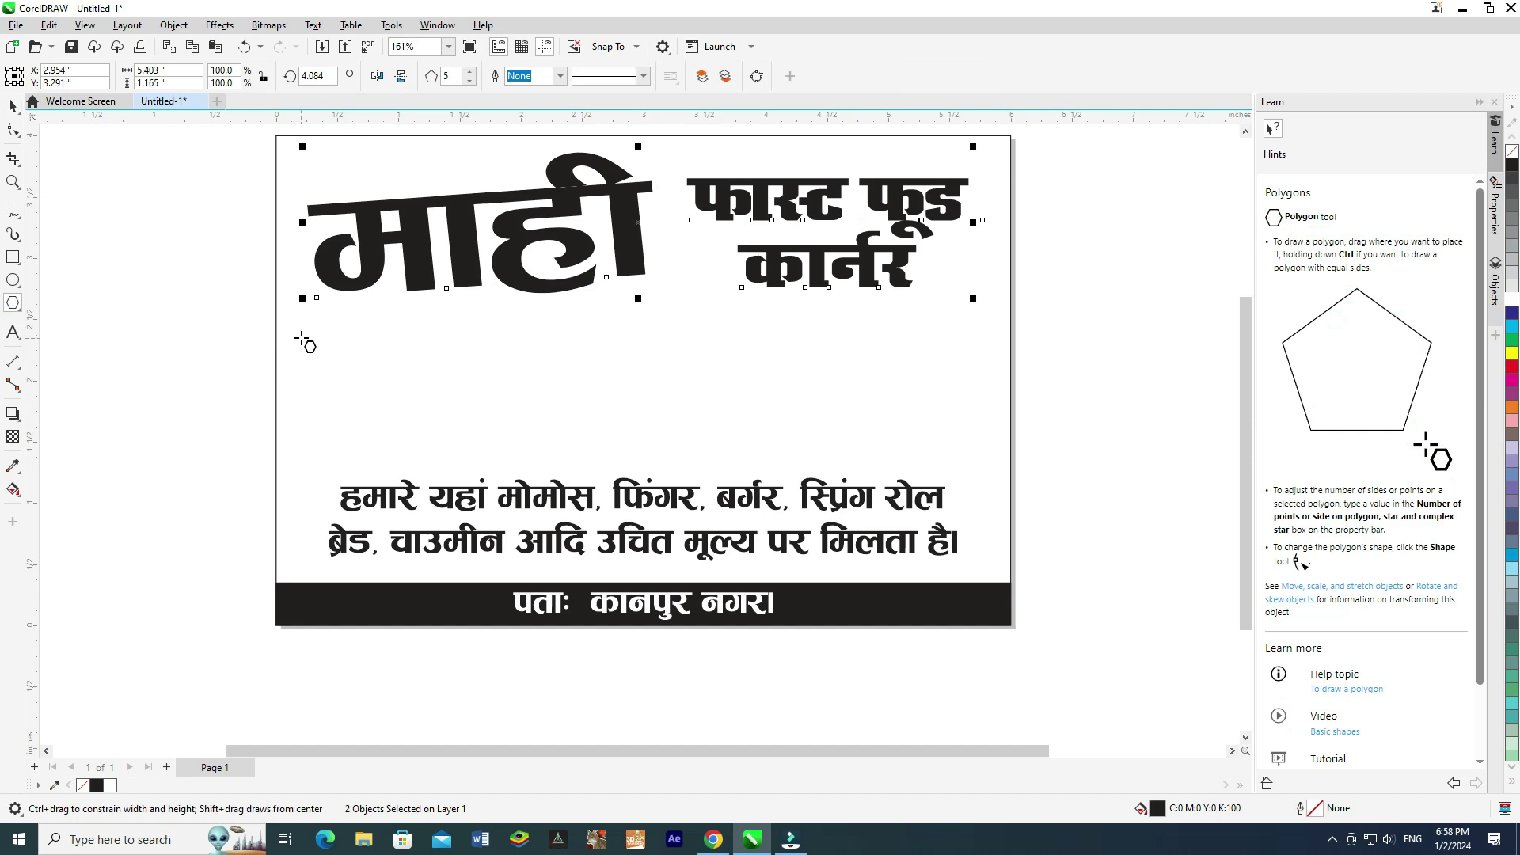
left_click_drag(301, 338, 418, 449)
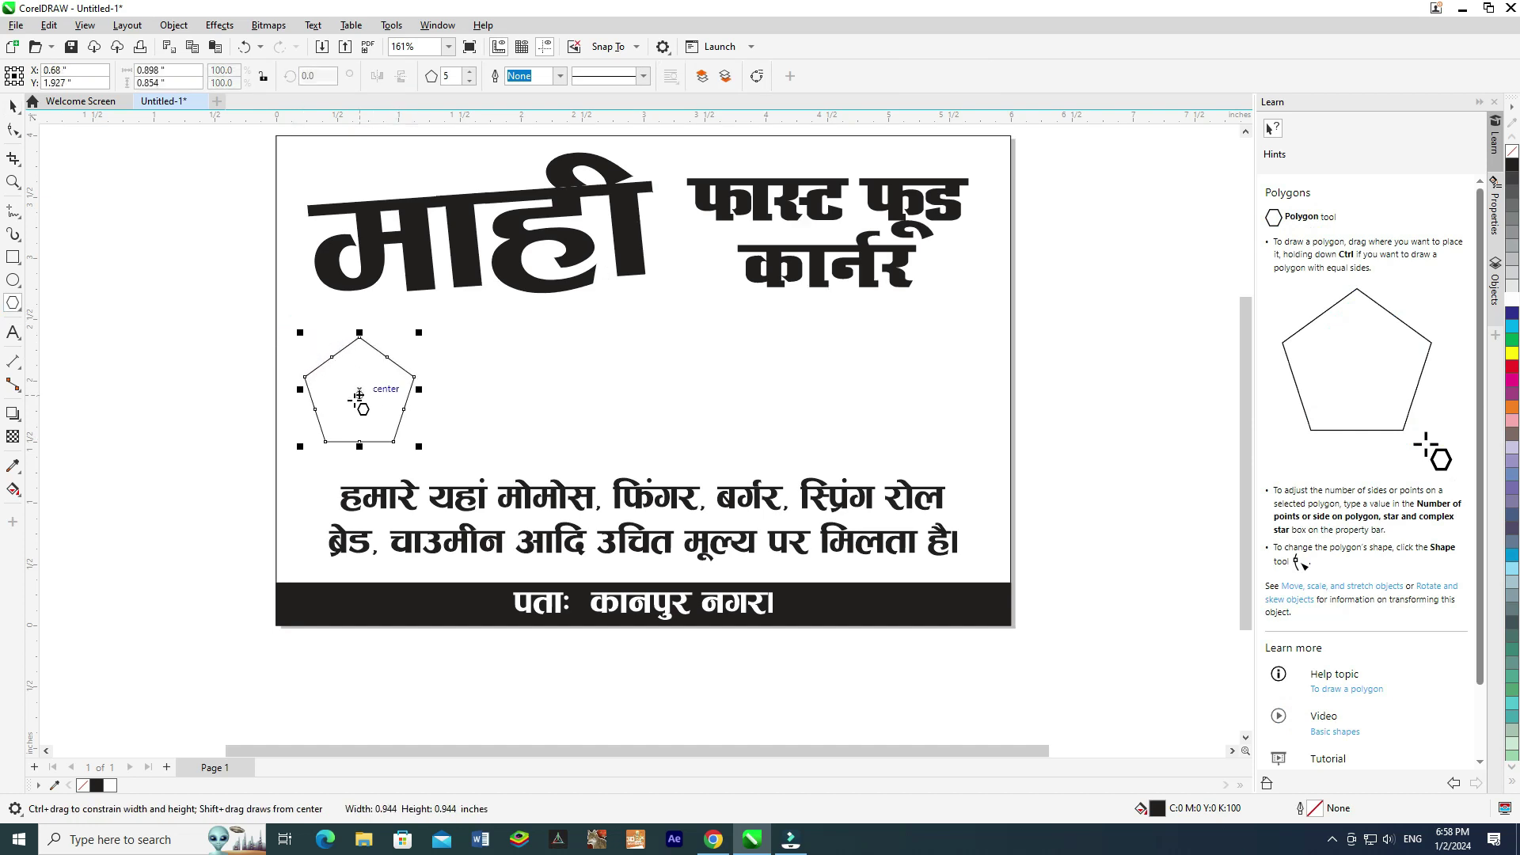
scroll(366, 412, "up", 2)
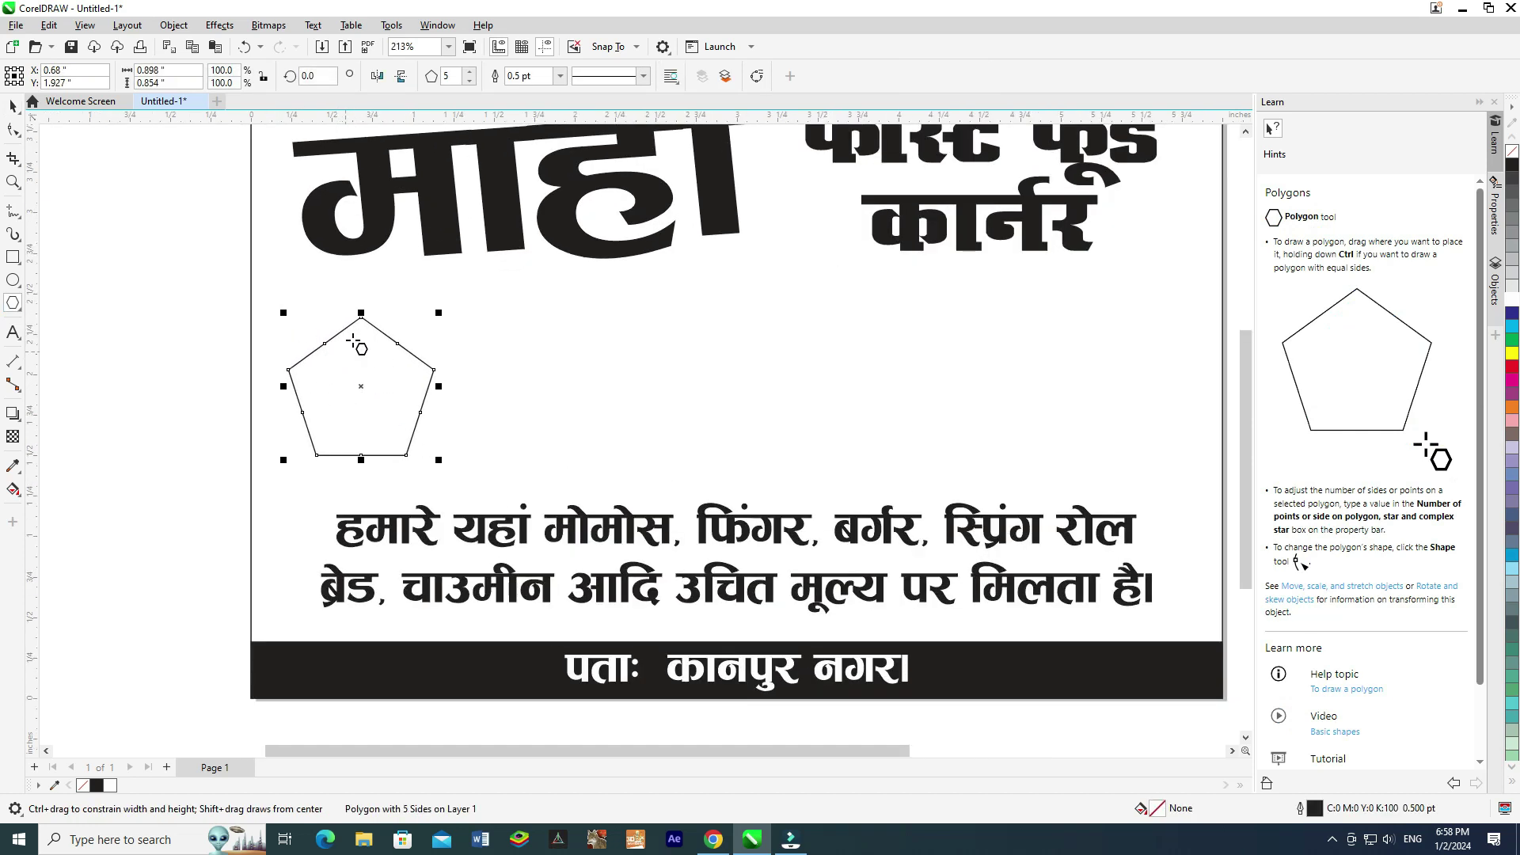
left_click(471, 73)
left_click(471, 73)
left_click(471, 73)
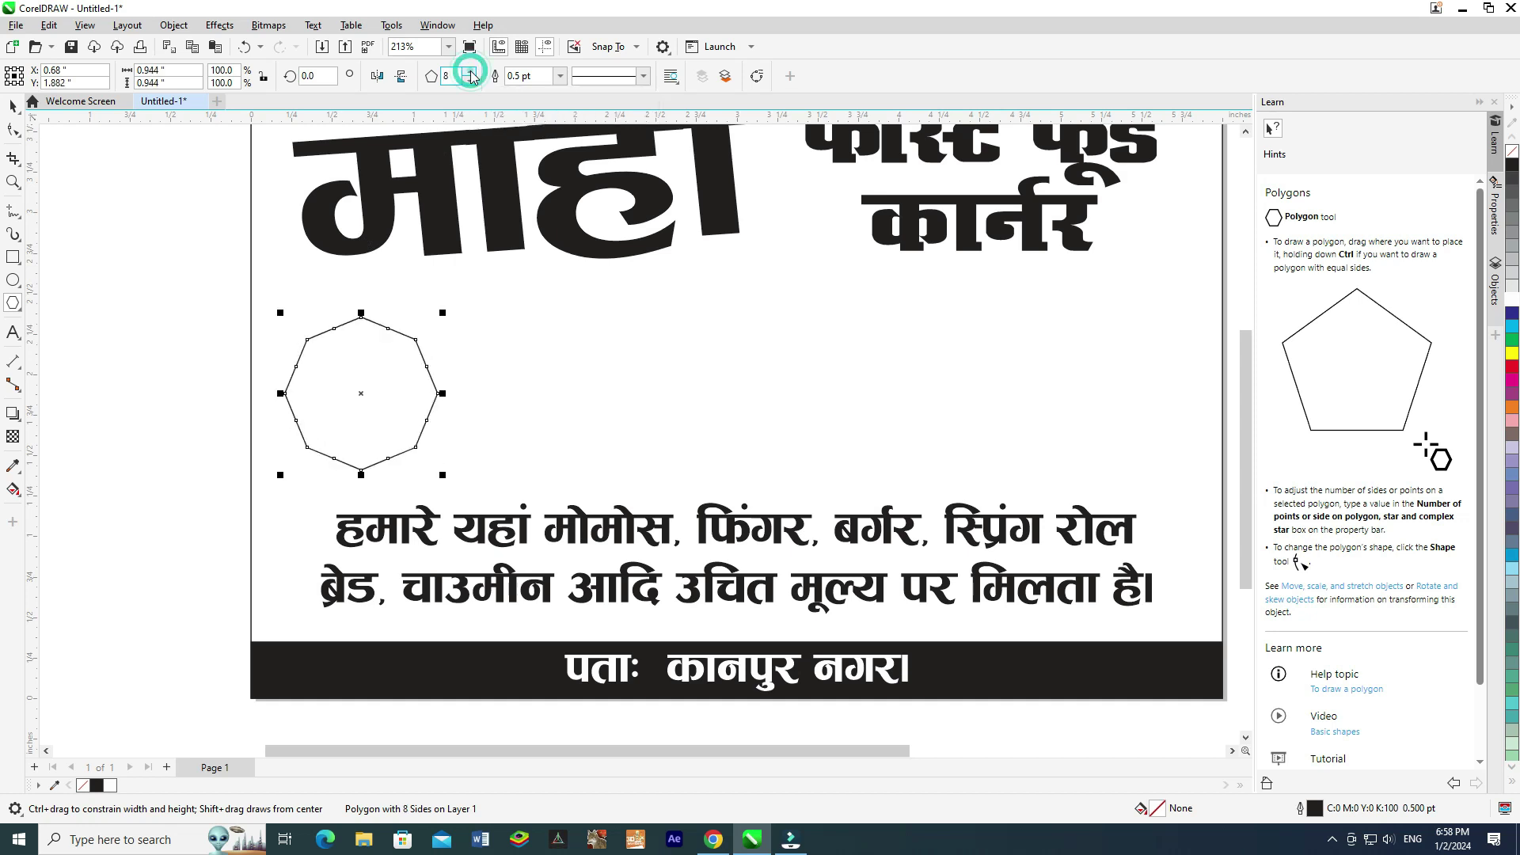
Set the polygon to 15 sides and pull one of its mid-edge nodes slightly inward to form a zigzag starburst outline.
left_click(471, 73)
left_click(471, 74)
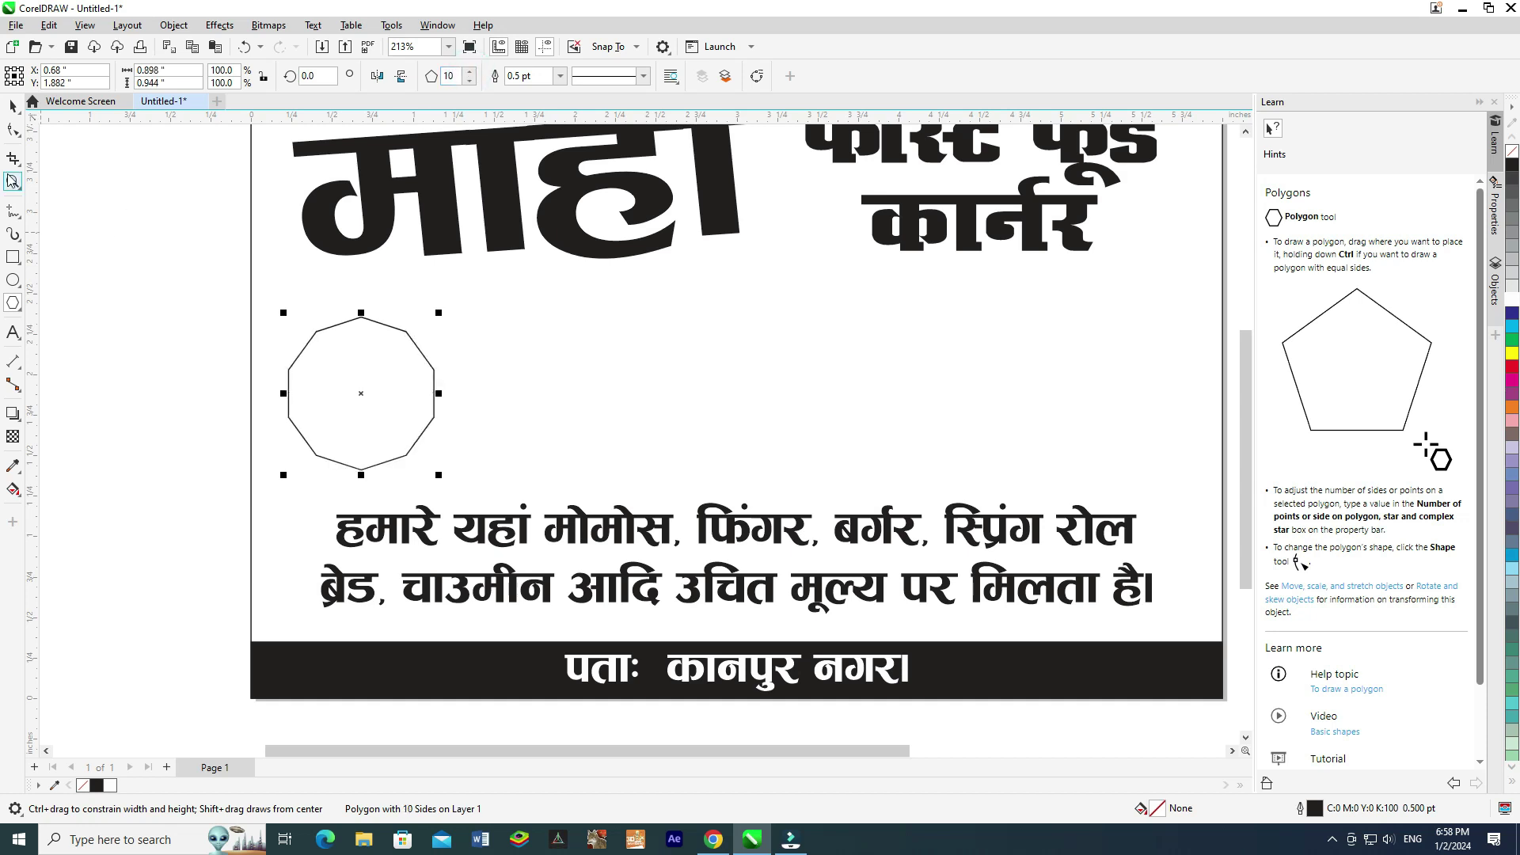
type("15")
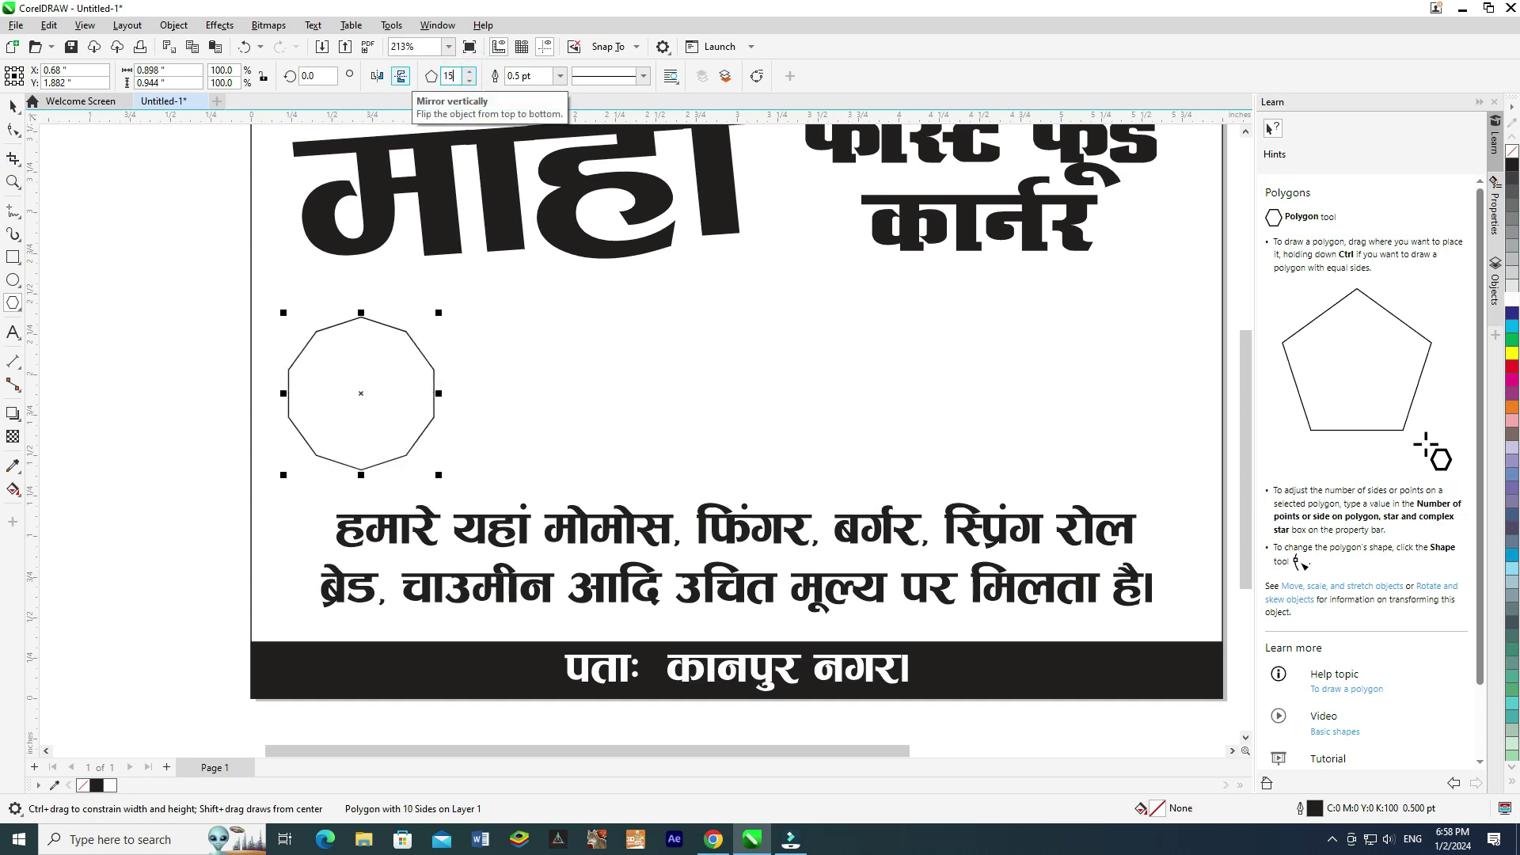
key("Return")
scroll(333, 384, "up", 1)
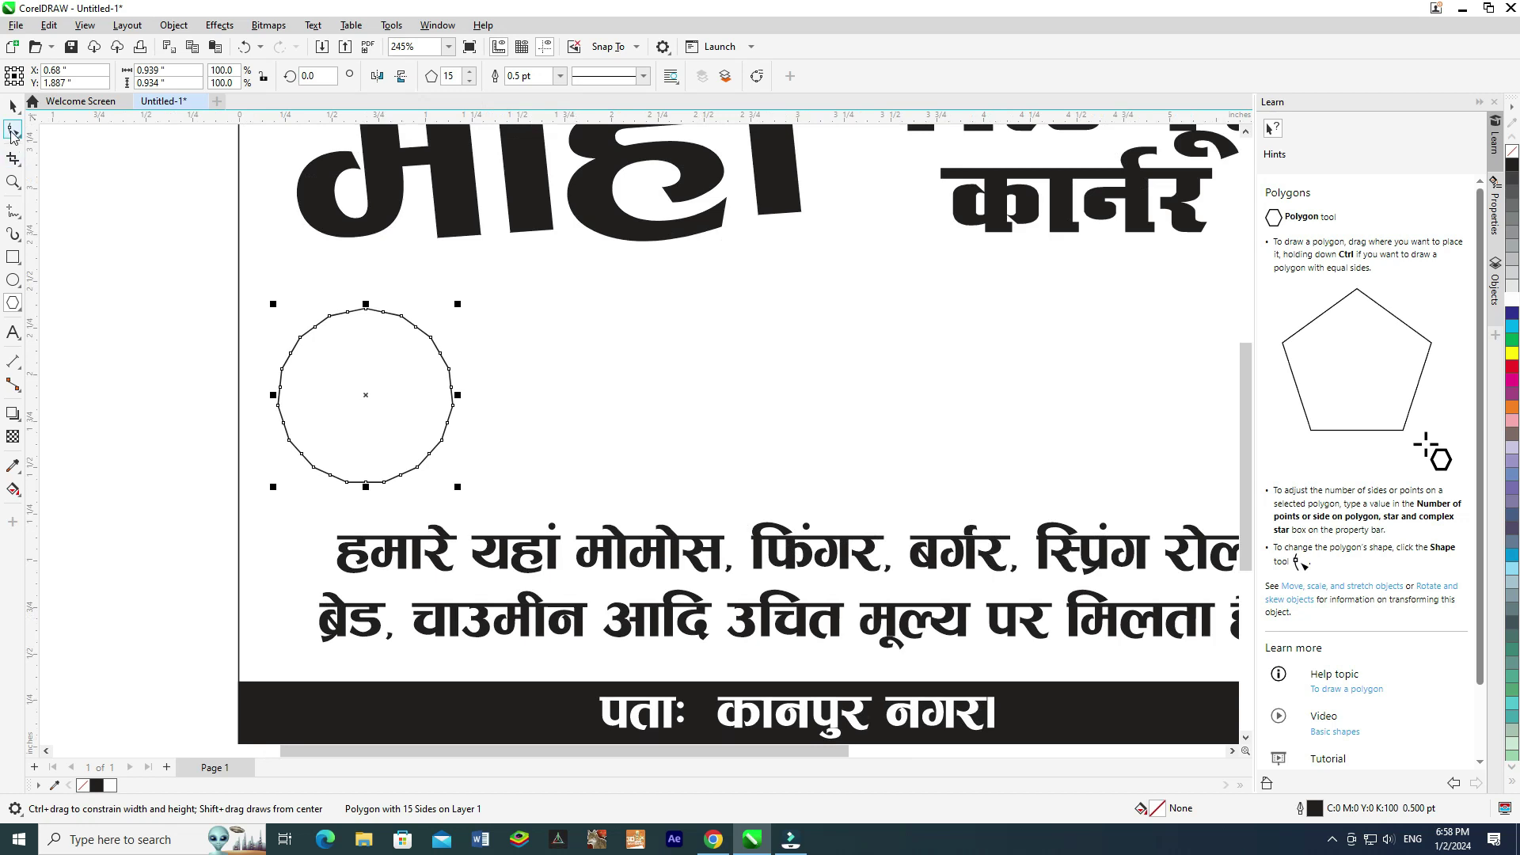
left_click(12, 131)
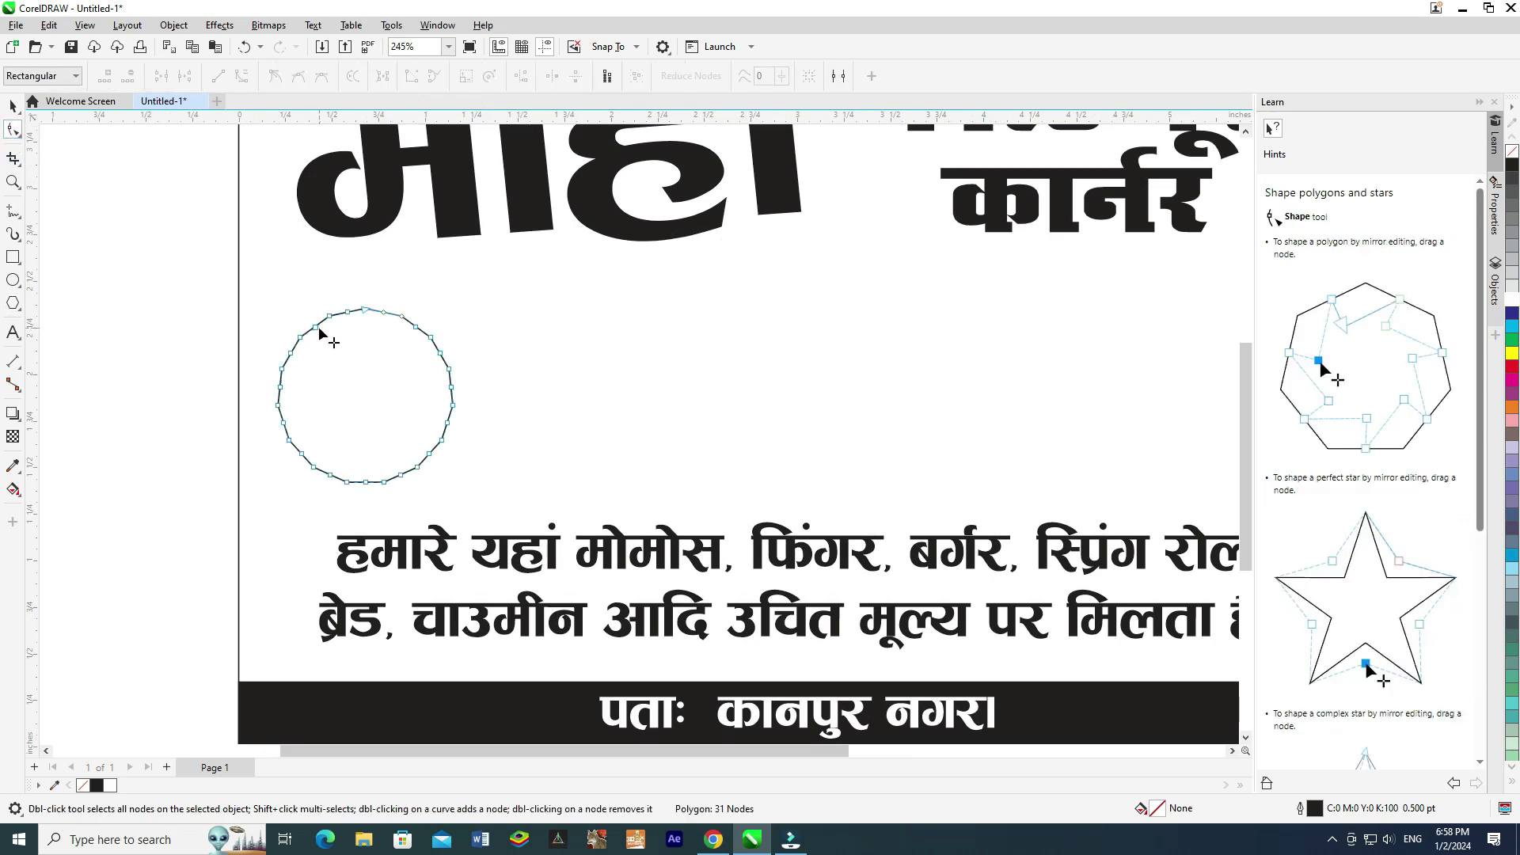
left_click_drag(319, 330, 324, 335)
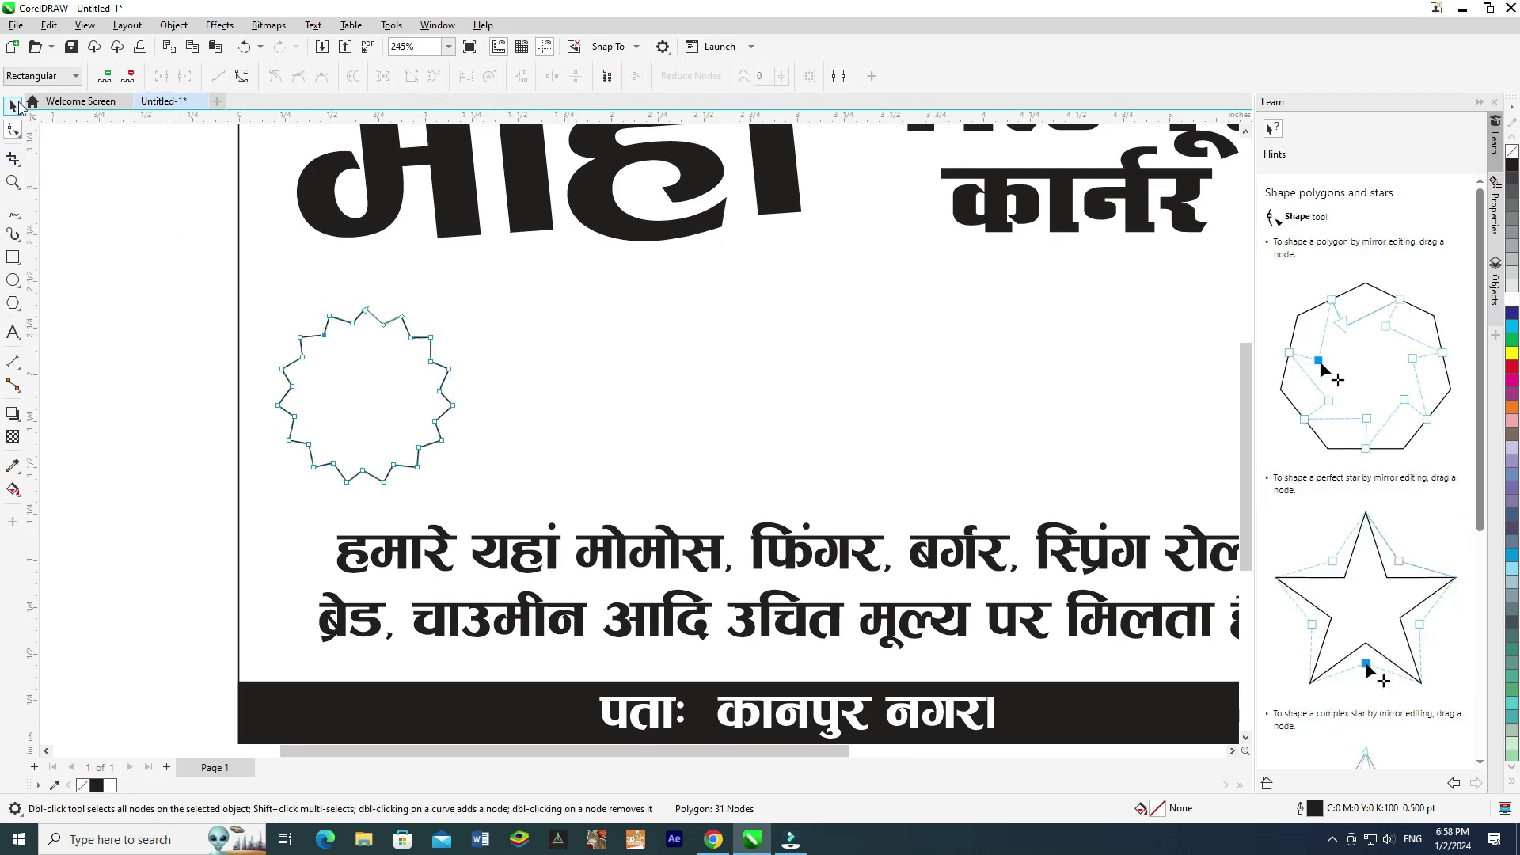
Enlarge the starburst to about 1.2 inches across and place it below माही, just inside the page's left edge.
left_click(14, 106)
left_click_drag(457, 486, 473, 492)
left_click_drag(405, 402, 408, 403)
scroll(409, 403, "down", 2)
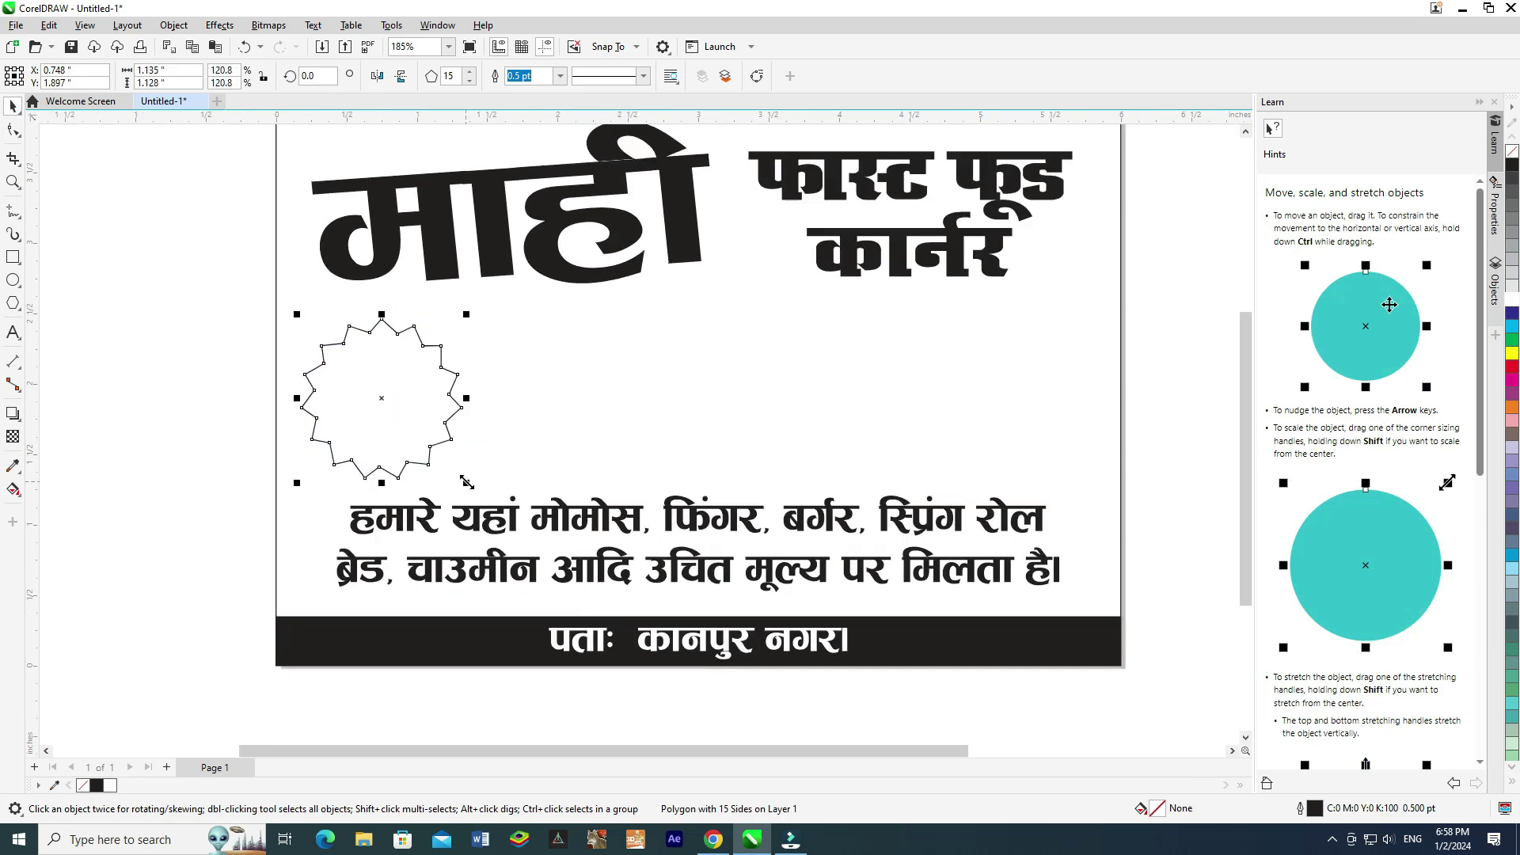
left_click_drag(467, 482, 472, 485)
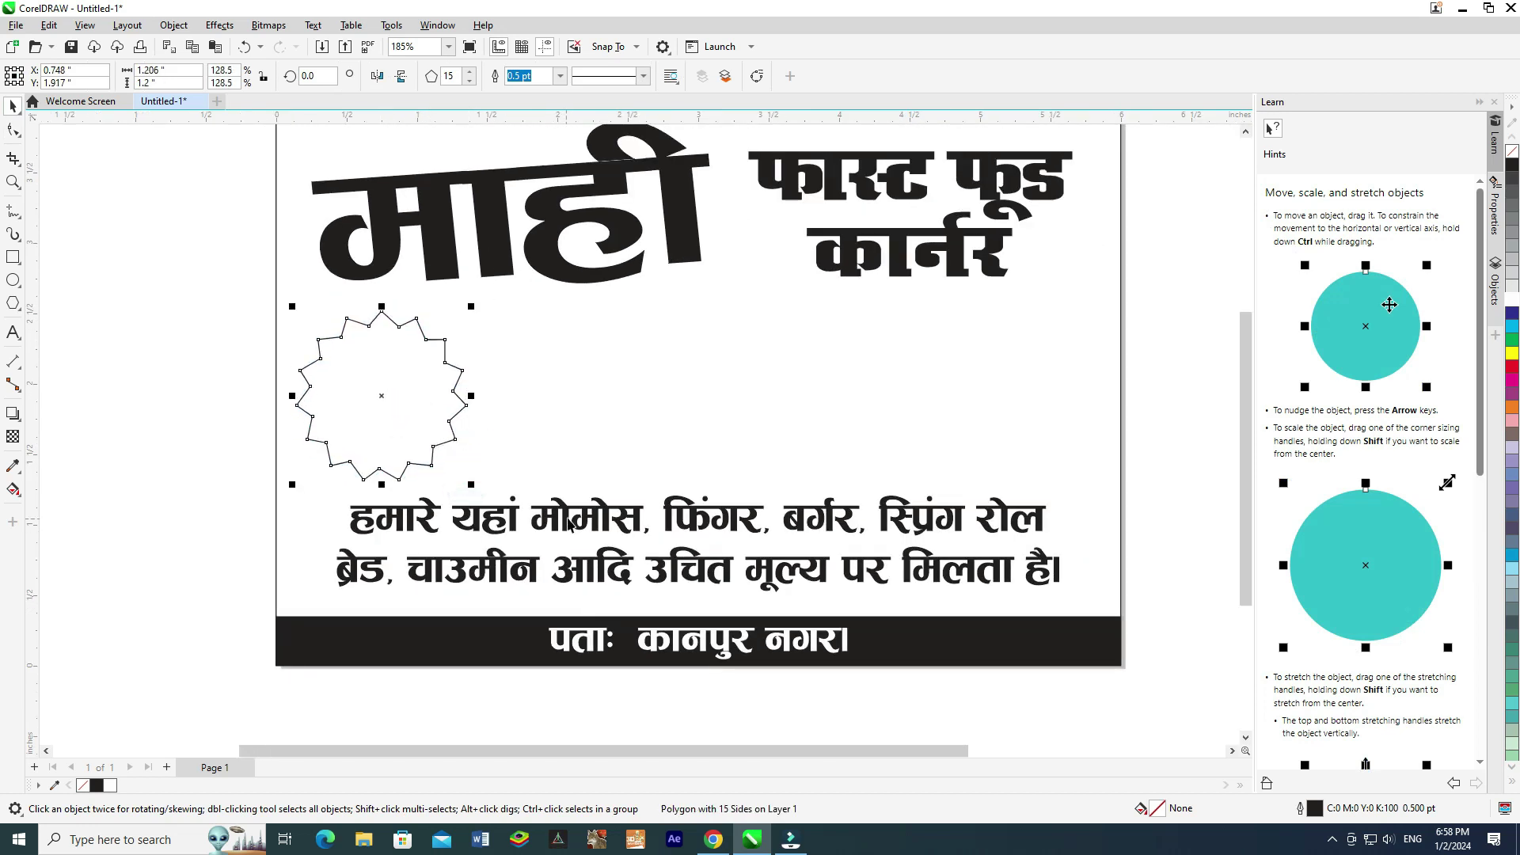
left_click(567, 518)
left_click(704, 512)
left_click(846, 520)
left_click(914, 516)
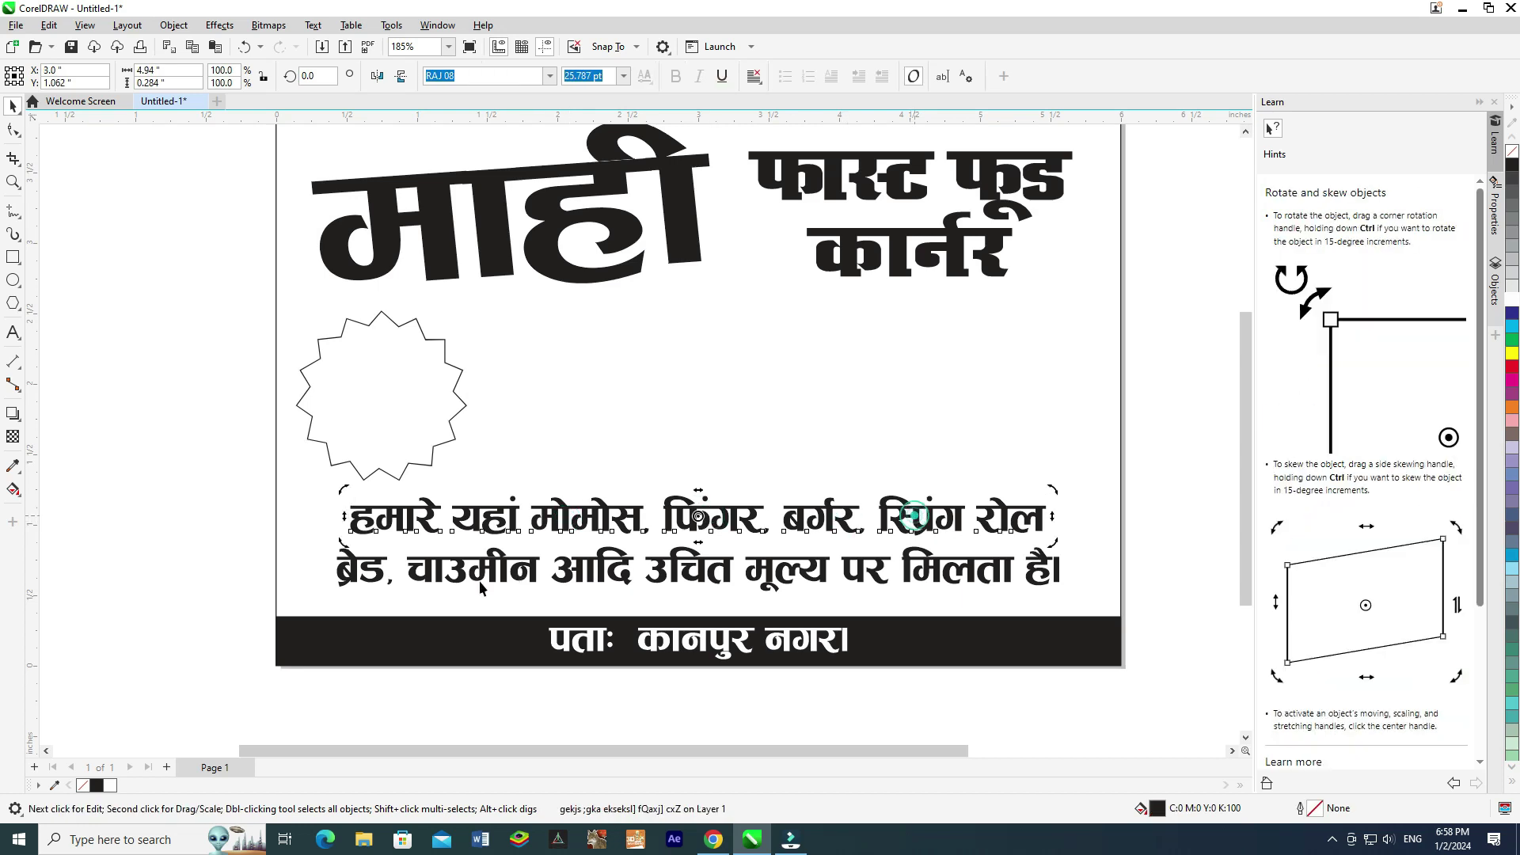
left_click(477, 567)
left_click(477, 567)
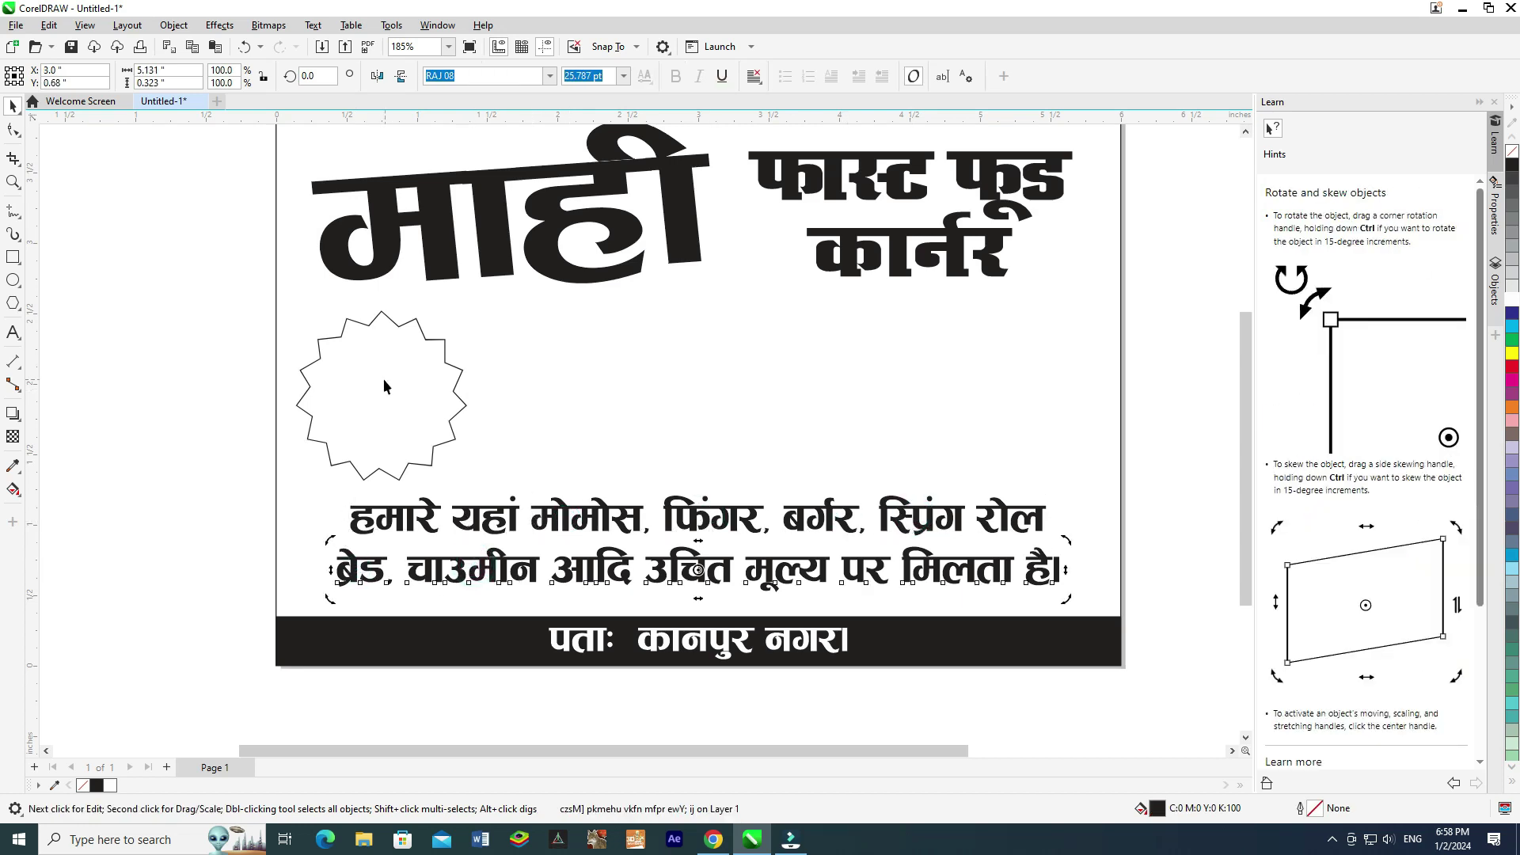
Duplicate the starburst about 1.29 inches horizontally and repeat the copy twice to form an evenly spaced row of four.
left_click_drag(384, 386, 473, 392)
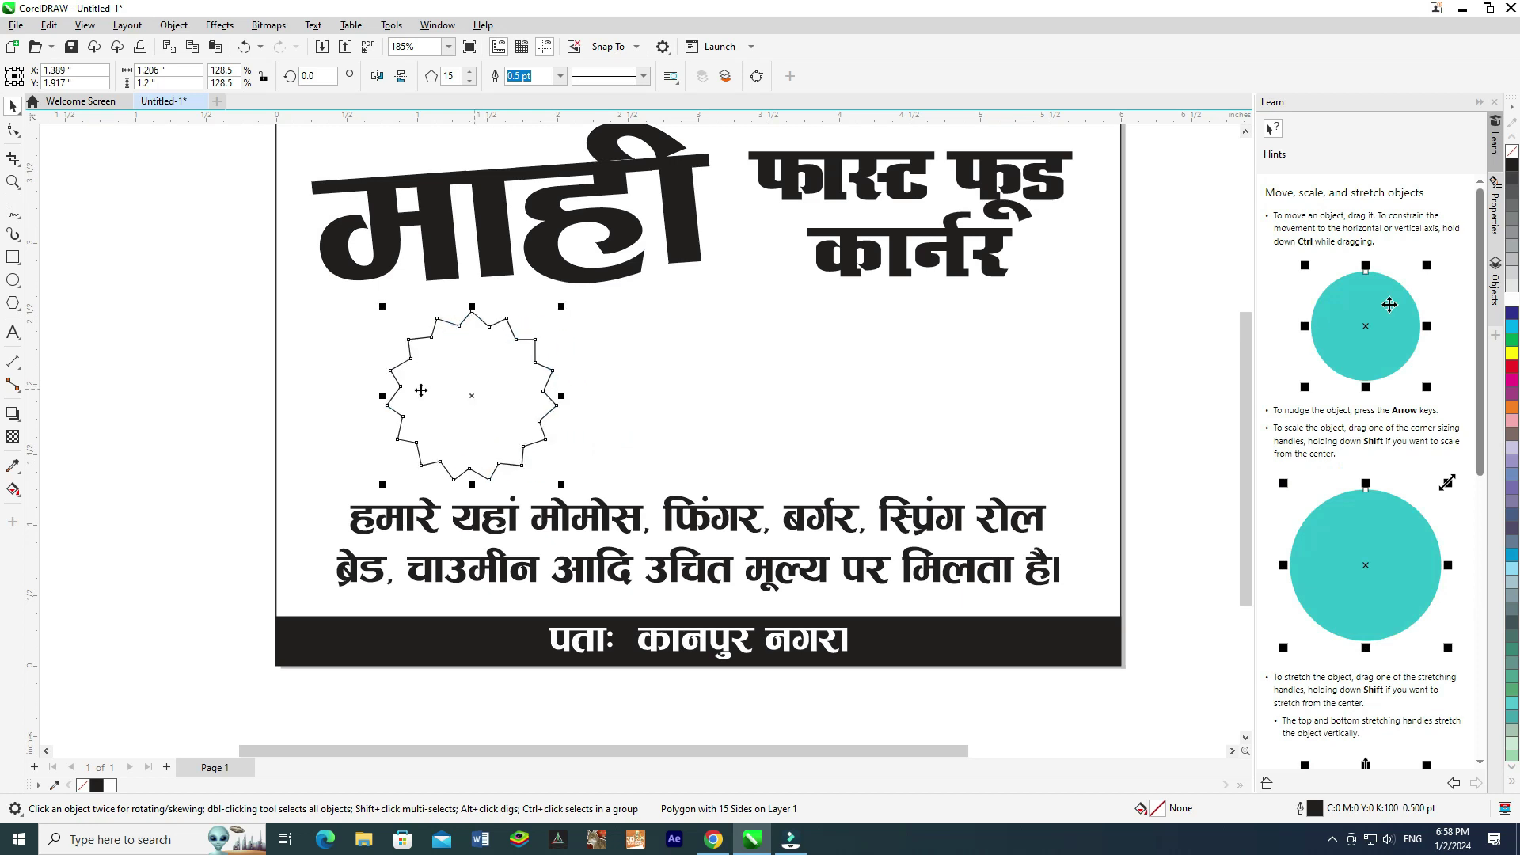
key("ctrl+z")
left_click_drag(349, 379, 530, 396)
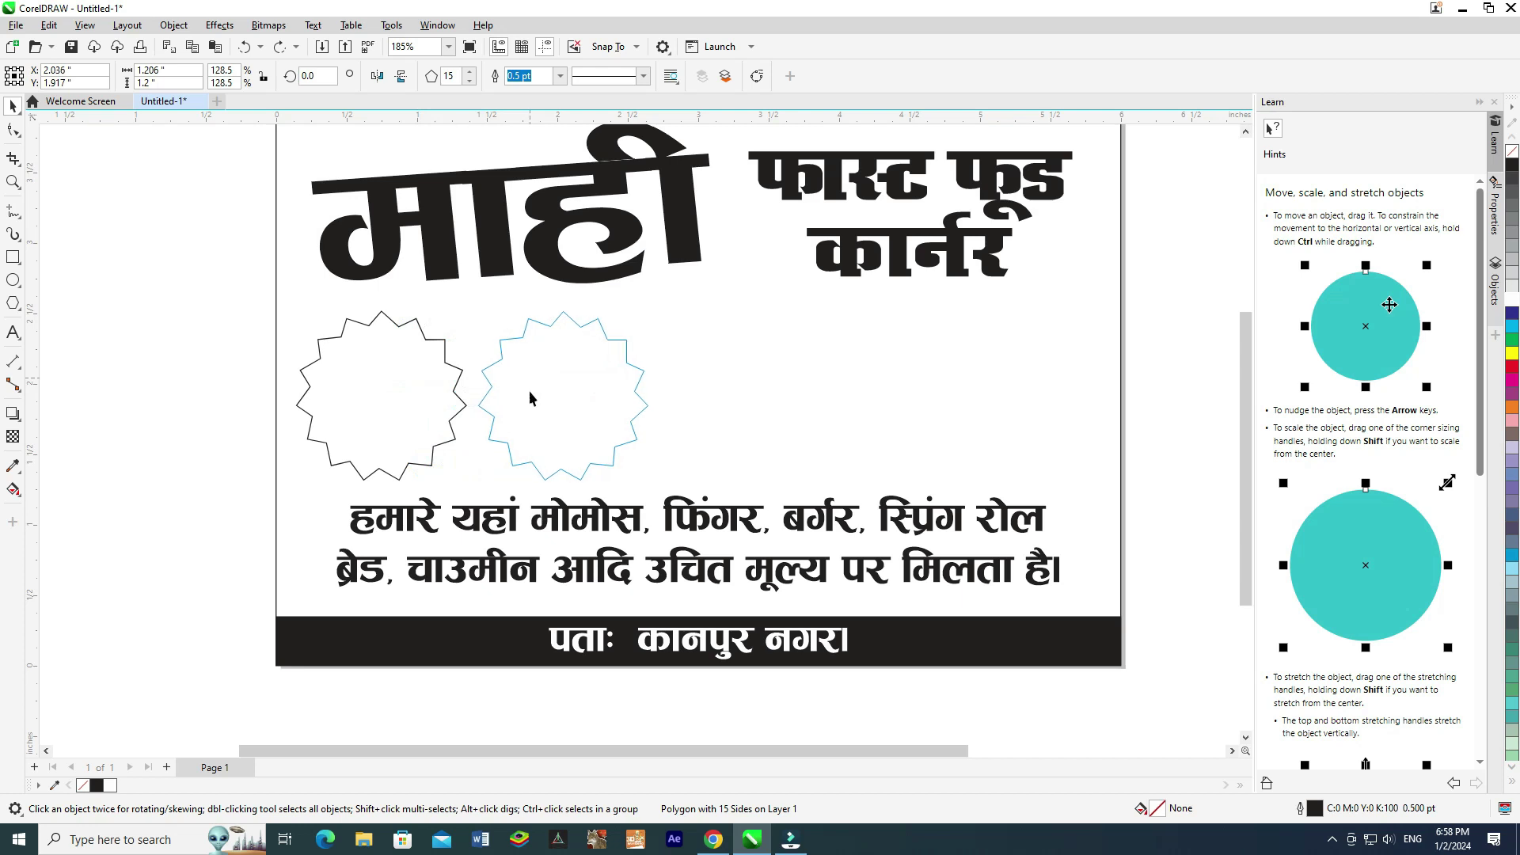
left_click_drag(530, 396, 529, 396)
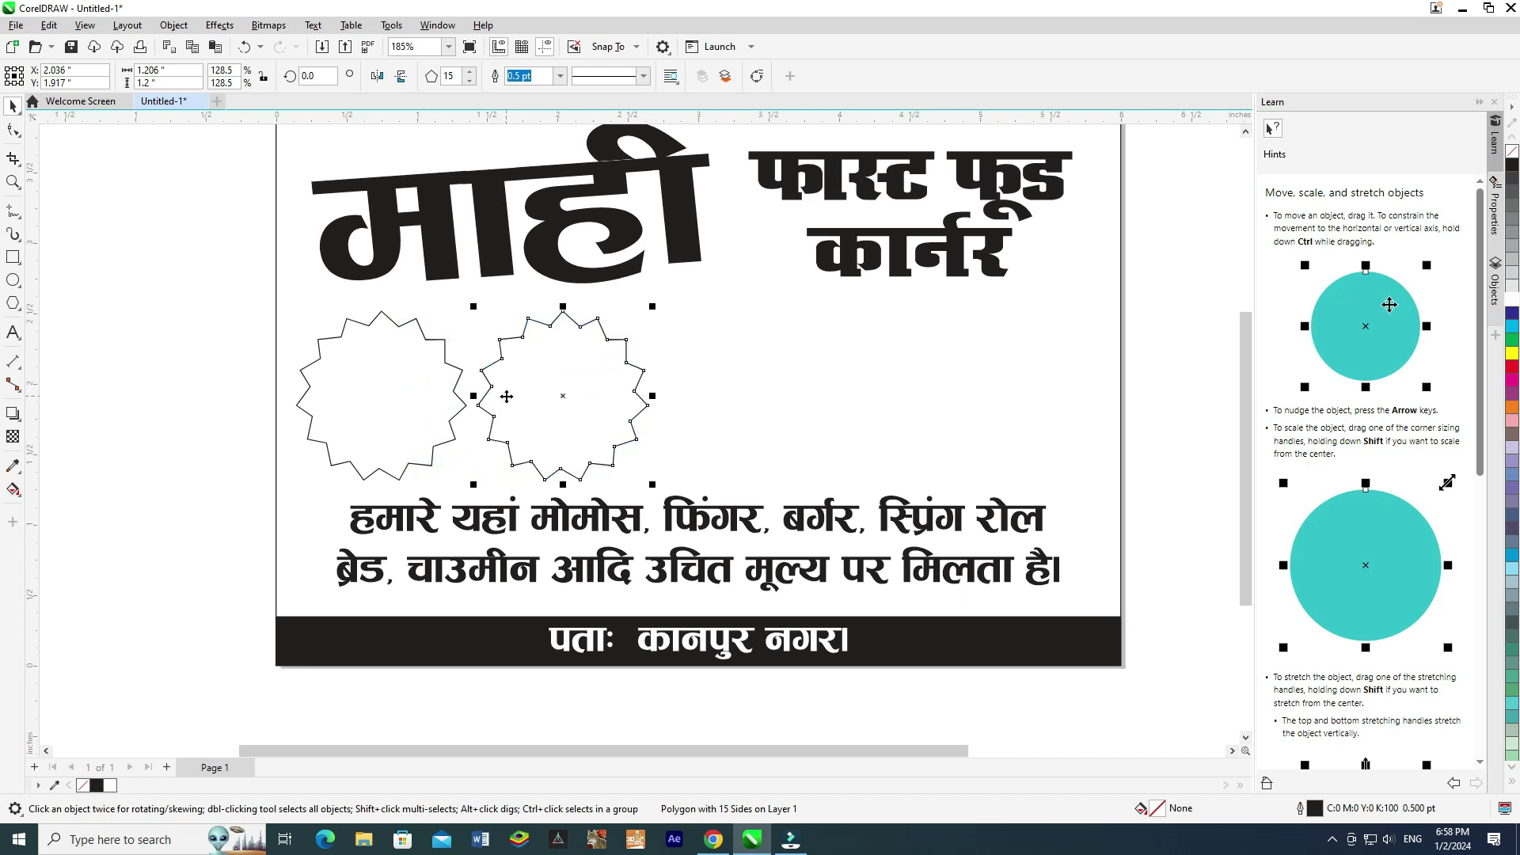
key("ctrl+r")
key("ctrl+r")
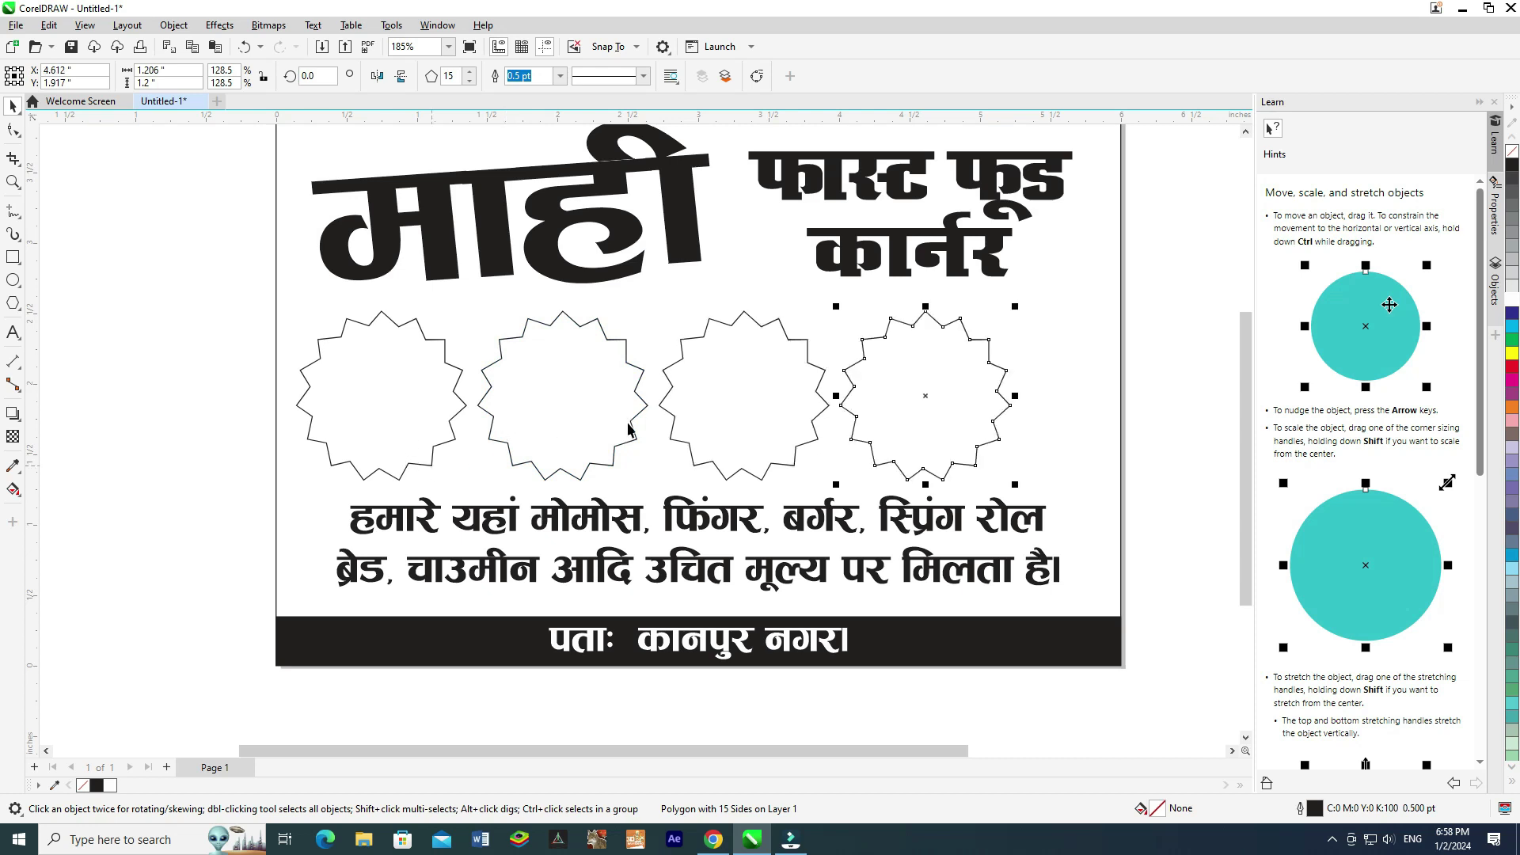
left_click(622, 518)
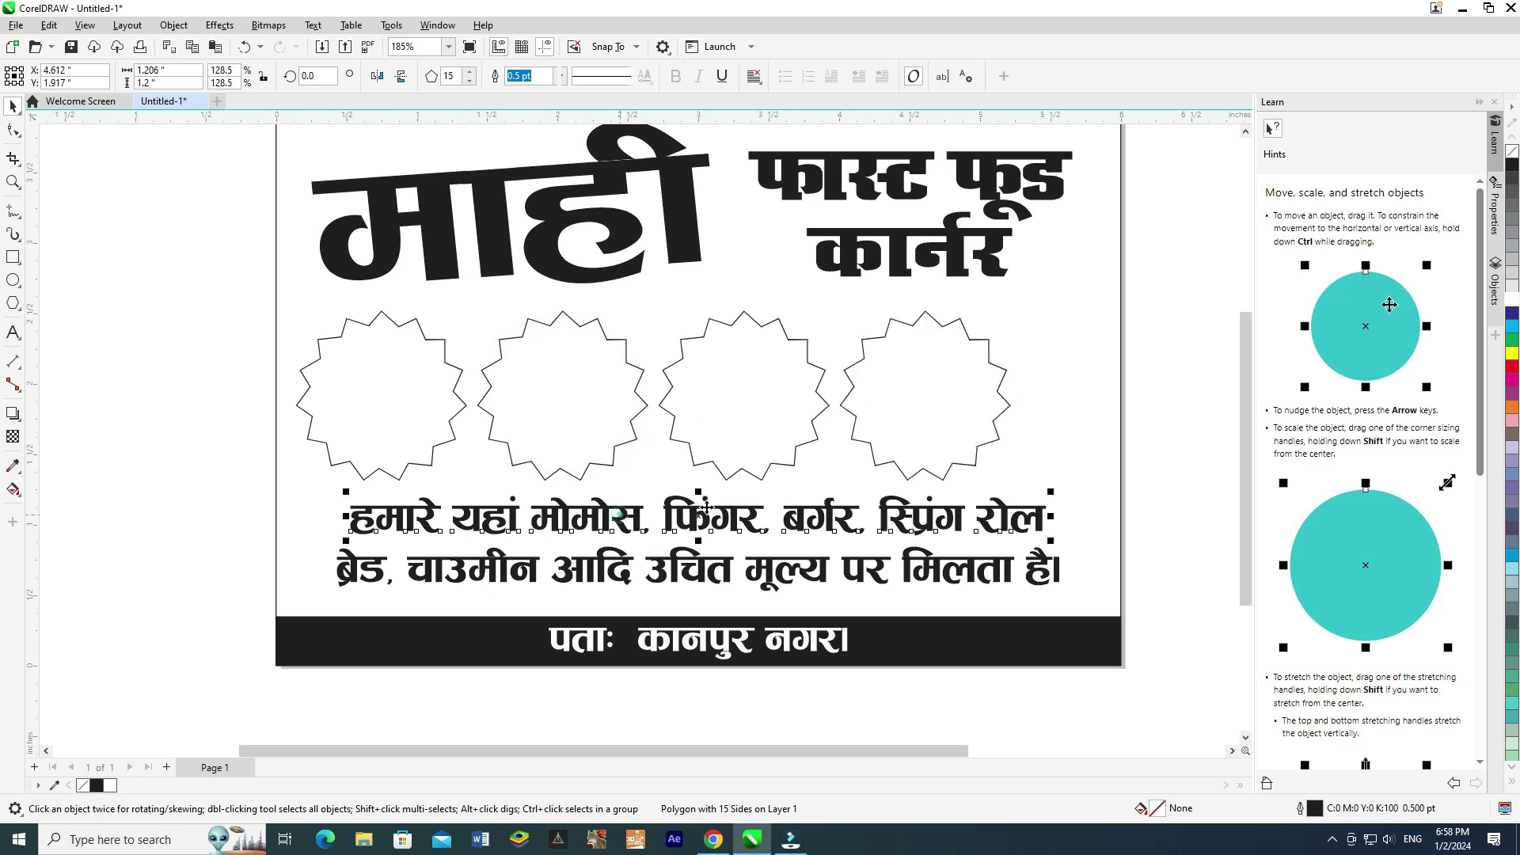
left_click(702, 510)
left_click(840, 515)
left_click(908, 508)
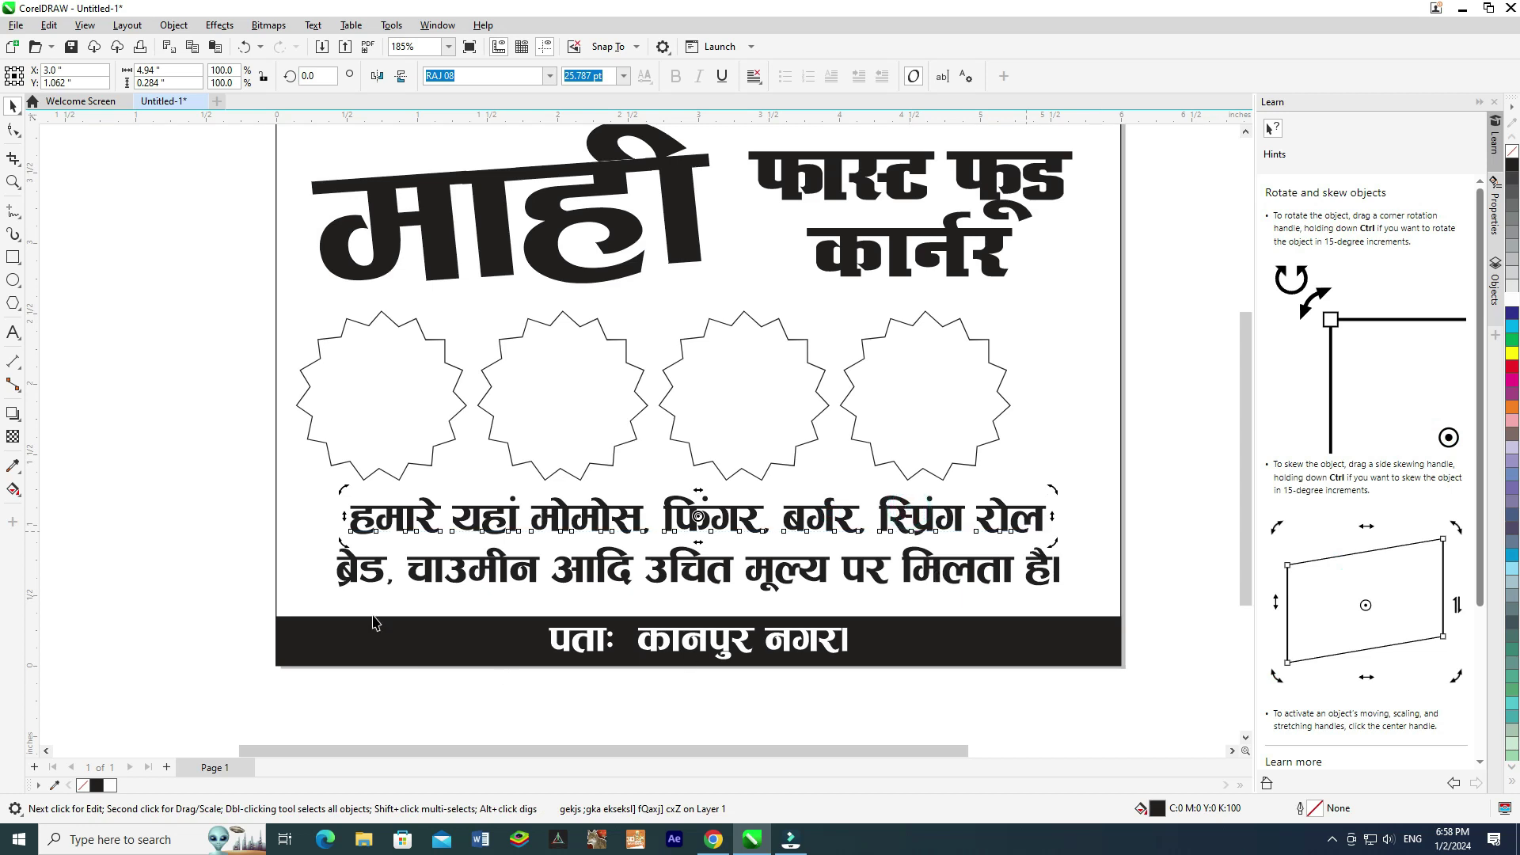
Compress all four starbursts together to about 3.99 inches wide and 1 inch high, starting from the row's left end.
left_click(379, 376)
left_click(565, 377, "shift")
left_click(712, 379, "shift")
left_click(993, 381, "shift")
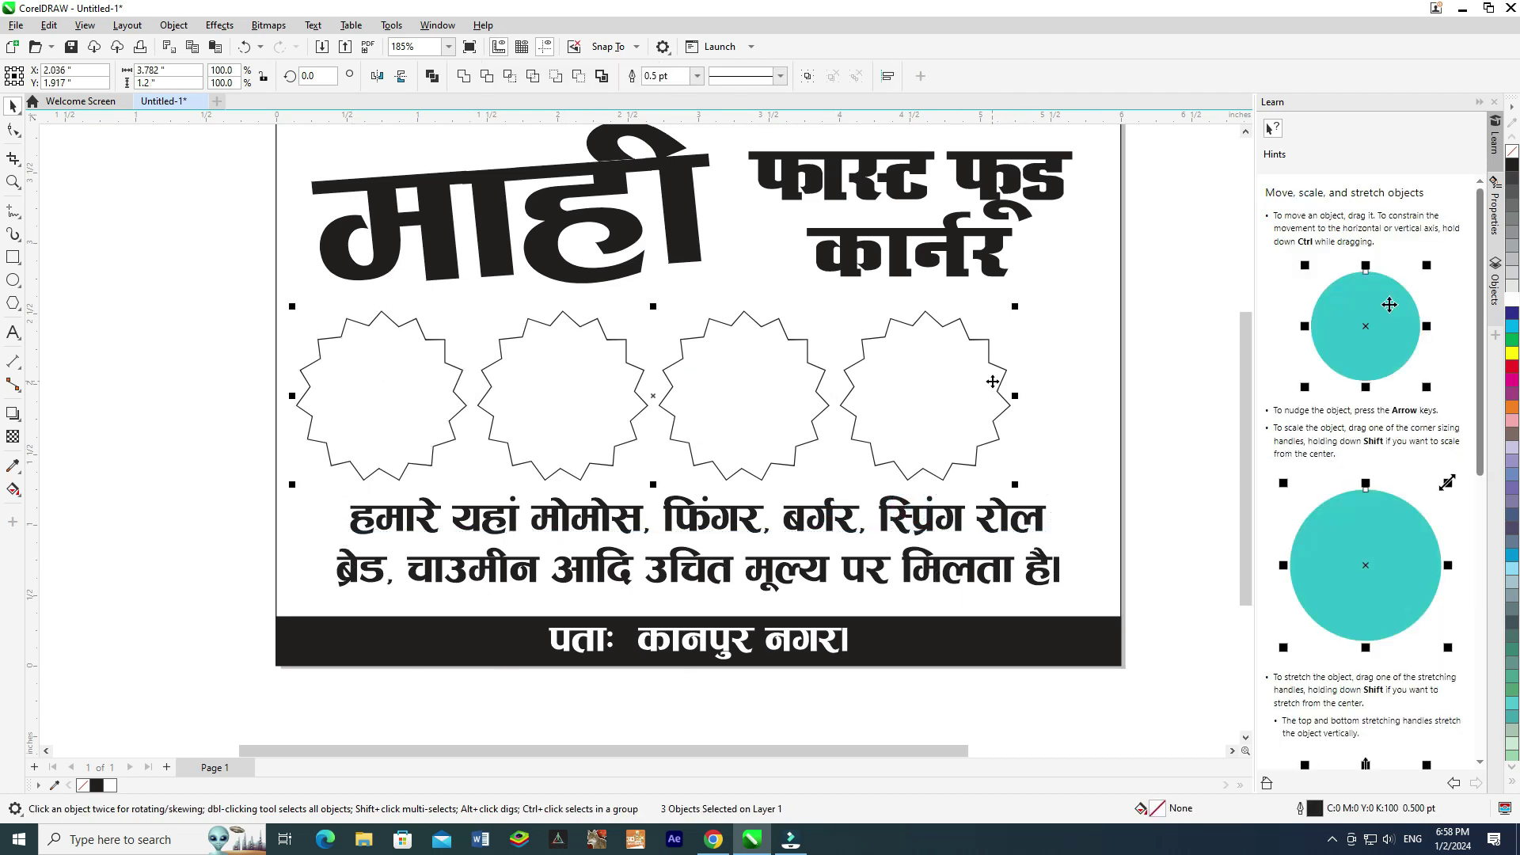
left_click_drag(1018, 396, 863, 396)
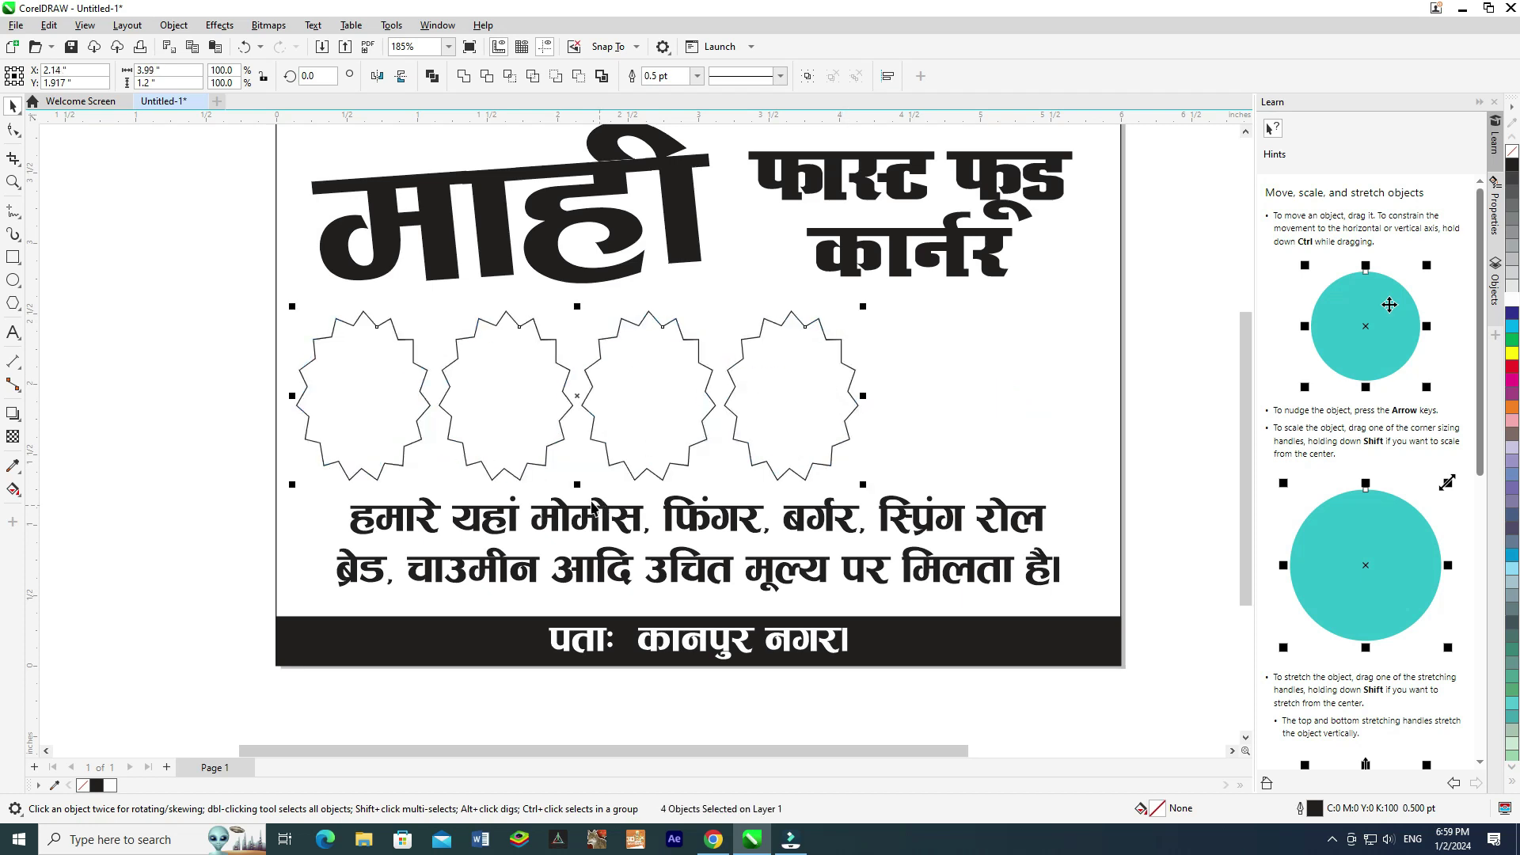
left_click_drag(578, 484, 577, 469)
left_click(181, 407)
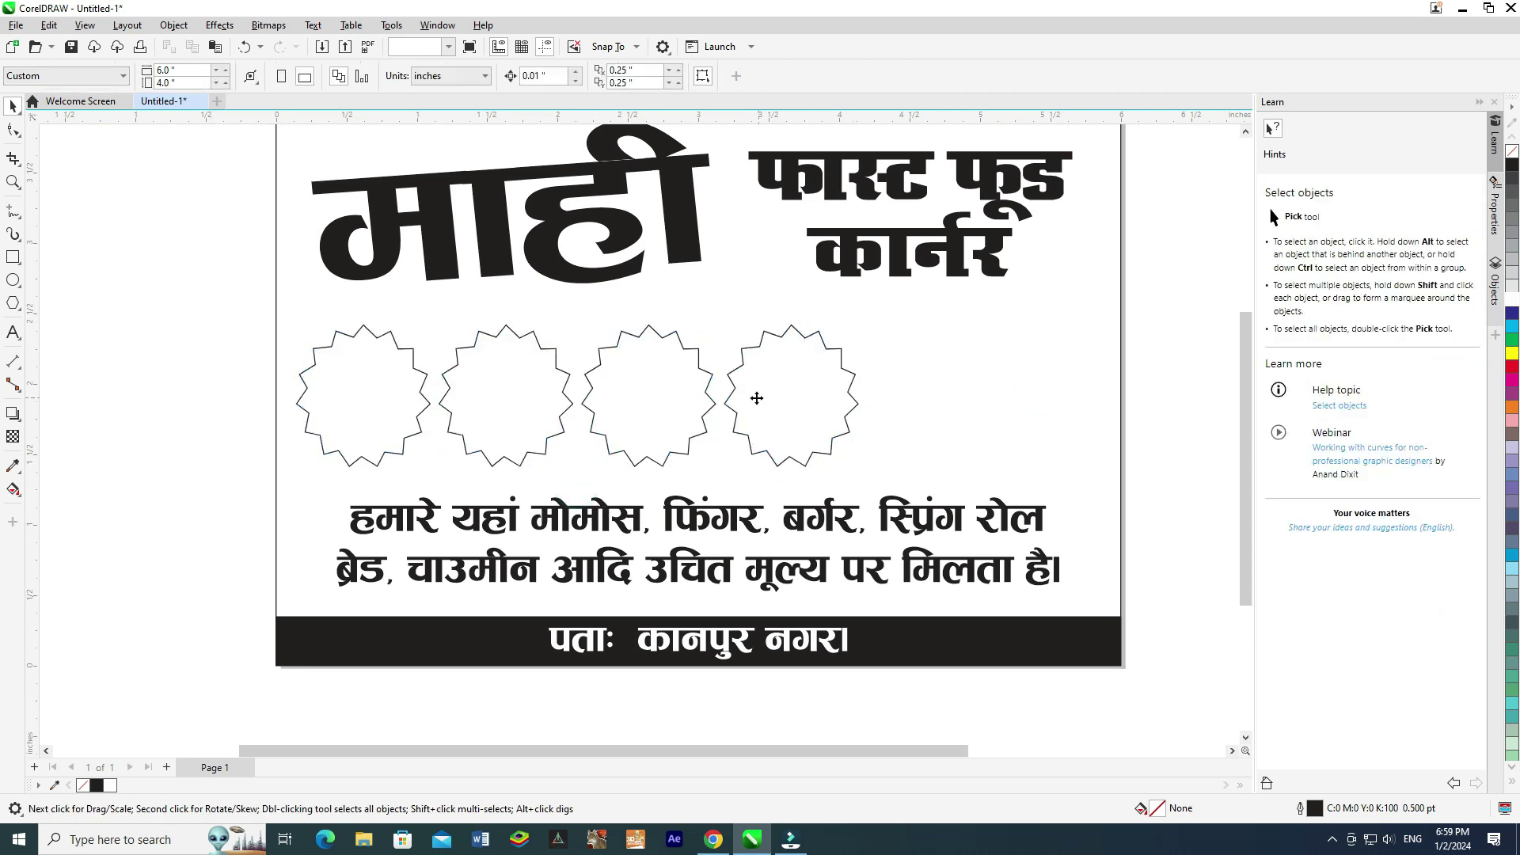
Add two more starburst copies to the row's right end and scale all six together to about 5.39 by 0.92 inches.
left_click_drag(781, 400, 926, 412)
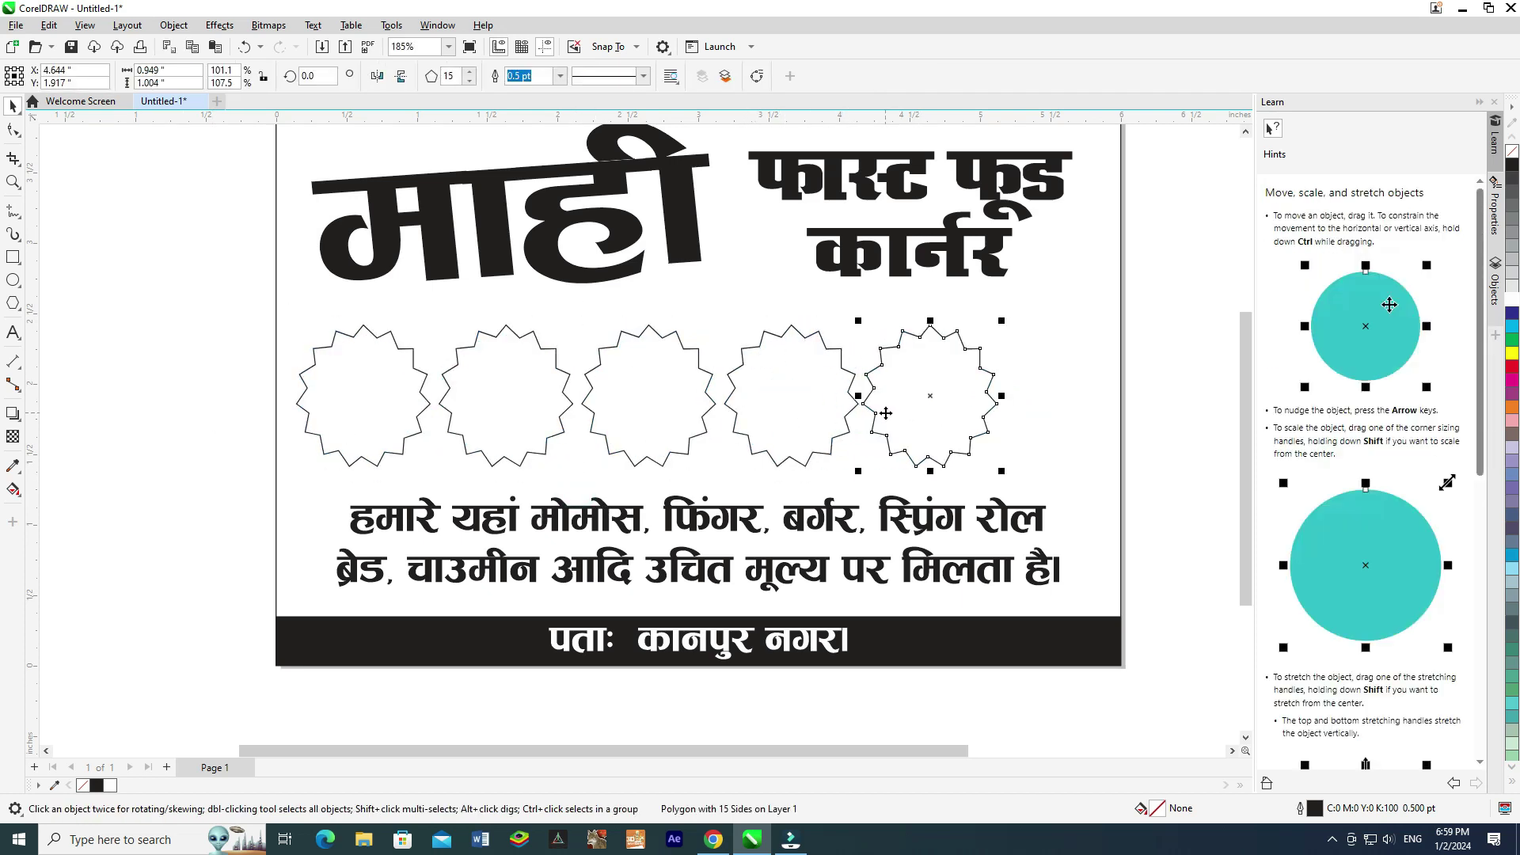
key("ctrl+r")
left_click_drag(1208, 285, 106, 531)
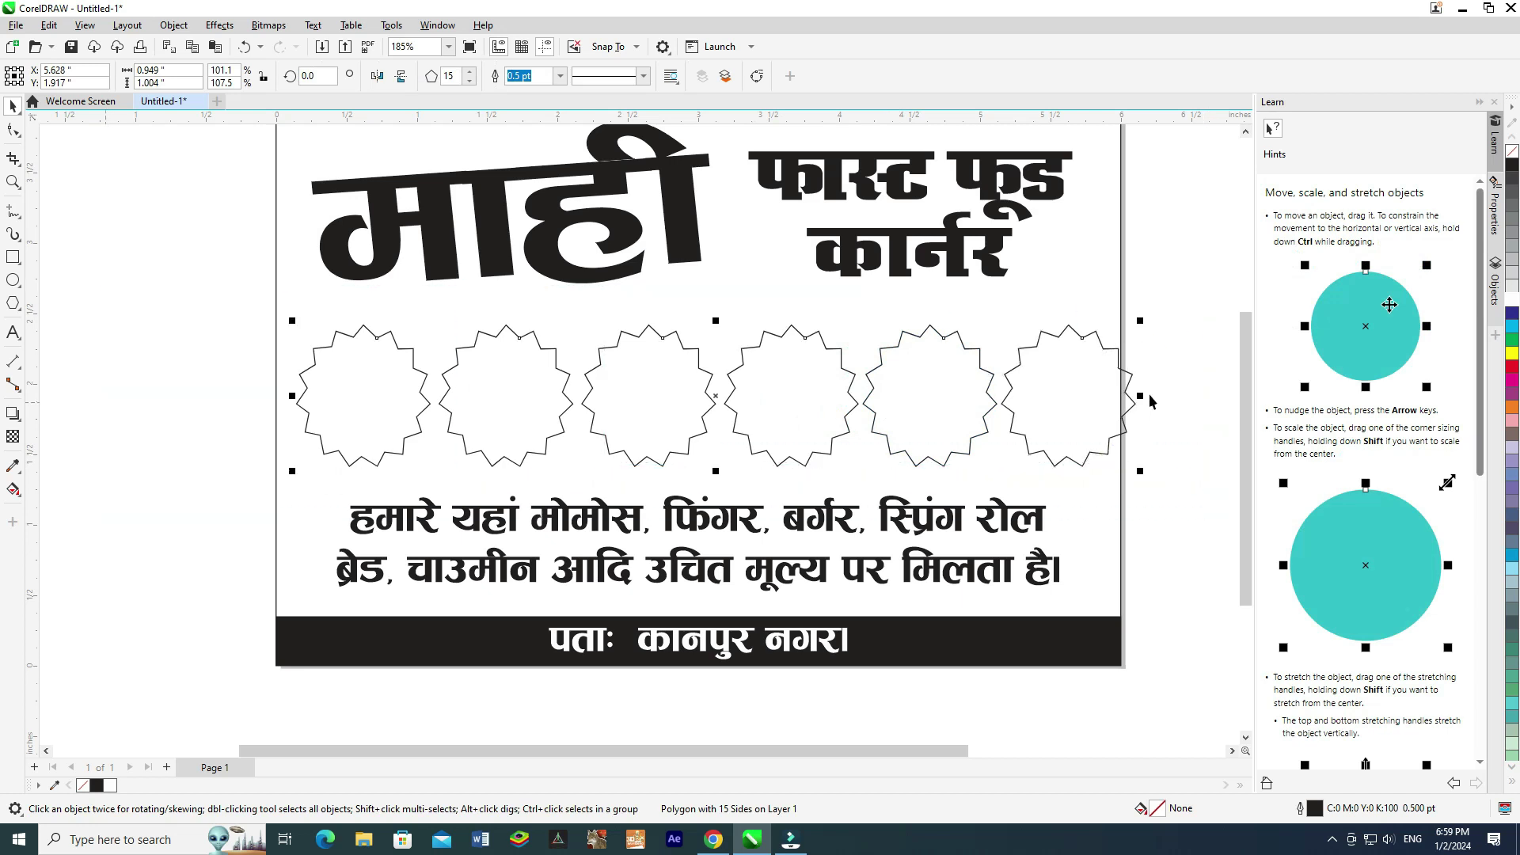
left_click_drag(1141, 396, 1116, 398)
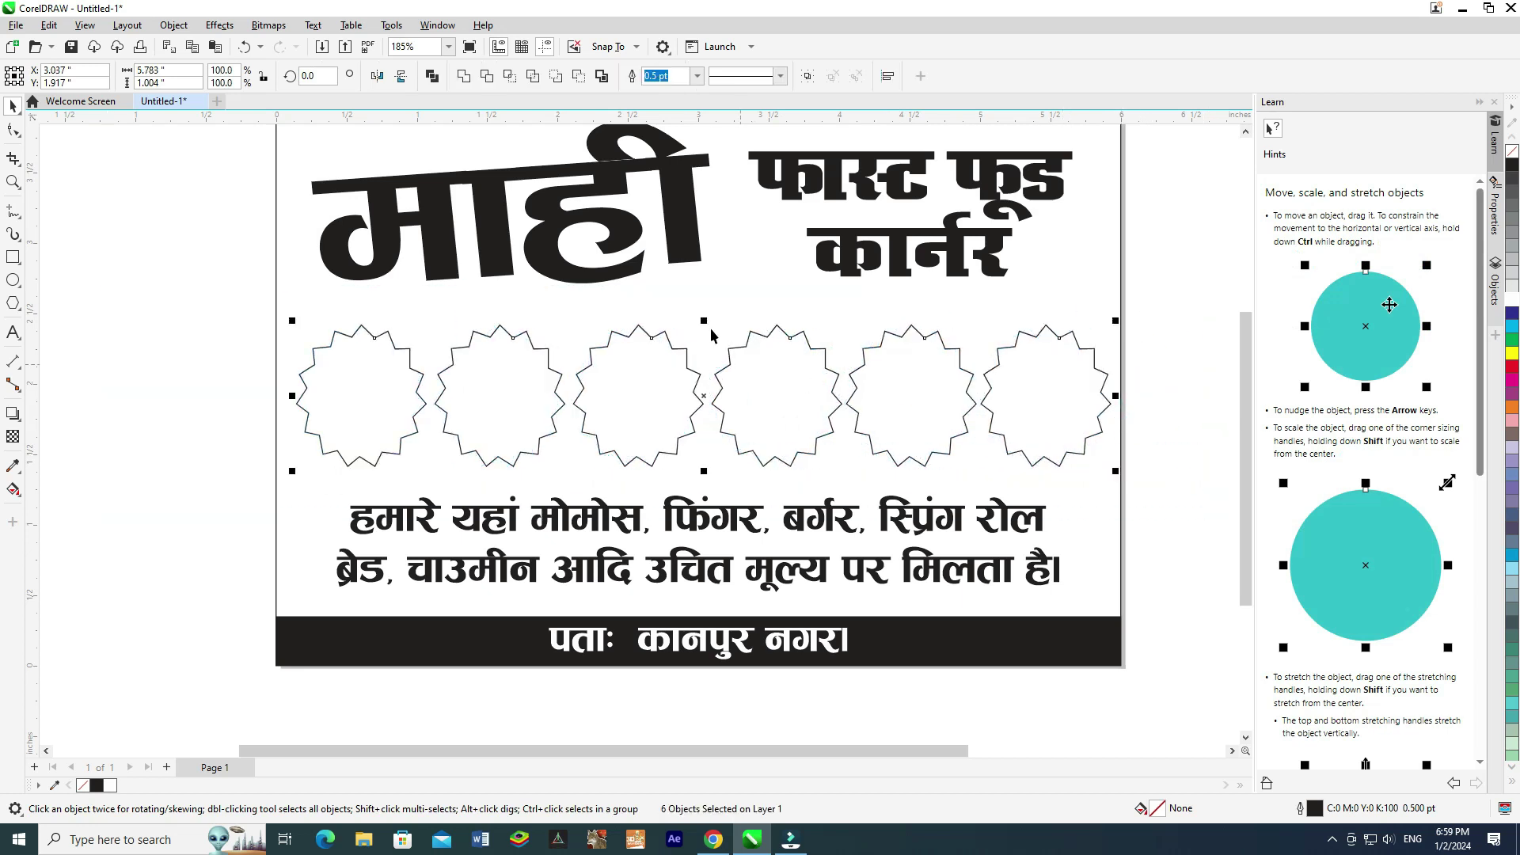
left_click_drag(707, 319, 704, 322)
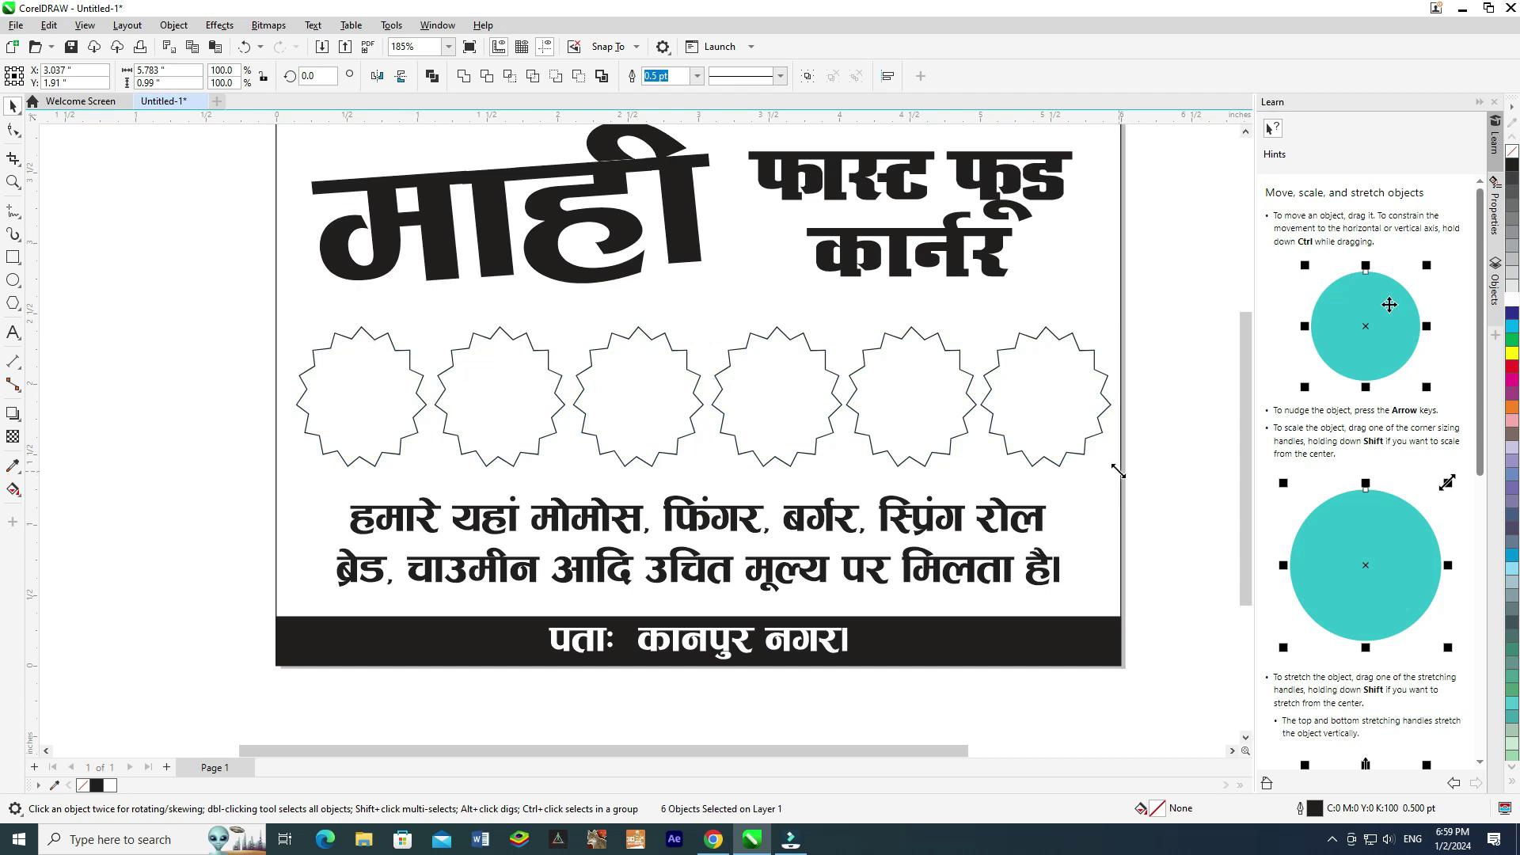
left_click_drag(1117, 471, 1089, 468)
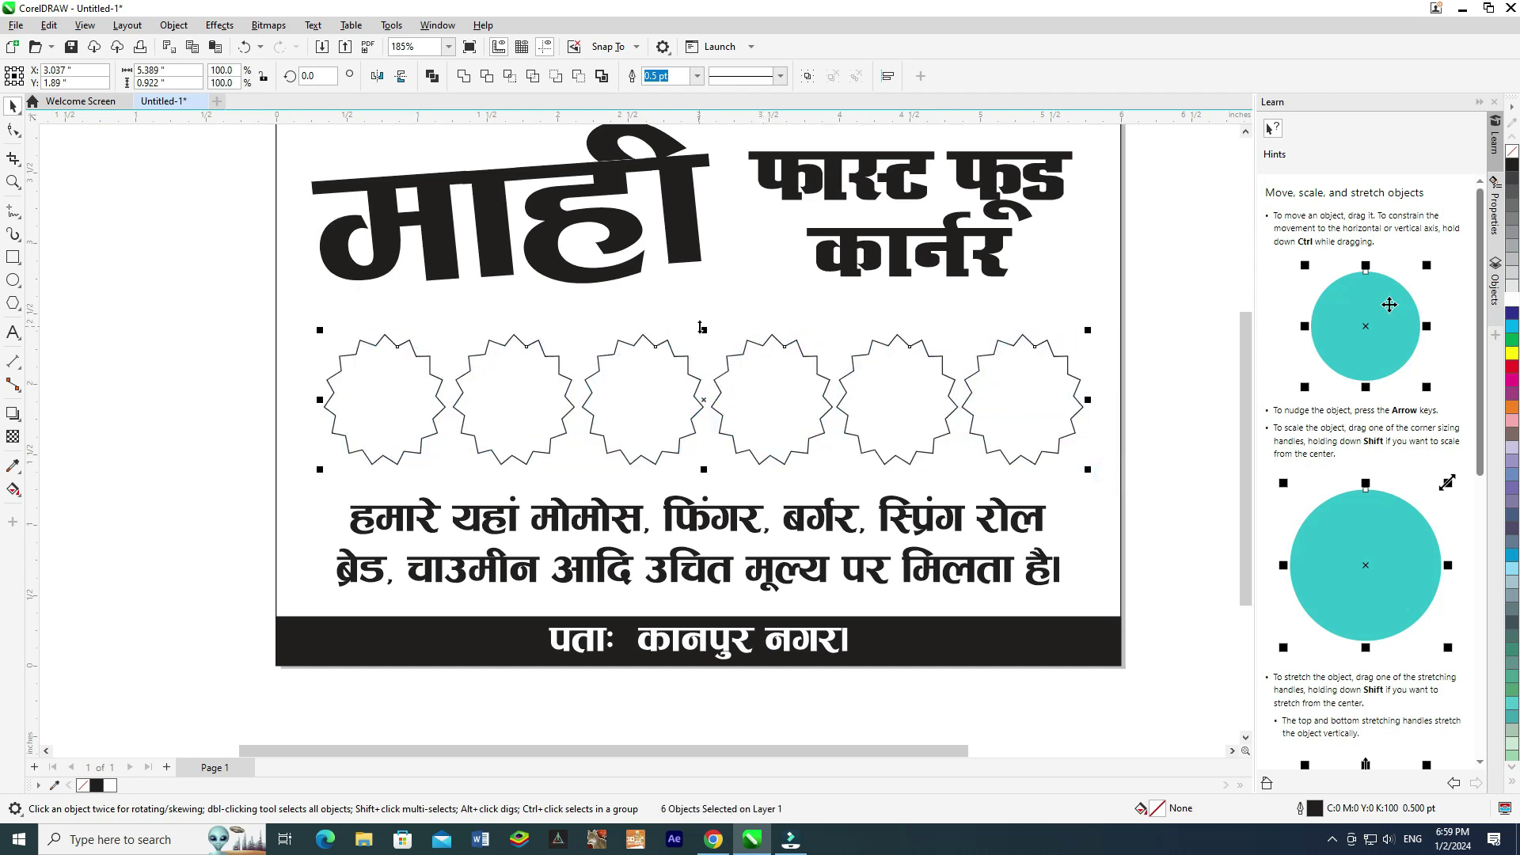
Stretch माही and the फास्ट फूड कार्नर text together to about 1.33 inches overall height above the starburst row.
left_click_drag(700, 327, 707, 418)
left_click(592, 369)
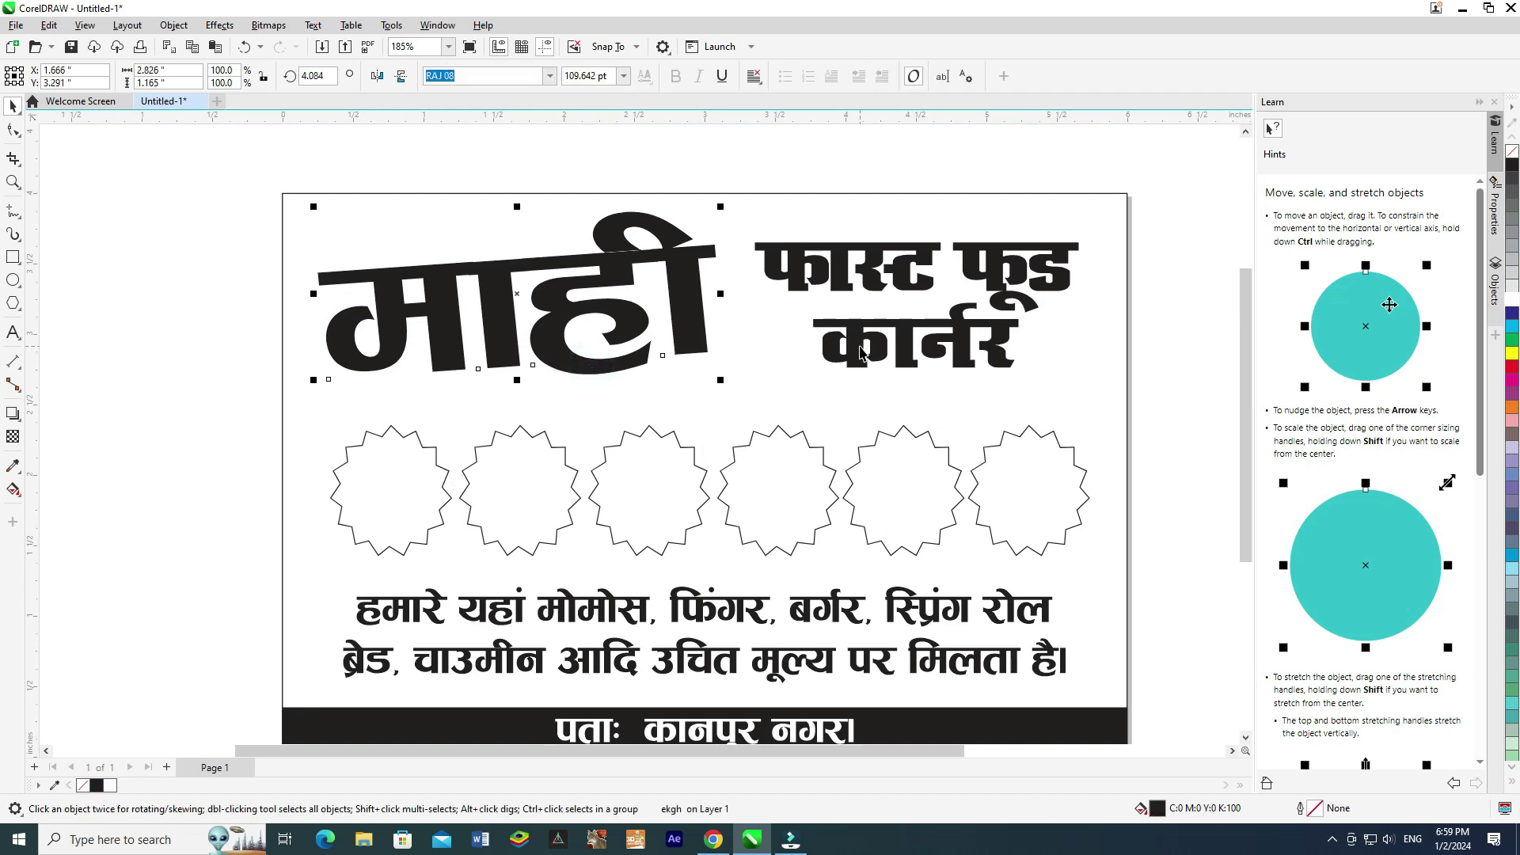
left_click(859, 346, "shift")
left_click_drag(698, 383, 675, 407)
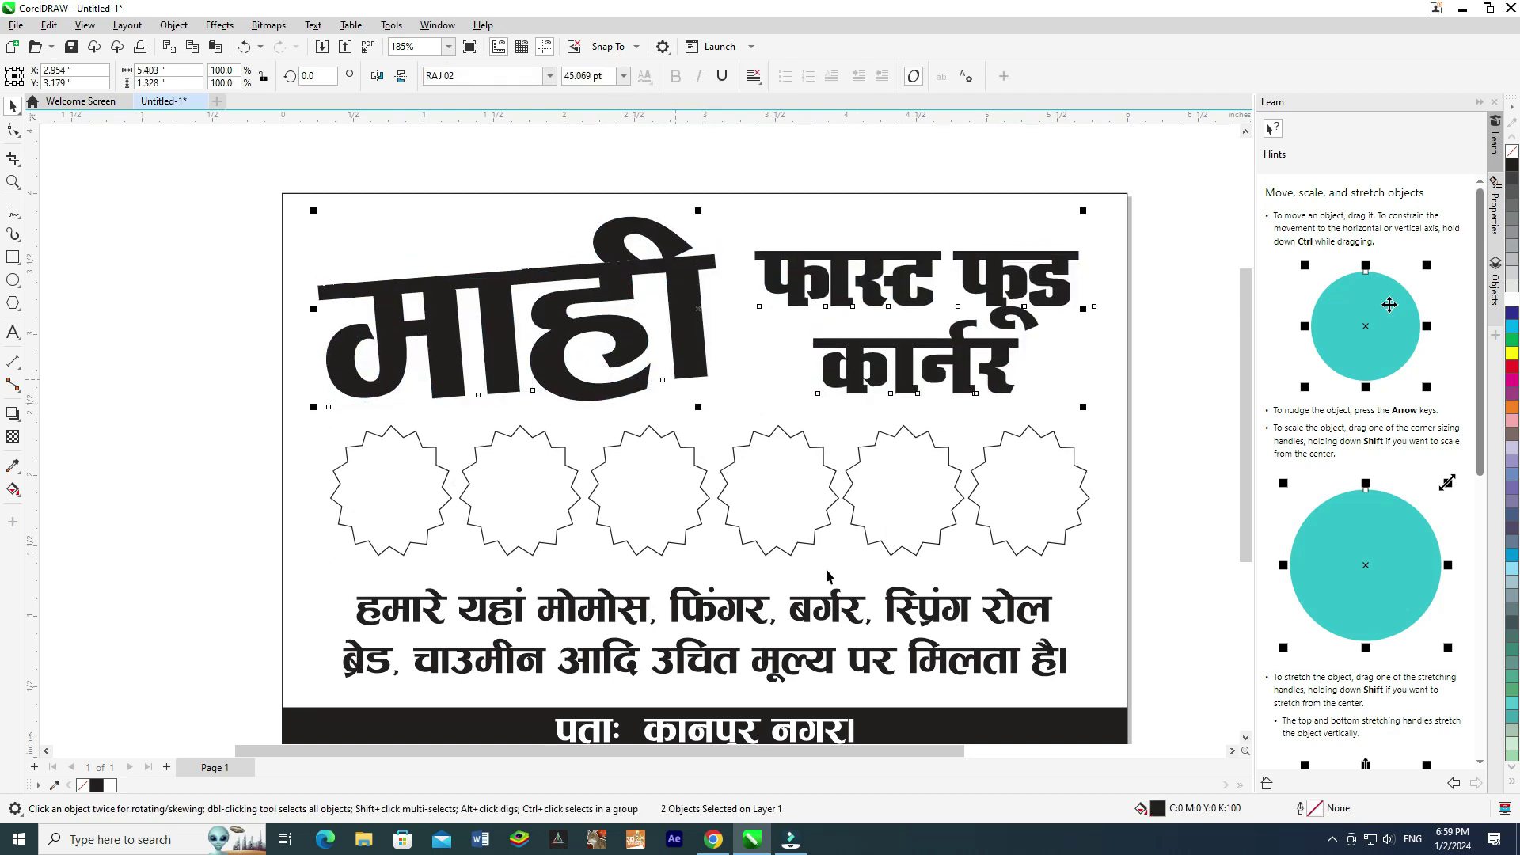
left_click_drag(826, 571, 795, 459)
left_click(700, 611)
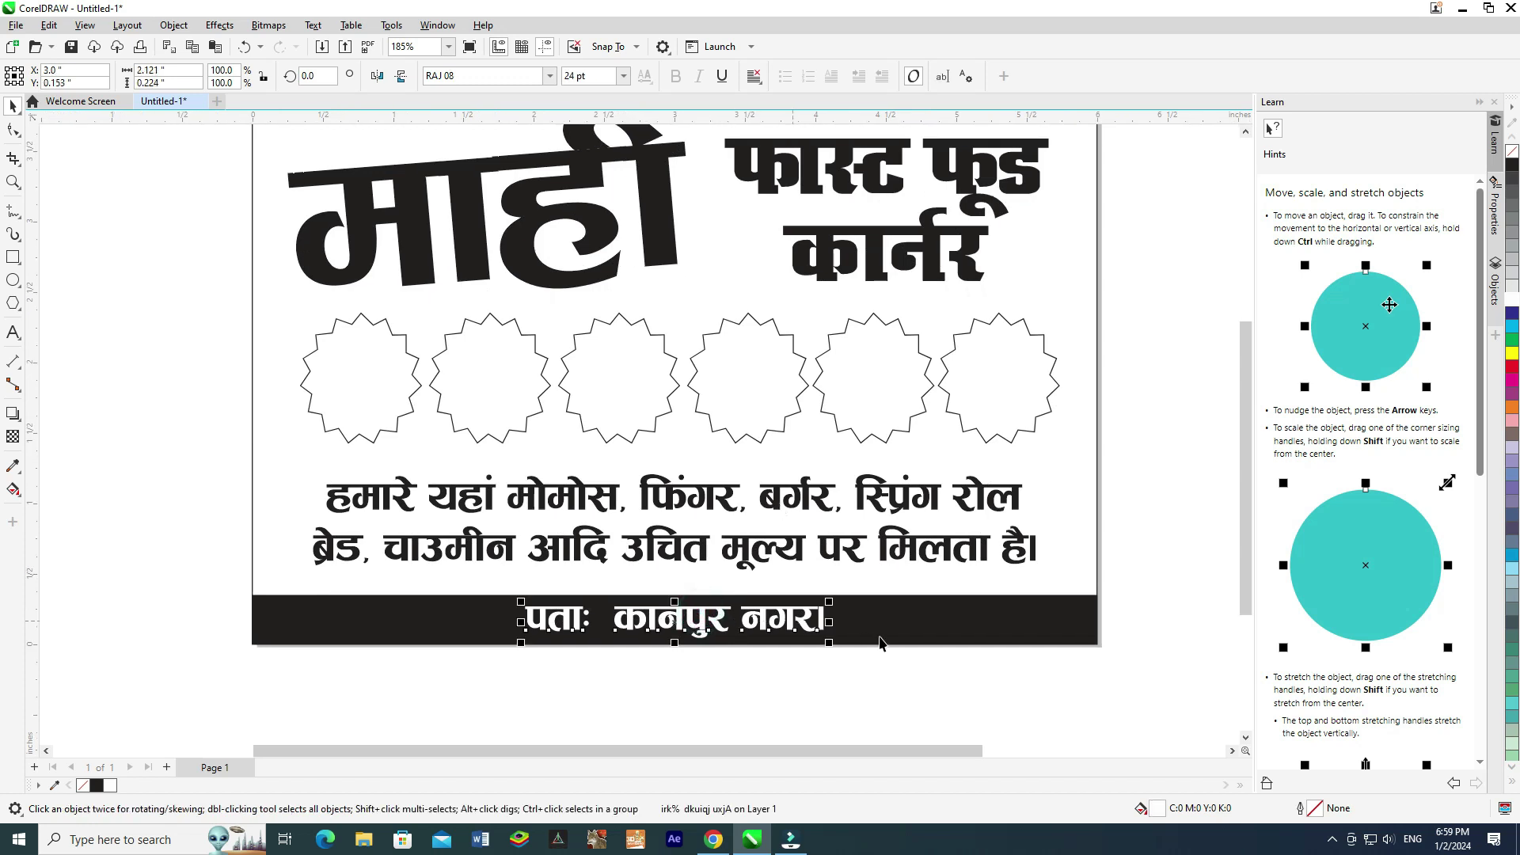
scroll(926, 635, "up", 1)
scroll(542, 260, "up", 4)
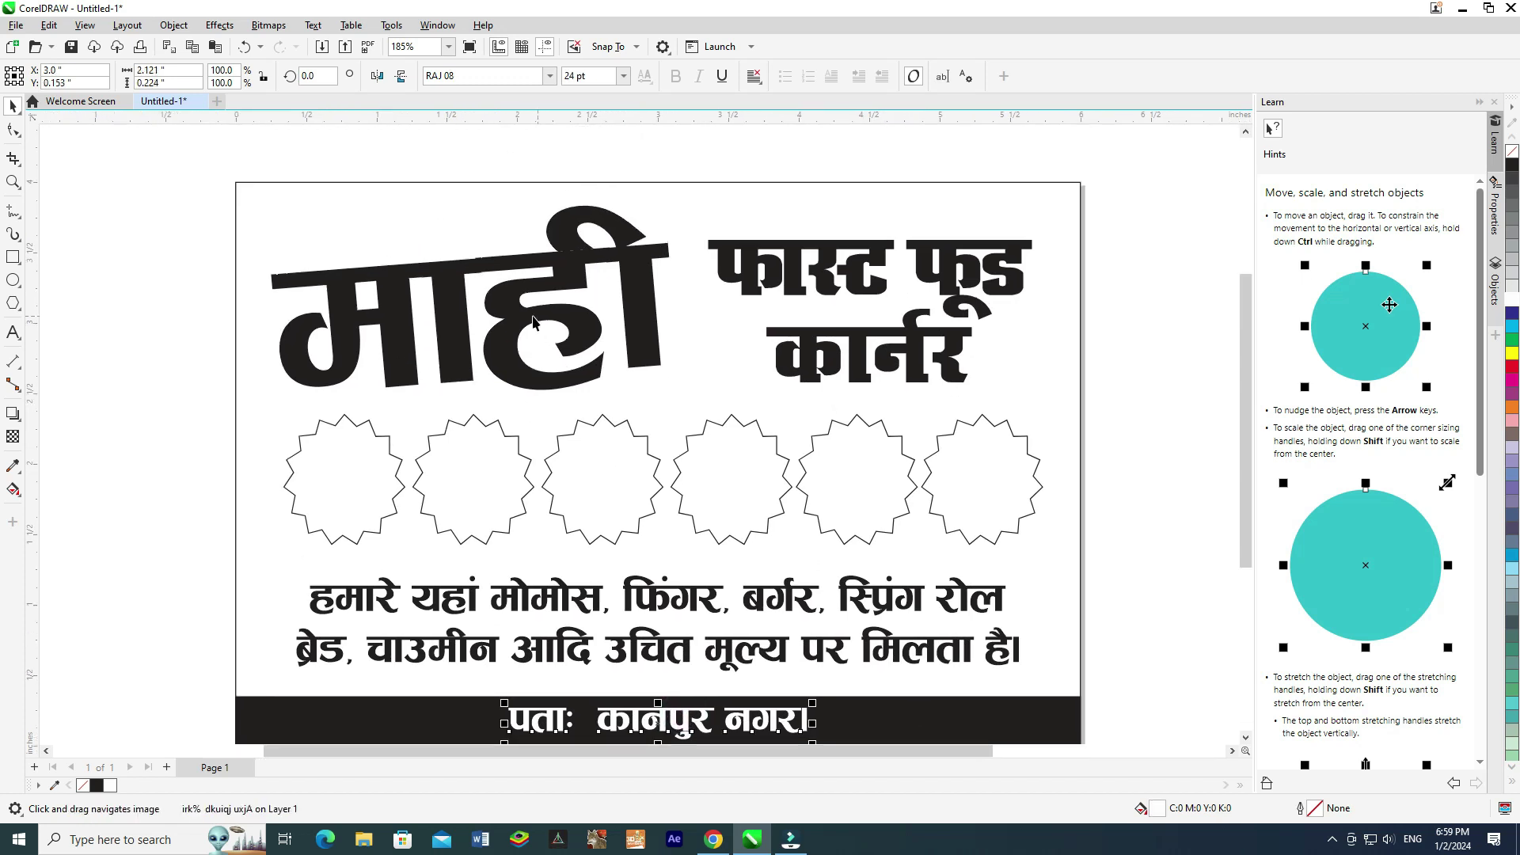
left_click(511, 307)
Try 20 sides on the leftmost starburst, and undo the change.
left_click(361, 479)
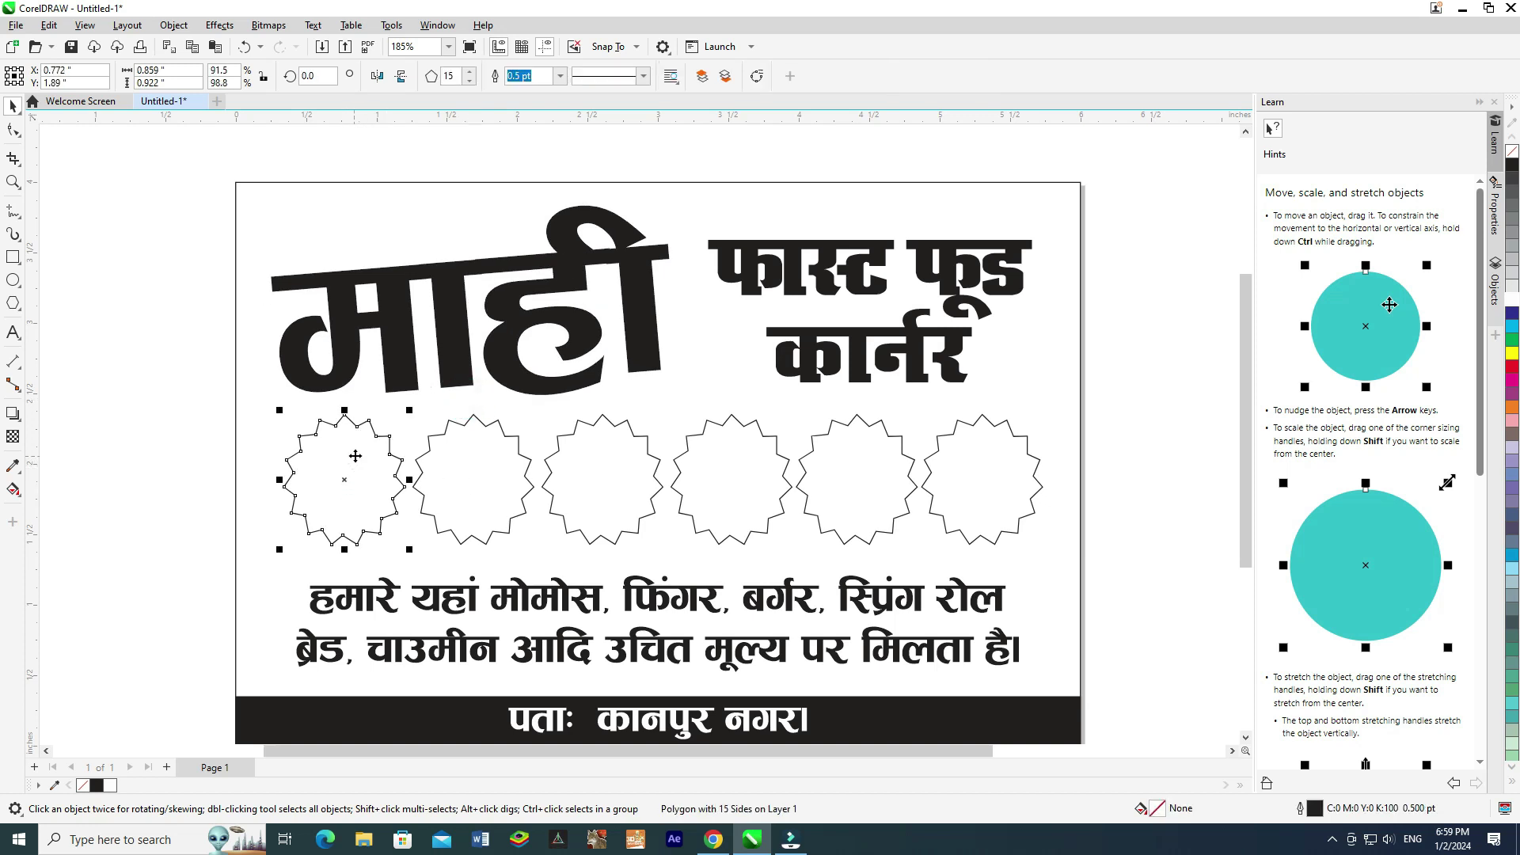
scroll(355, 457, "up", 1)
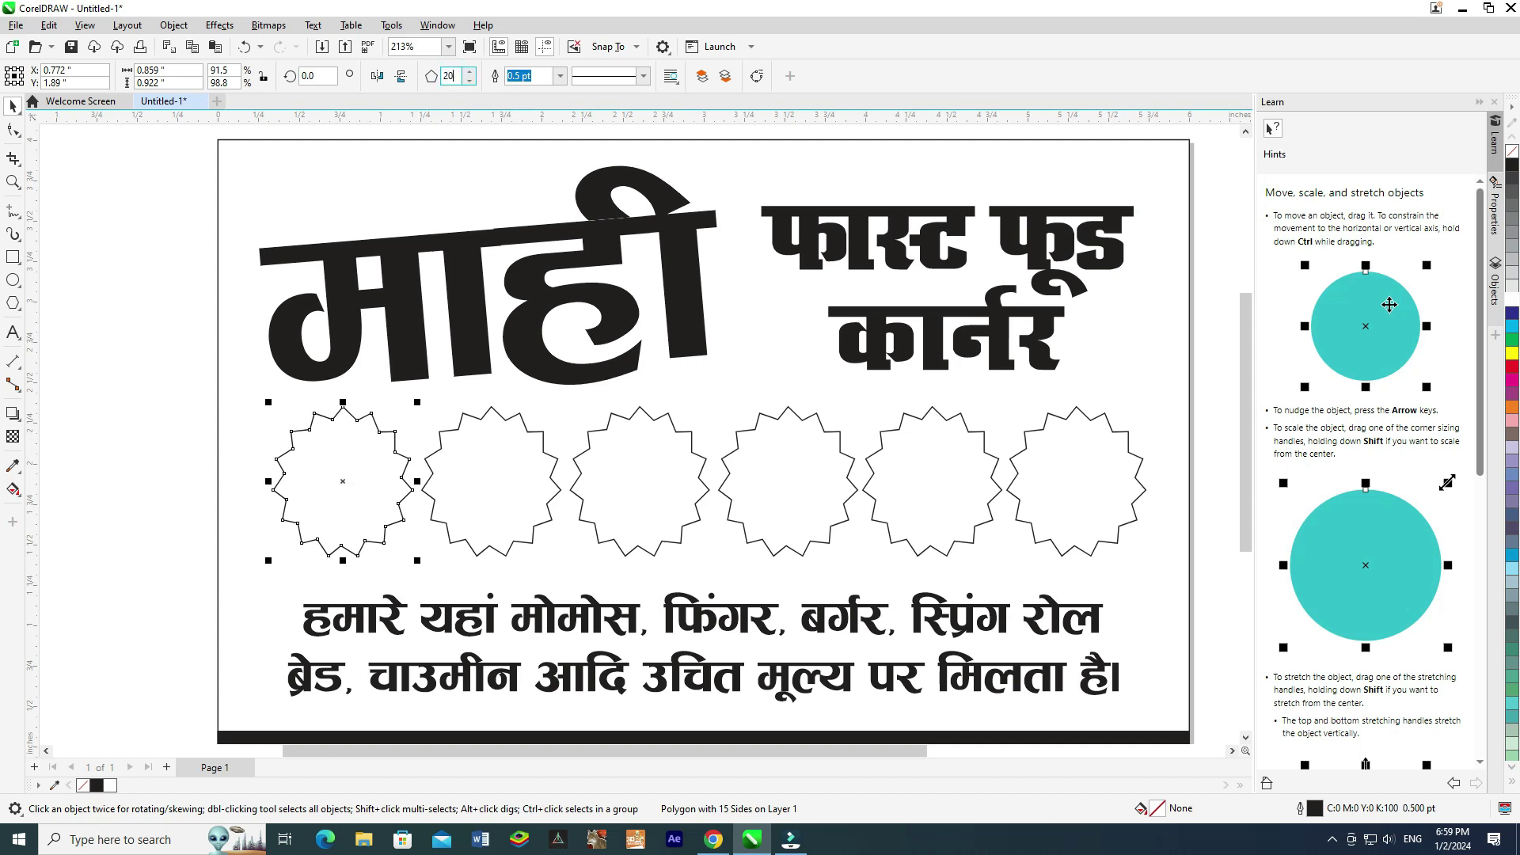
key("Return")
key("ctrl+z")
Widen the row of six starbursts to about 5.61 inches and centre it horizontally on the page.
left_click_drag(75, 344, 1187, 589)
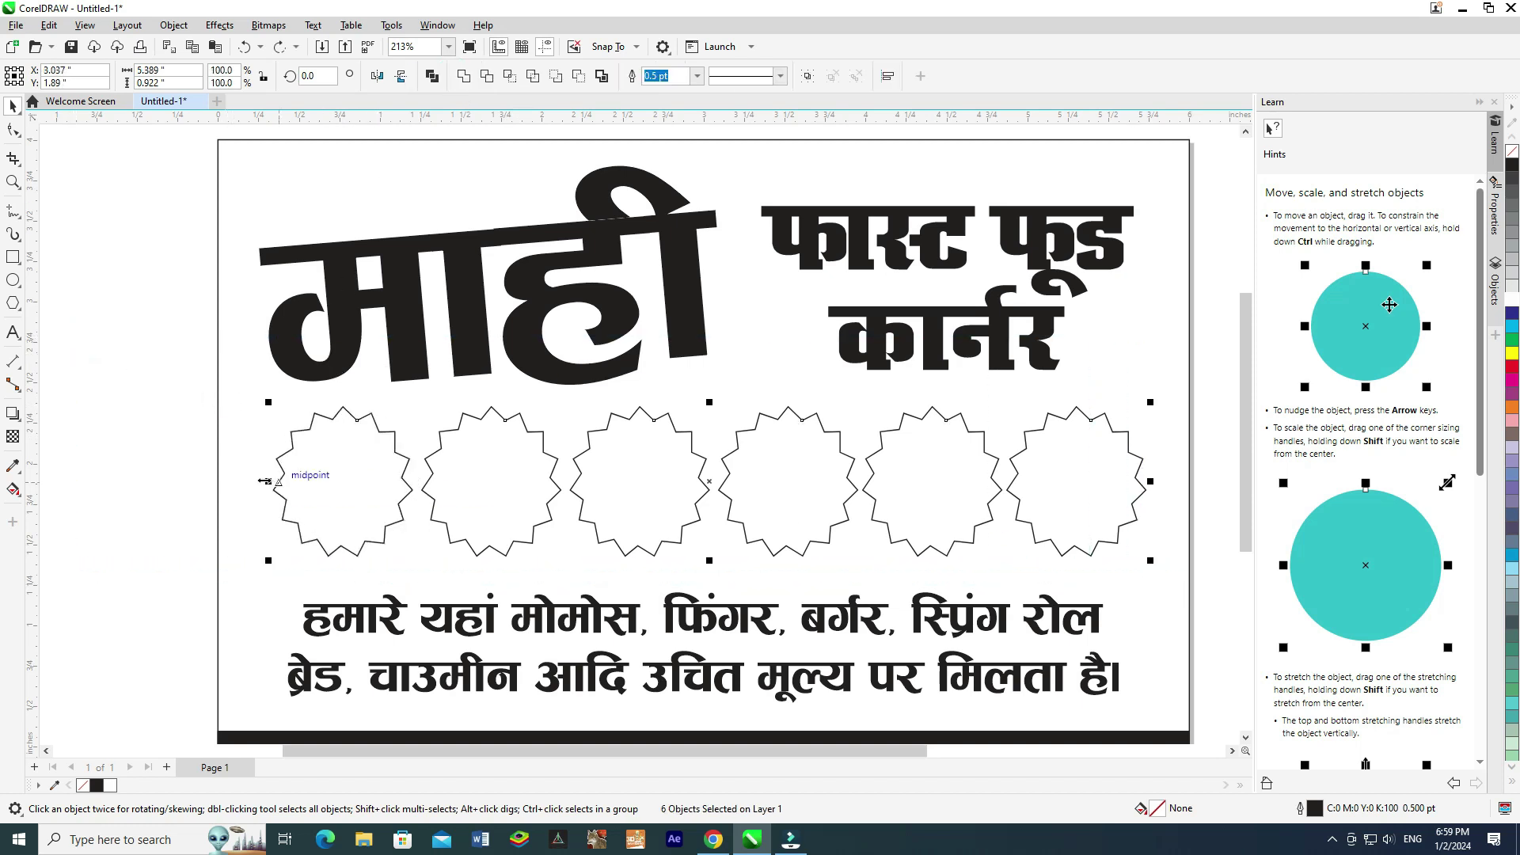
left_click_drag(268, 481, 247, 479)
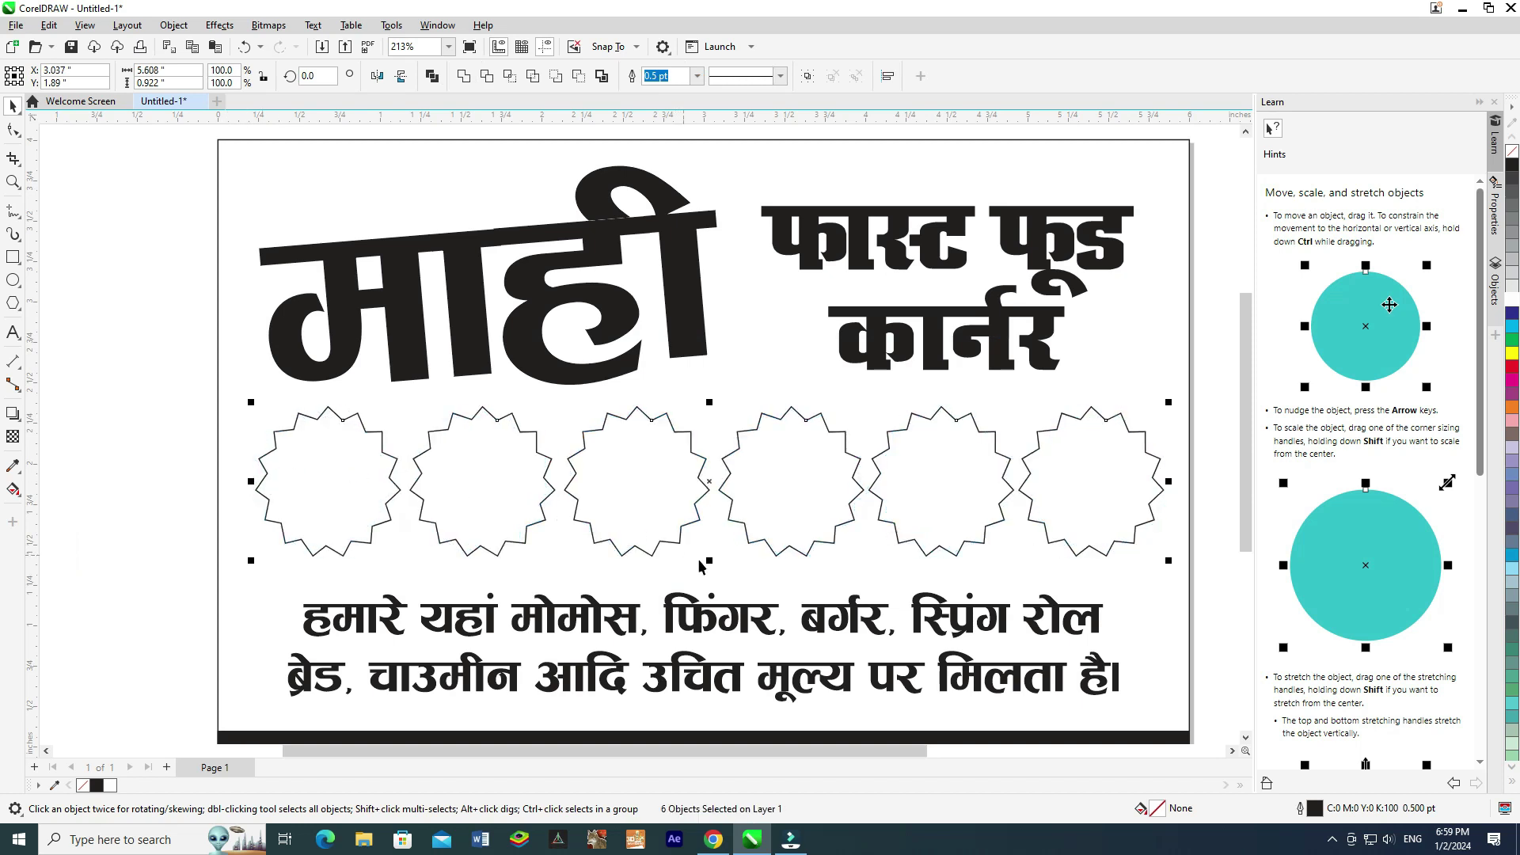
left_click(1124, 580)
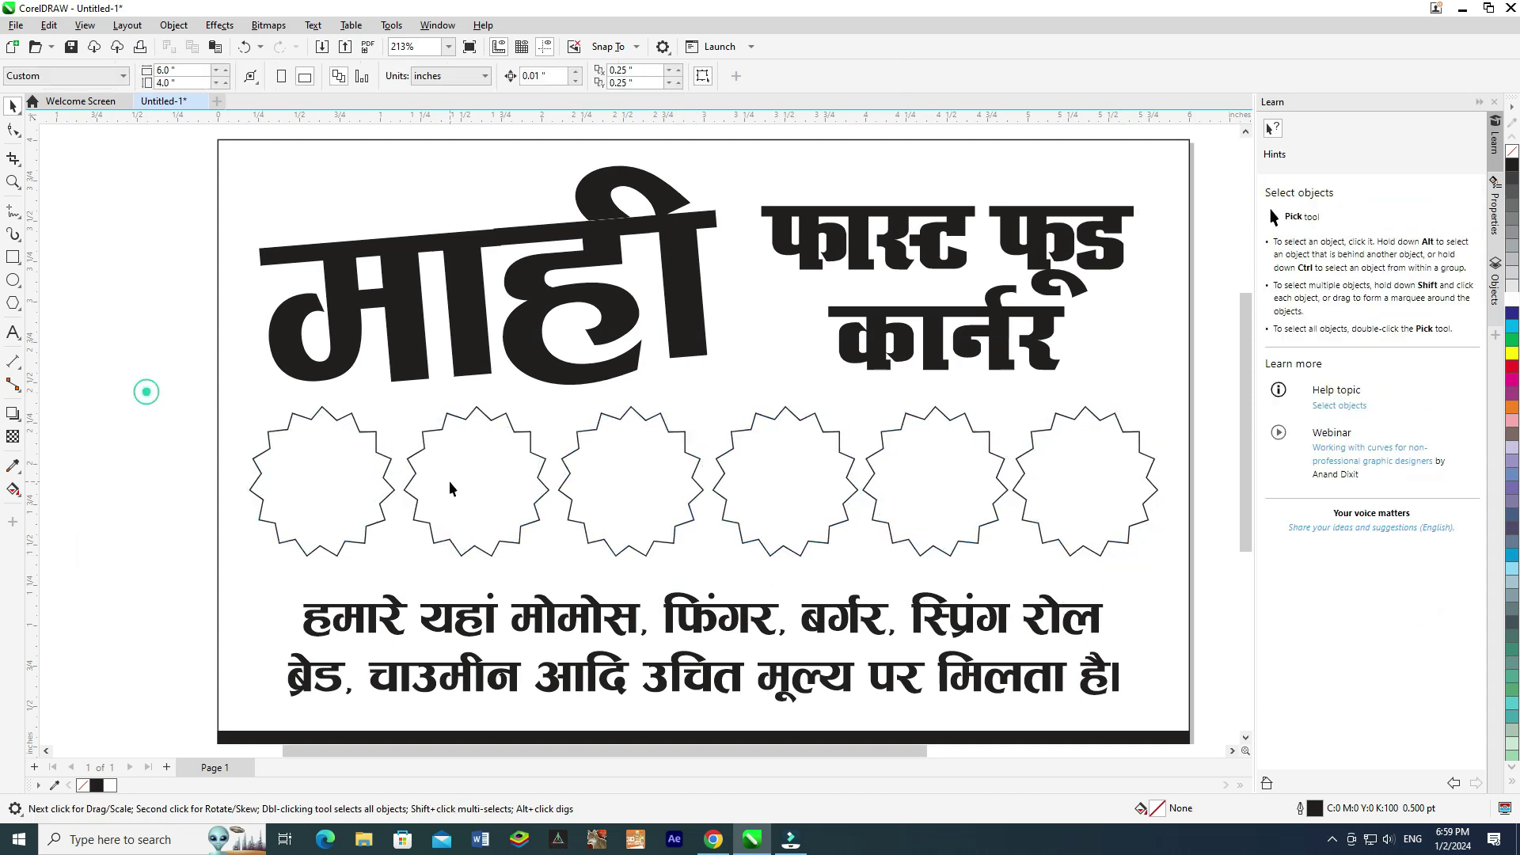
Switch to Chrome and run a Google Images search for "chowmien png" in a new tab.
left_click(713, 838)
left_click(863, 16)
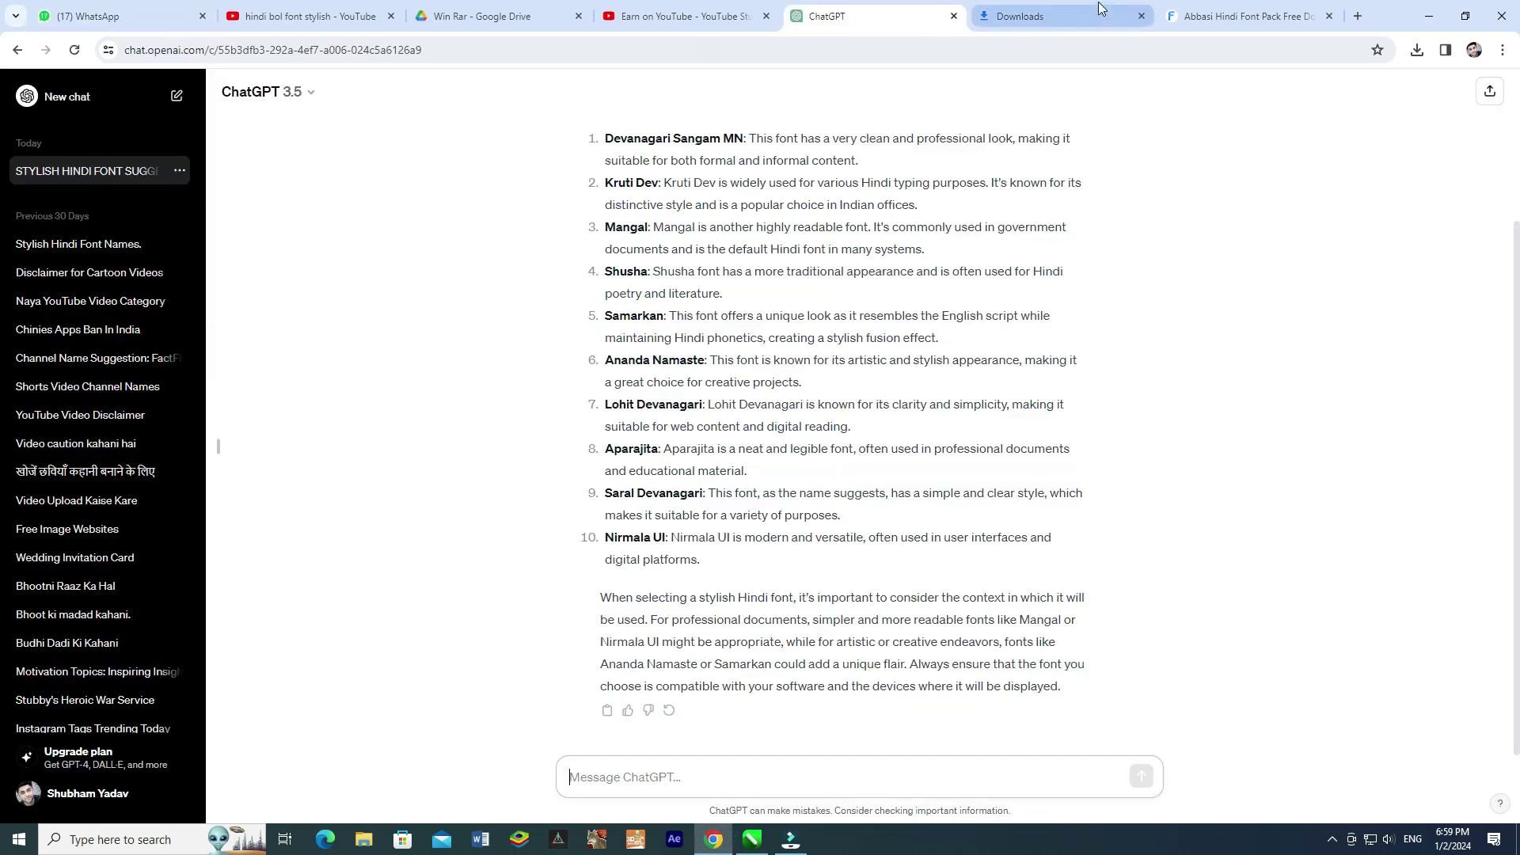
left_click(1360, 19)
type("cho")
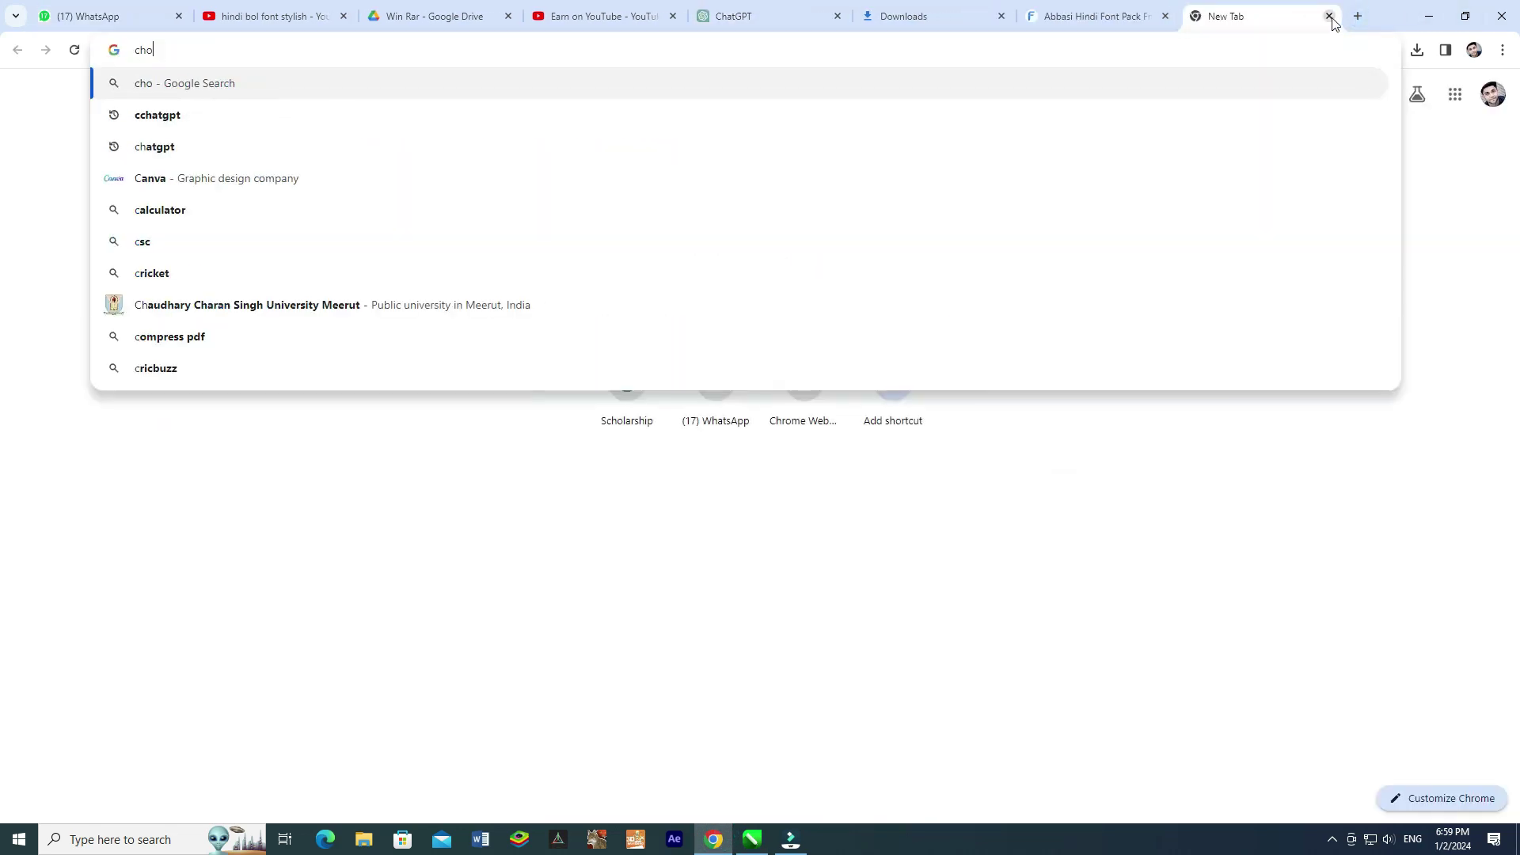
type("wmien png")
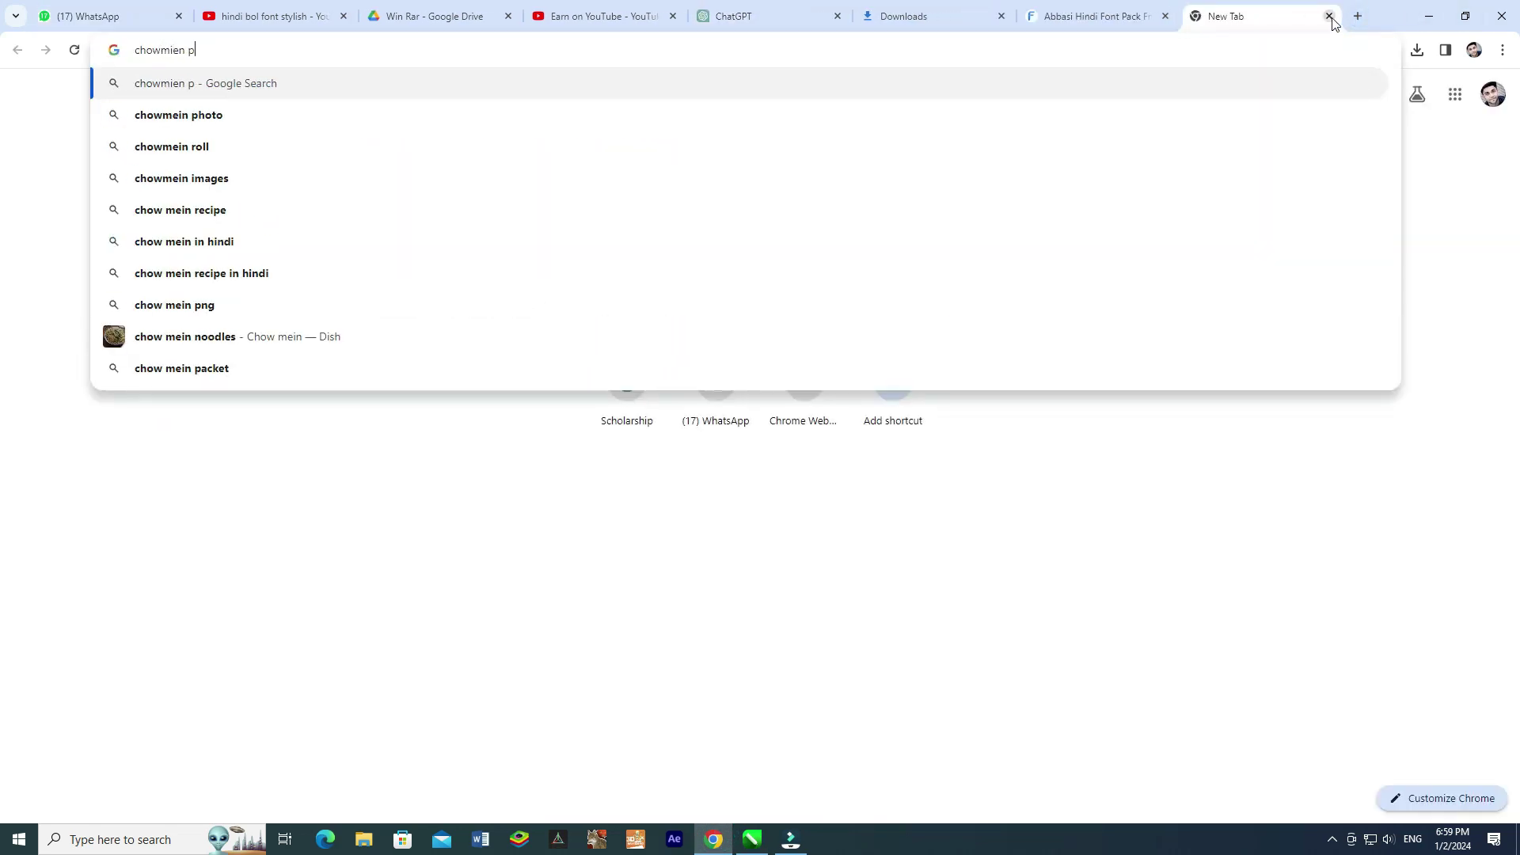
key("Return")
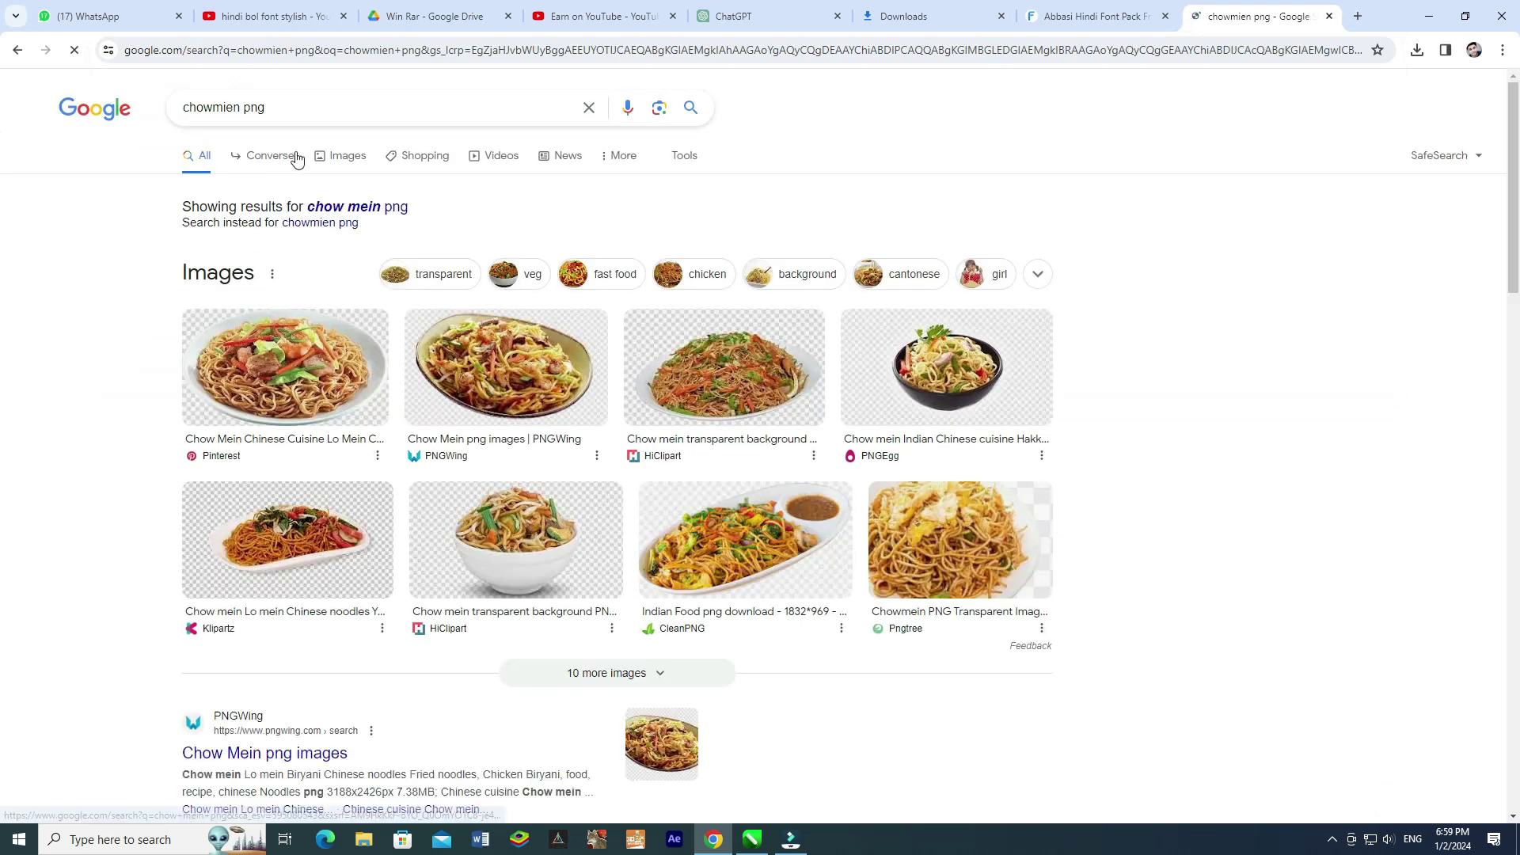
left_click(347, 158)
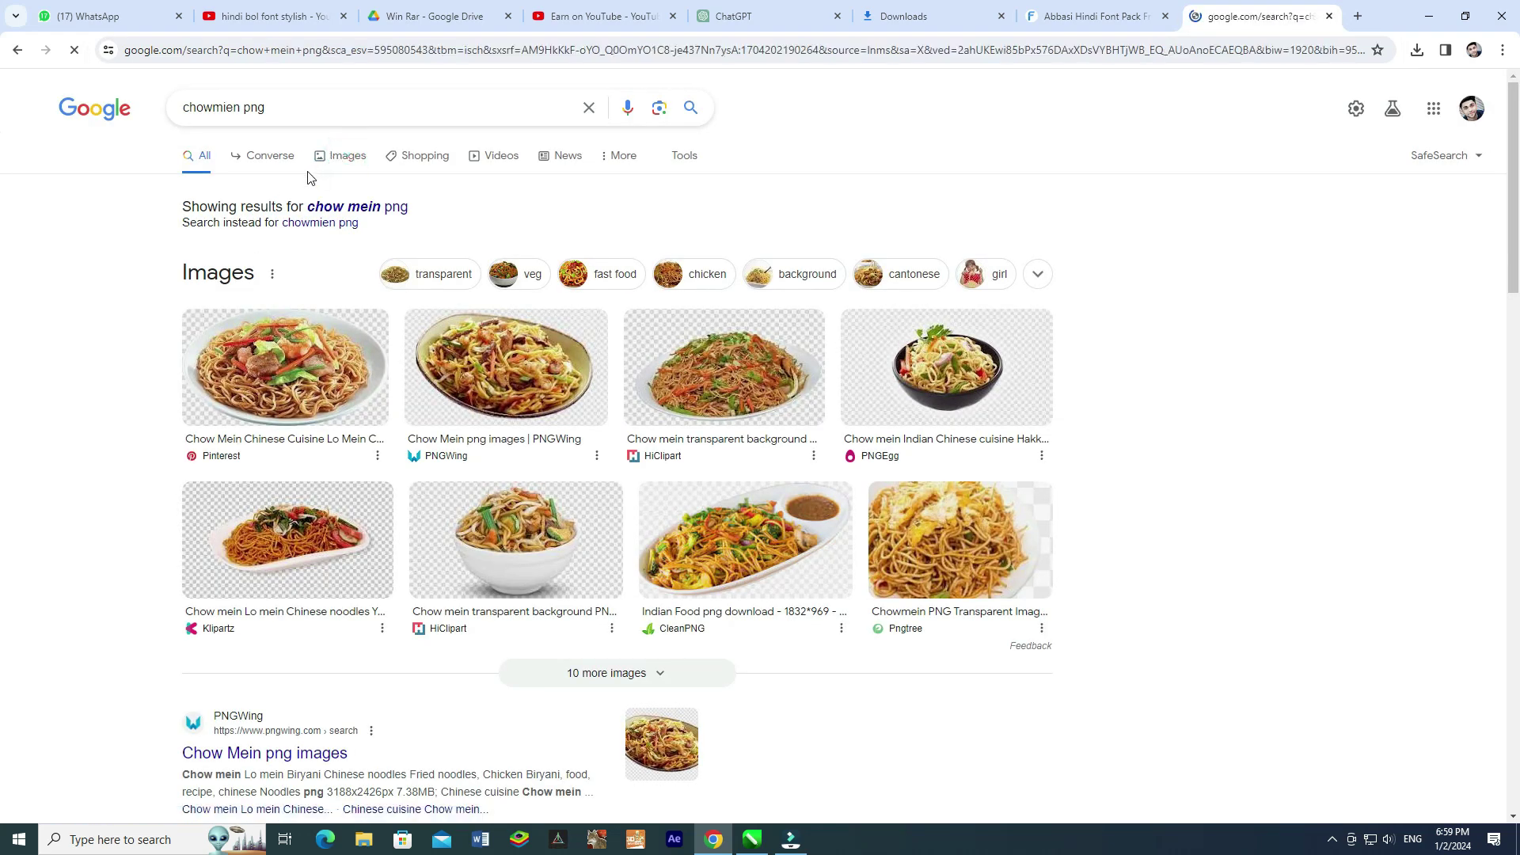
scroll(1065, 443, "down", 2)
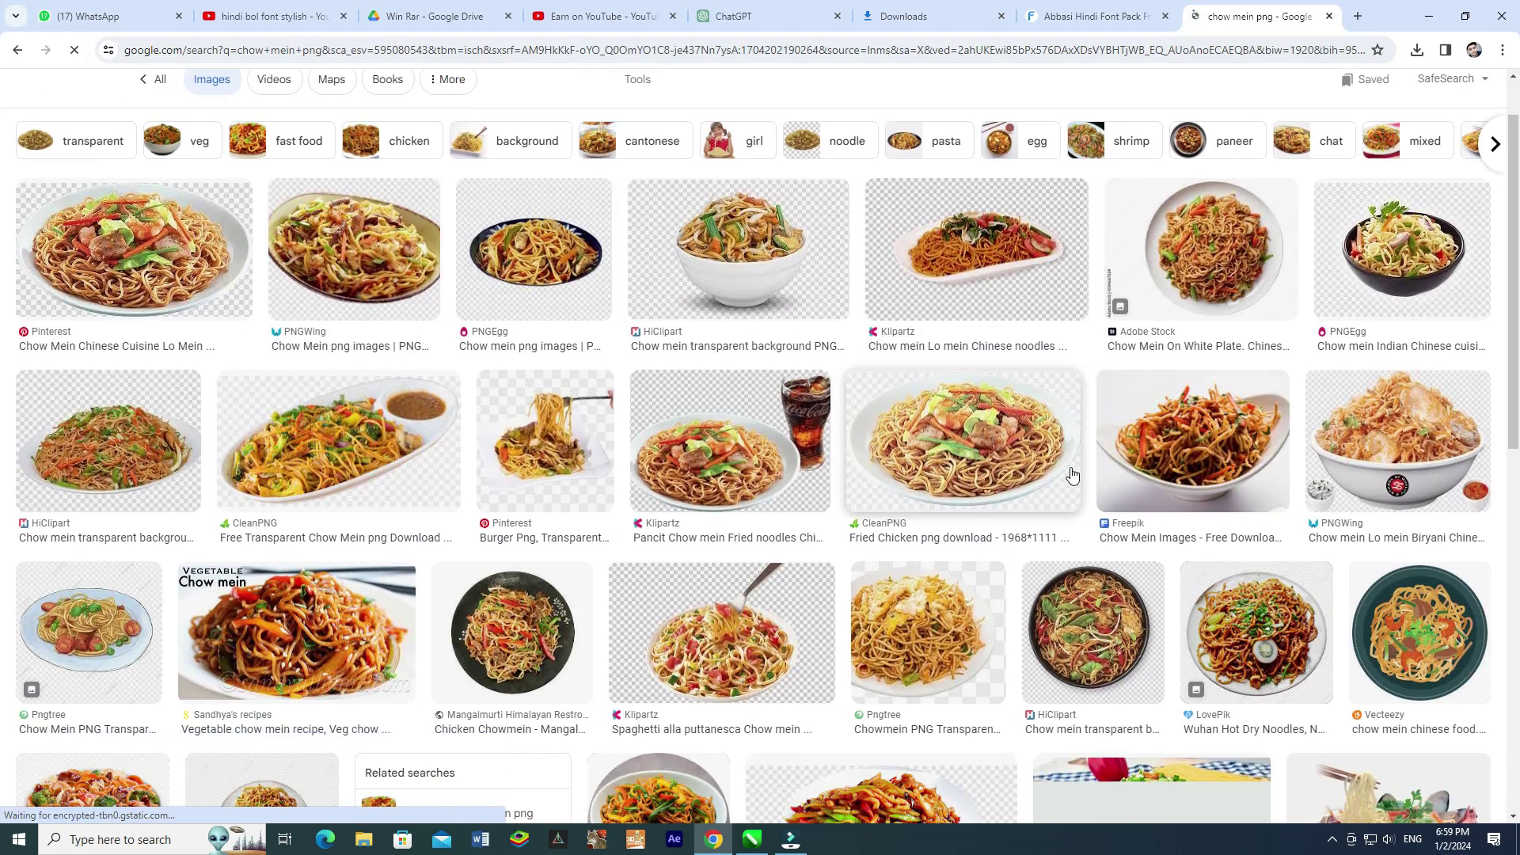
scroll(351, 546, "down", 2)
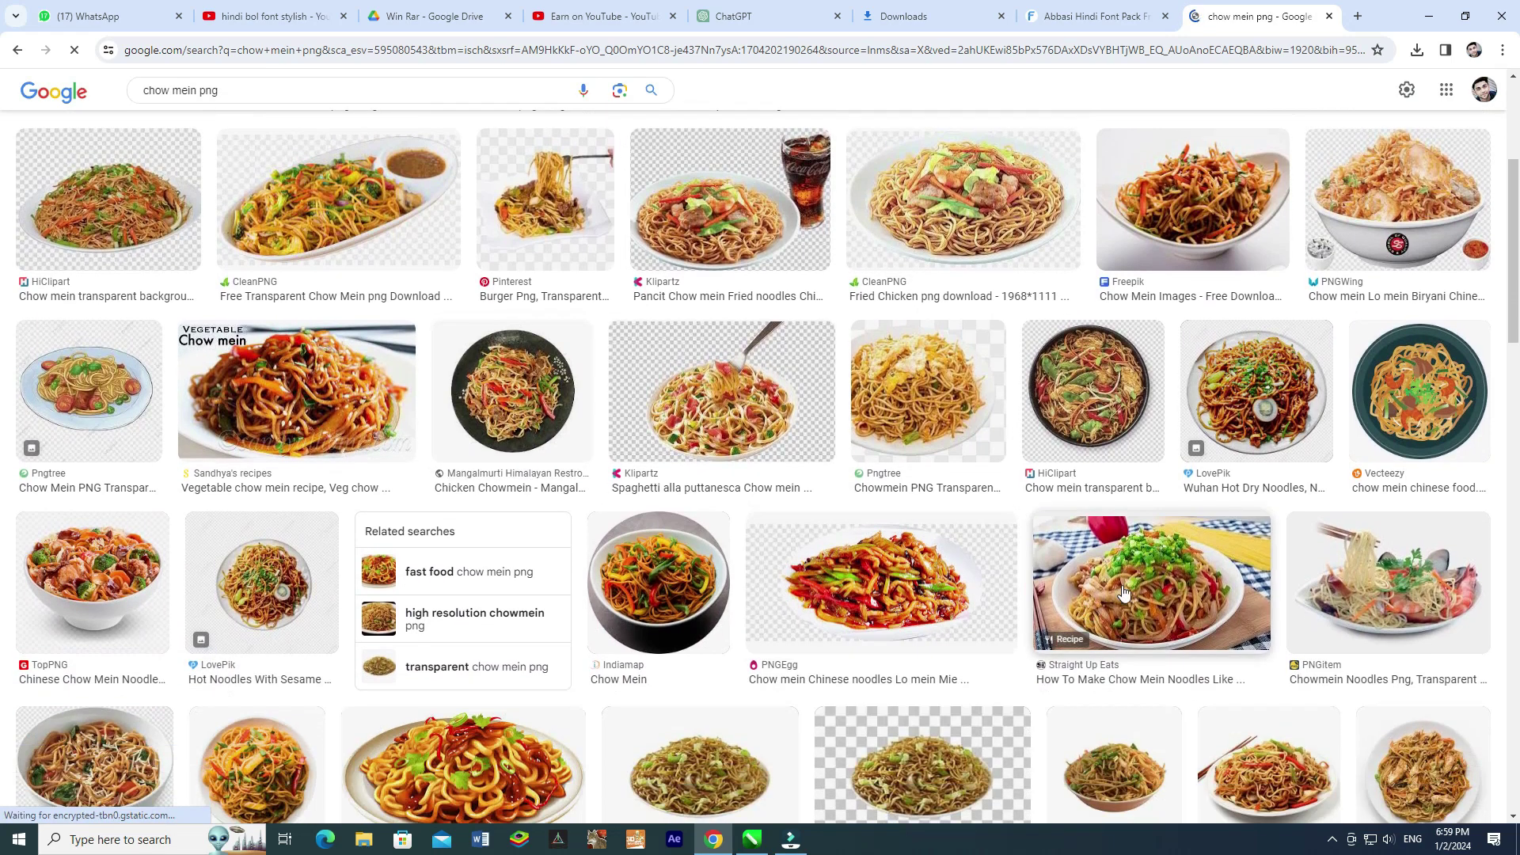
Open the Straight Up Eats noodle bowl picture in the results and copy the image.
left_click(1124, 596)
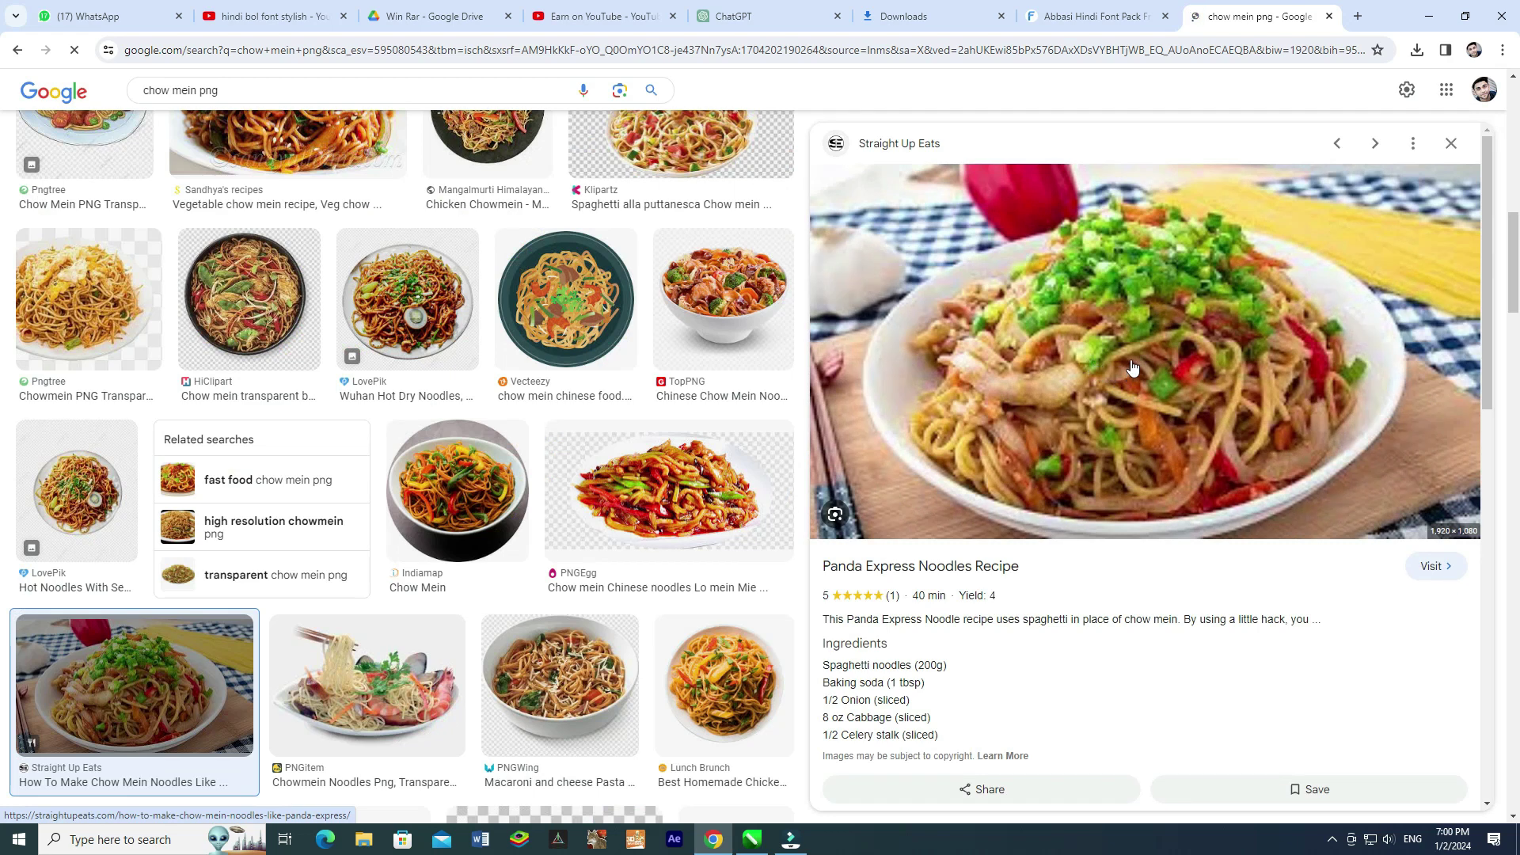
scroll(1147, 363, "down", 1)
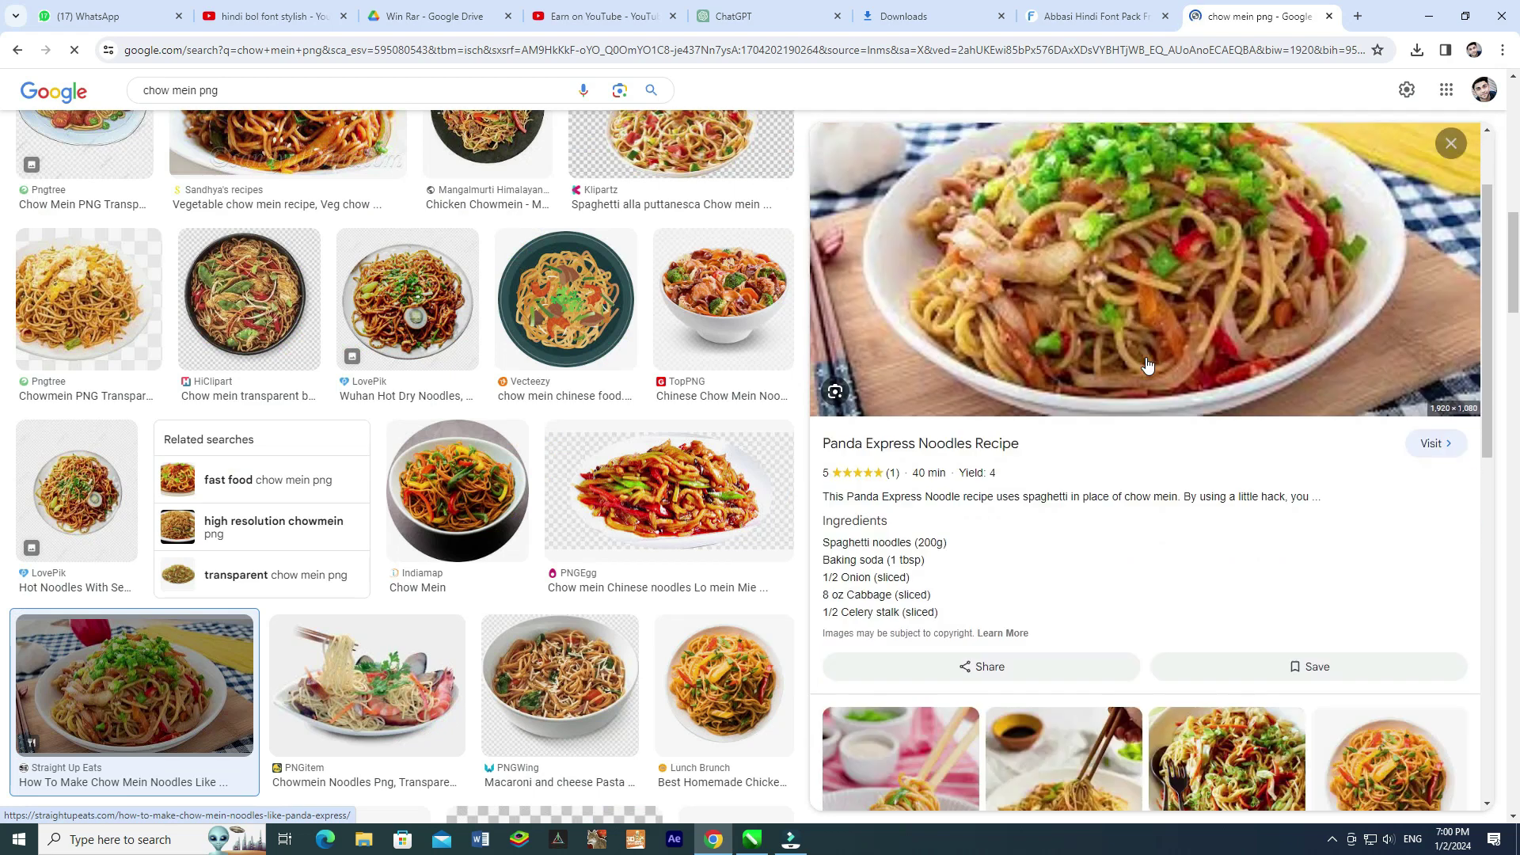
right_click(1140, 311)
scroll(1085, 383, "down", 2)
scroll(1140, 391, "up", 2)
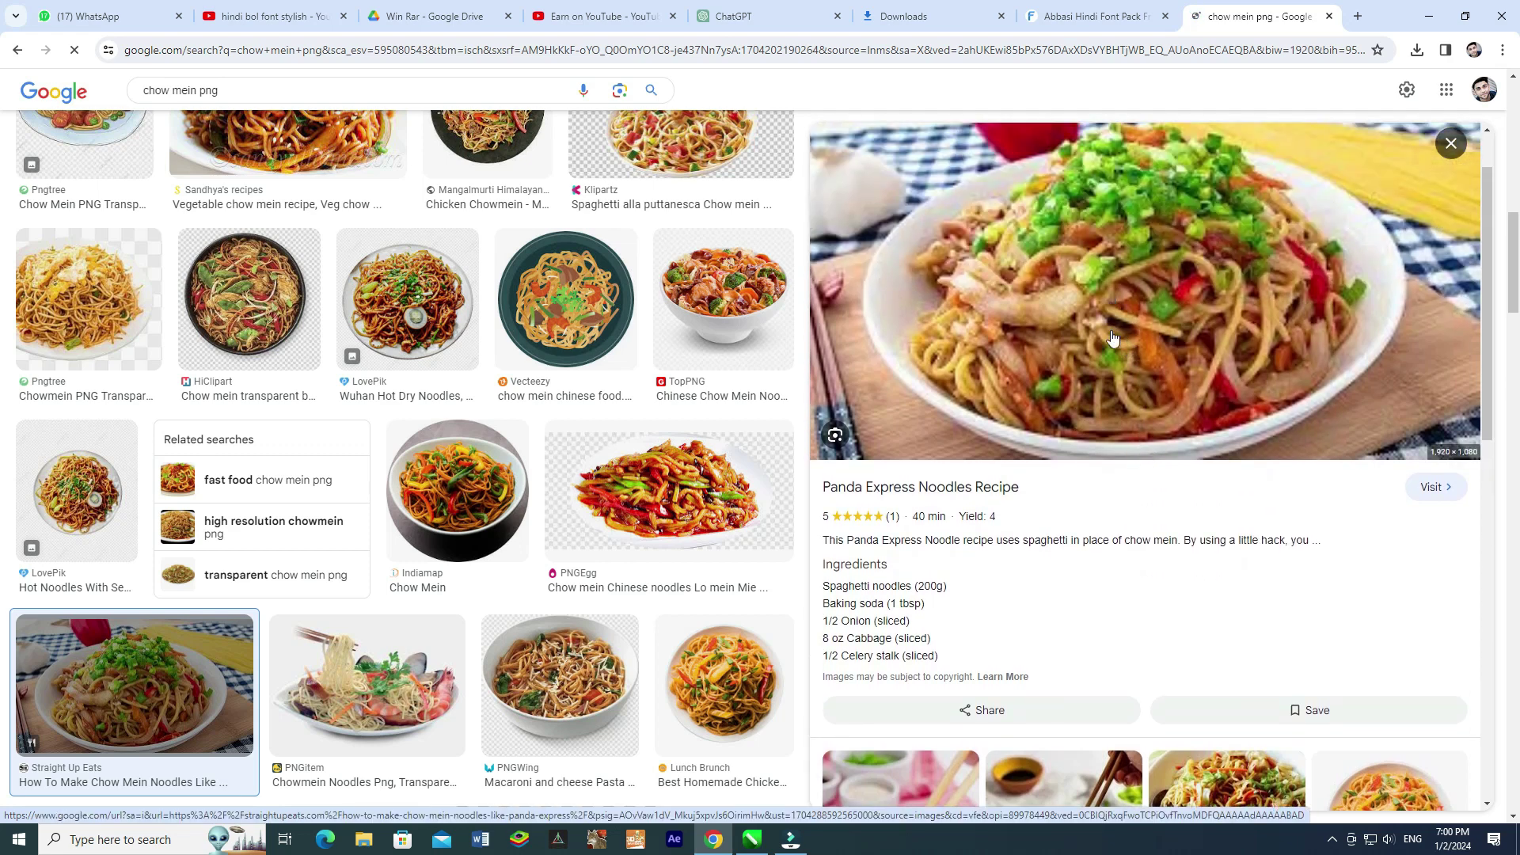
scroll(1112, 341, "down", 1)
scroll(1111, 380, "up", 1)
scroll(1106, 435, "down", 3)
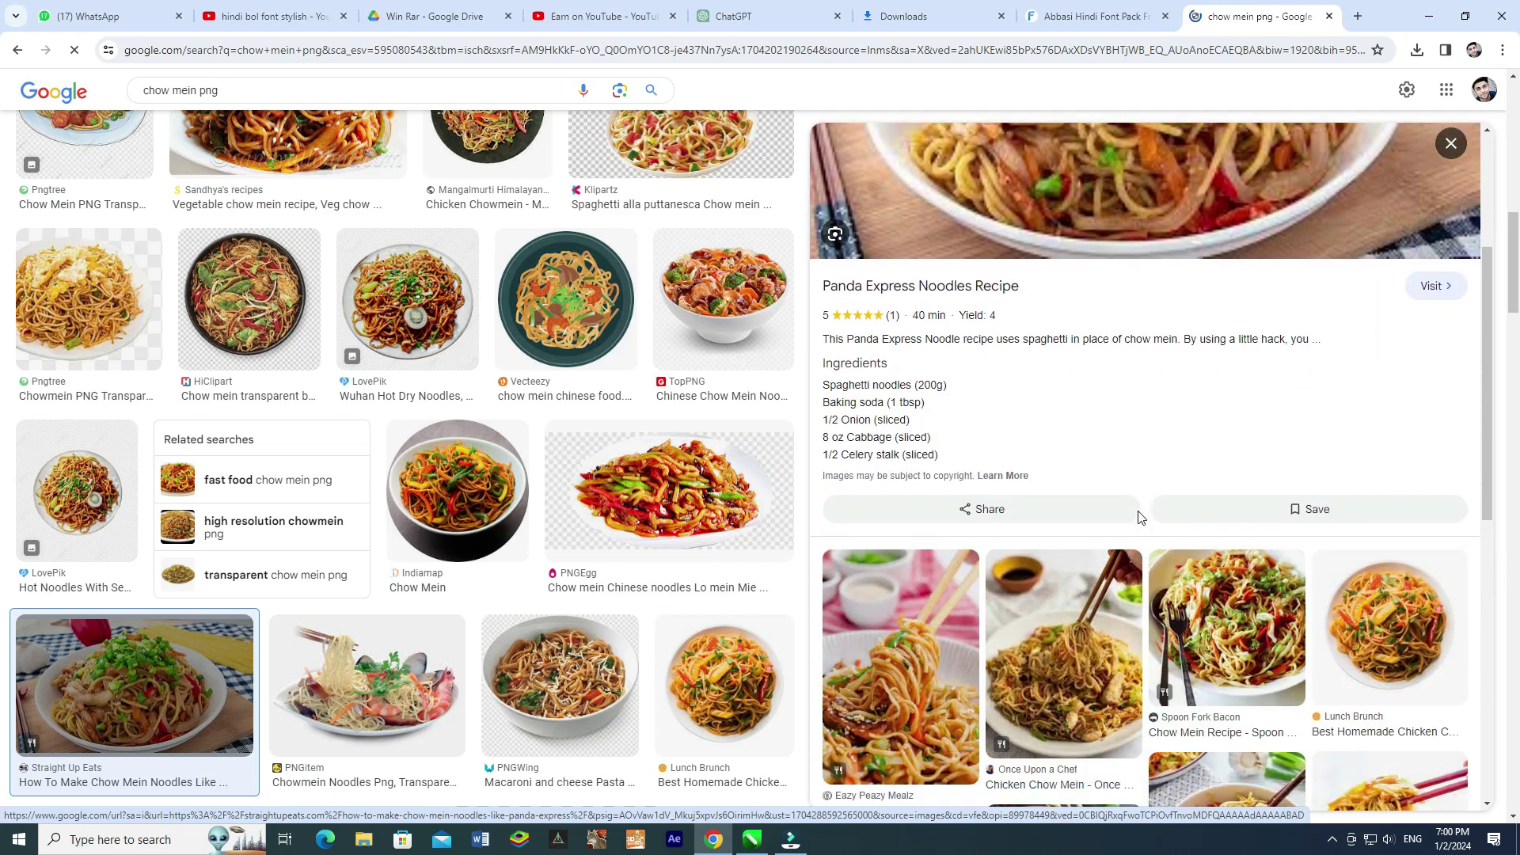
scroll(1140, 516, "up", 4)
right_click(1110, 353)
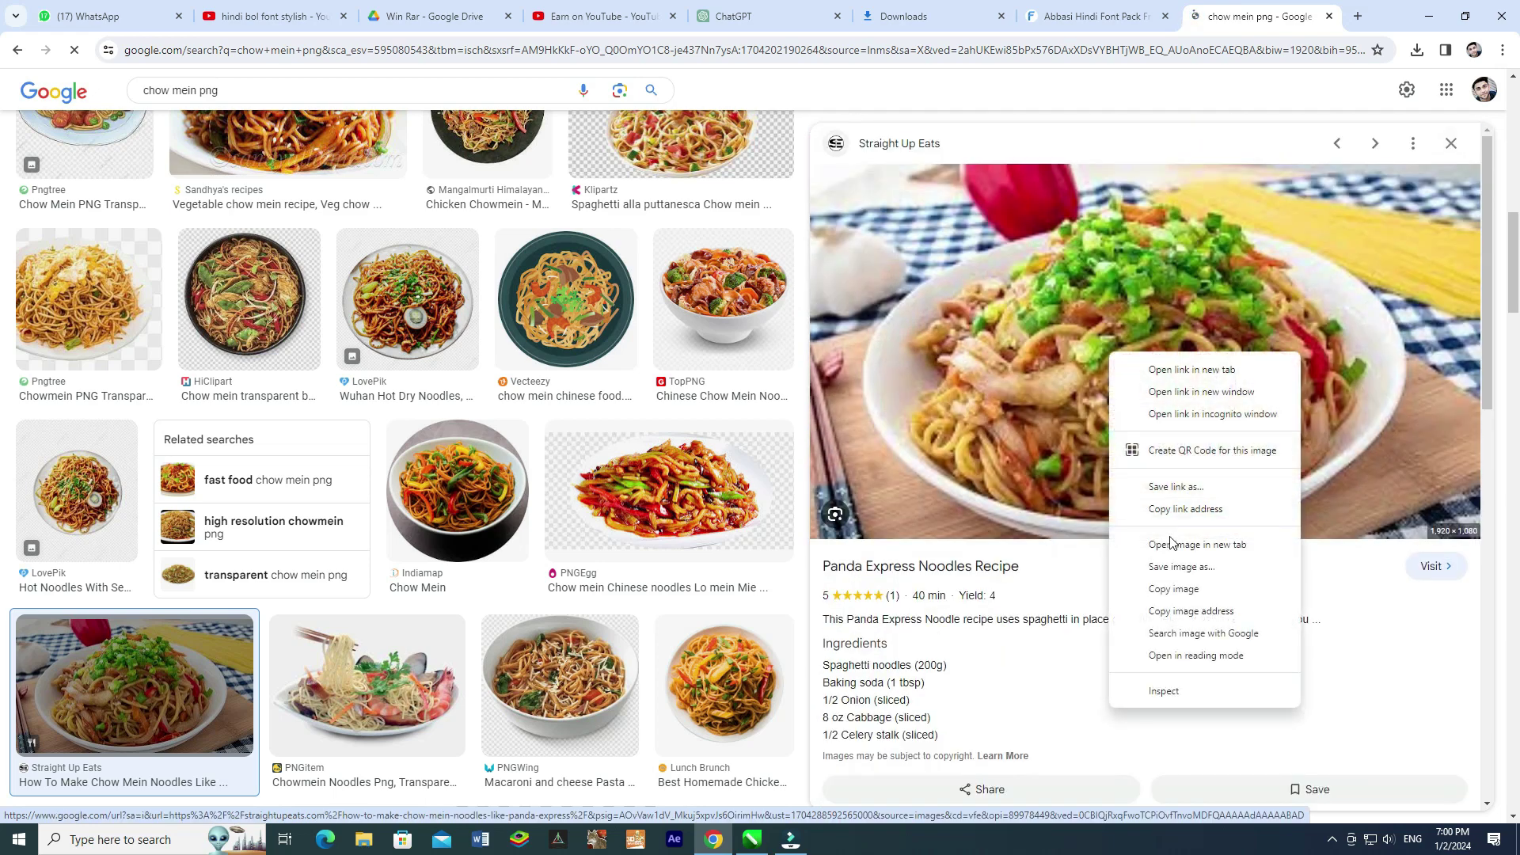
left_click(1174, 590)
Switch to CorelDRAW, paste the noodle picture, scale it to about 1.74 by 0.98 inches and place it behind the leftmost starburst.
key("alt+Tab")
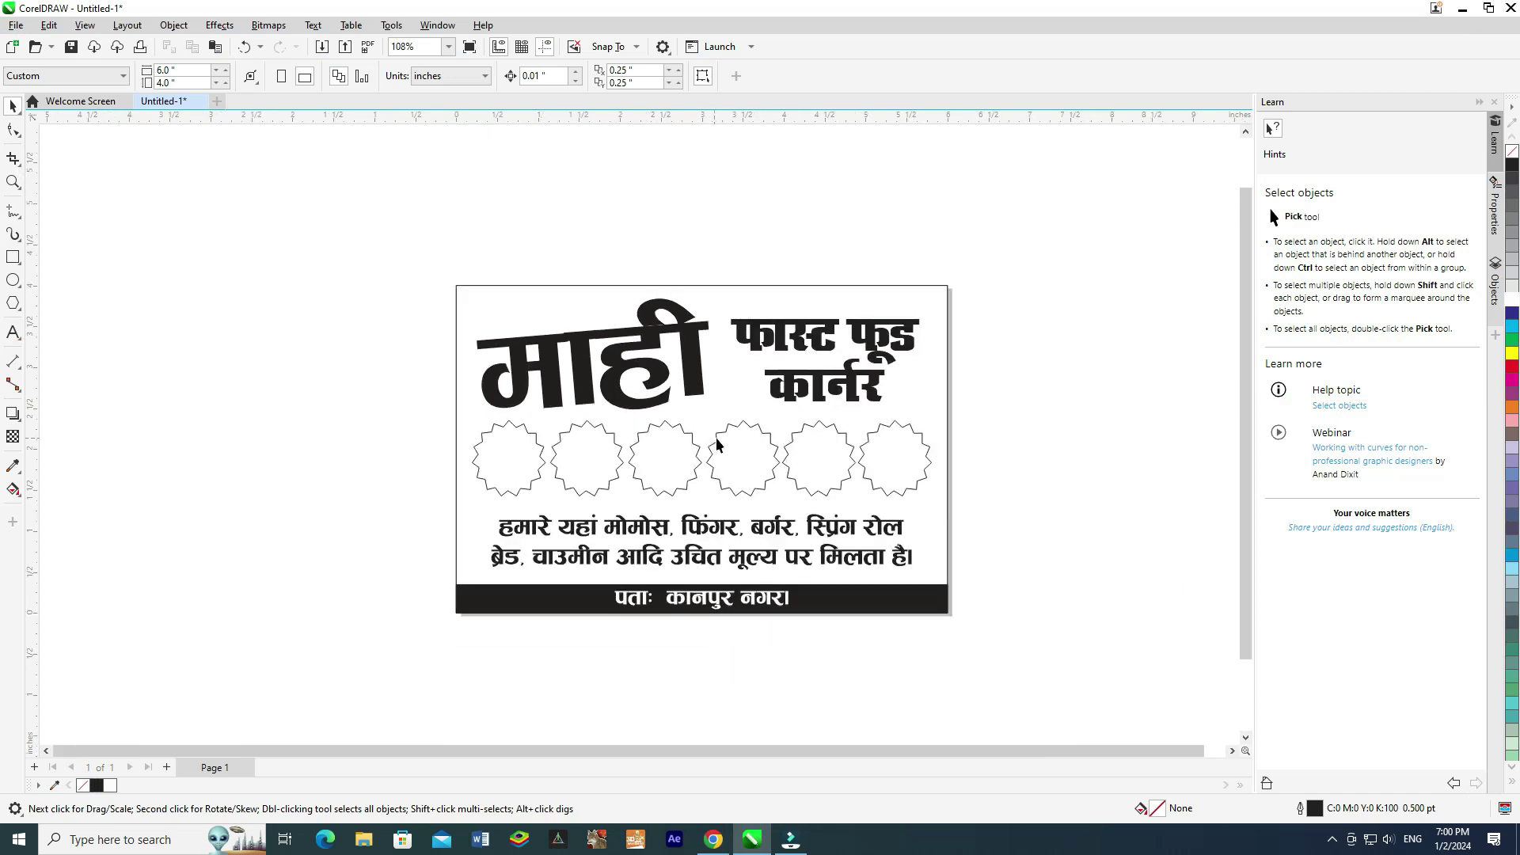
key("ctrl+v")
left_click_drag(881, 348, 786, 402)
scroll(726, 460, "up", 3)
left_click_drag(714, 447, 333, 459)
scroll(391, 448, "up", 2)
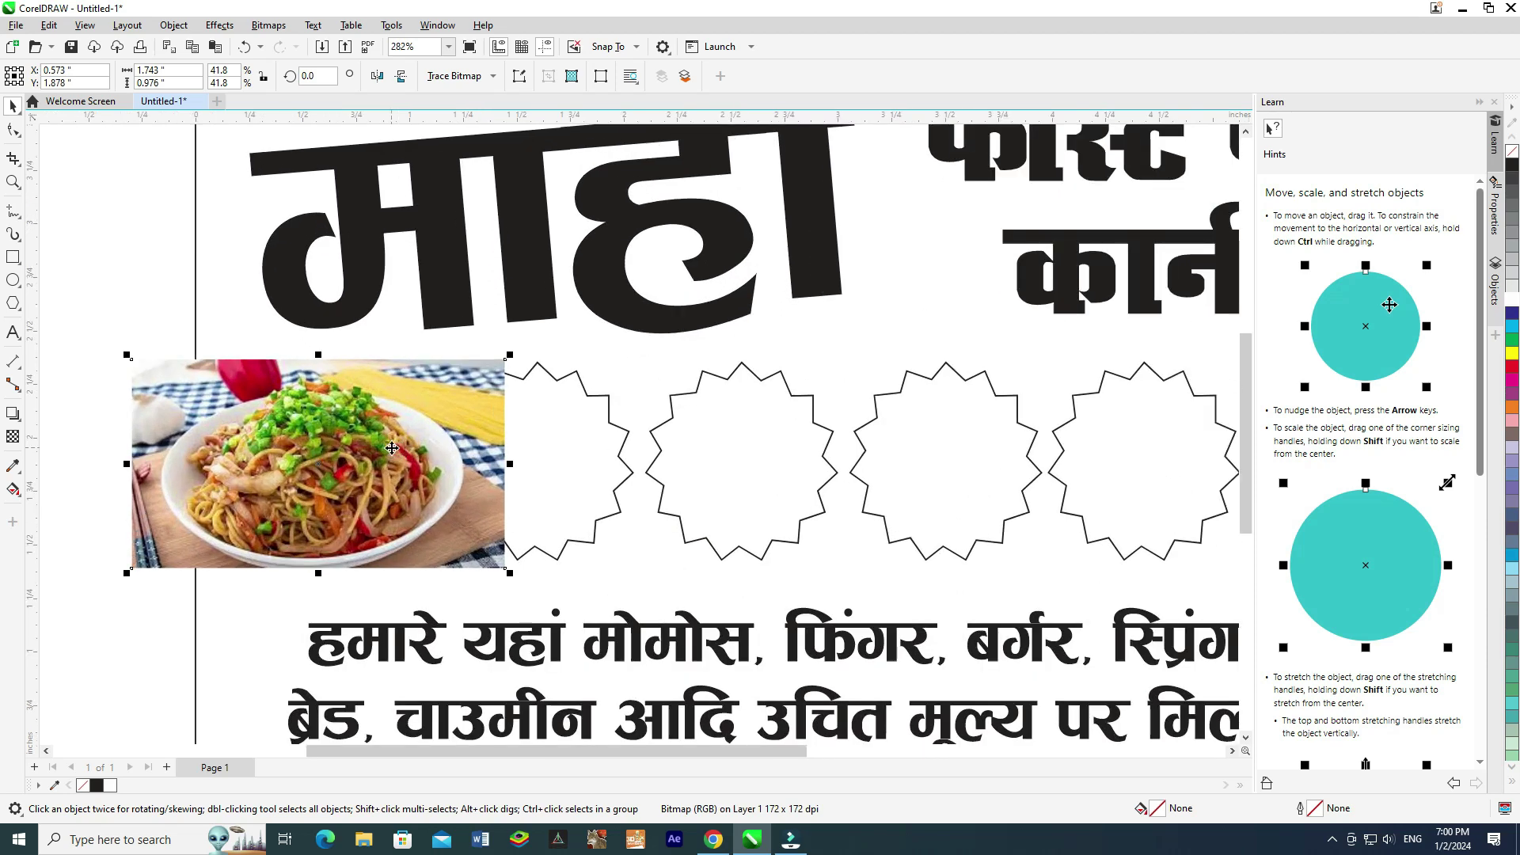
key("shift+Page_Down")
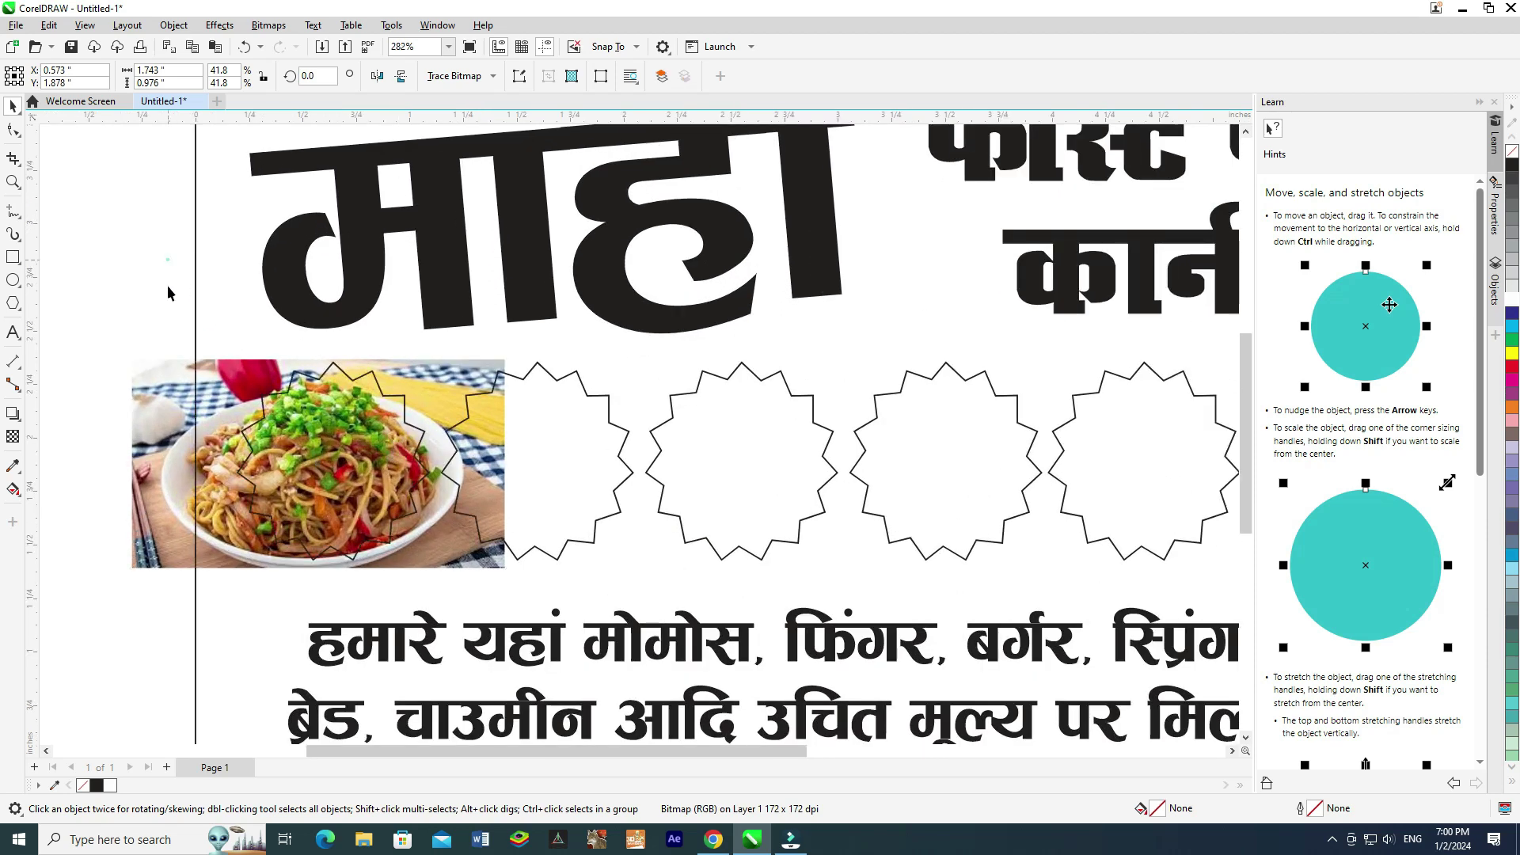
Try to PowerClip the noodle picture into the grouped row of starbursts, and undo it.
left_click(122, 385)
right_click(145, 379)
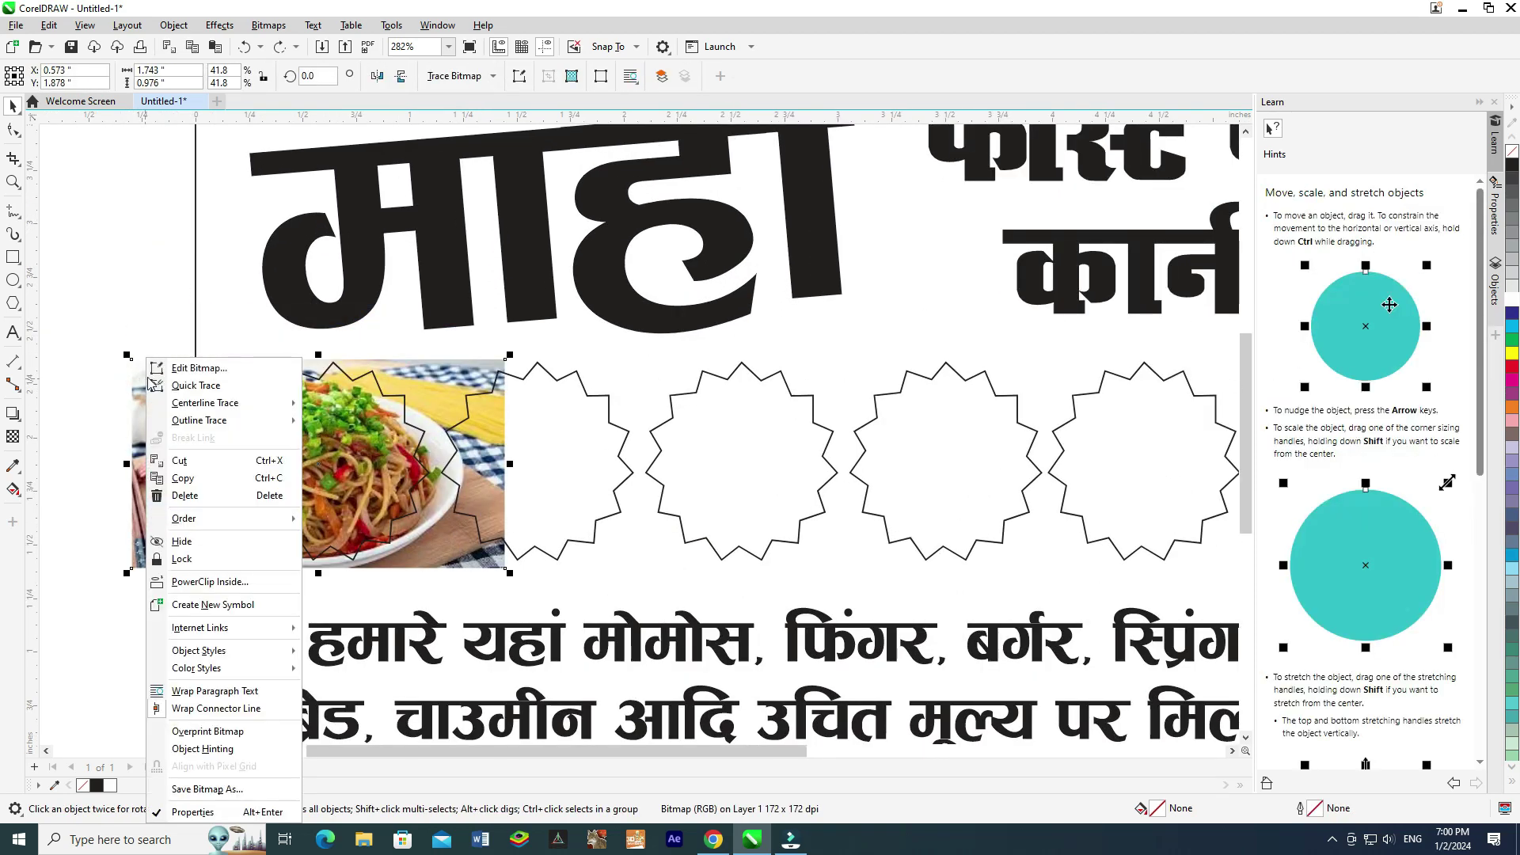
left_click(236, 582)
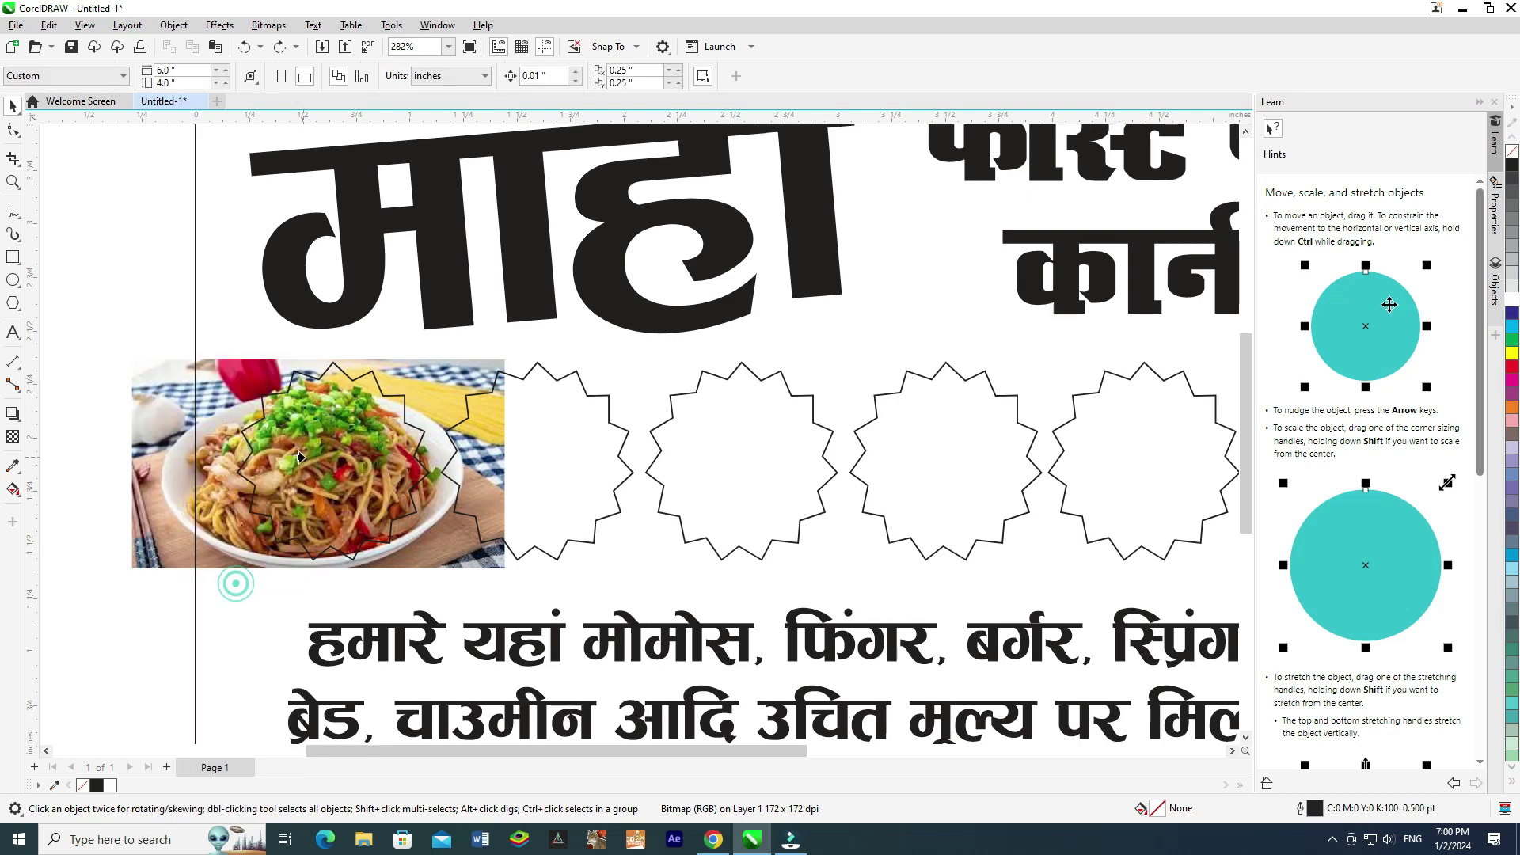
left_click(303, 449)
scroll(328, 458, "up", 1)
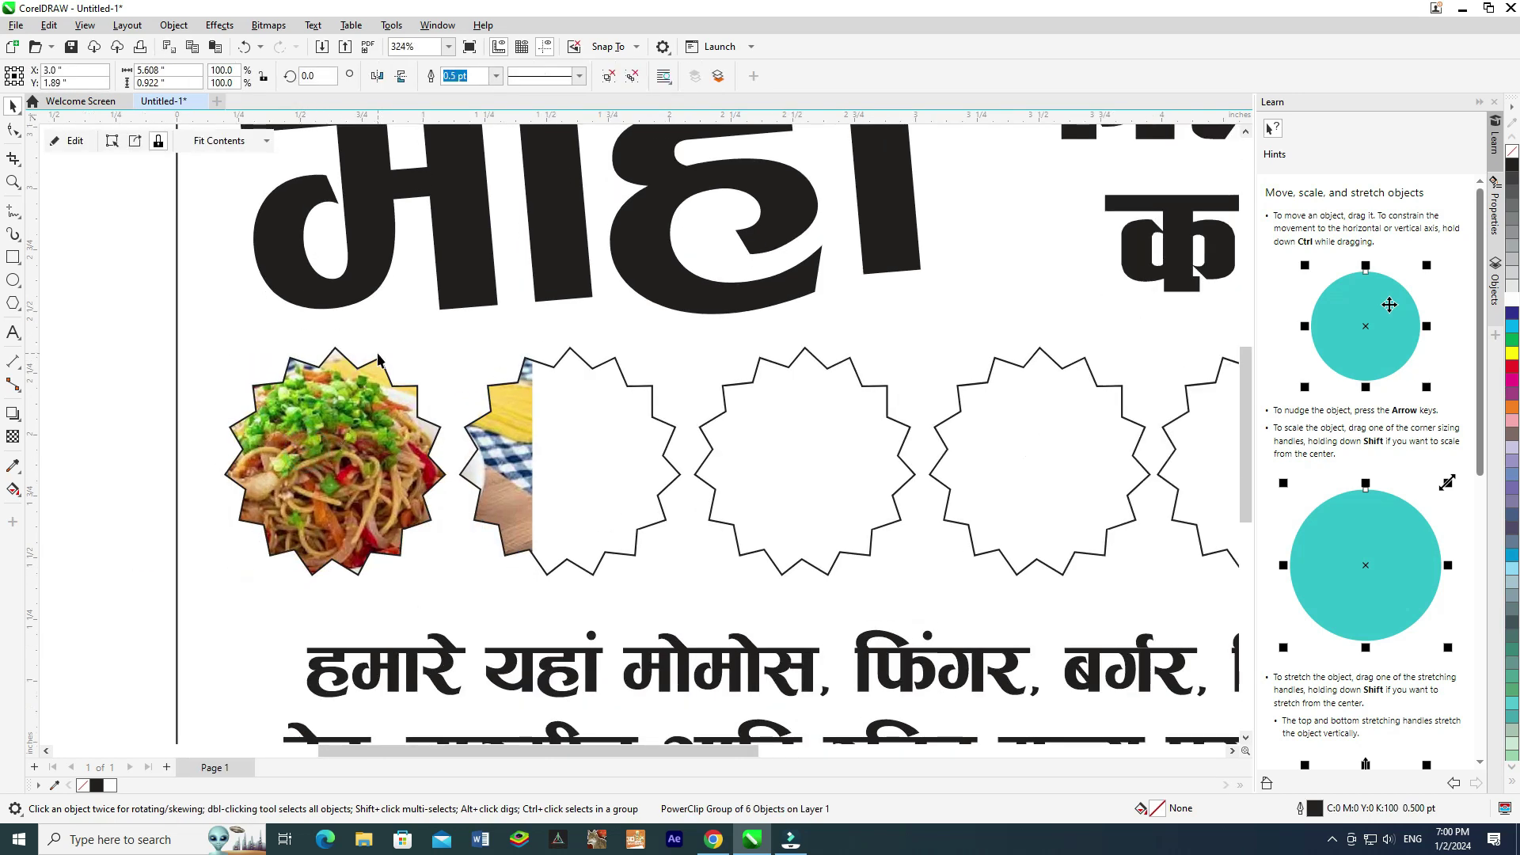
key("ctrl+z")
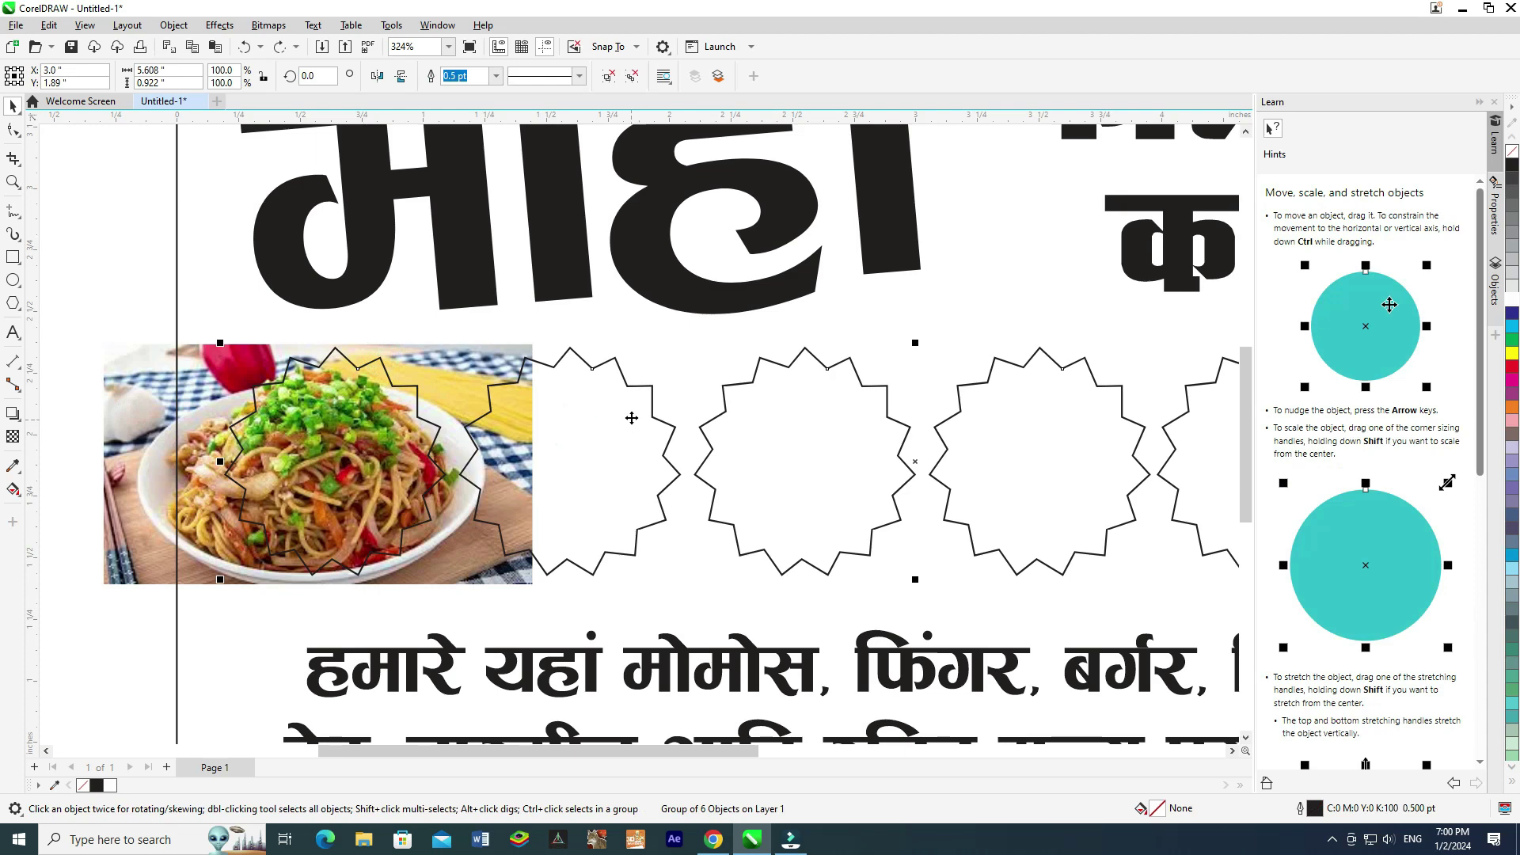
Ungroup the starbursts and PowerClip the noodle picture inside the leftmost one.
key("ctrl+u")
right_click(149, 358)
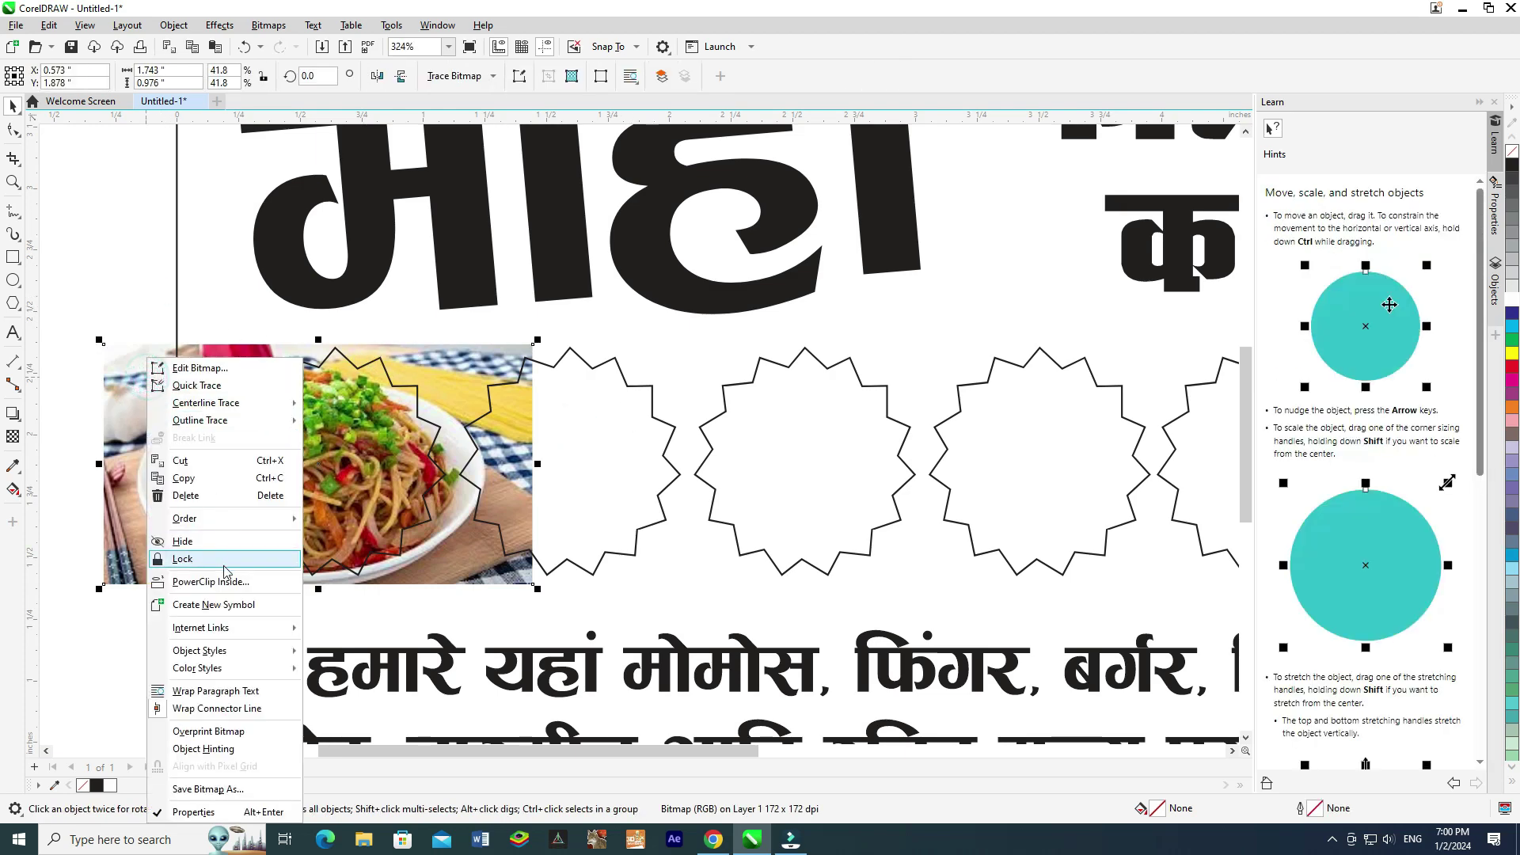
left_click(233, 582)
left_click(336, 473)
Edit the leftmost starburst's PowerClip contents, scaling the noodle picture to about 1.68 by 0.94 inches, and finish editing.
double_click(341, 468)
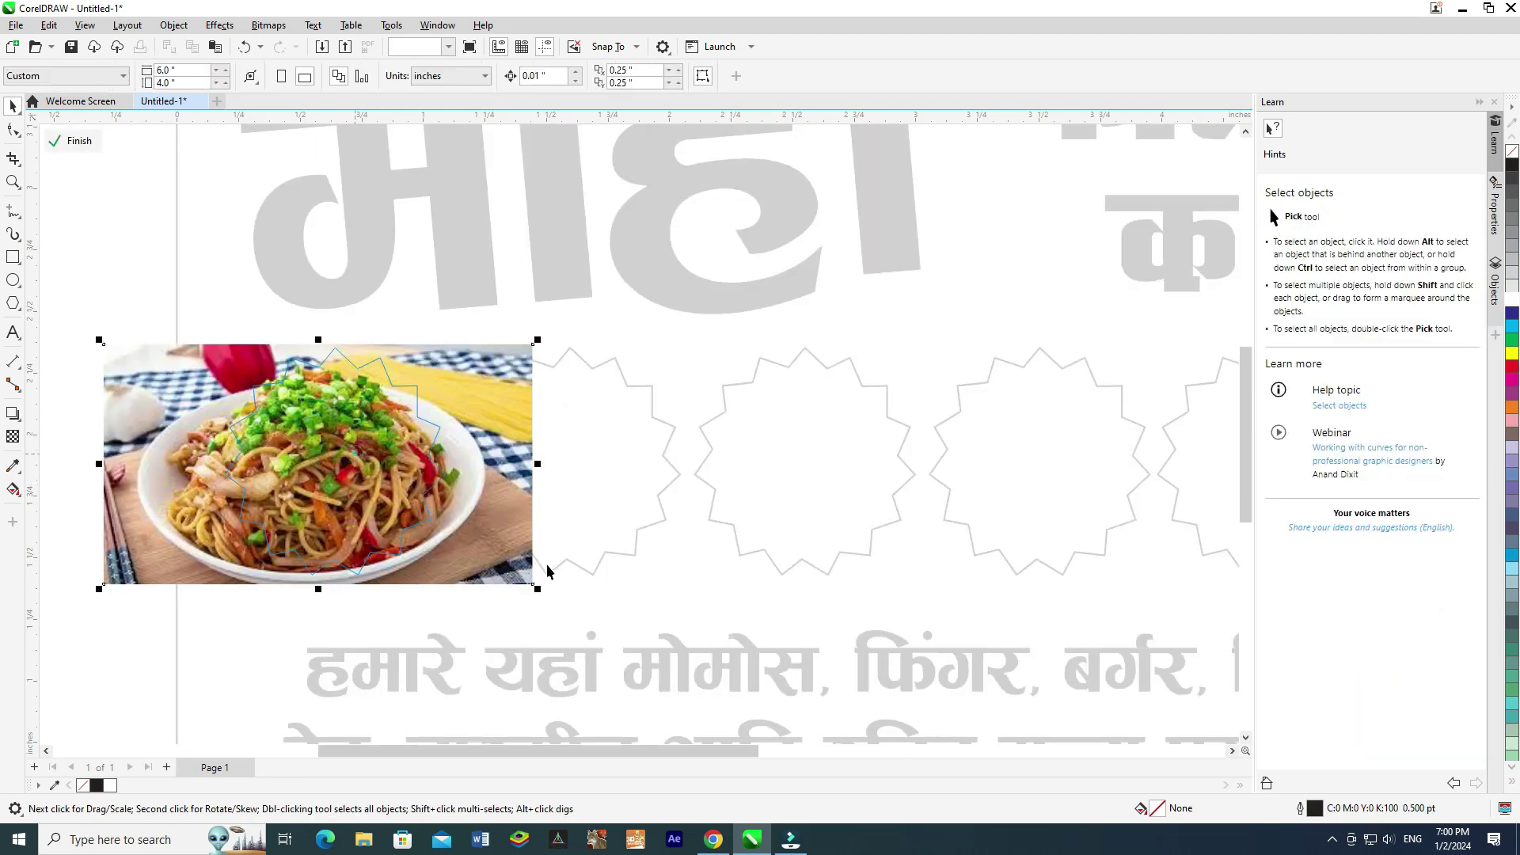
left_click_drag(540, 590, 524, 581)
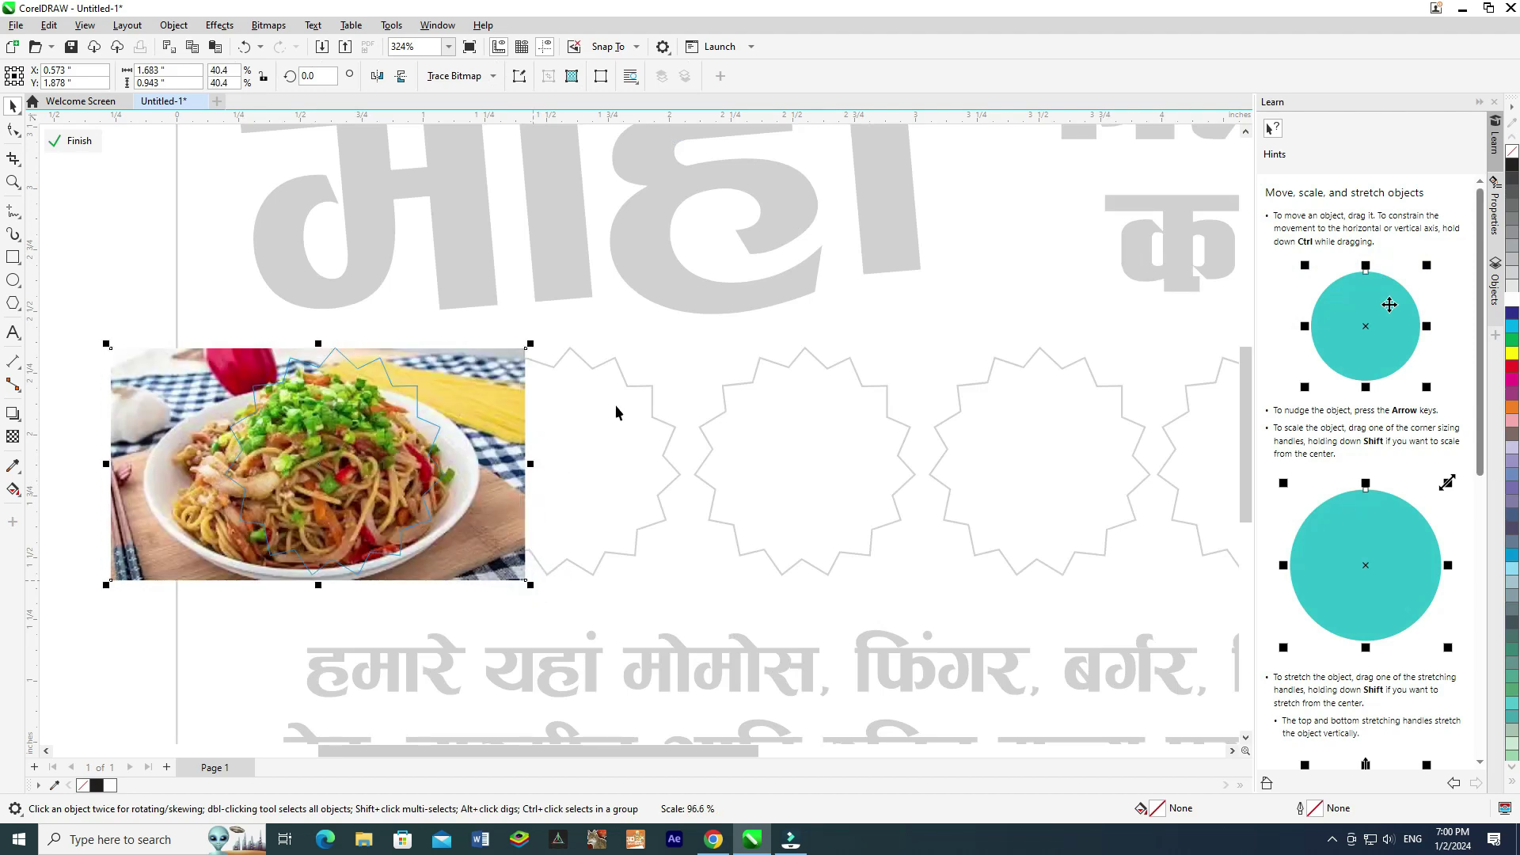
left_click(624, 387)
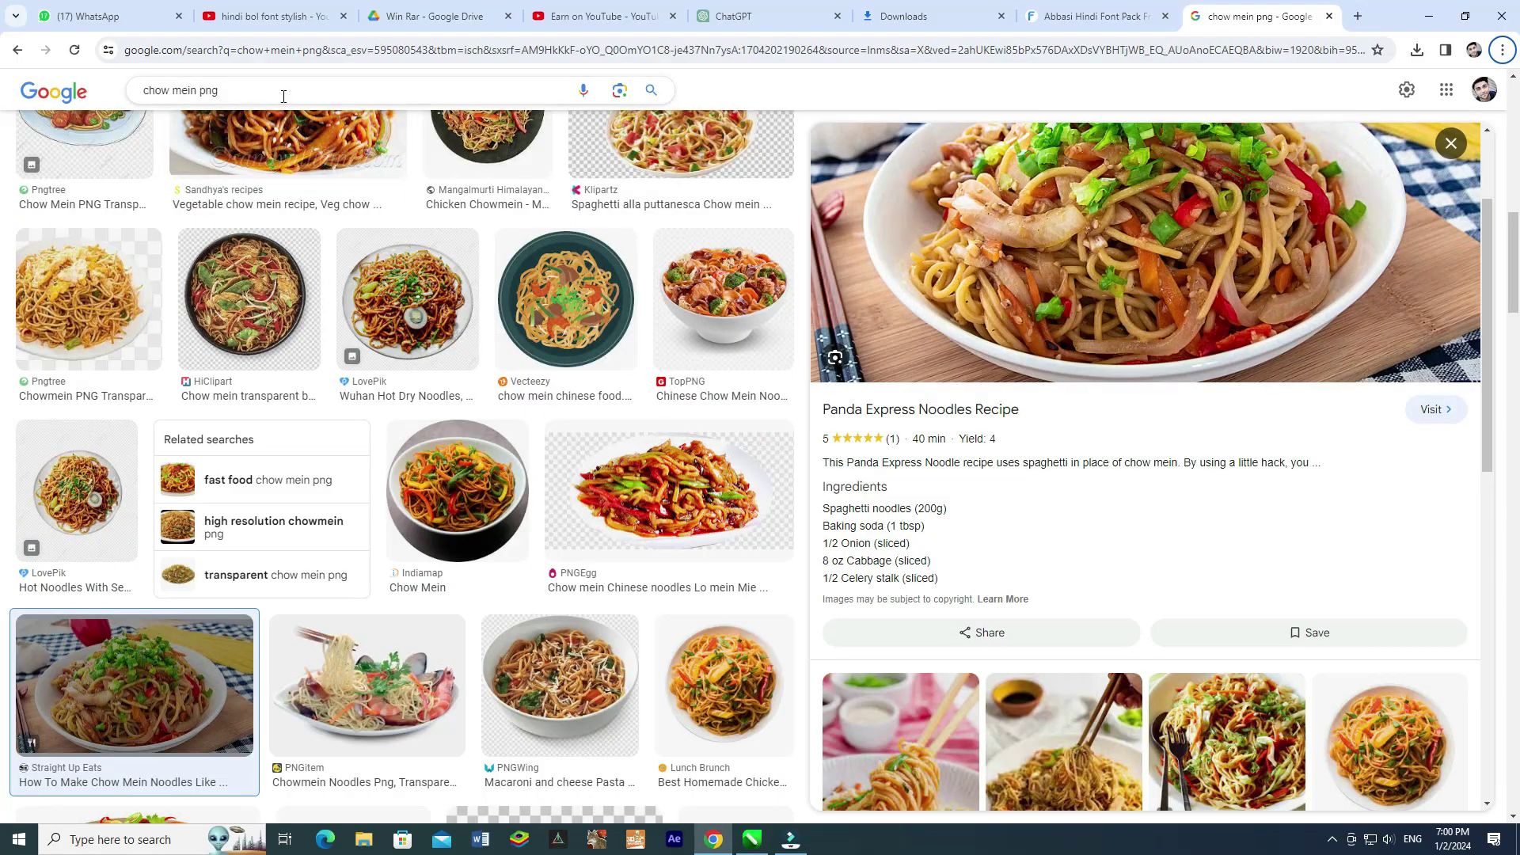
Search Google Images in Chrome for "momos" and copy the Geek Robocook Fried Veg Momos picture.
left_click(281, 92)
type("momos")
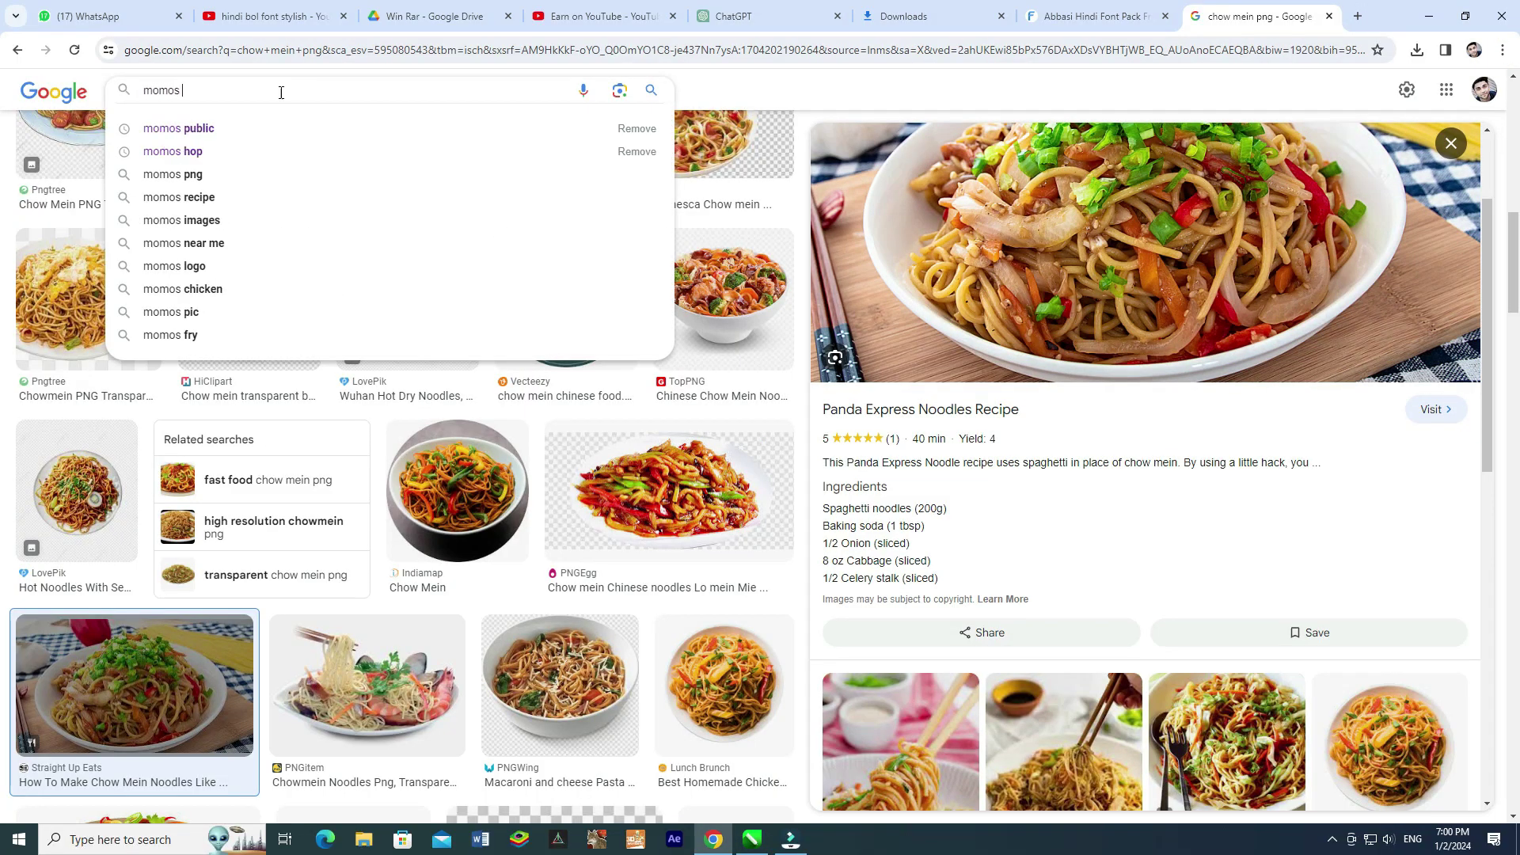
key("Return")
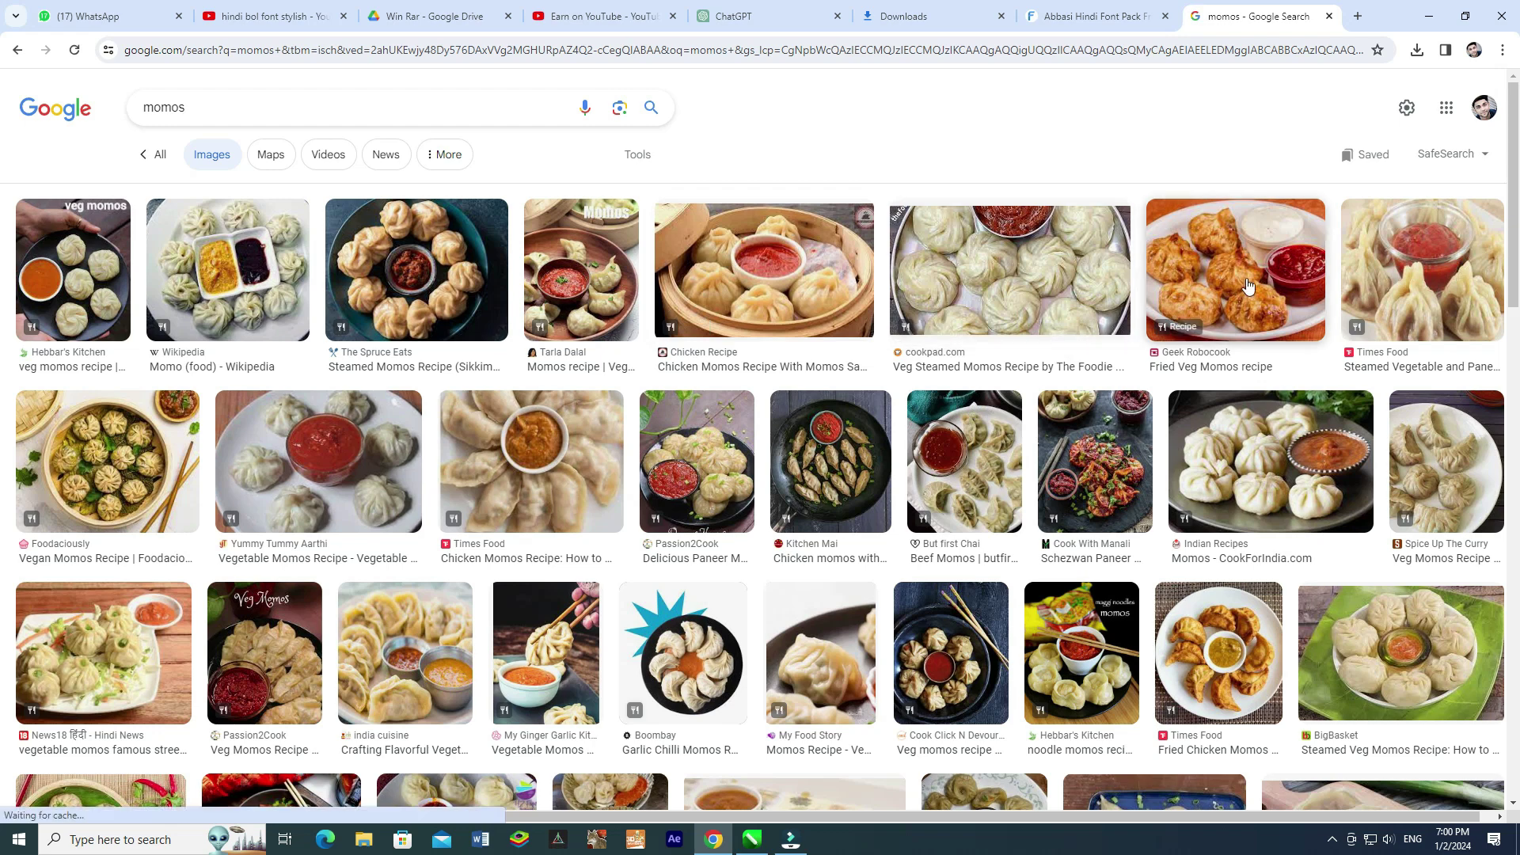
left_click(1177, 337)
right_click(1177, 354)
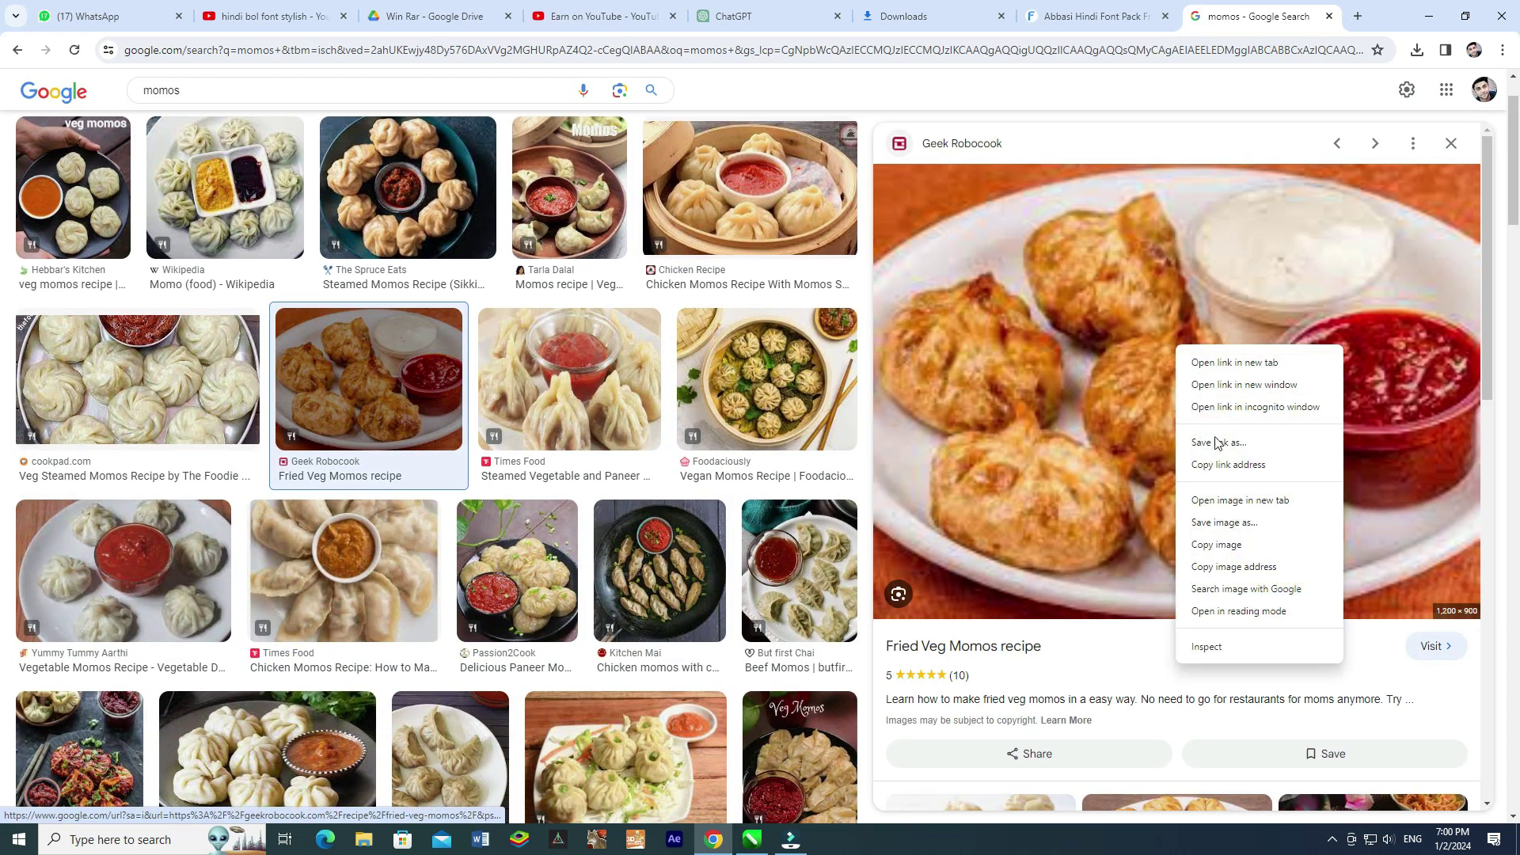
left_click(1228, 556)
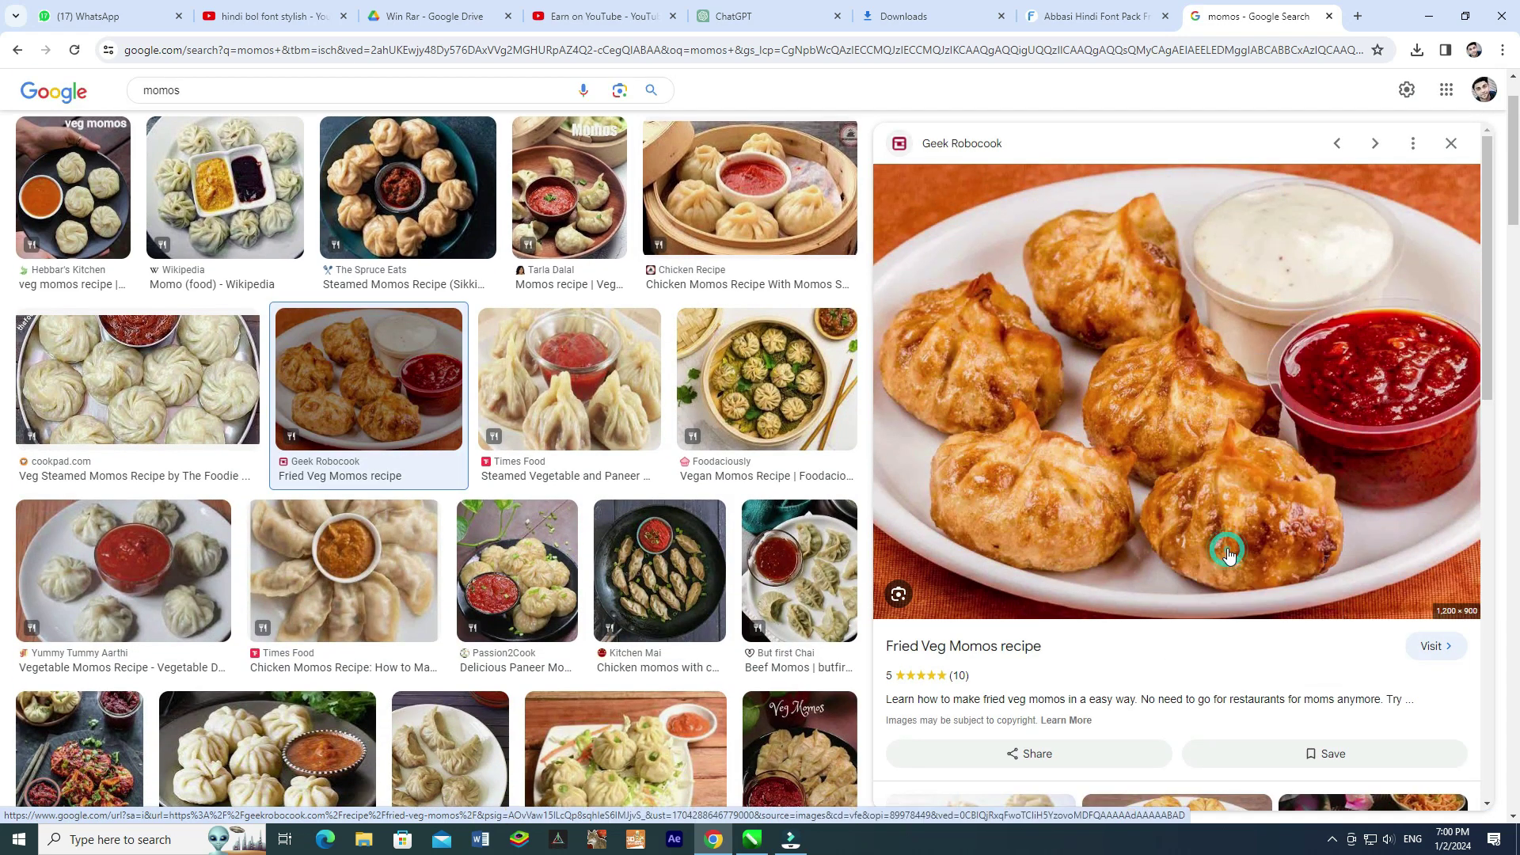
Switch to CorelDRAW, paste the fried momos picture and scale it to about 3.04 by 2.28 inches.
key("alt+Tab")
key("ctrl+v")
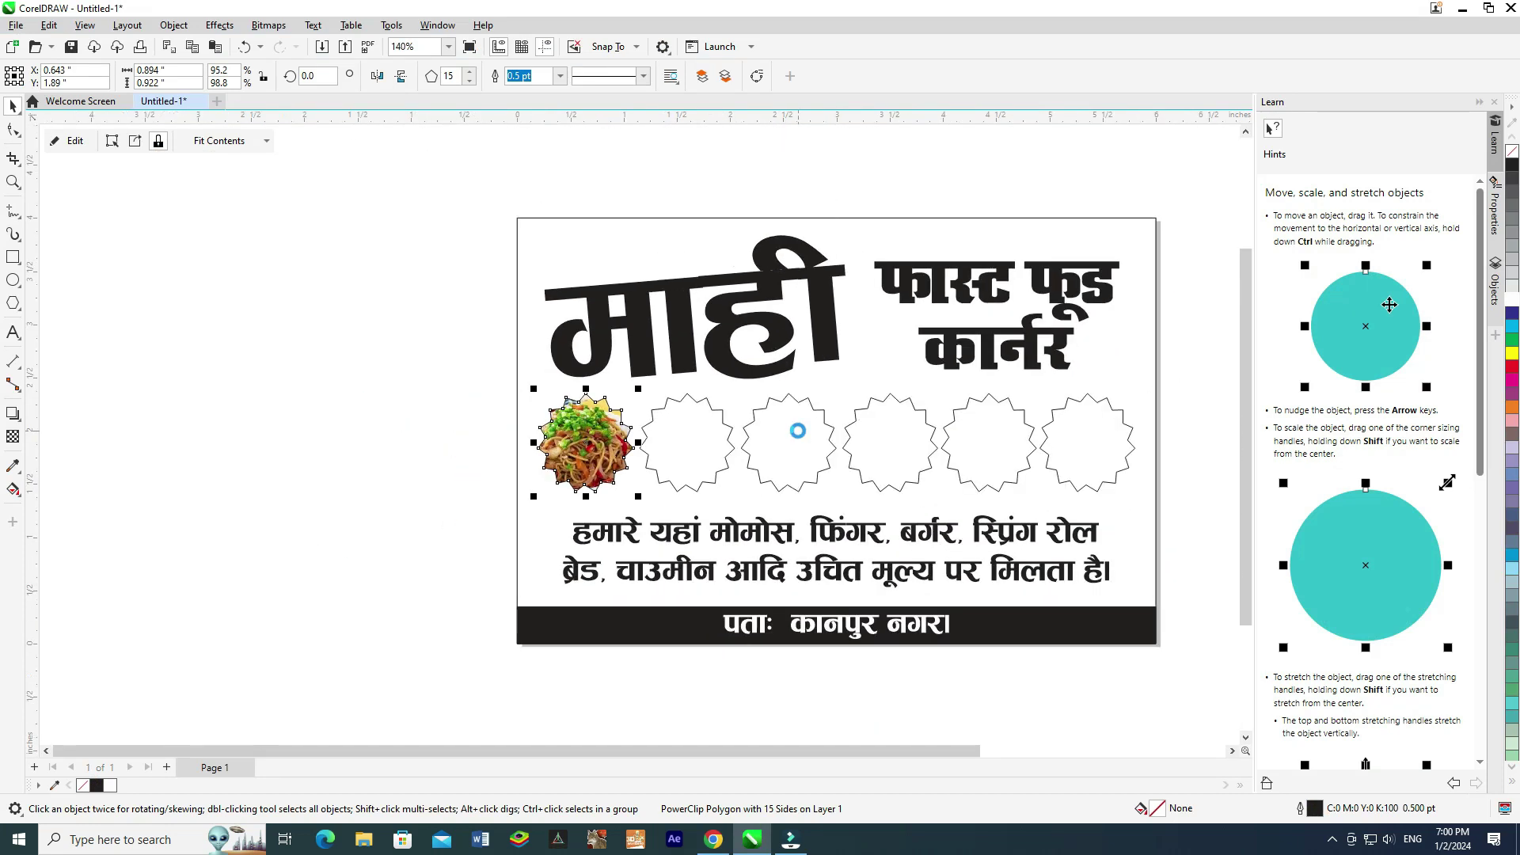
scroll(798, 431, "down", 4)
scroll(428, 206, "down", 1)
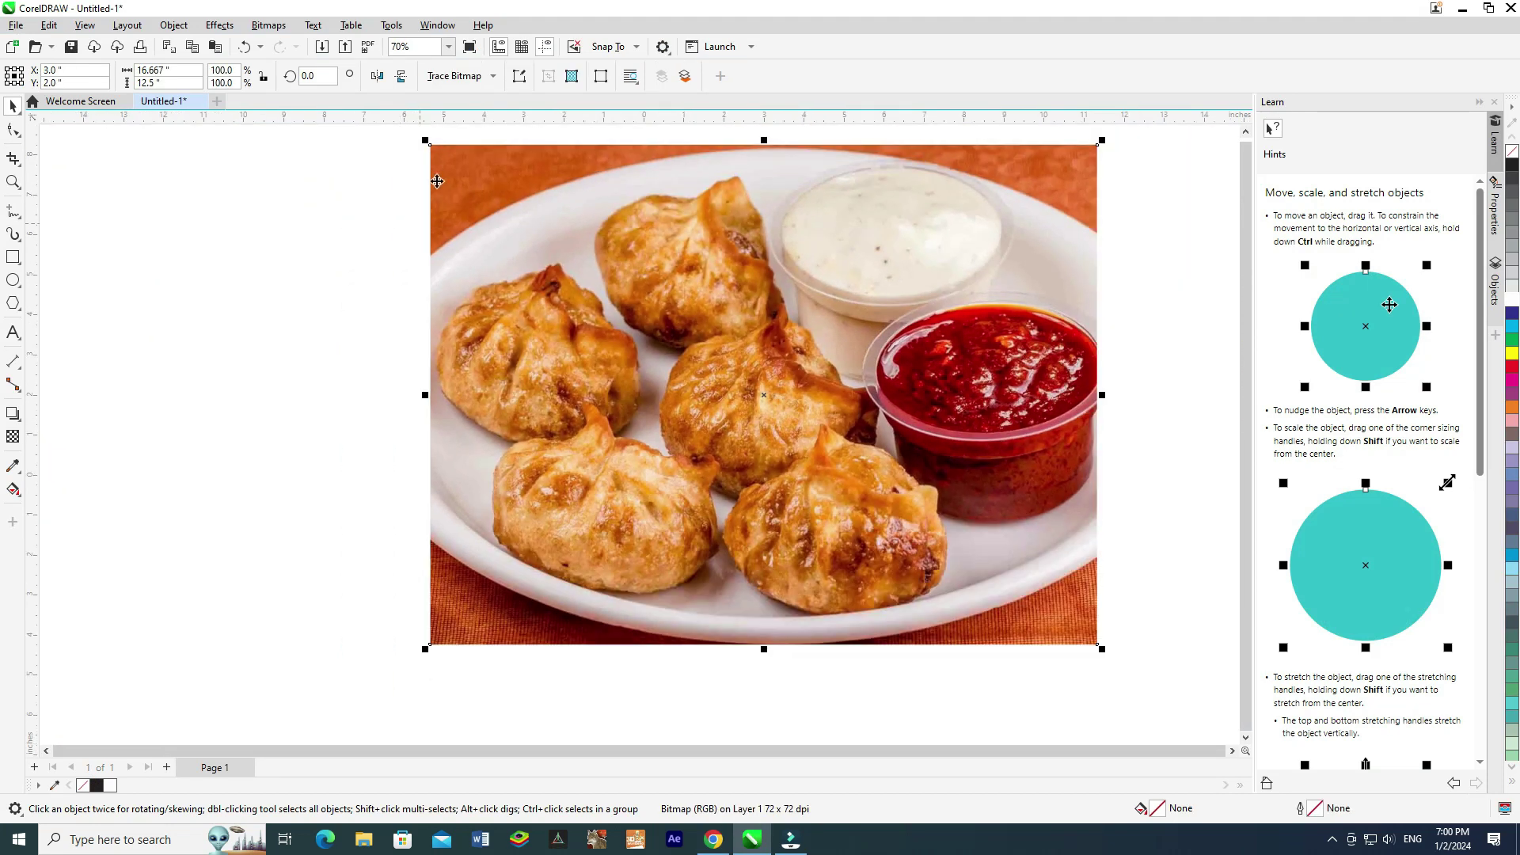
left_click_drag(425, 141, 677, 343)
scroll(768, 387, "up", 3)
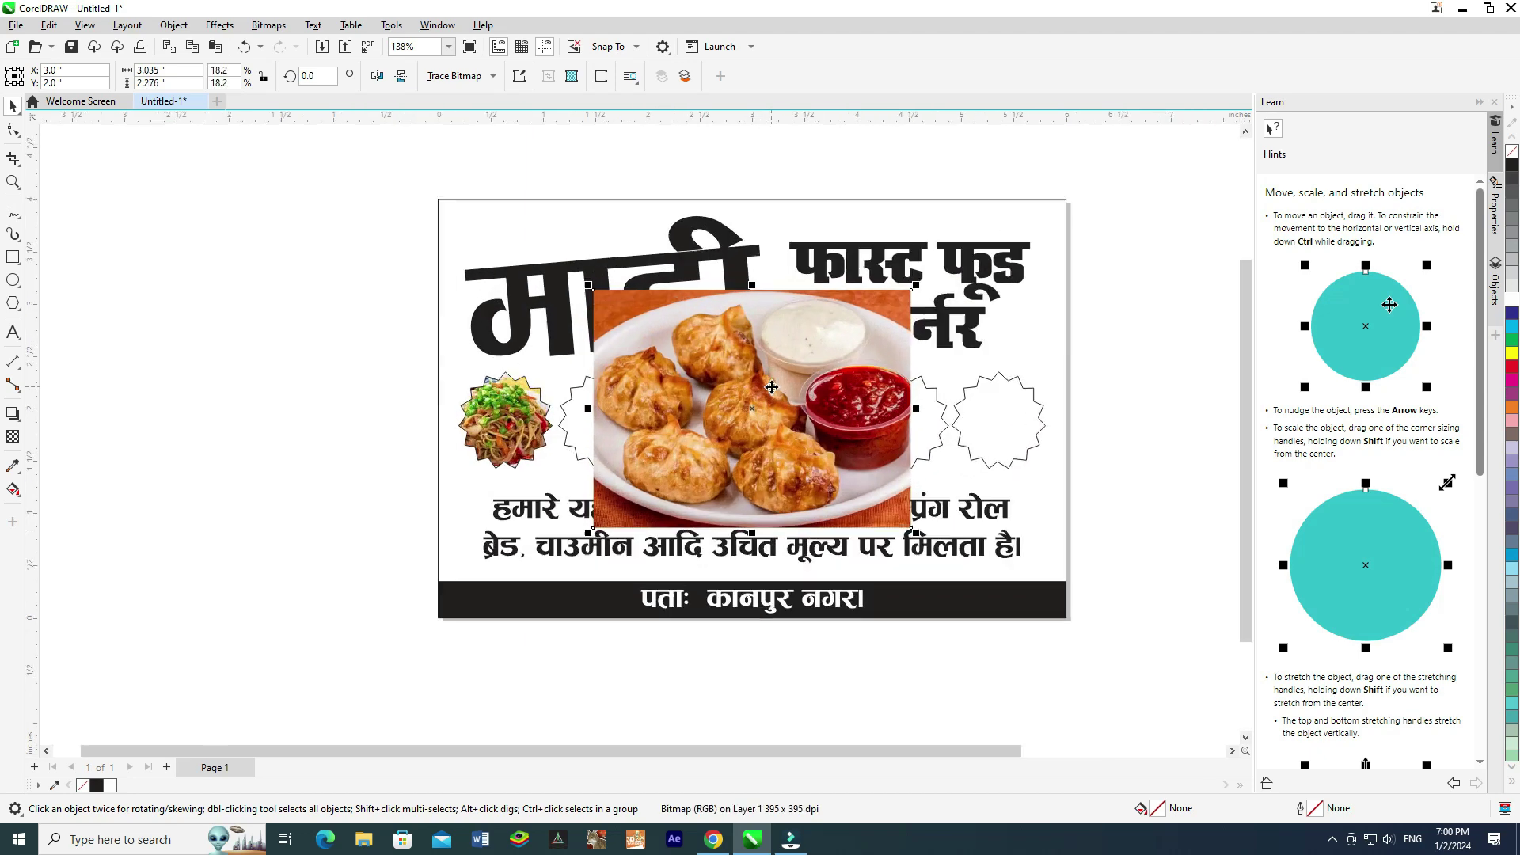
Shrink the momos picture to about 1.32 by 0.99 inches and position it behind the second starburst's outline.
key("ctrl+r")
left_click_drag(763, 404, 700, 503)
scroll(633, 458, "up", 1)
scroll(631, 453, "up", 1)
left_click_drag(636, 415, 650, 426)
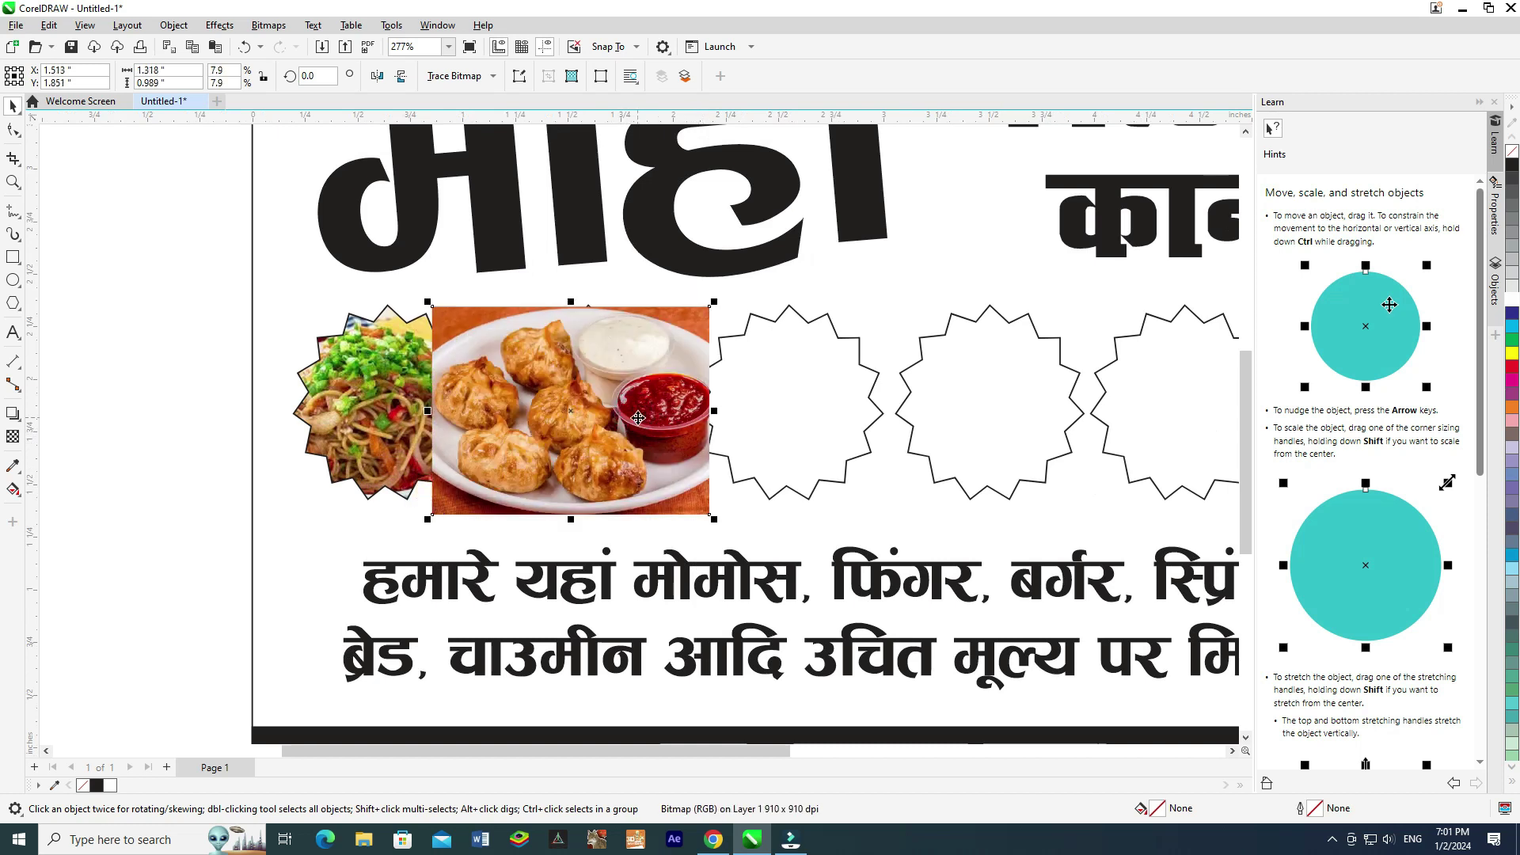
key("ctrl+Page_Down")
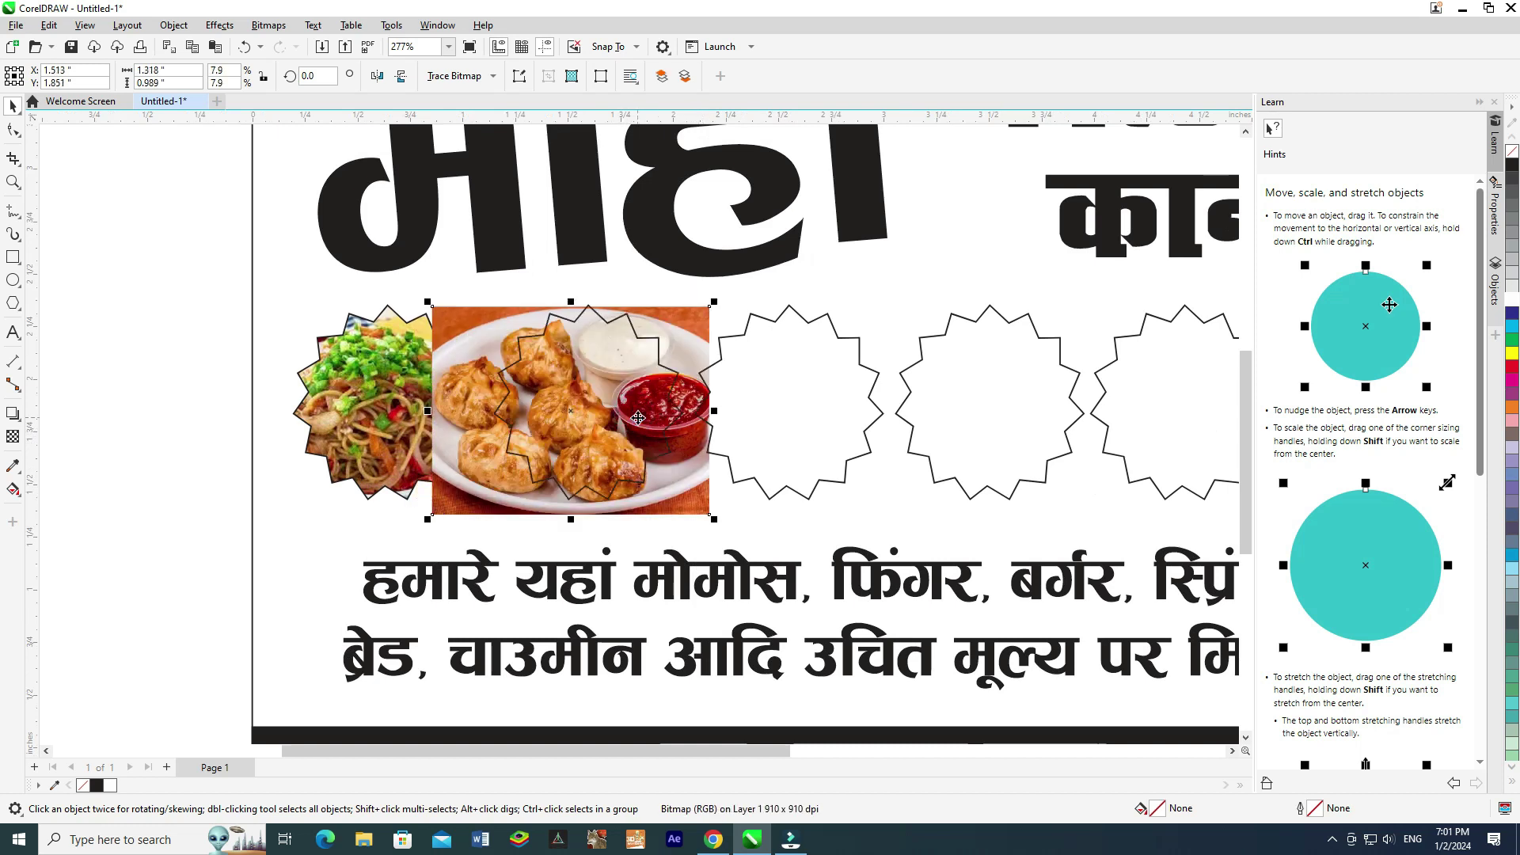
PowerClip the momos picture inside the second starburst.
scroll(683, 315, "up", 1)
right_click(682, 313)
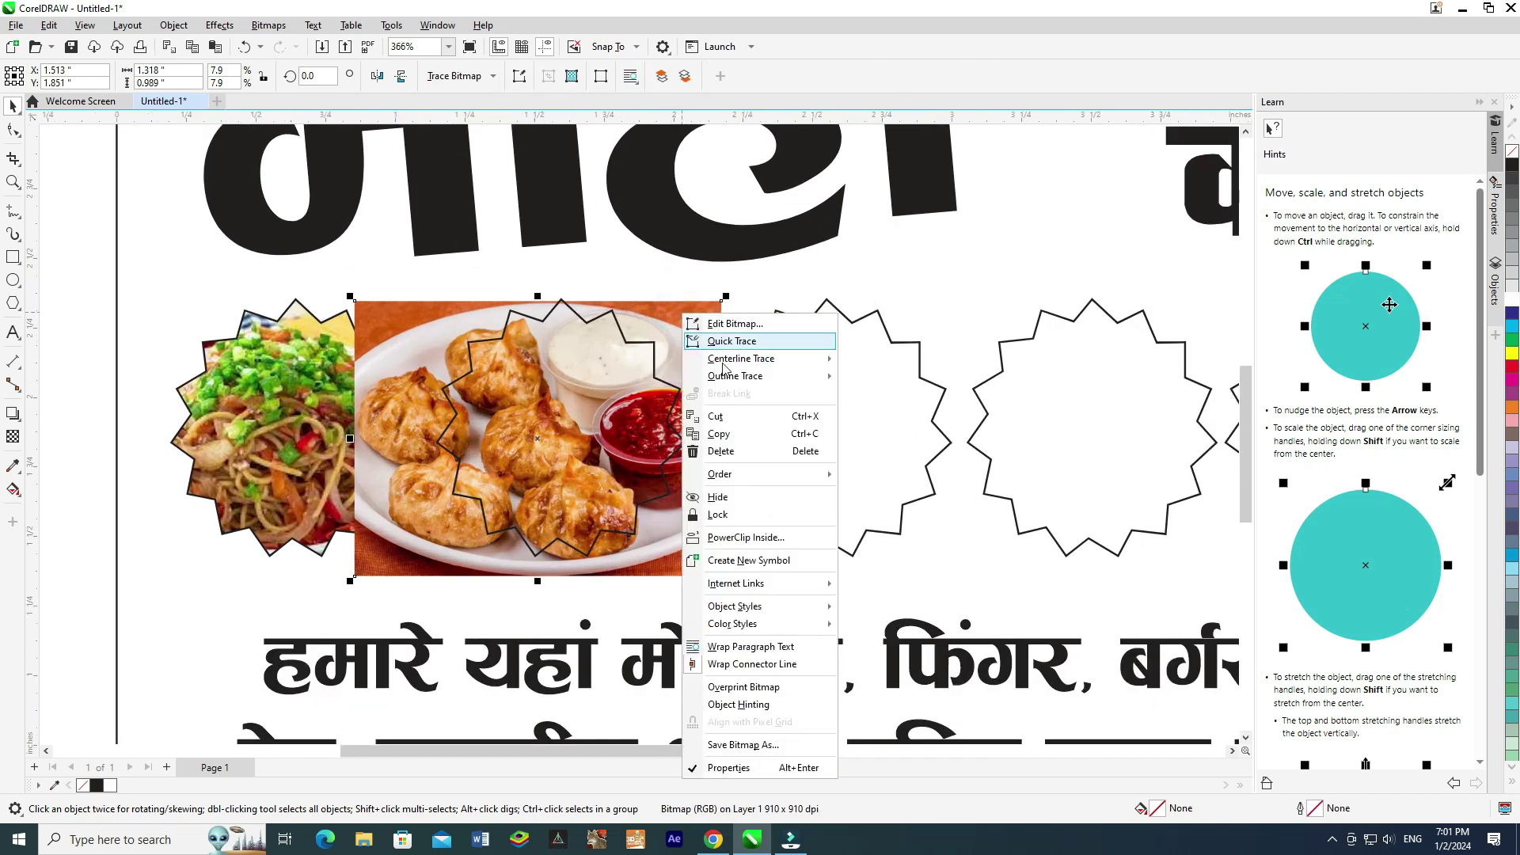
left_click(752, 548)
left_click(581, 500)
Edit the second starburst's PowerClip contents and nudge the momos picture about 0.15 inches to the right.
left_click(601, 434, "ctrl")
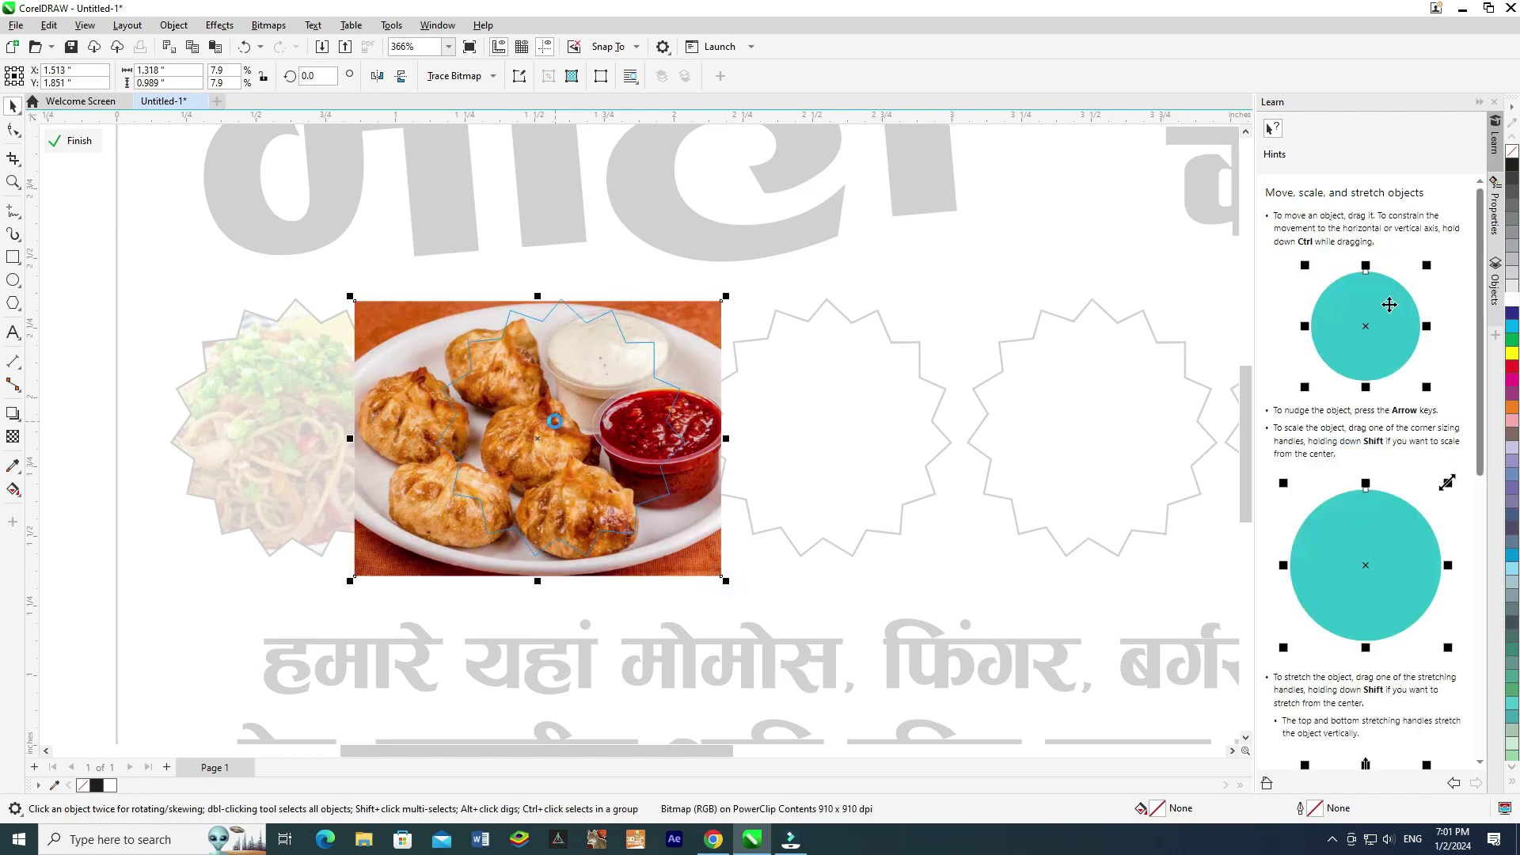
key("Right")
key("Right")
key("Right")
key("Right")
key("Right")
key("Right")
key("Right")
key("Right")
key("Right")
key("Right")
key("Right")
key("Right")
key("Right")
key("Right")
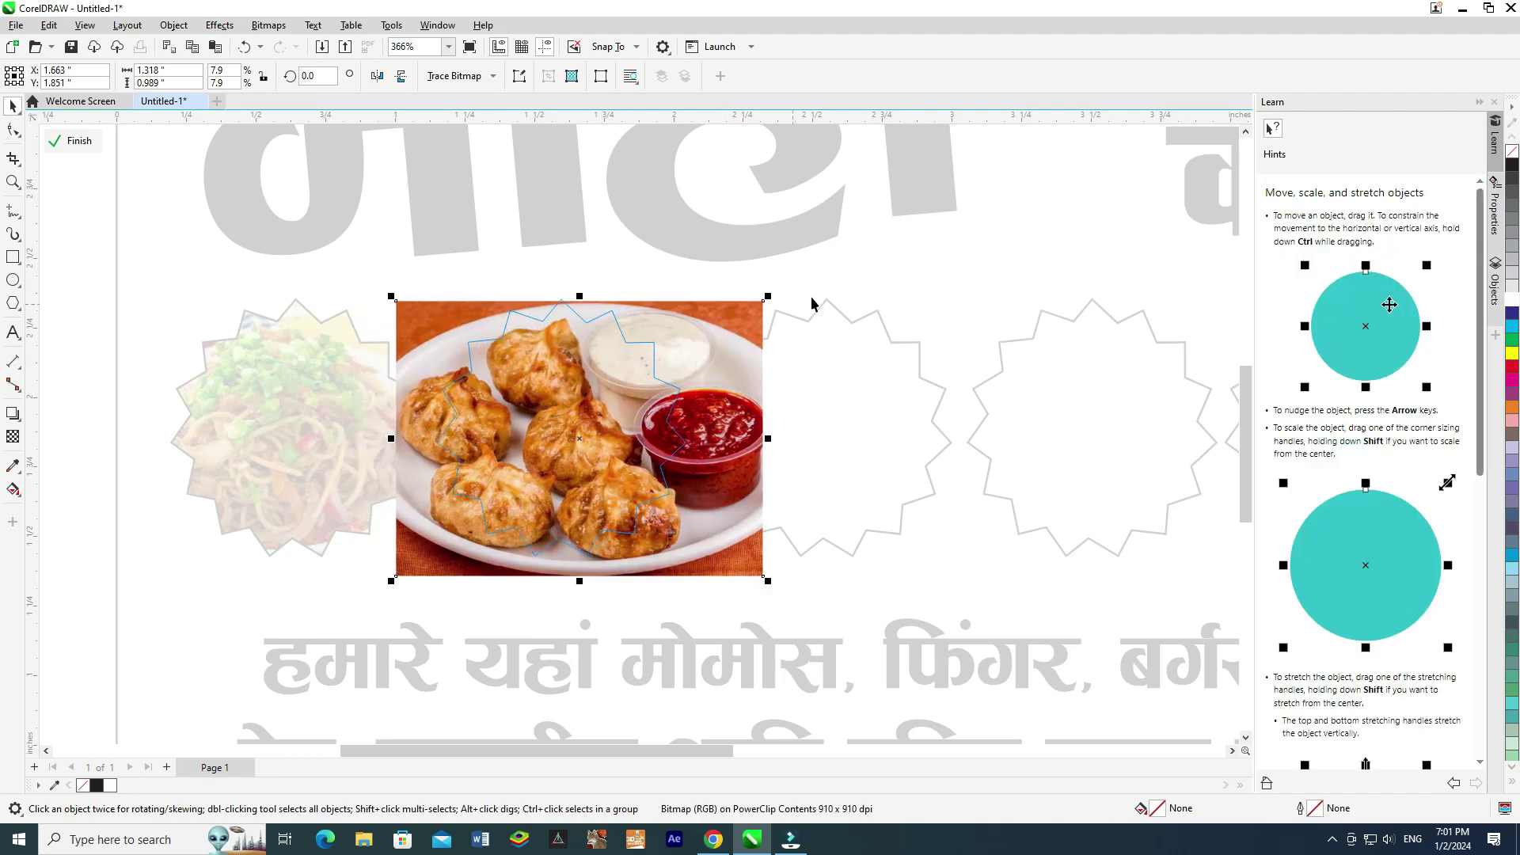
Finish editing the second starburst's PowerClip contents and switch to Chrome to search Google Images for "finger chips".
left_click(840, 269, "ctrl")
scroll(789, 452, "down", 1)
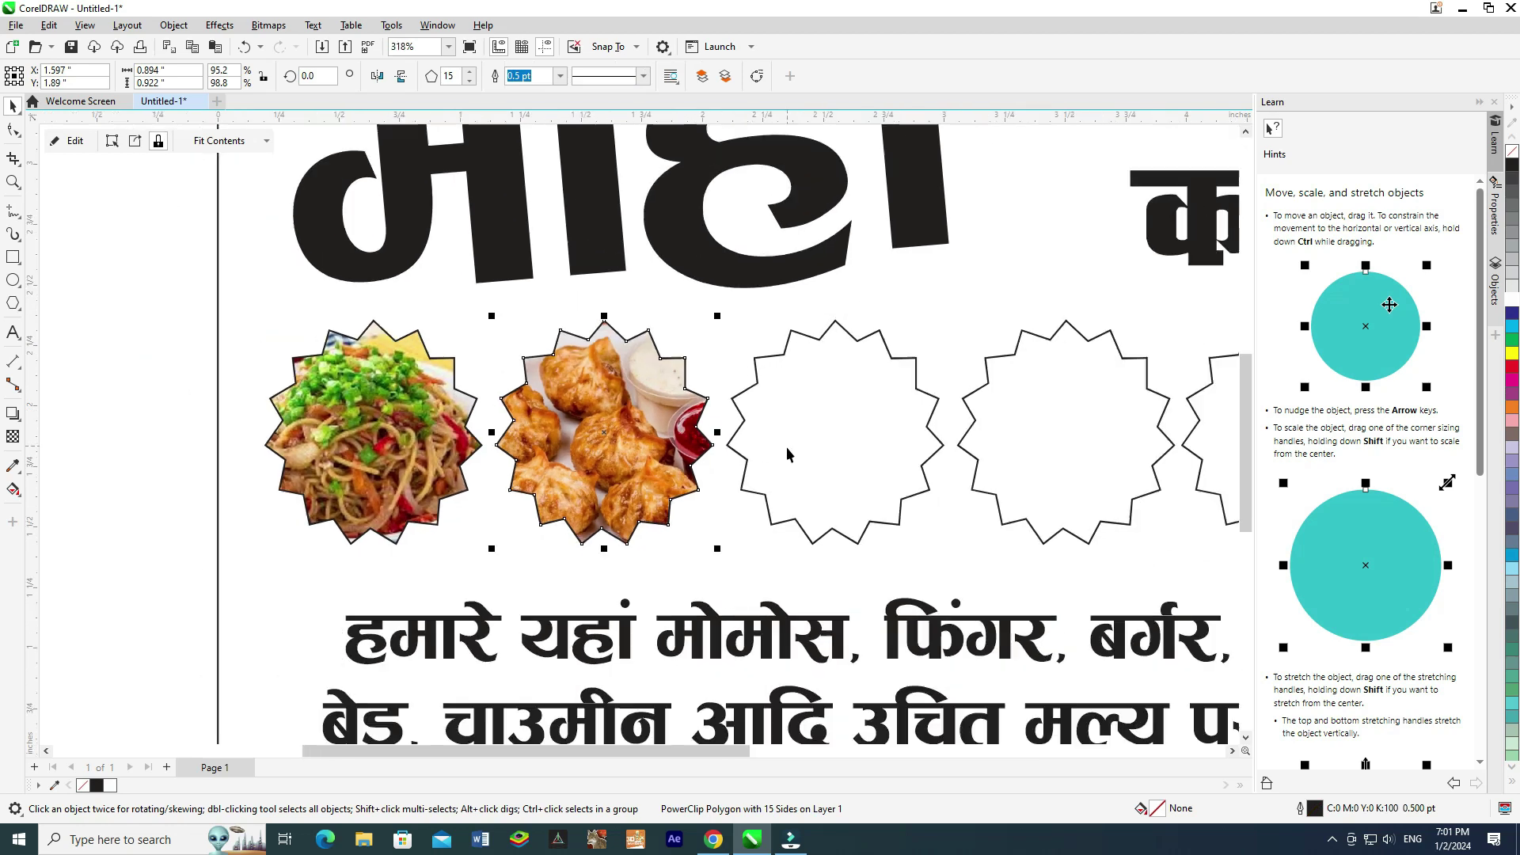
left_click(713, 839)
double_click(286, 95)
type("fiinge")
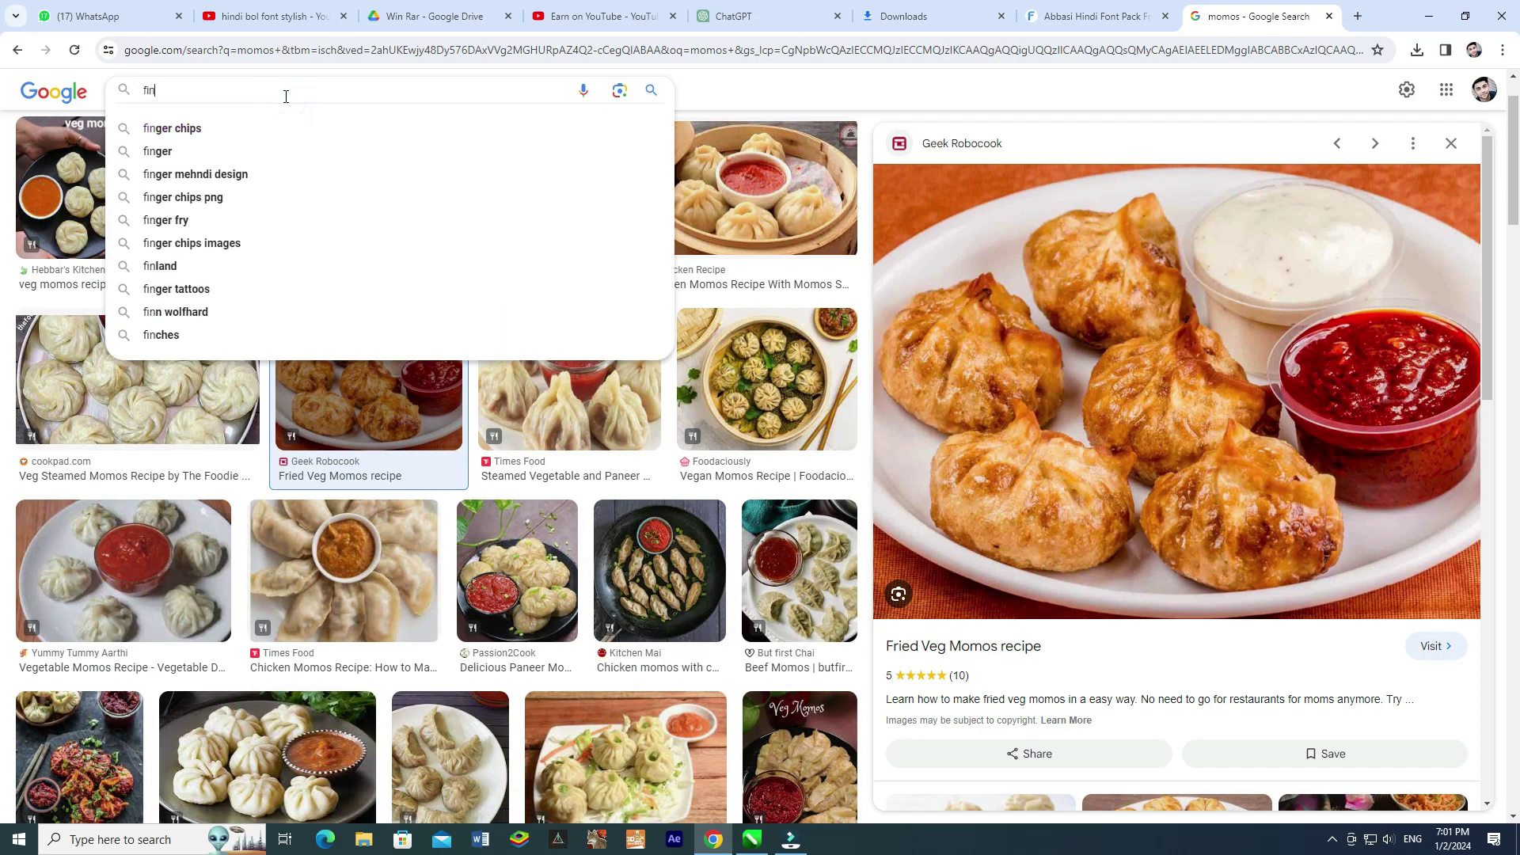
key("Down")
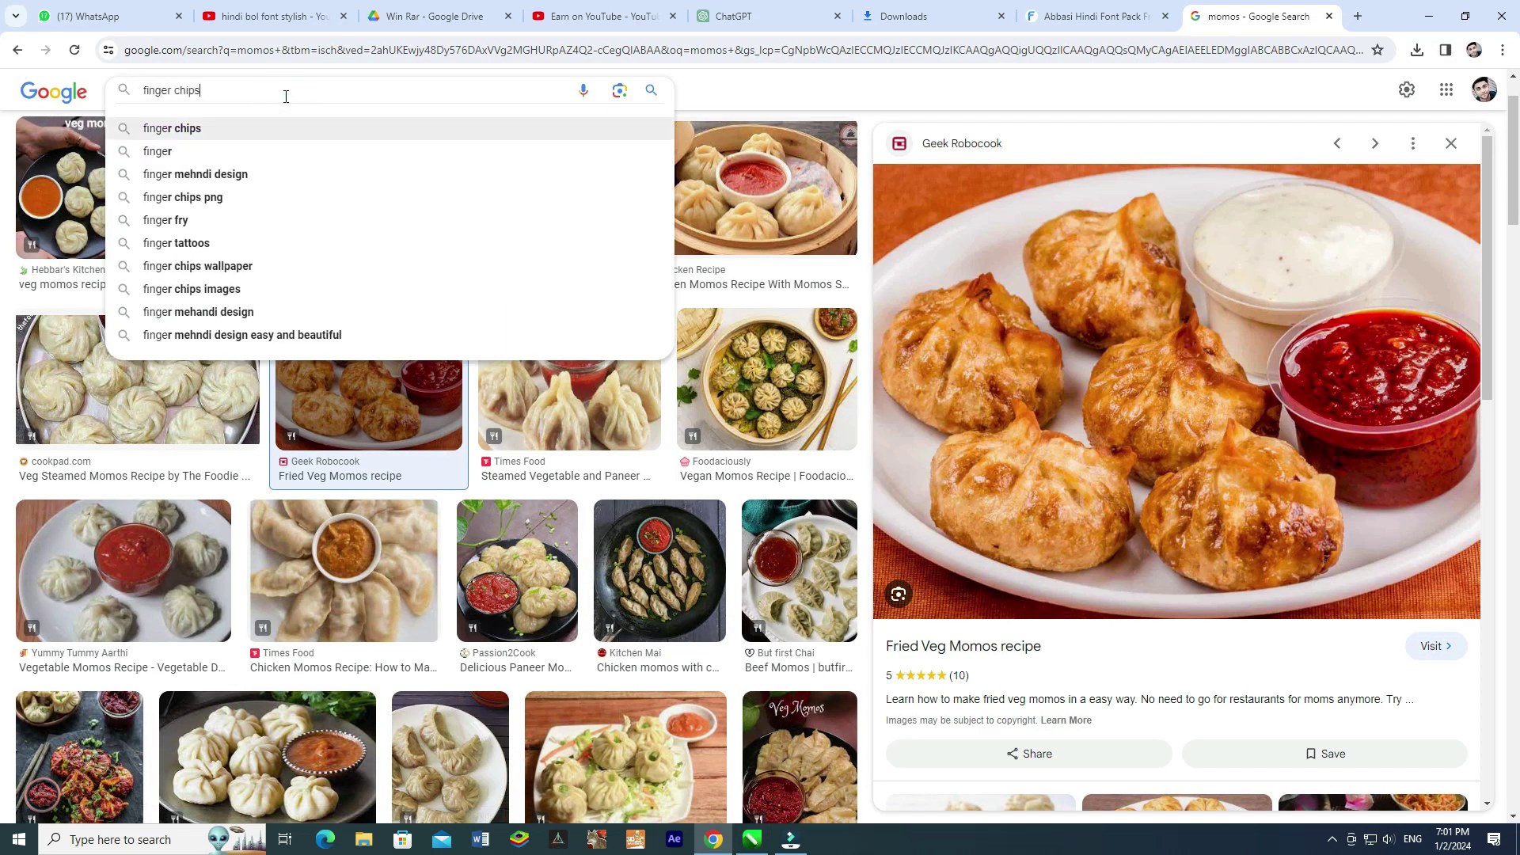
key("Return")
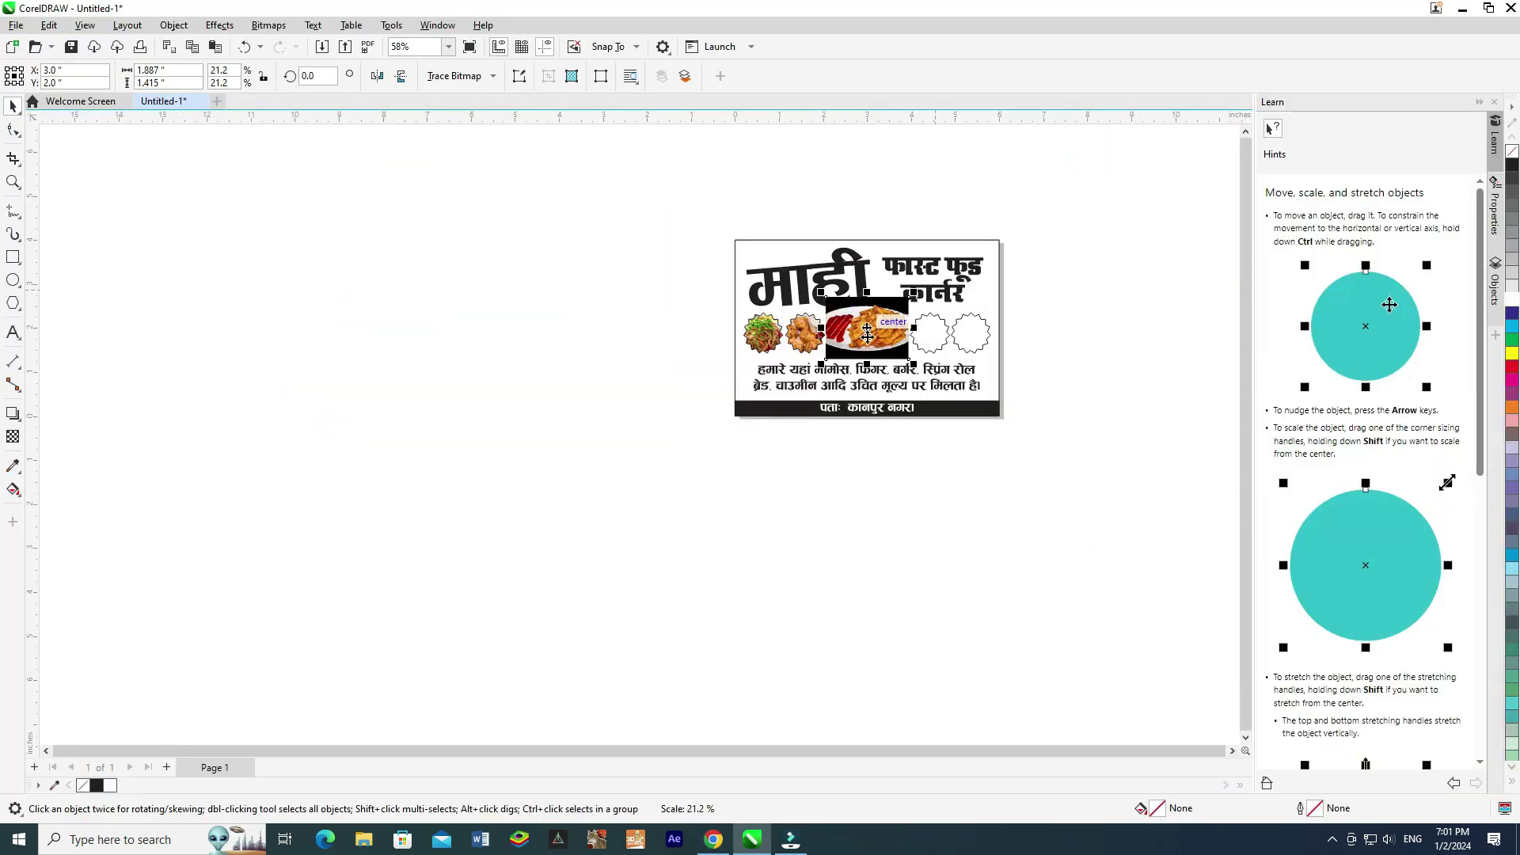
Send the finger chips picture, about 1.89 by 1.42 inches, to the back and PowerClip it inside the third starburst.
scroll(905, 331, "up", 3)
key("shift+Page_Down")
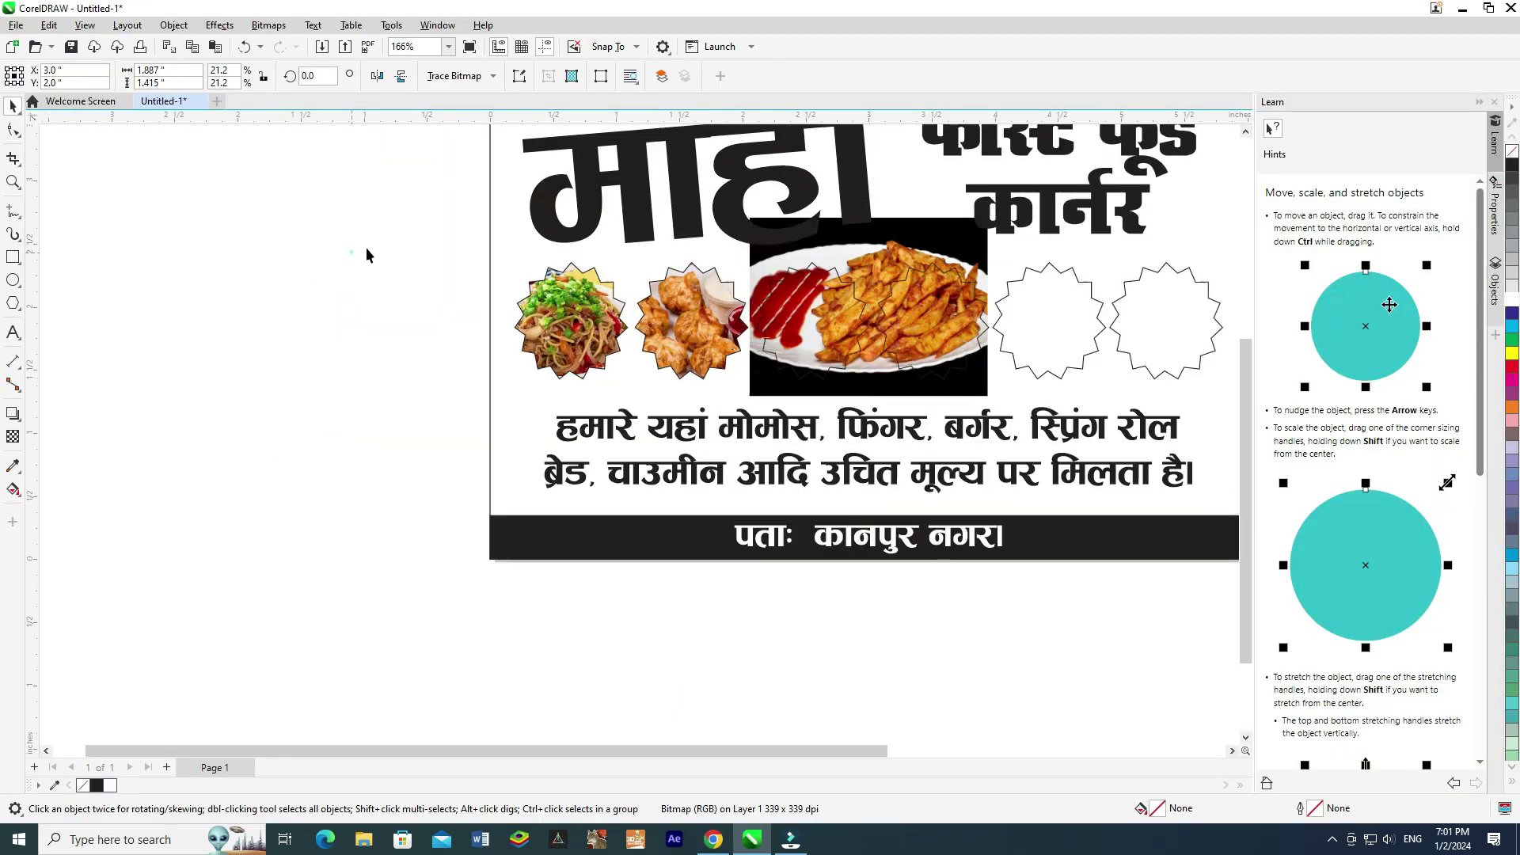
left_click(367, 251)
left_click(939, 236)
scroll(940, 234, "up", 2)
scroll(768, 256, "down", 3)
key("shift+Page_Down")
left_click(870, 255)
scroll(871, 253, "up", 2)
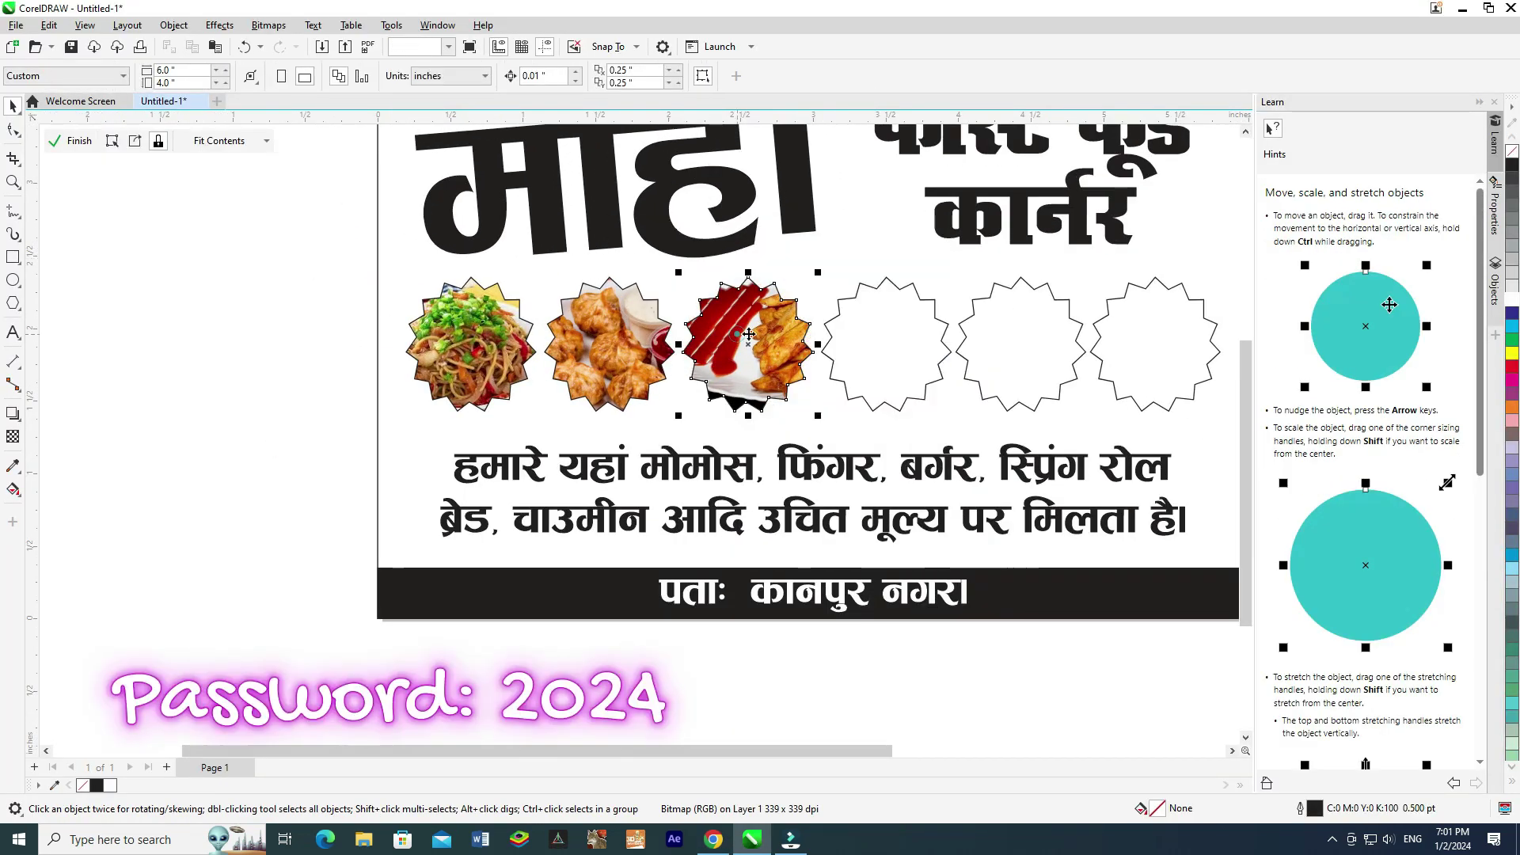
scroll(784, 375, "up", 1)
scroll(815, 368, "down", 1)
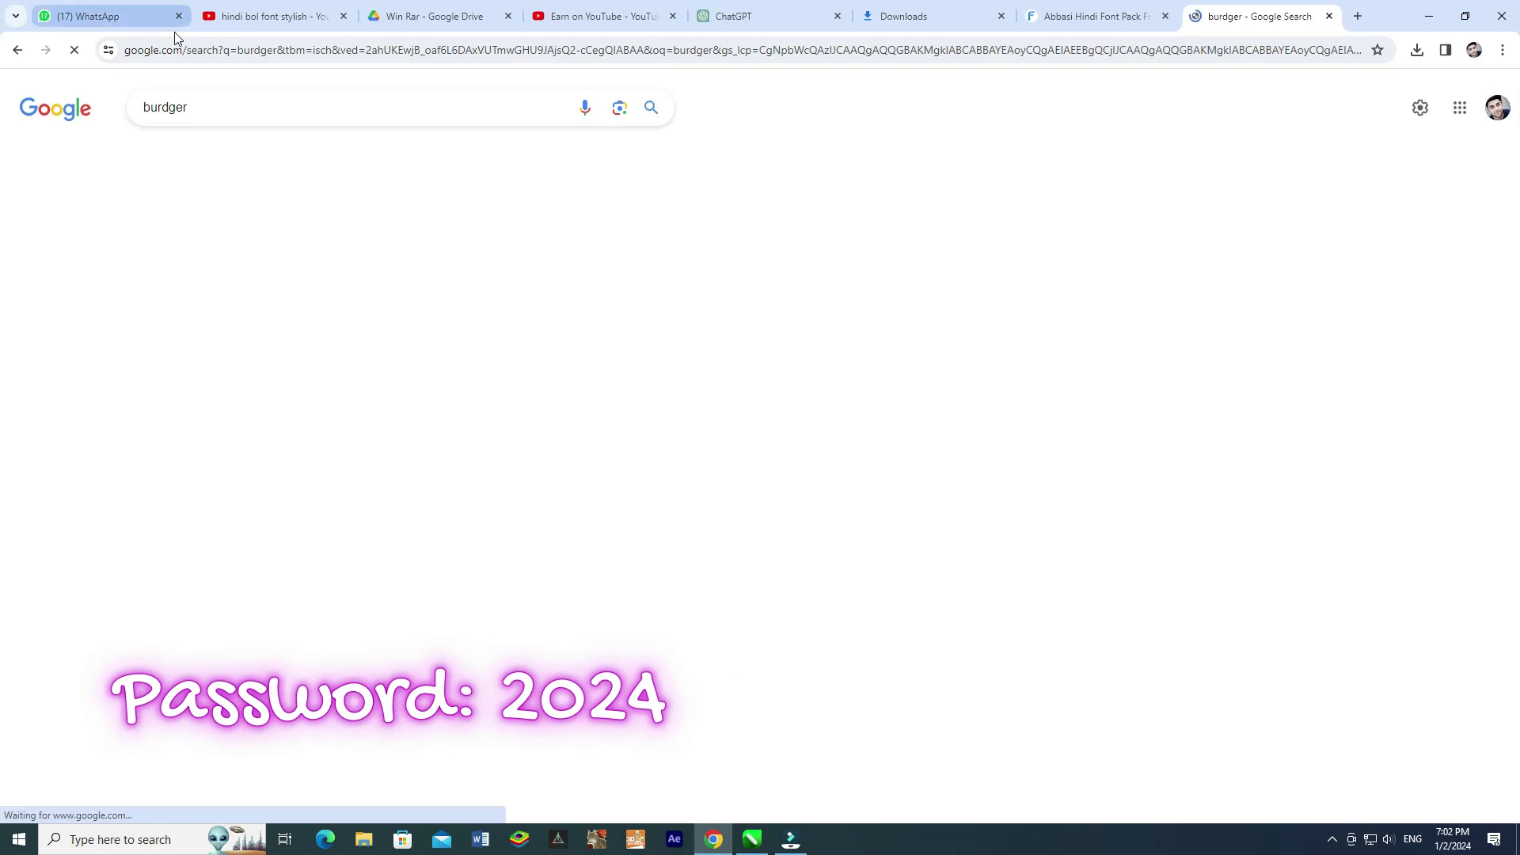
Copy the Freepik triple meat burger picture from the image results and paste it into CorelDRAW.
scroll(130, 399, "down", 4)
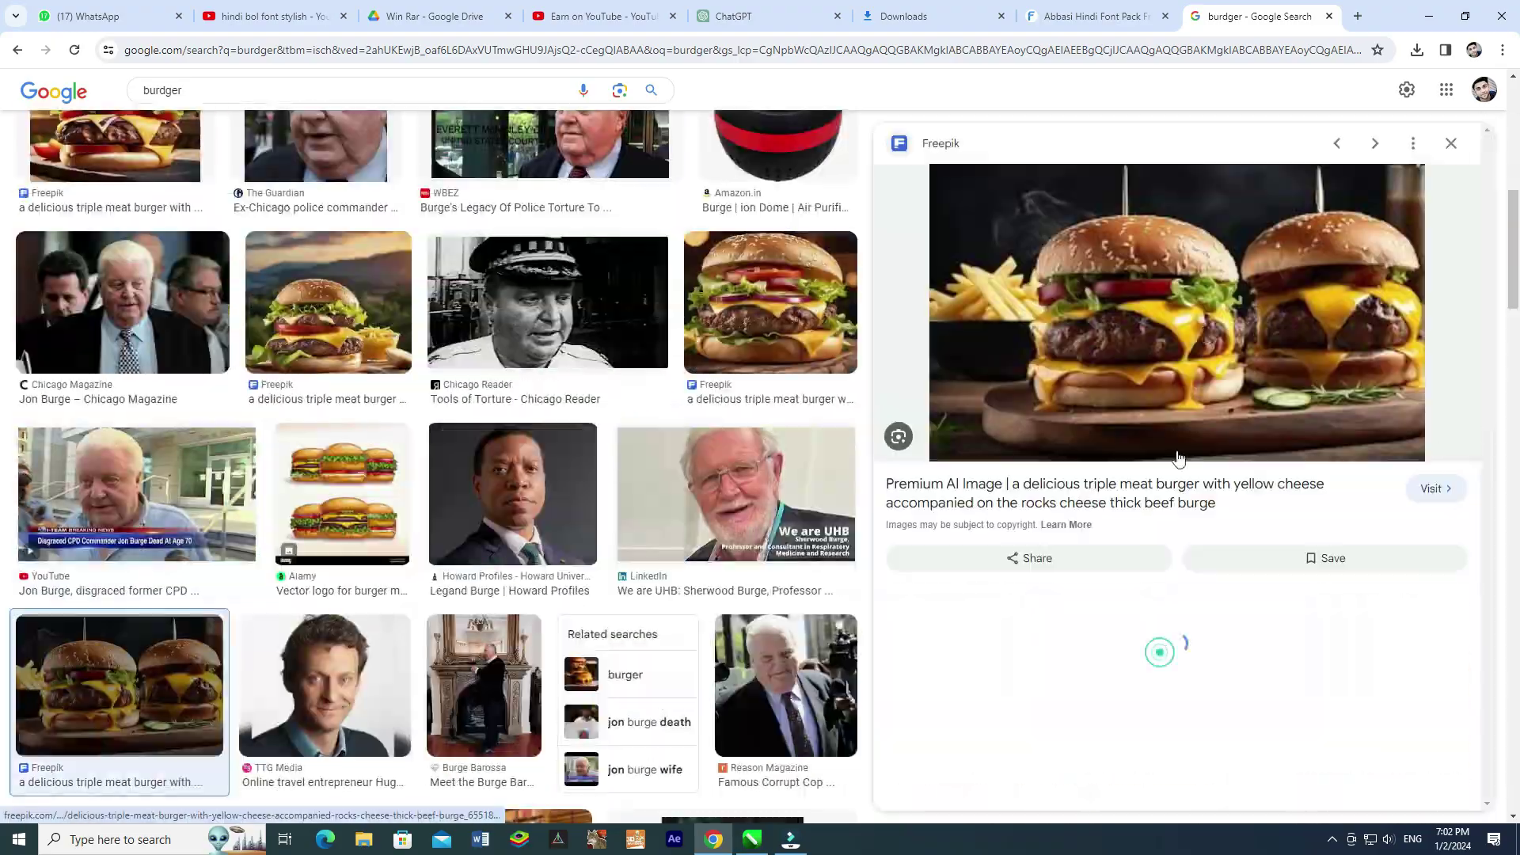
scroll(1183, 502, "down", 1)
left_click(751, 839)
key("ctrl+v")
scroll(849, 356, "down", 6)
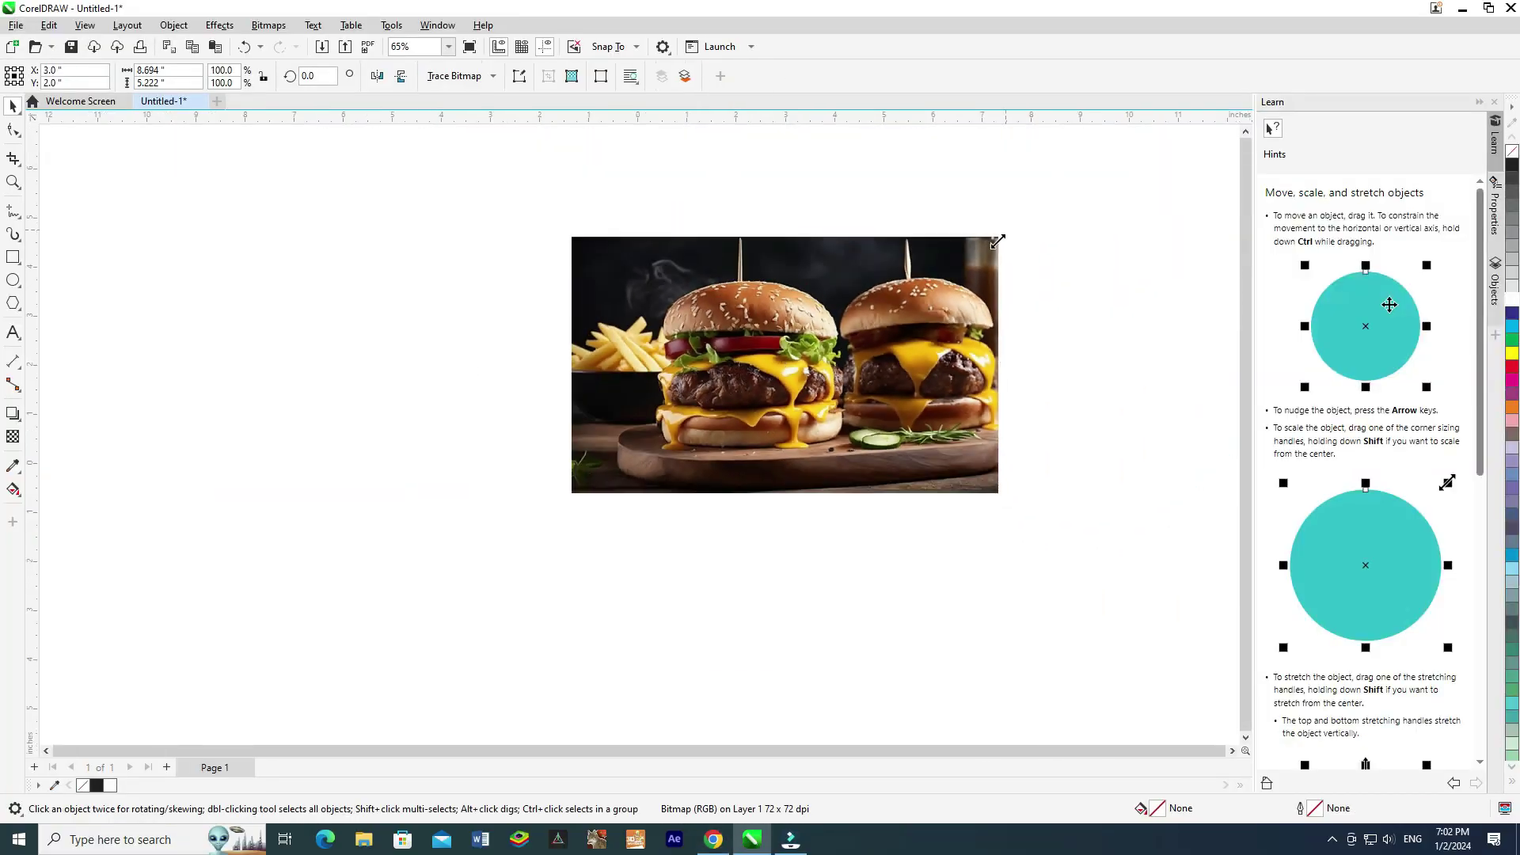
Shrink the burger picture, position it over the fourth starburst and PowerClip it inside that shape.
left_click_drag(1000, 239, 833, 336)
scroll(841, 373, "up", 7)
mouse_move(746, 341)
left_mouse_down()
mouse_move(1185, 348)
mouse_move(768, 357)
left_mouse_up()
left_click(1174, 580)
Edit the fourth starburst's PowerClip contents and scale the burger picture to about 1.53 by 0.92 inches.
left_click(756, 360, "ctrl")
left_click_drag(900, 277, 870, 299)
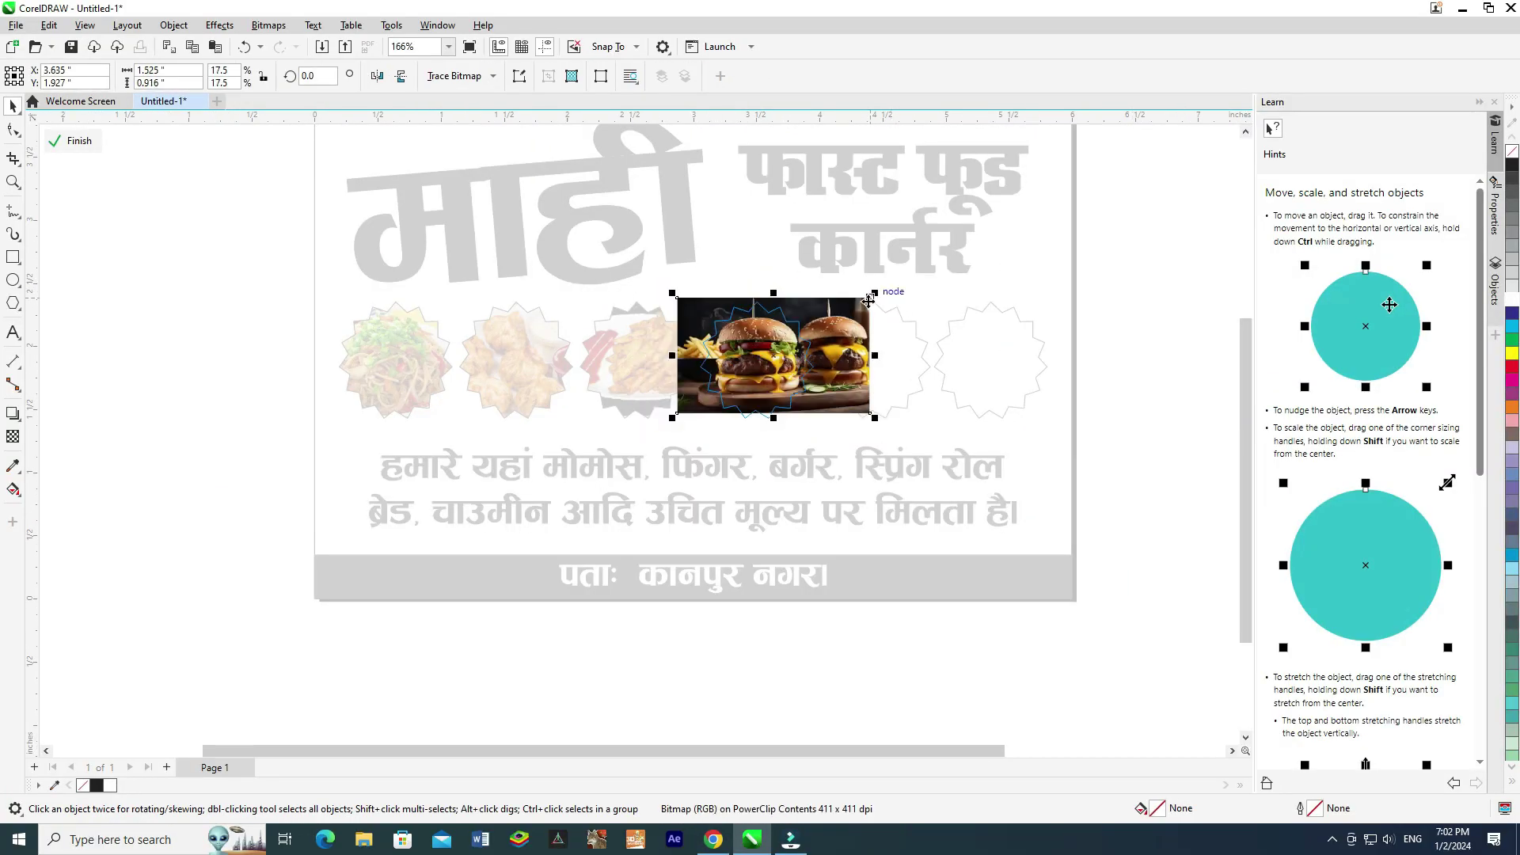
left_click(79, 140)
Switch to Chrome and search Google Images for "spring roll".
left_click(713, 839)
left_click(261, 94)
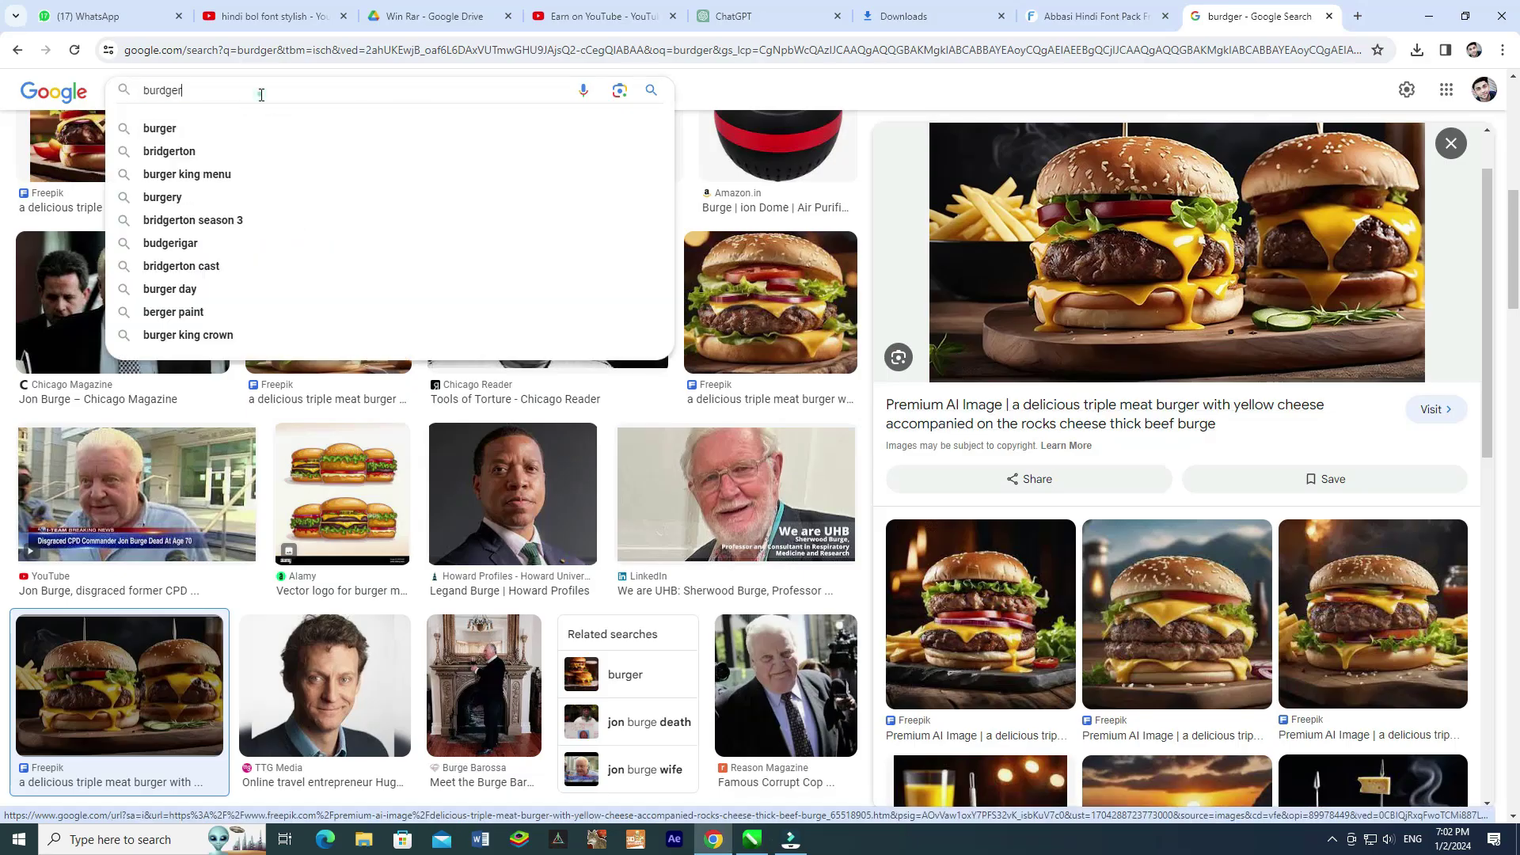
double_click(261, 94)
type("spring roll")
key("Return")
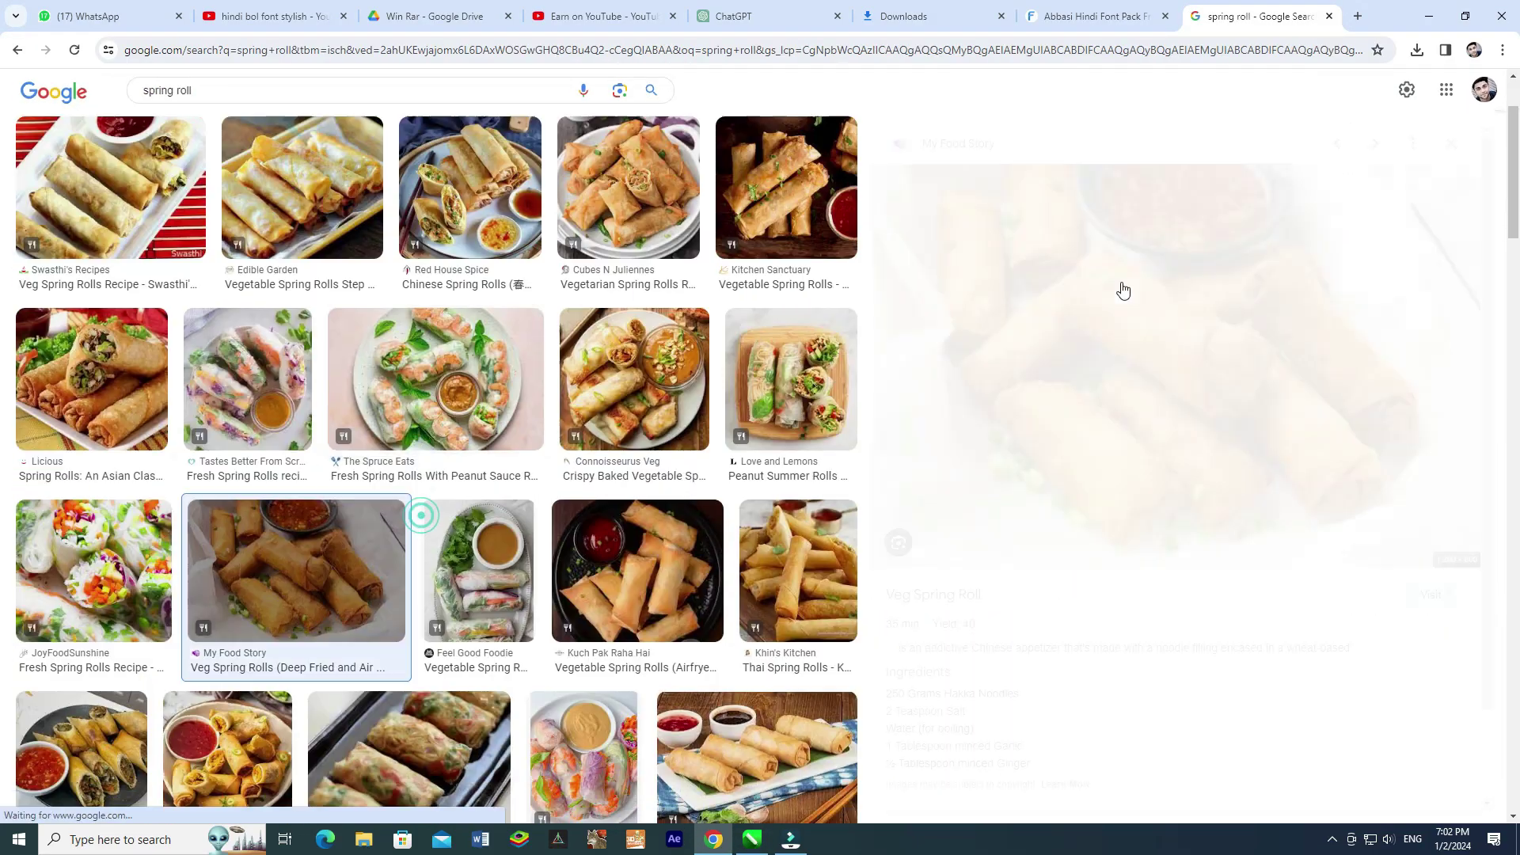
Paste the veg spring roll picture into CorelDRAW and shrink it to fill the fifth starburst as a PowerClip.
key("alt+Tab")
key("ctrl+v")
scroll(940, 419, "down", 5)
left_click_drag(1099, 230, 980, 391, "shift")
scroll(881, 394, "up", 2)
scroll(865, 397, "up", 2)
Switch back to Chrome and search Google Images for "bread pakora".
key("alt+Tab")
triple_click(255, 89)
type("bread pakora")
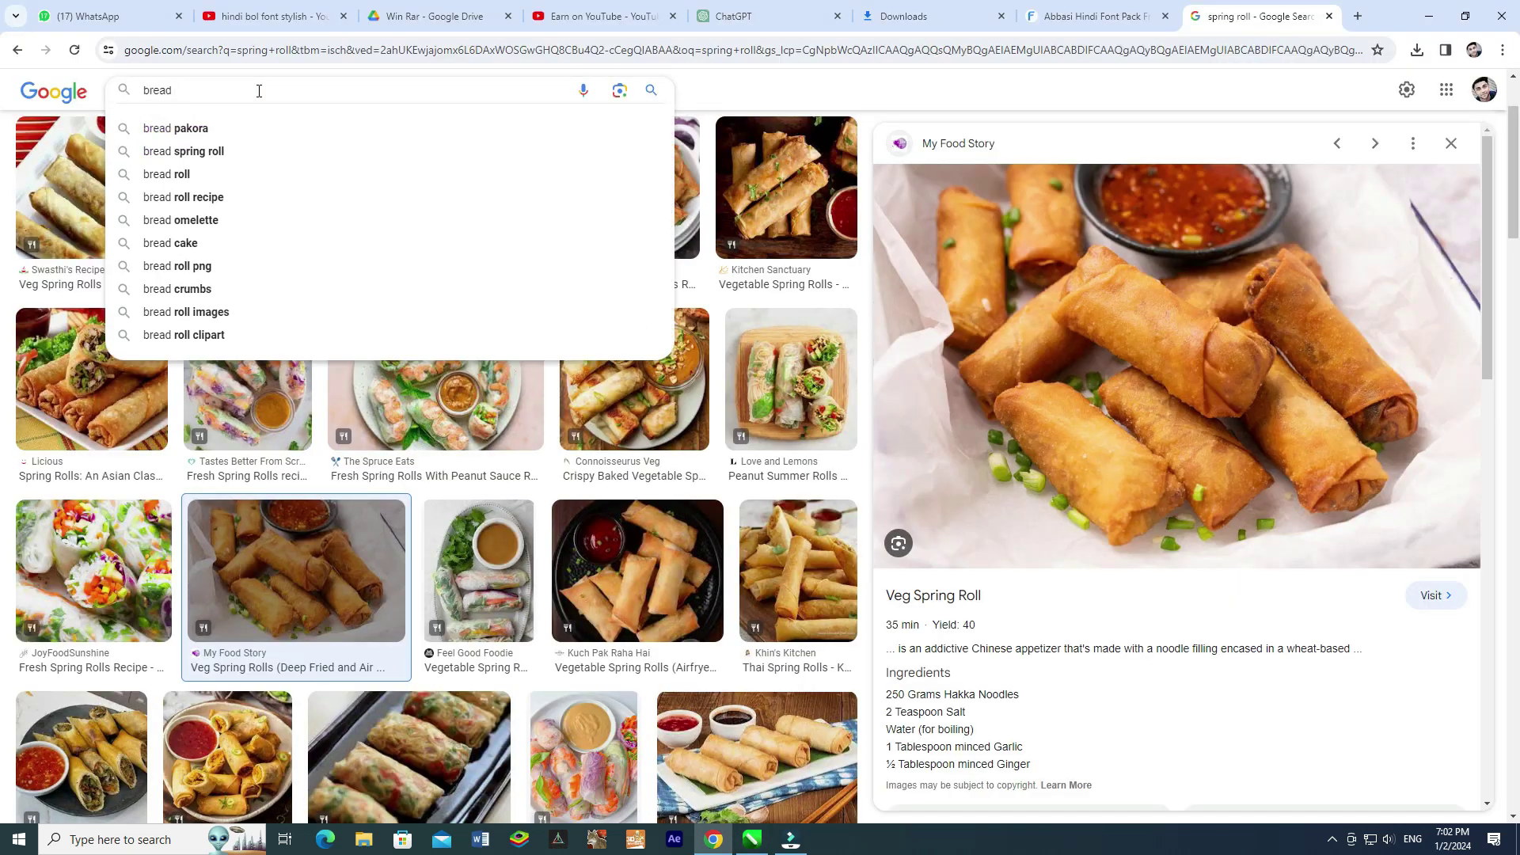
key("Return")
Browse the bread pakora images and copy the Mumbai Bread Pakora with Aloo Stuffing picture.
left_click(1238, 331)
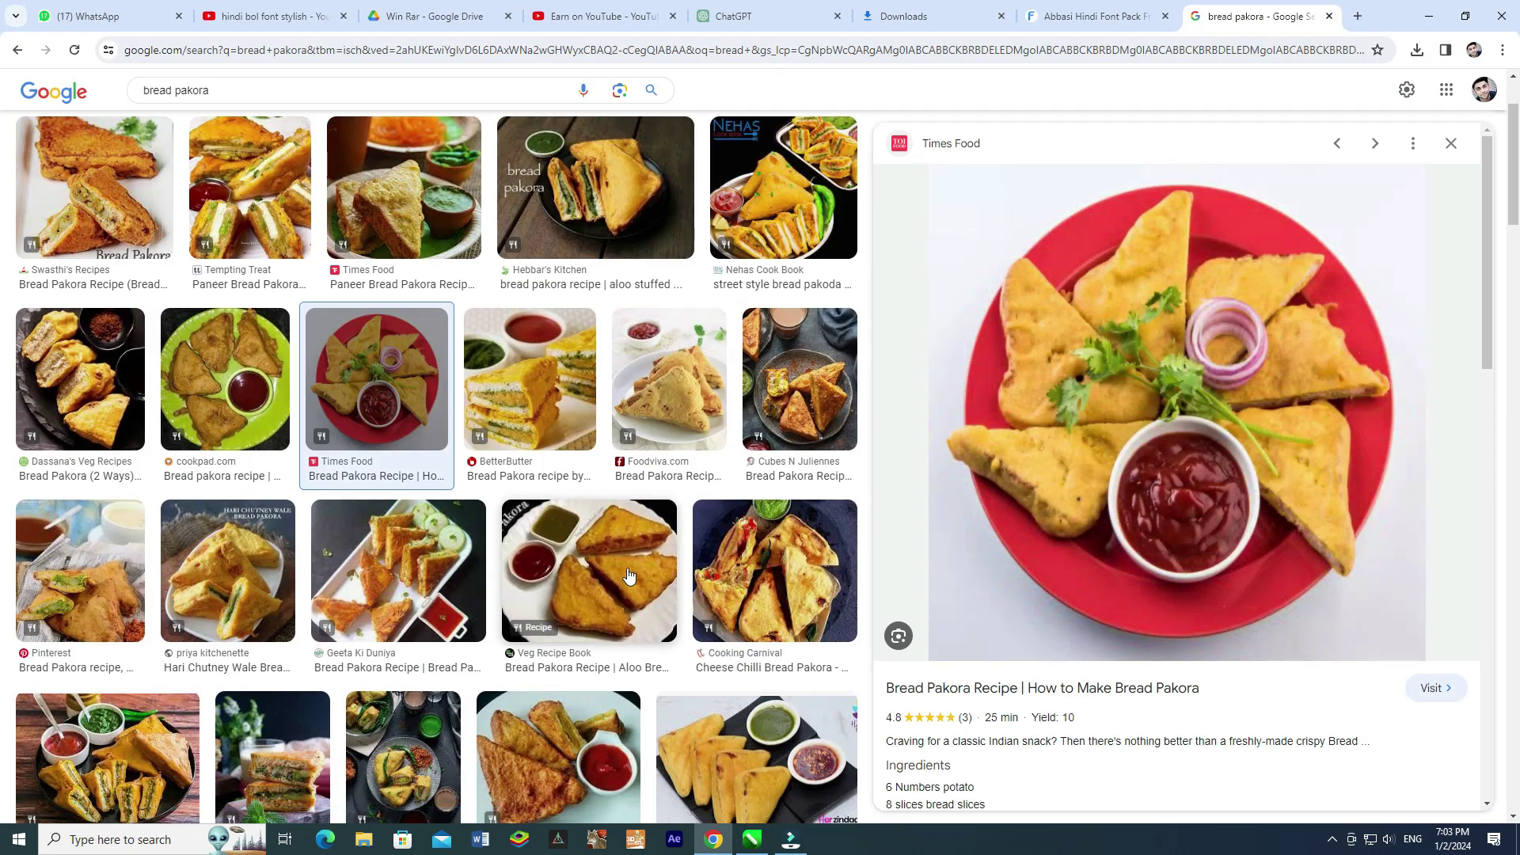
left_click(627, 576)
left_click(656, 394)
right_click(1181, 395)
left_click(1245, 597)
scroll(380, 333, "up", 2)
scroll(348, 380, "down", 12)
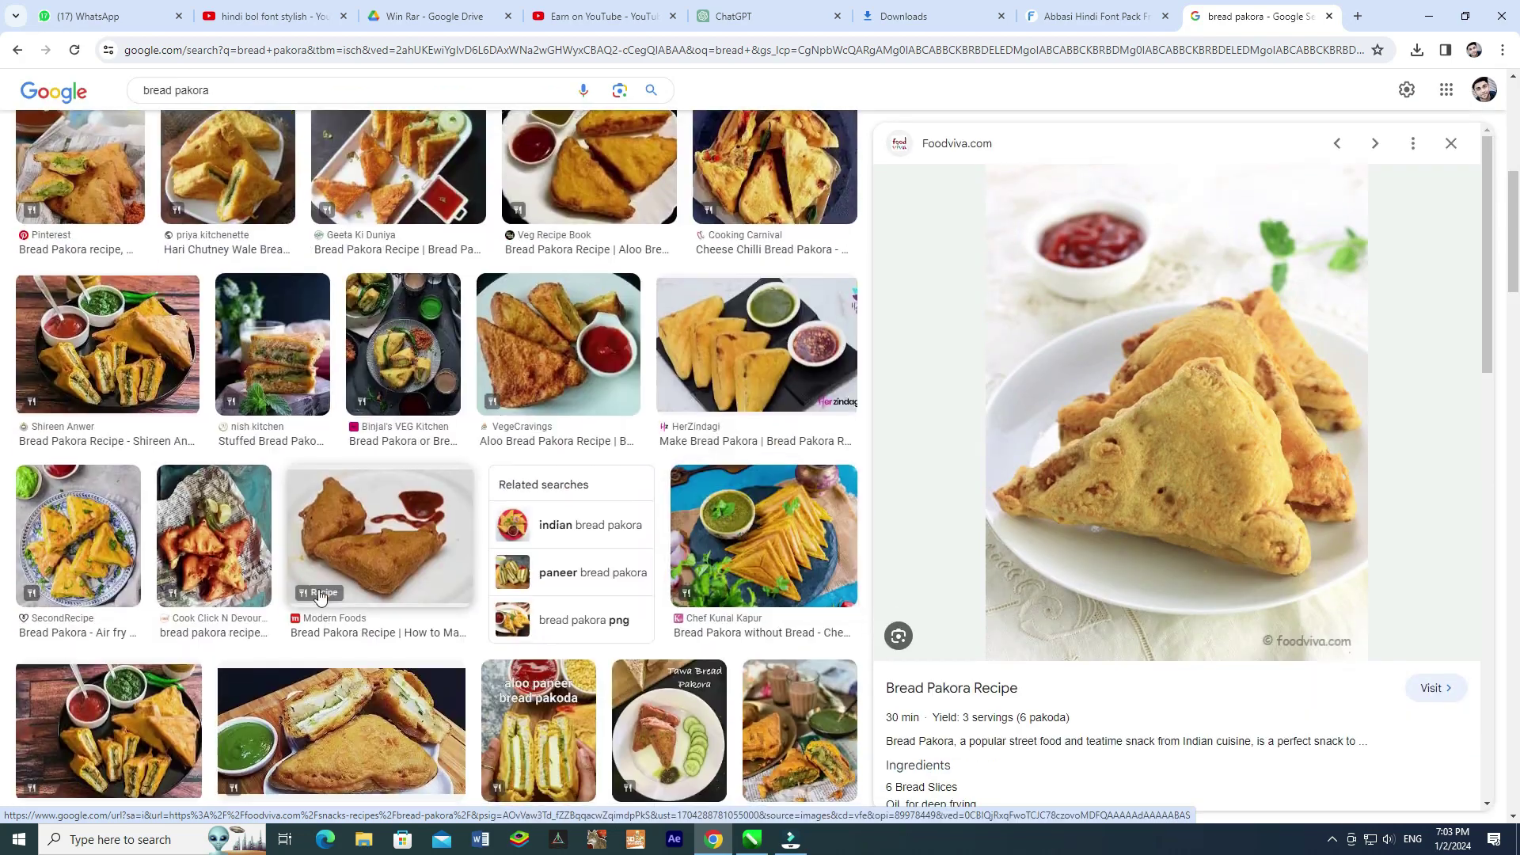
left_click(456, 556)
right_click(1133, 412)
right_click(1062, 362)
left_click(1164, 597)
Paste the bread pakora picture into CorelDRAW, shrink it and PowerClip it inside the sixth starburst.
key("alt+Tab")
key("ctrl+v")
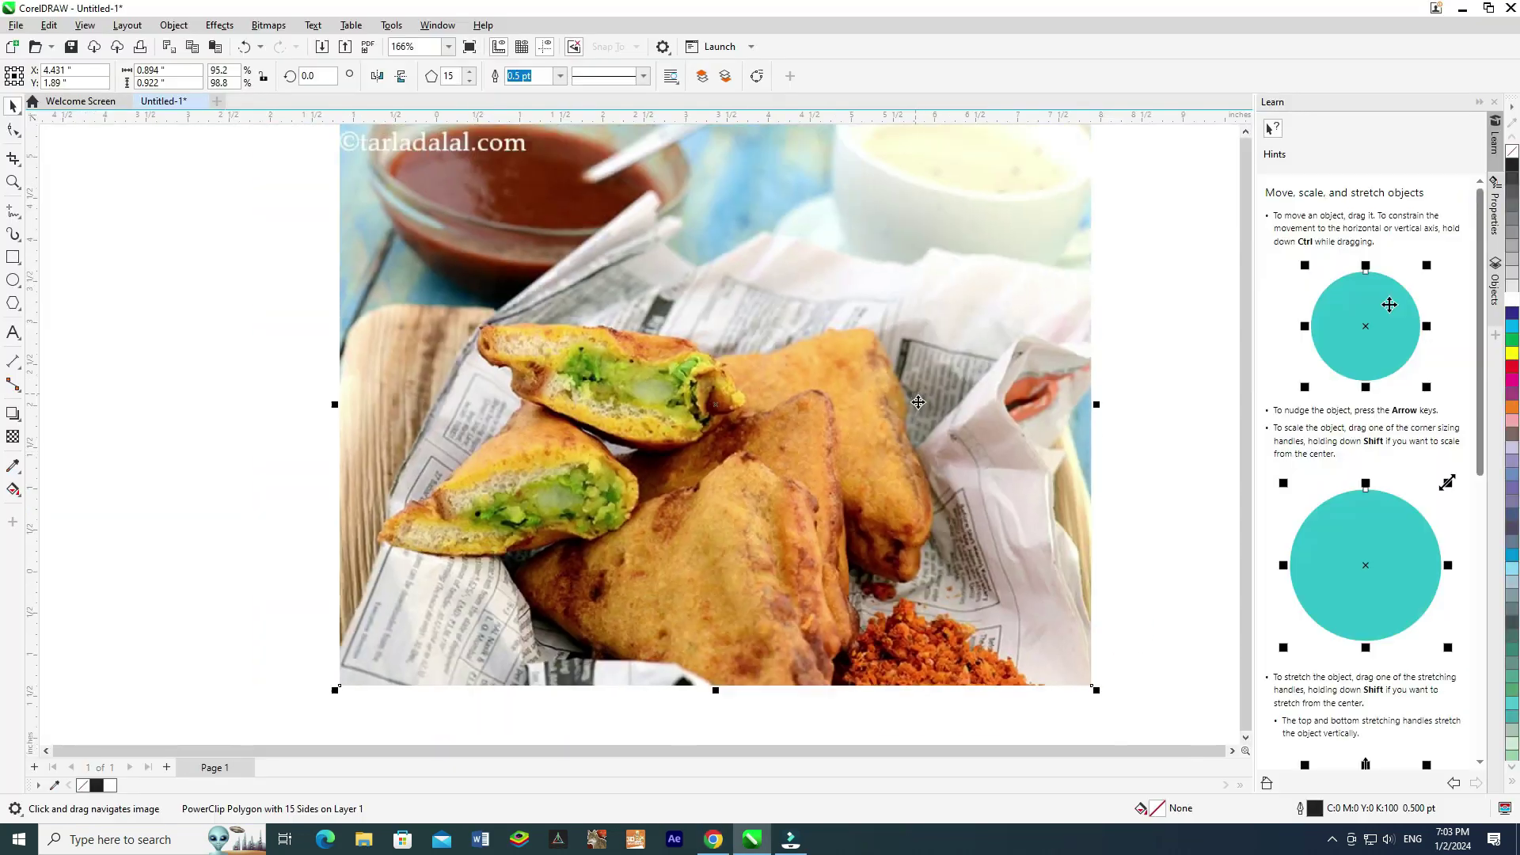
scroll(906, 410, "down", 1)
left_click_drag(1055, 624, 837, 460)
scroll(894, 421, "up", 1)
right_click(707, 412)
left_click(804, 577)
Edit the sixth starburst's PowerClip contents and scale the bread pakora picture to about 1.26 by 0.94 inches.
left_click(882, 367)
left_click(882, 367, "ctrl")
left_click_drag(1036, 285, 968, 336)
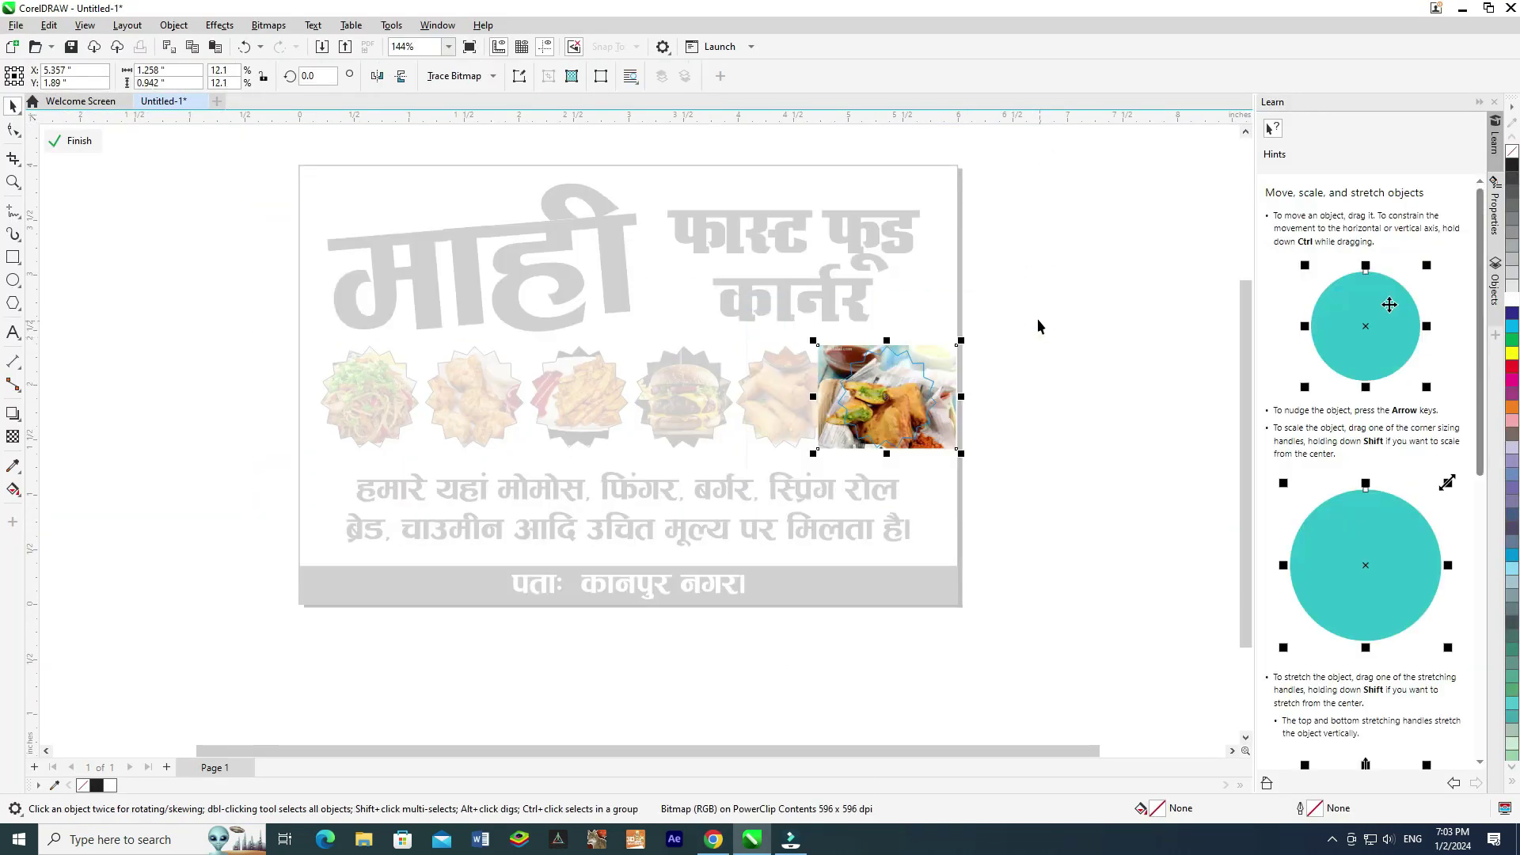
left_click(1076, 321, "ctrl")
scroll(635, 450, "up", 1)
Select all six picture-filled starbursts and nudge the row down about 0.05 inches.
left_click(199, 507)
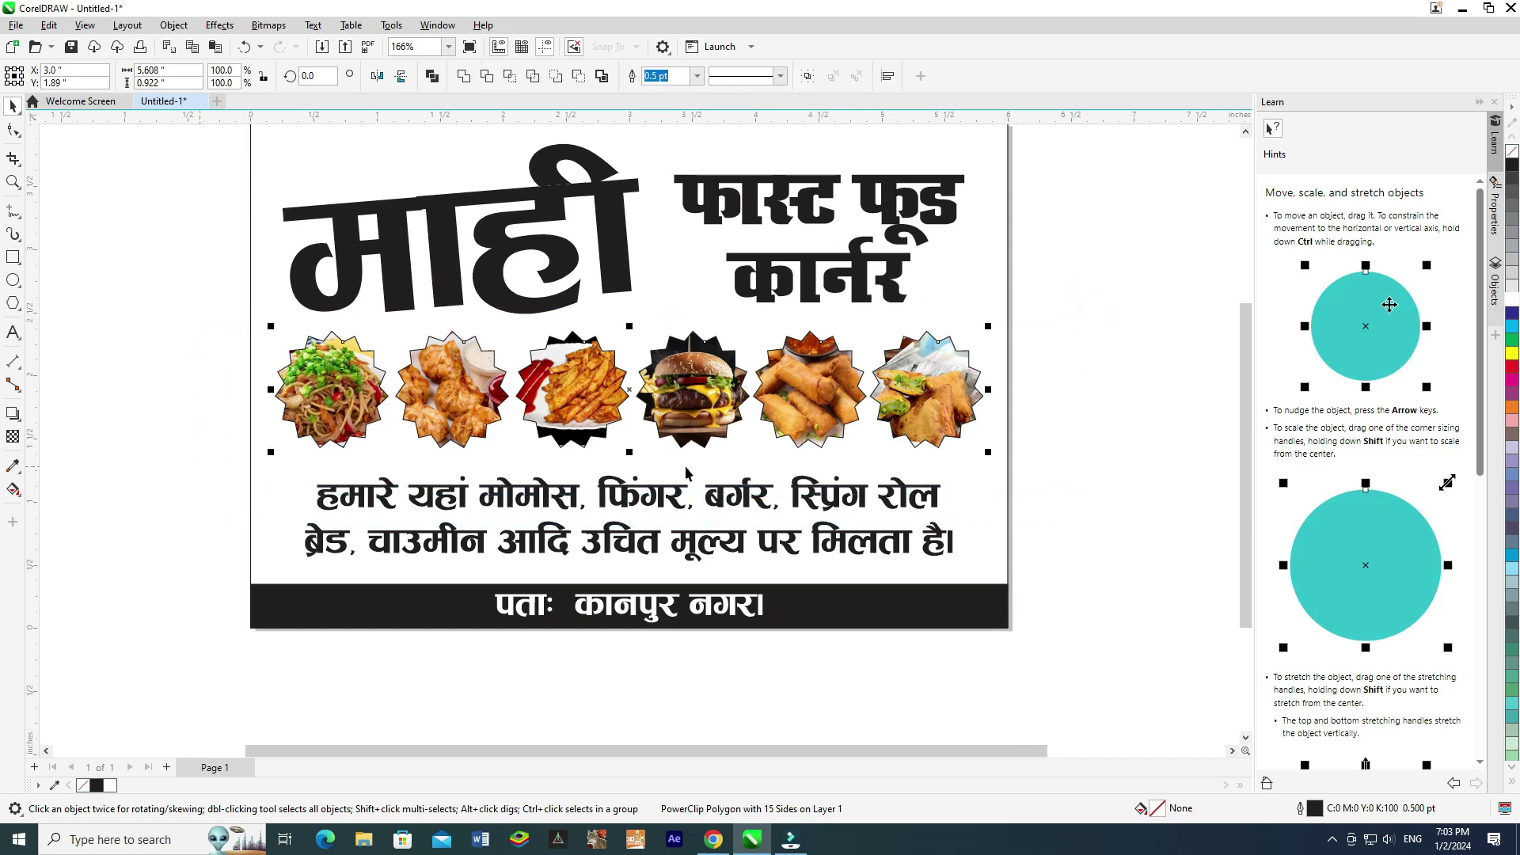
scroll(816, 428, "up", 1)
scroll(812, 427, "down", 1)
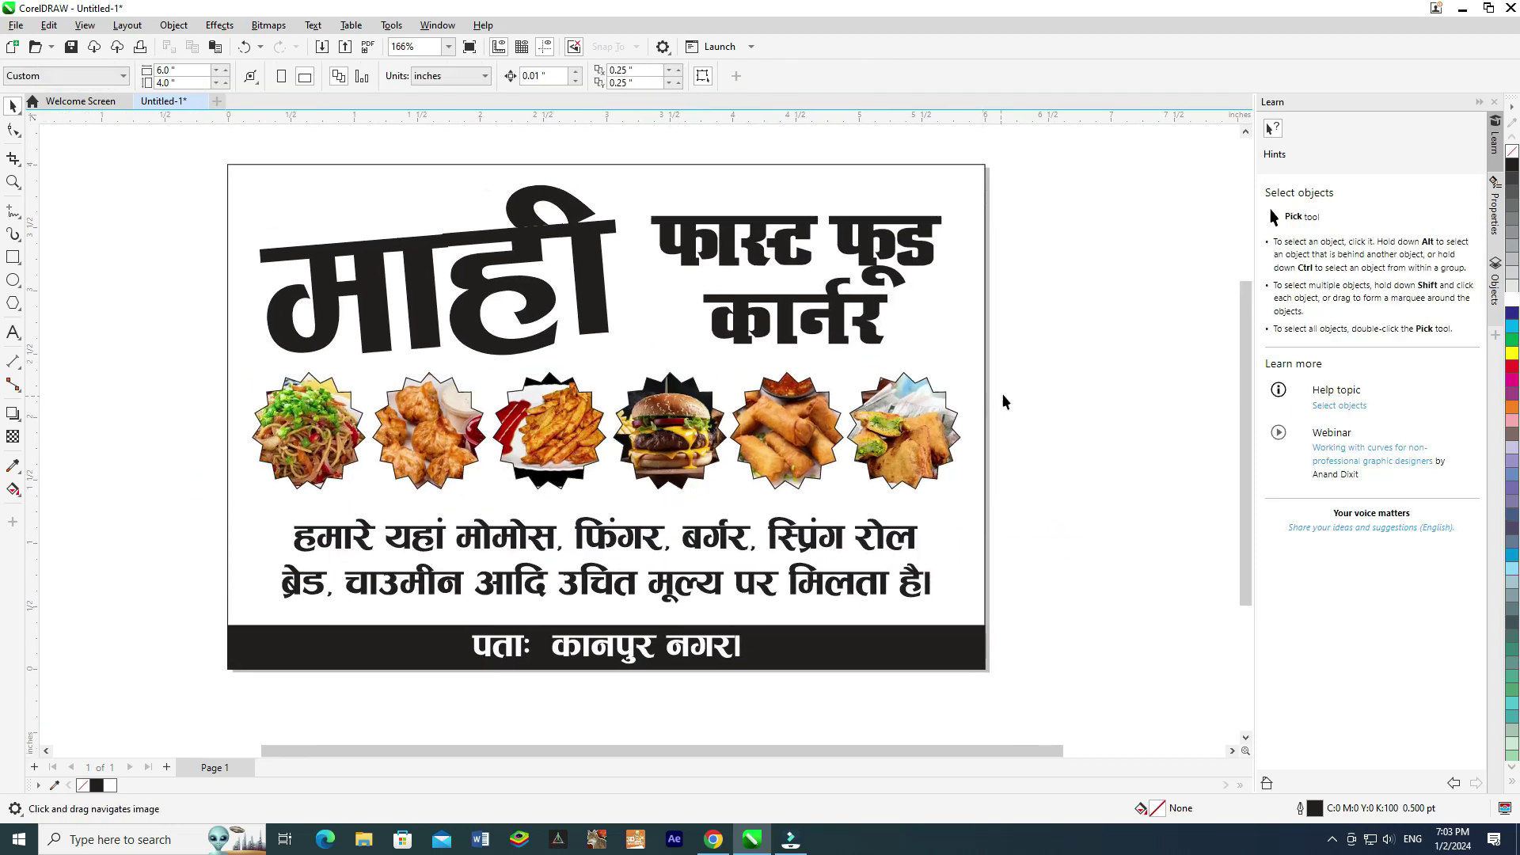
scroll(1043, 379, "up", 1)
left_click(734, 450)
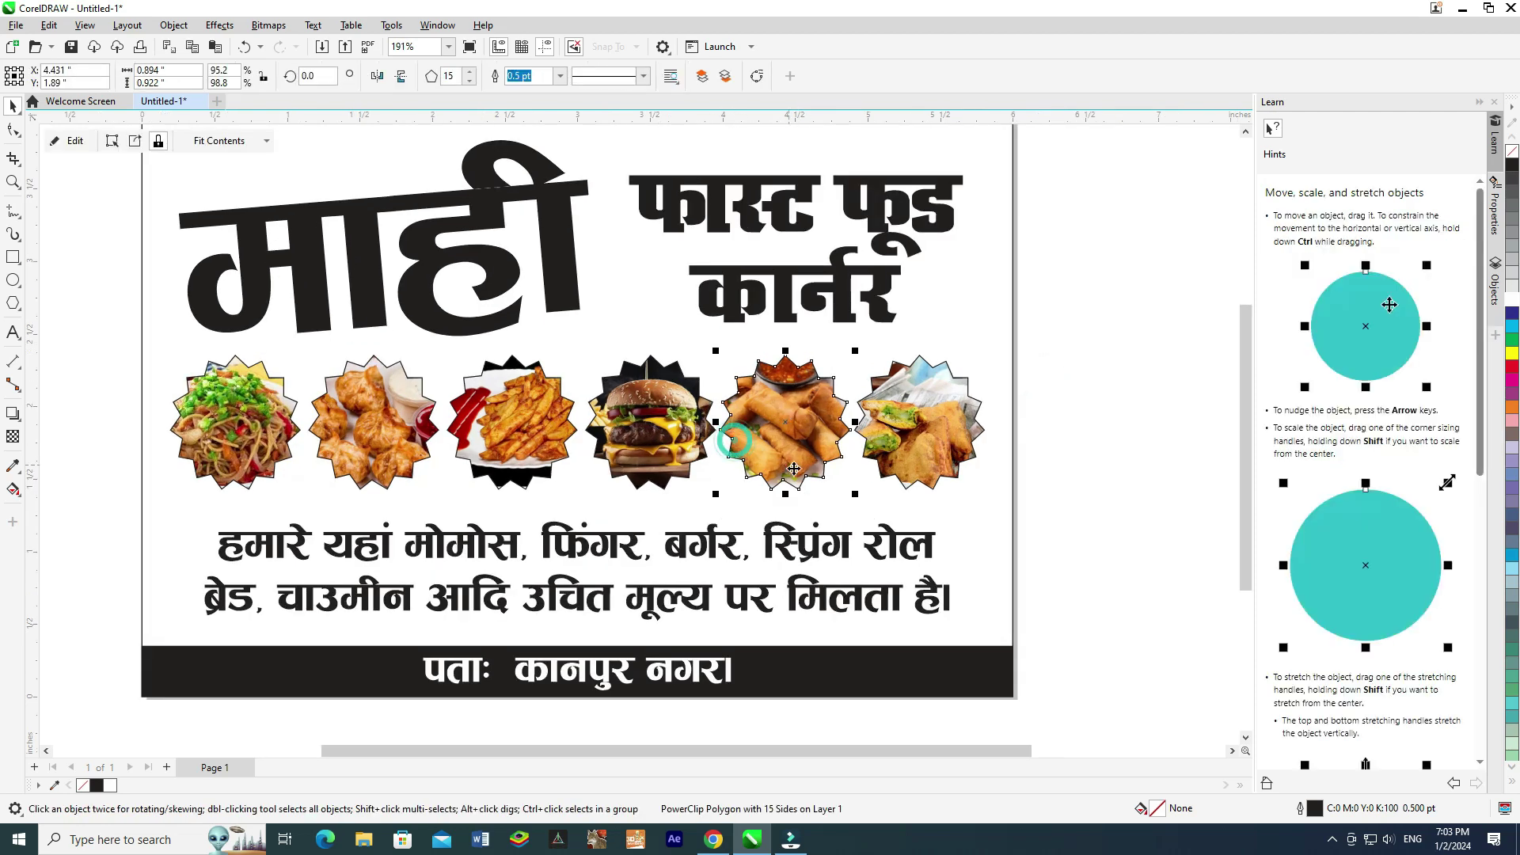
scroll(794, 468, "down", 1)
left_click_drag(540, 505, 224, 515)
key("shift+e")
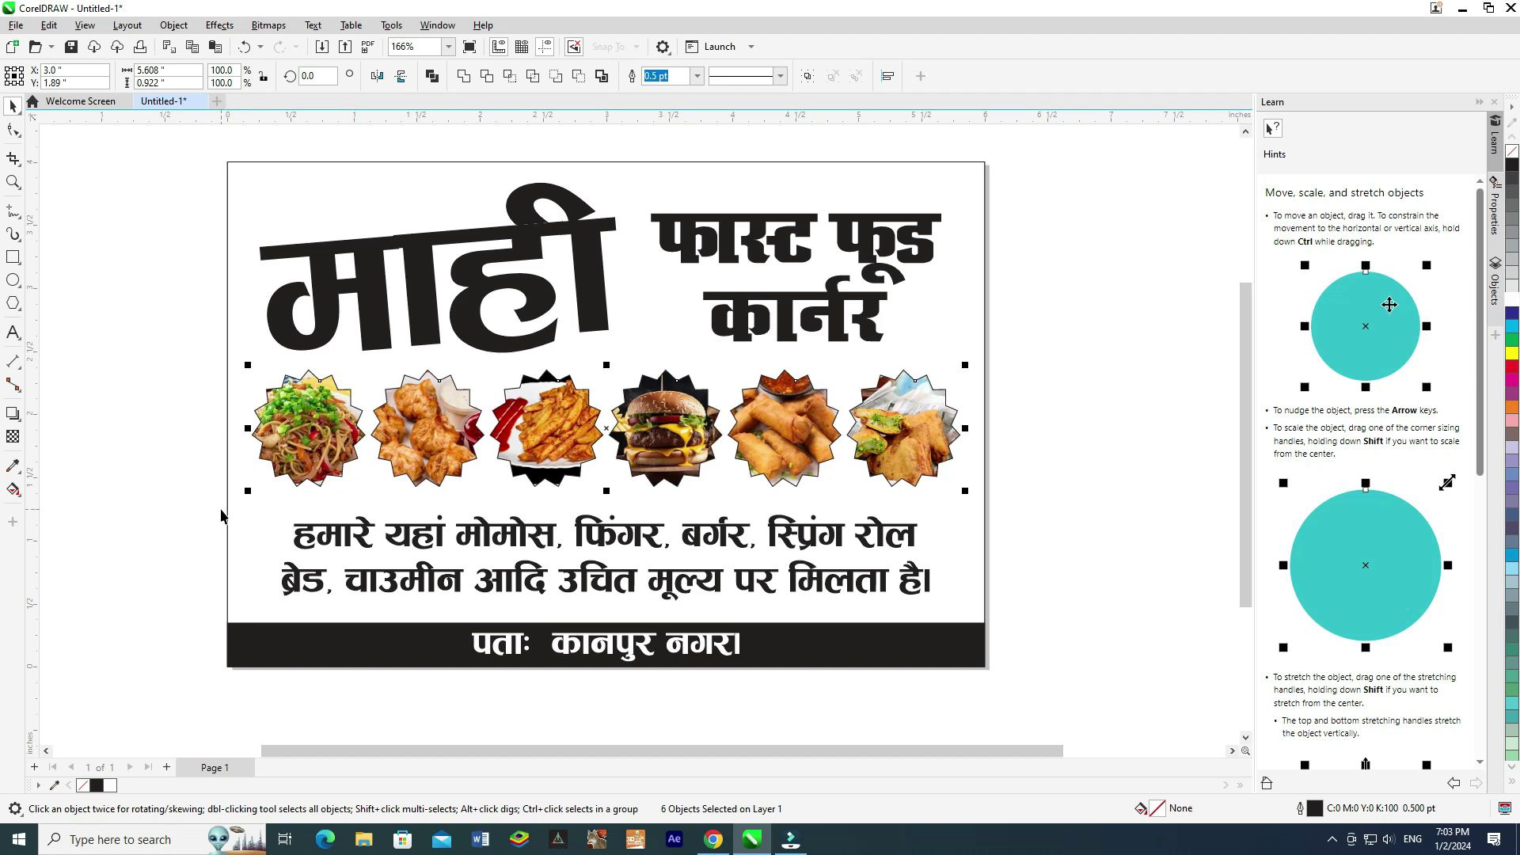
key("e")
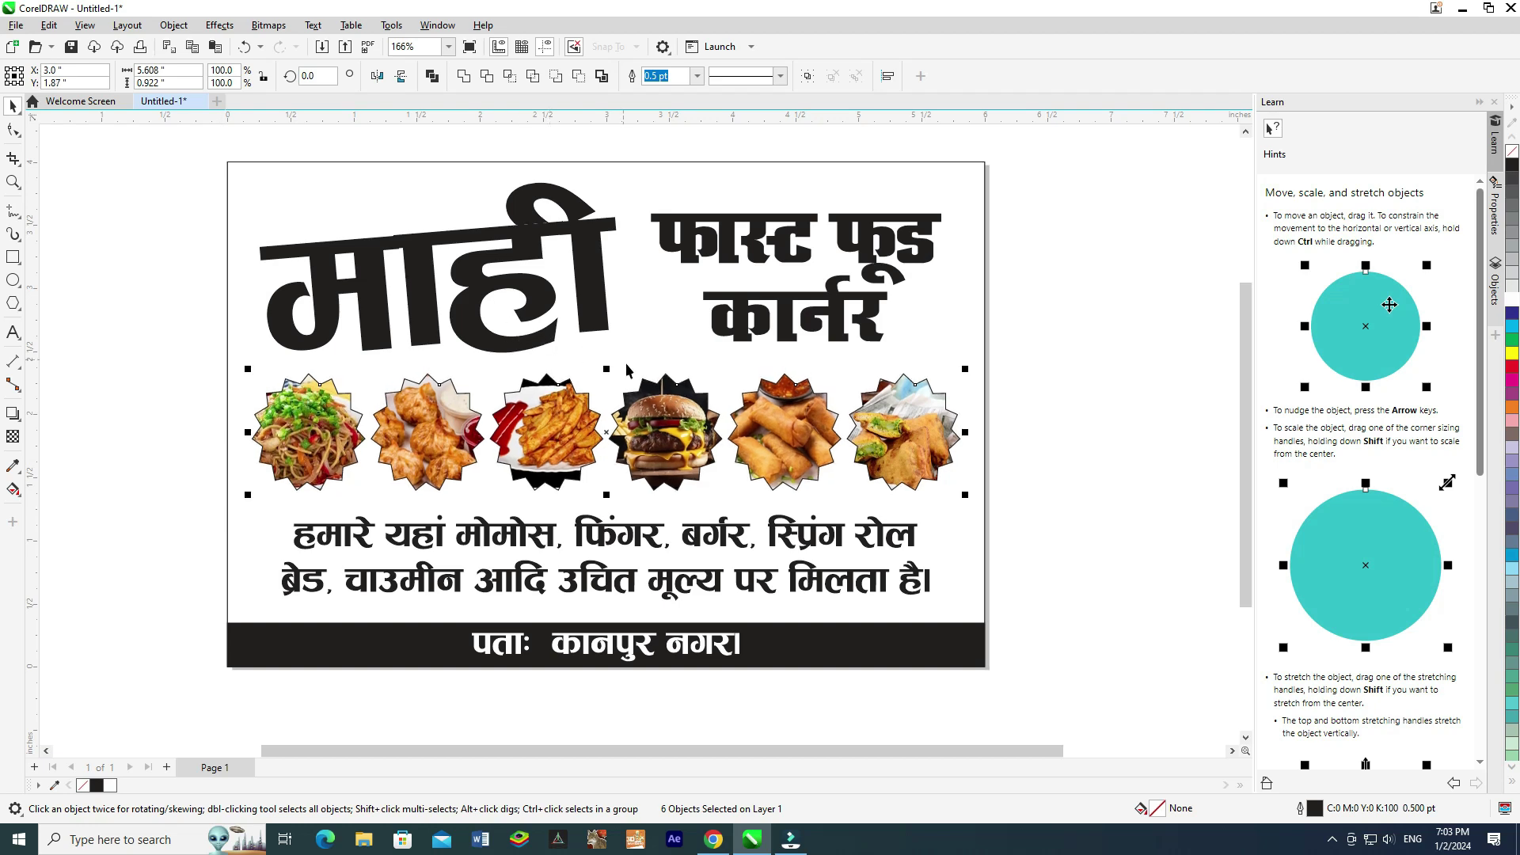
key("Down")
key("Down")
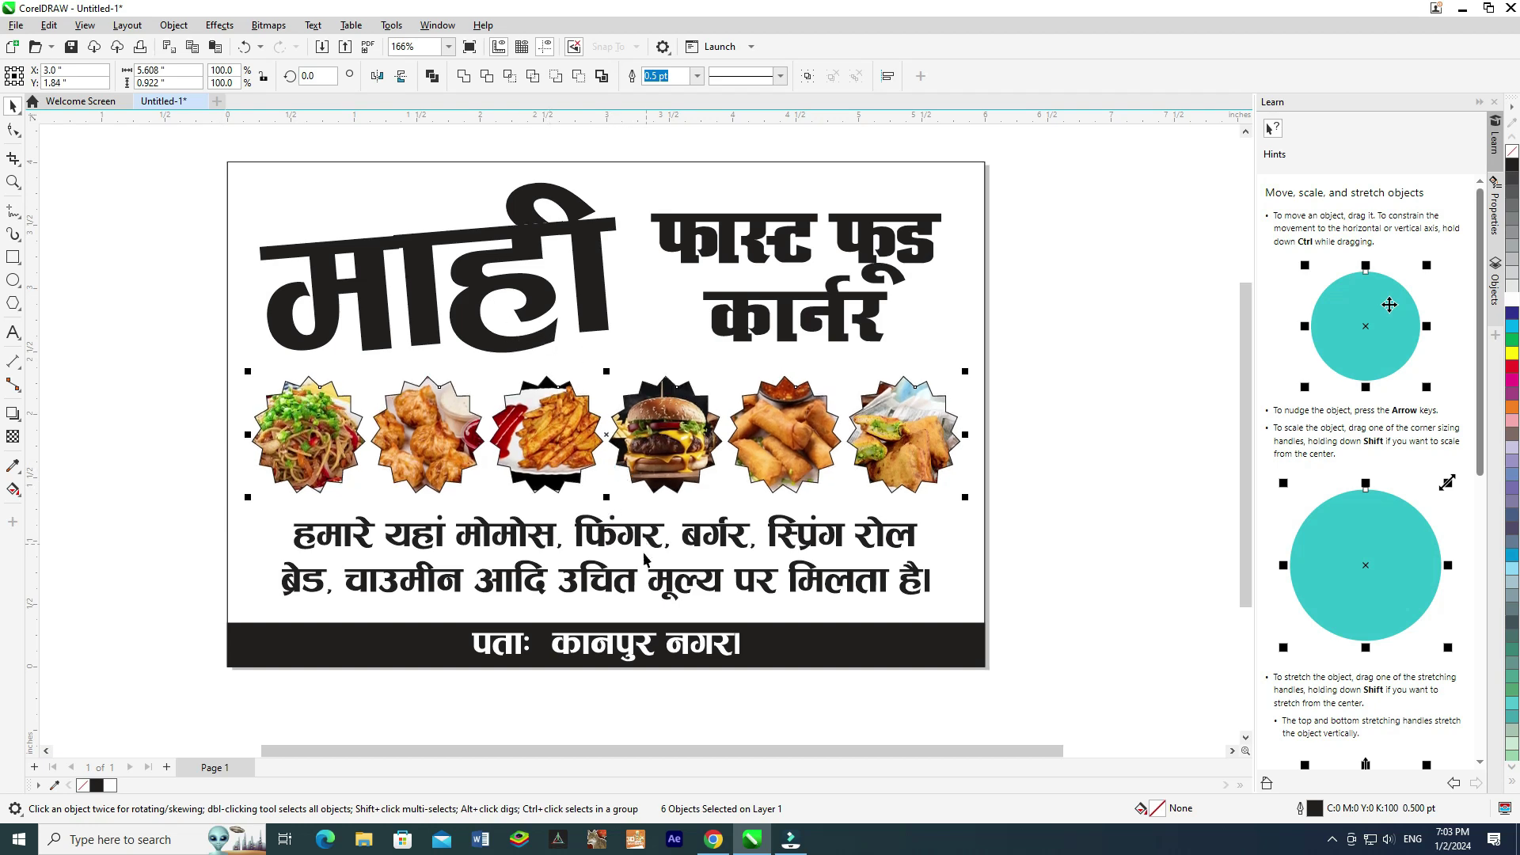
scroll(644, 556, "up", 1)
left_click_drag(496, 227, 528, 317)
left_click(530, 319)
left_click(524, 341)
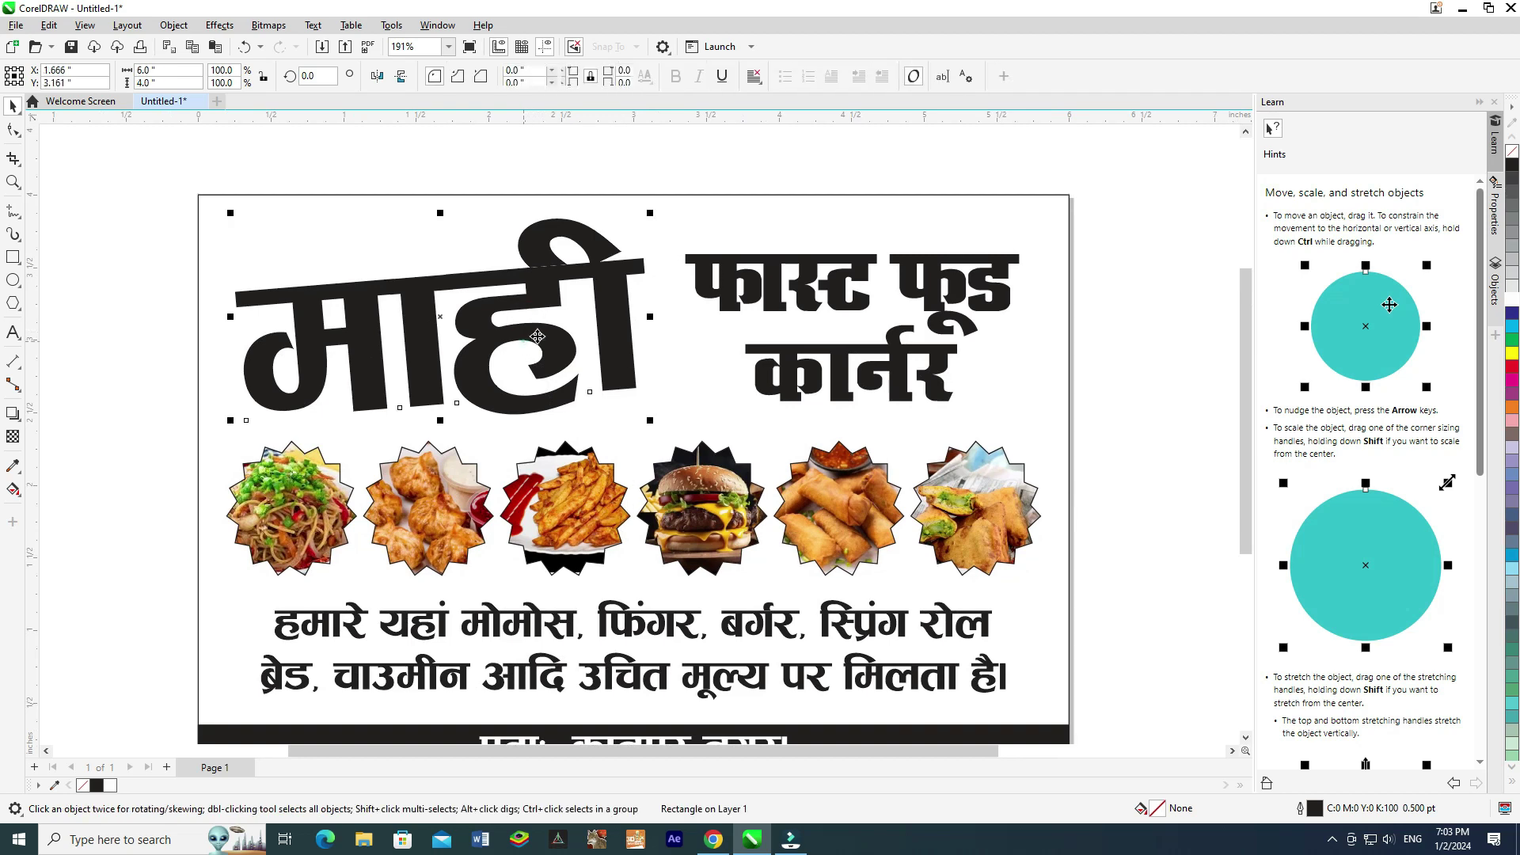
Switch to Chrome and search Google Images for "yellow floral background".
left_click(713, 840)
triple_click(278, 83)
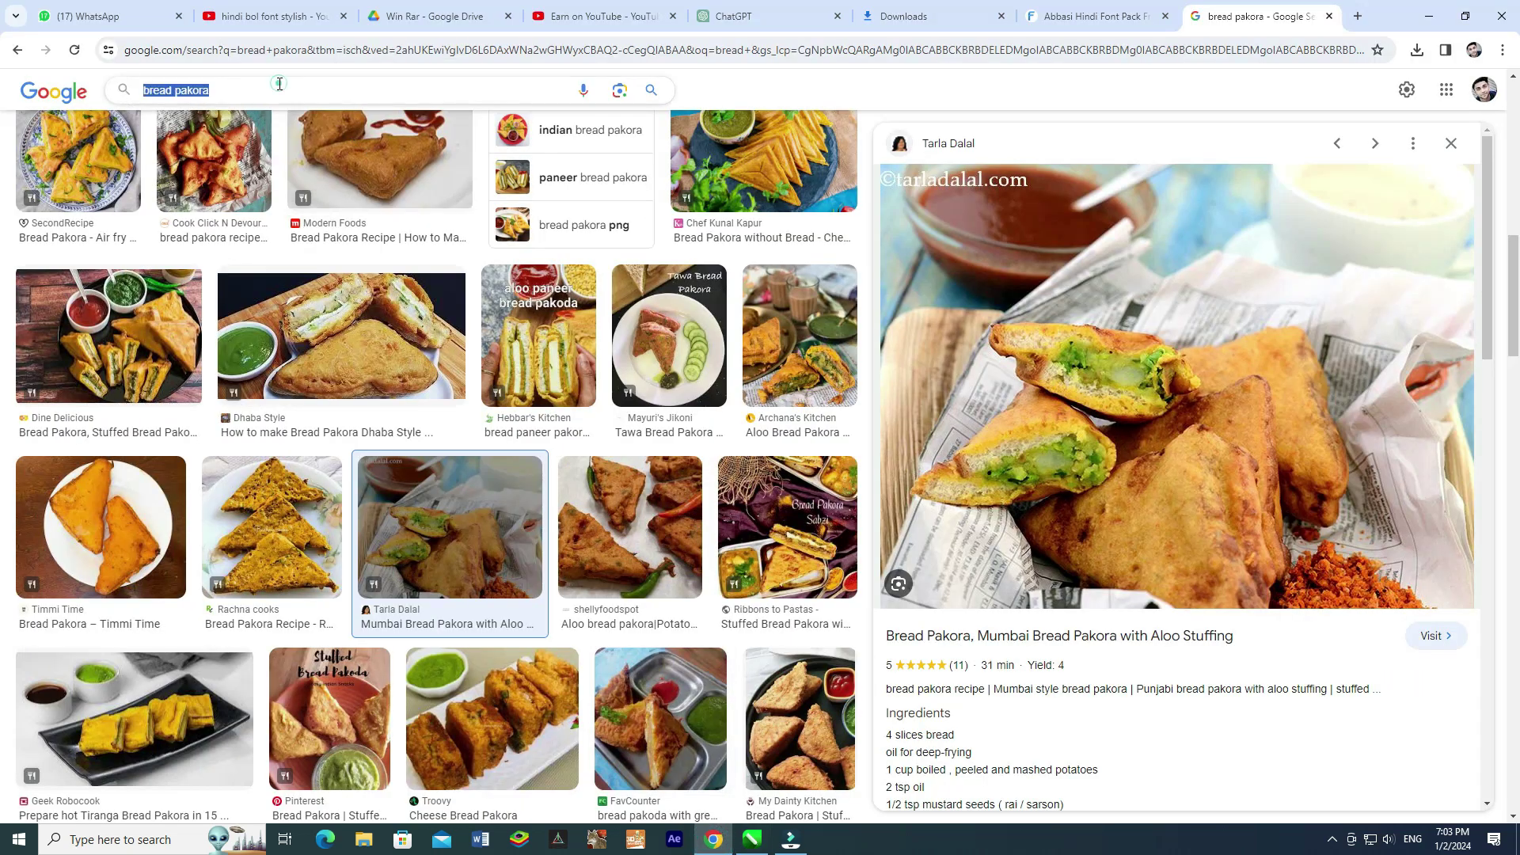
type("yellow f")
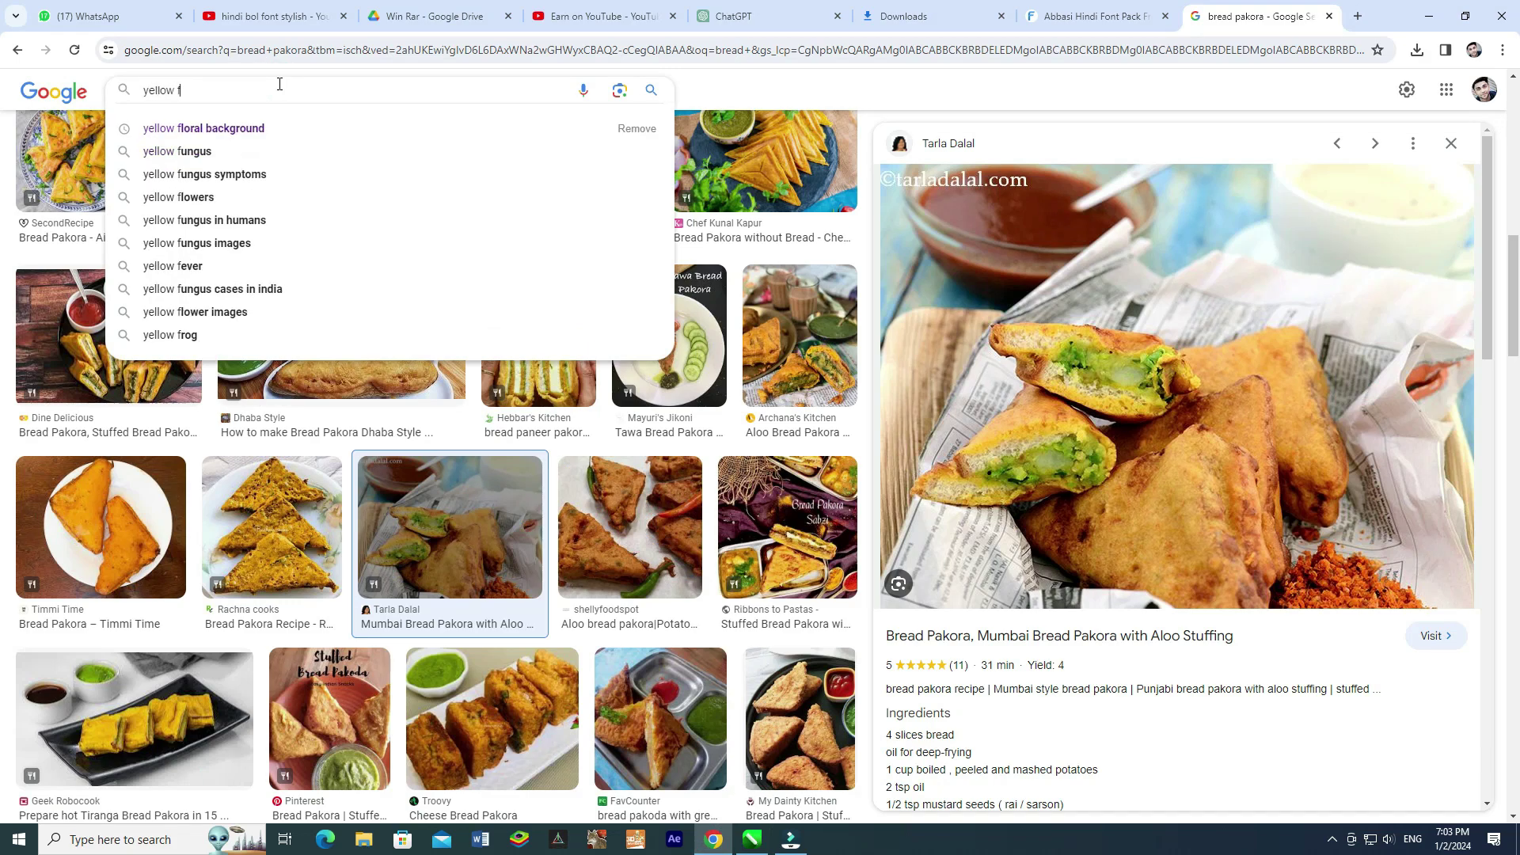
key("Down")
key("Return")
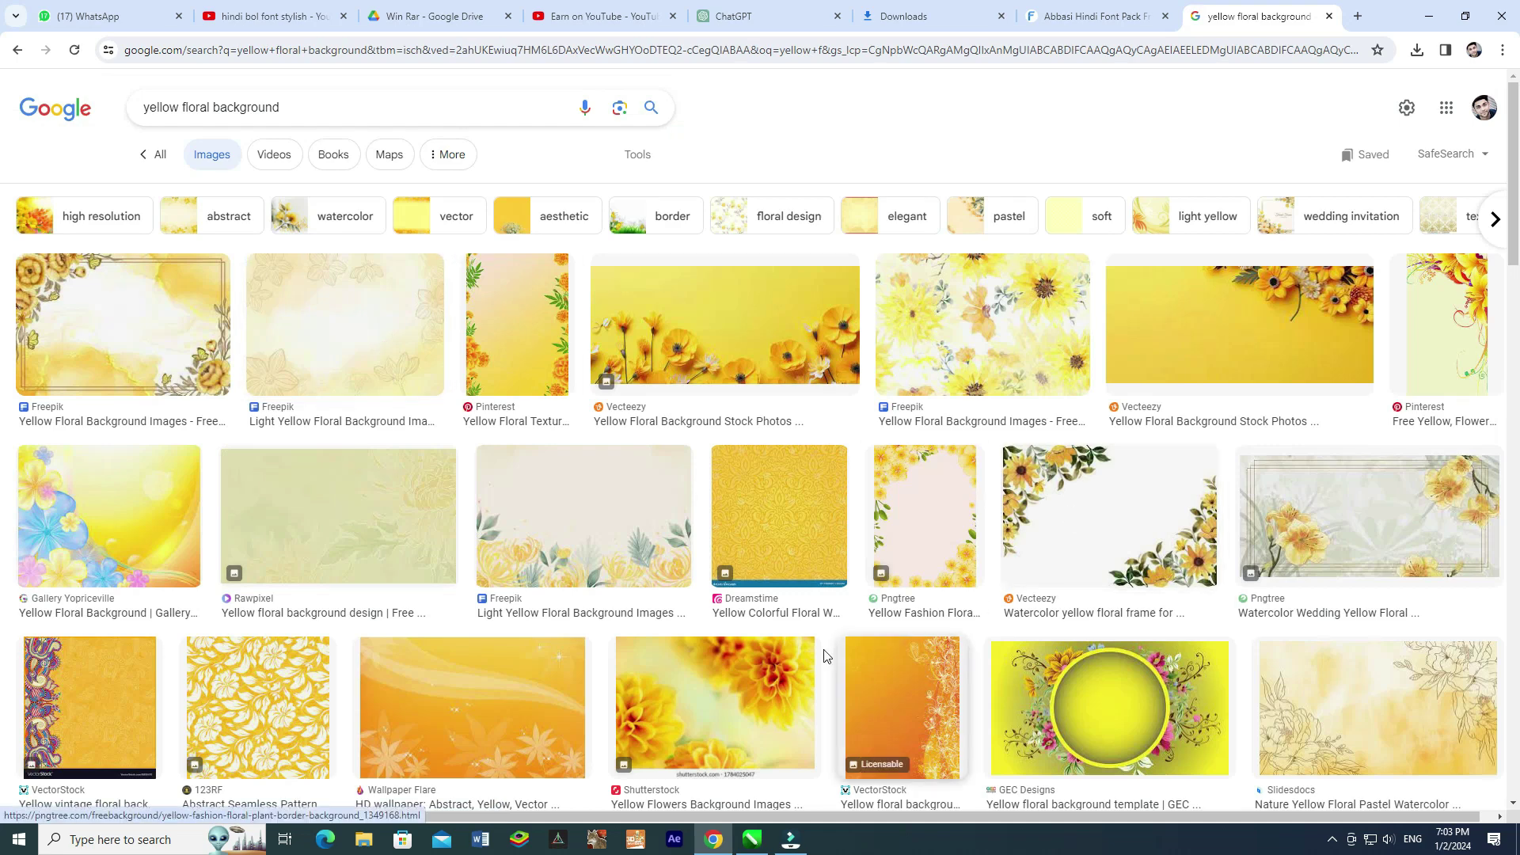
Copy the orange-yellow Wallpaper Flare floral picture with light waves from the results and return to CorelDRAW.
scroll(475, 443, "down", 3)
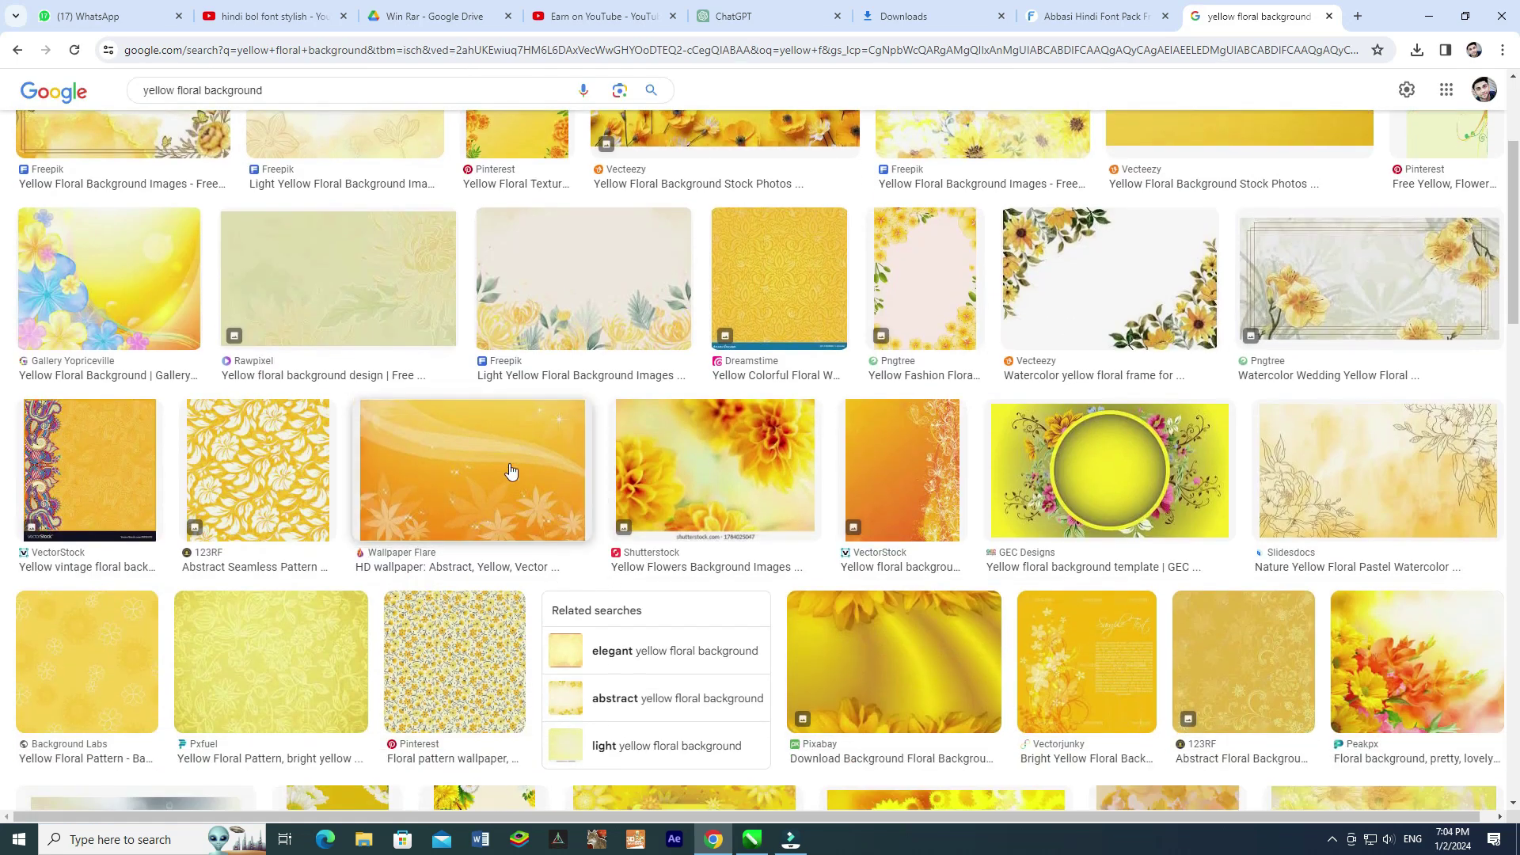
left_click(511, 473)
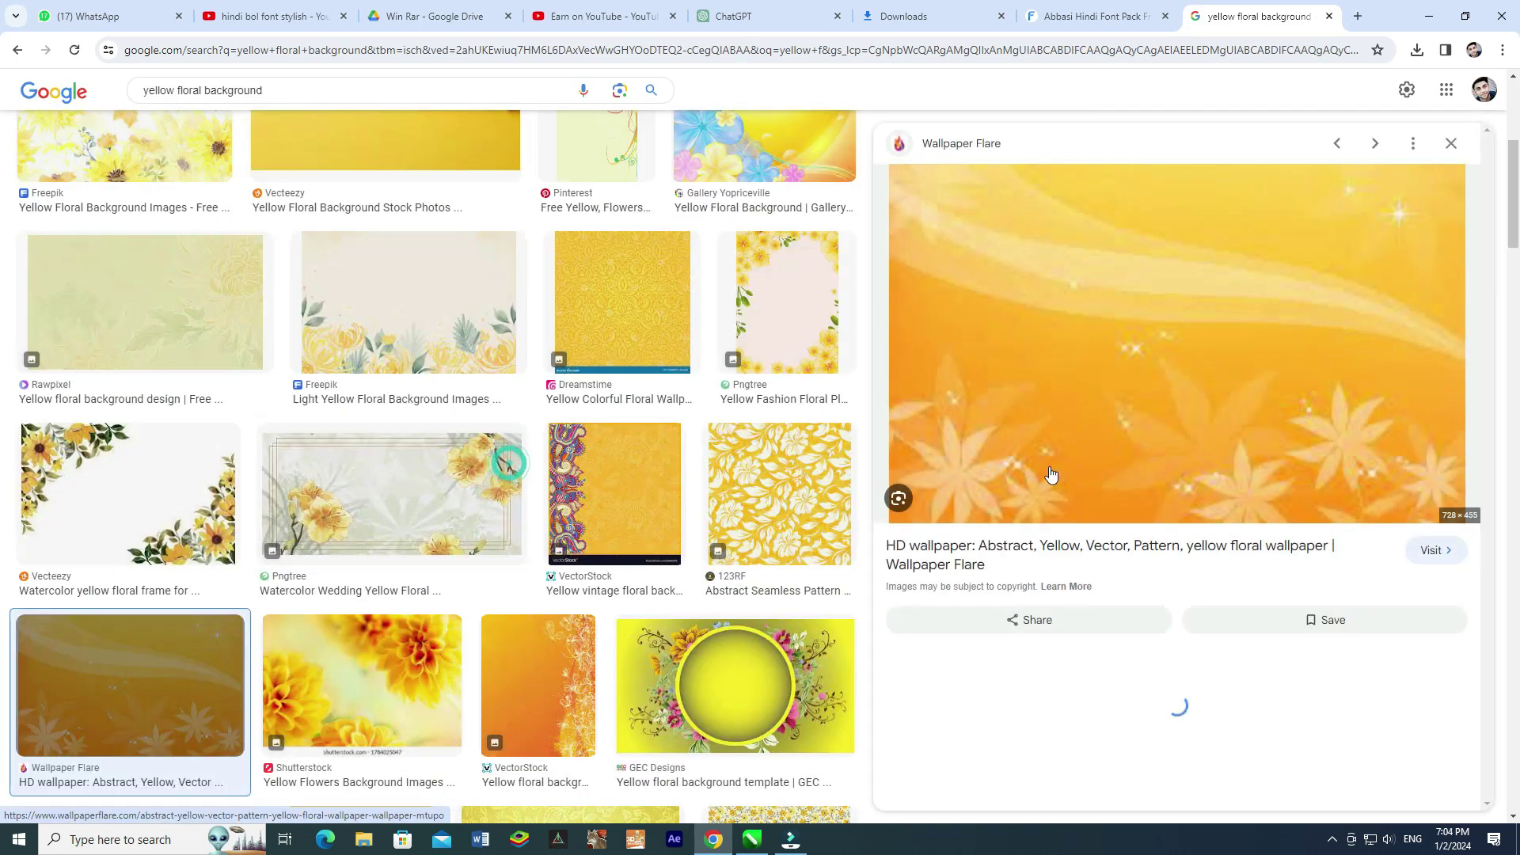
right_click(1161, 342)
left_click(1228, 570)
left_click(751, 839)
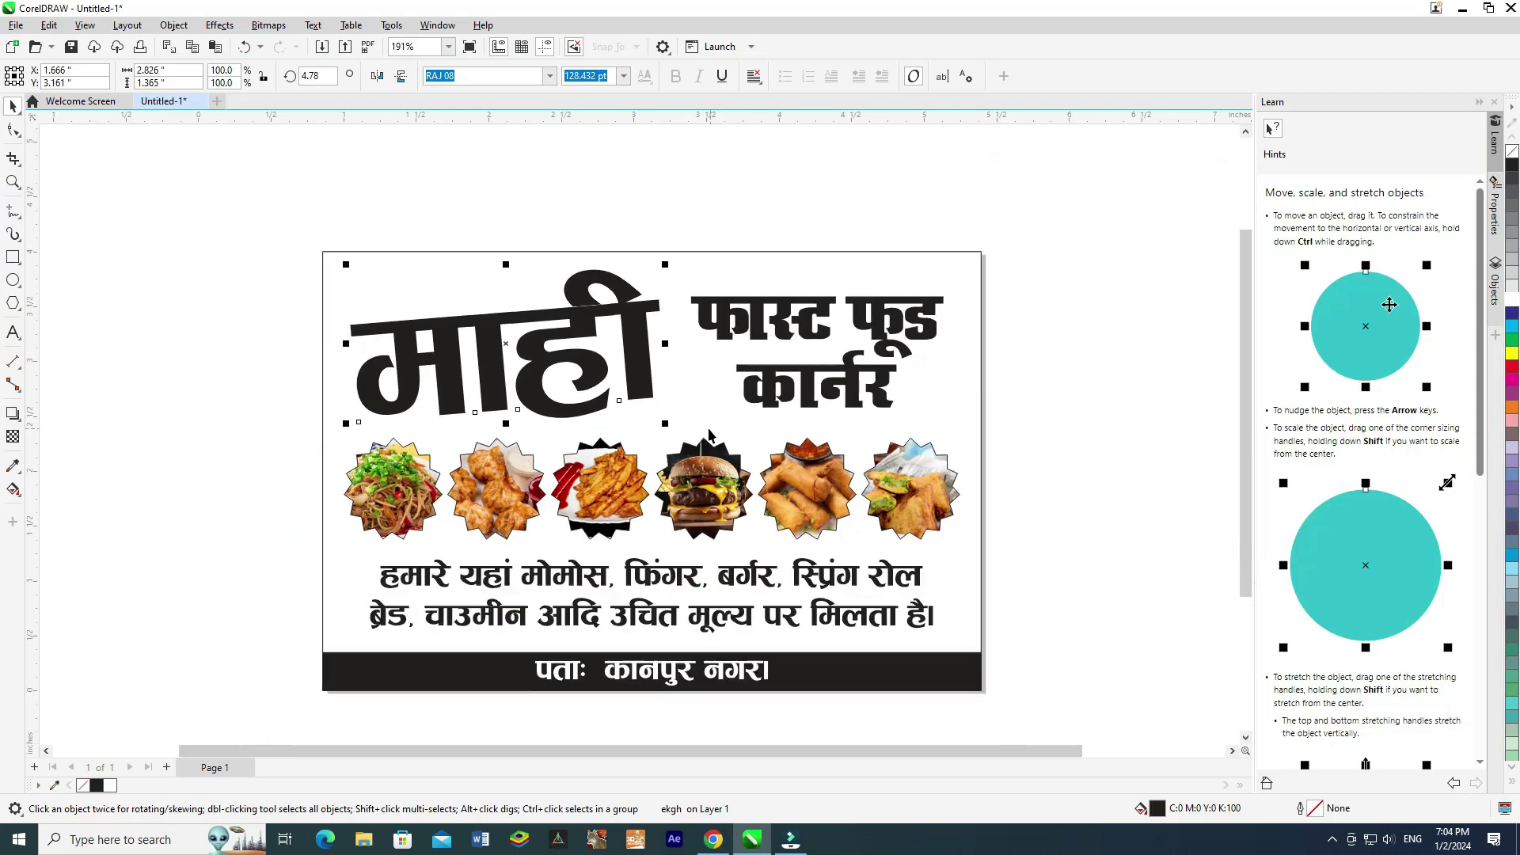
Paste the yellow floral picture, send it behind the banner artwork and scale it to about 6.95 by 4.34 inches.
key("ctrl+v")
scroll(729, 427, "down", 3)
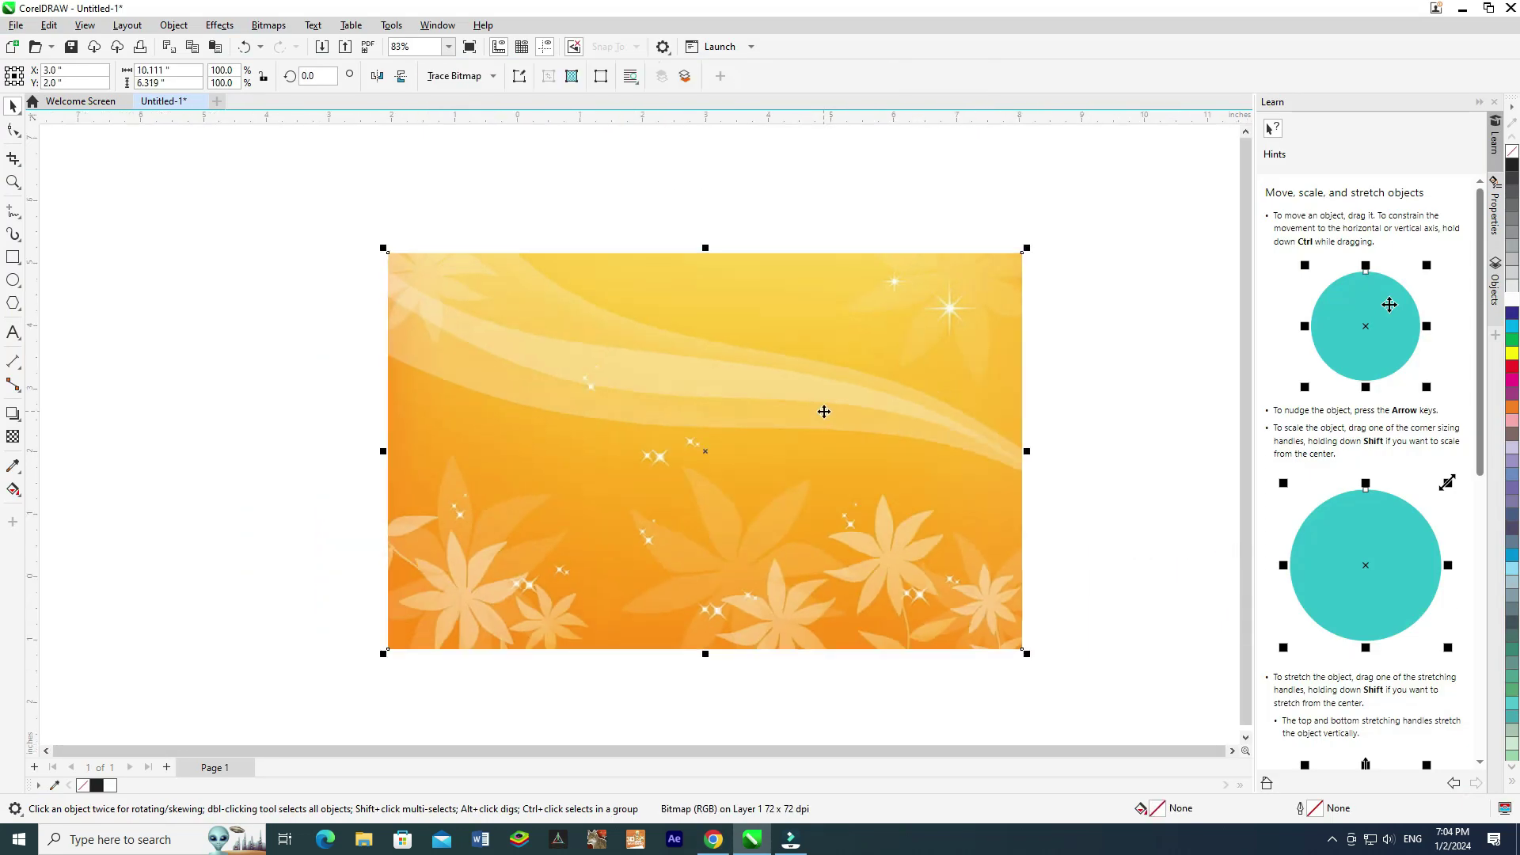
key("shift+Page_Down")
left_click(990, 285)
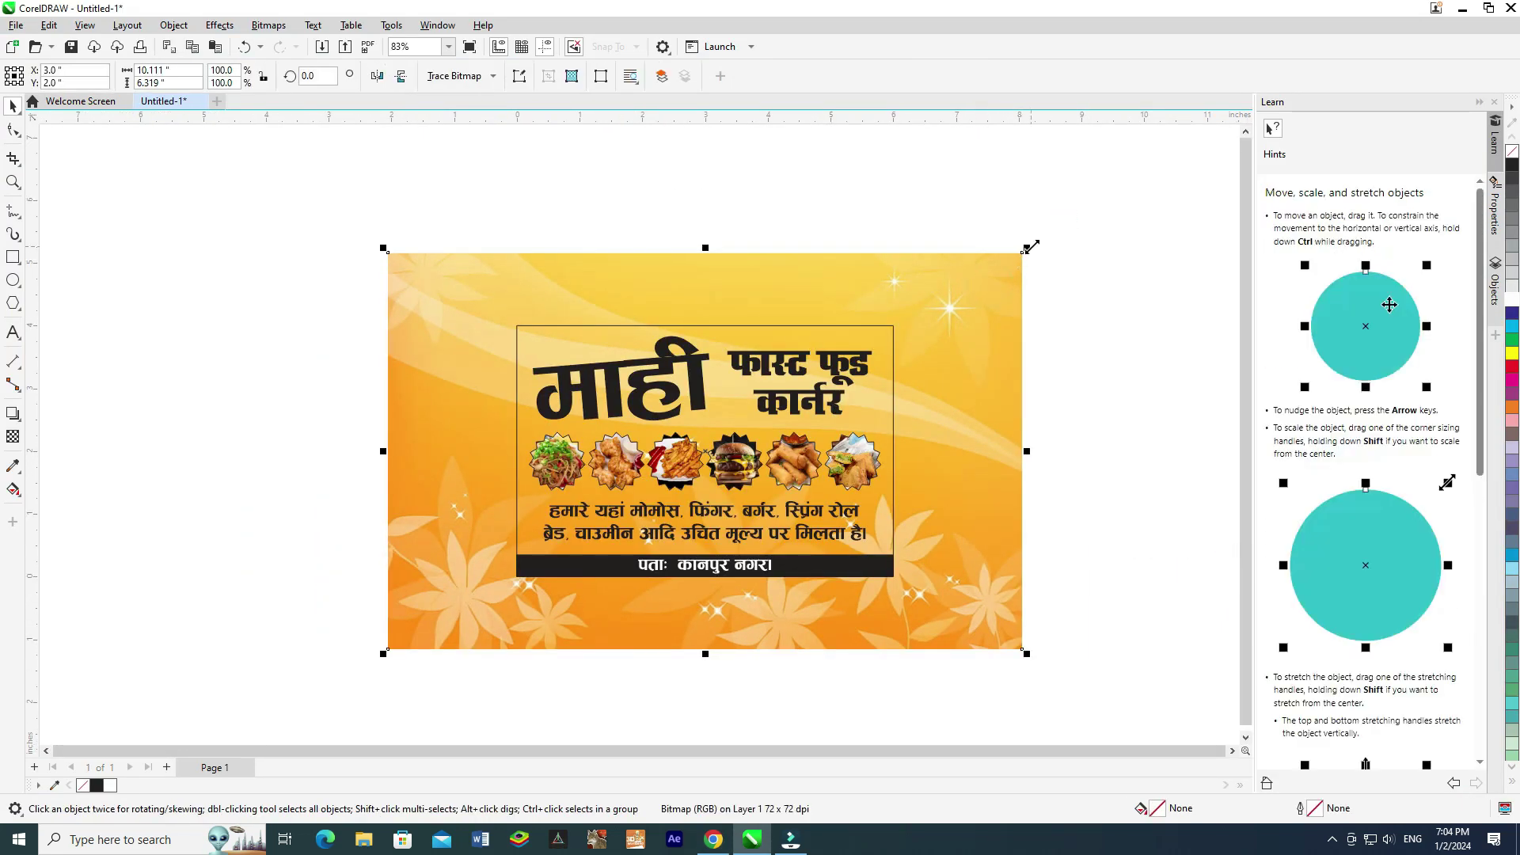
left_click_drag(1029, 247, 824, 377)
scroll(920, 350, "up", 2)
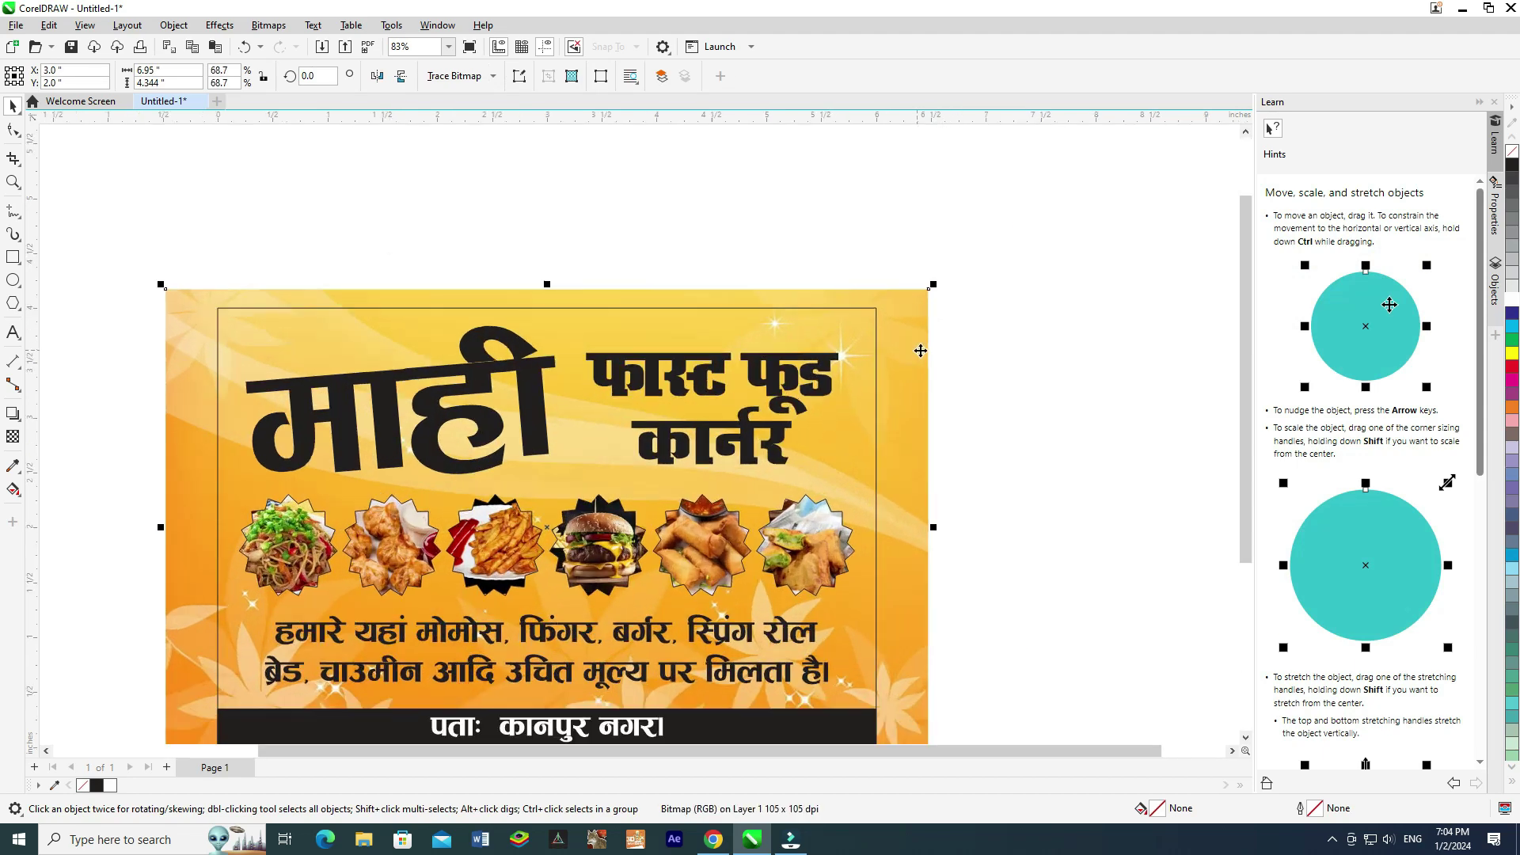
PowerClip the yellow floral picture inside the banner's 6 by 4 inch border rectangle.
right_click(910, 339)
left_click(985, 565)
left_click(863, 463)
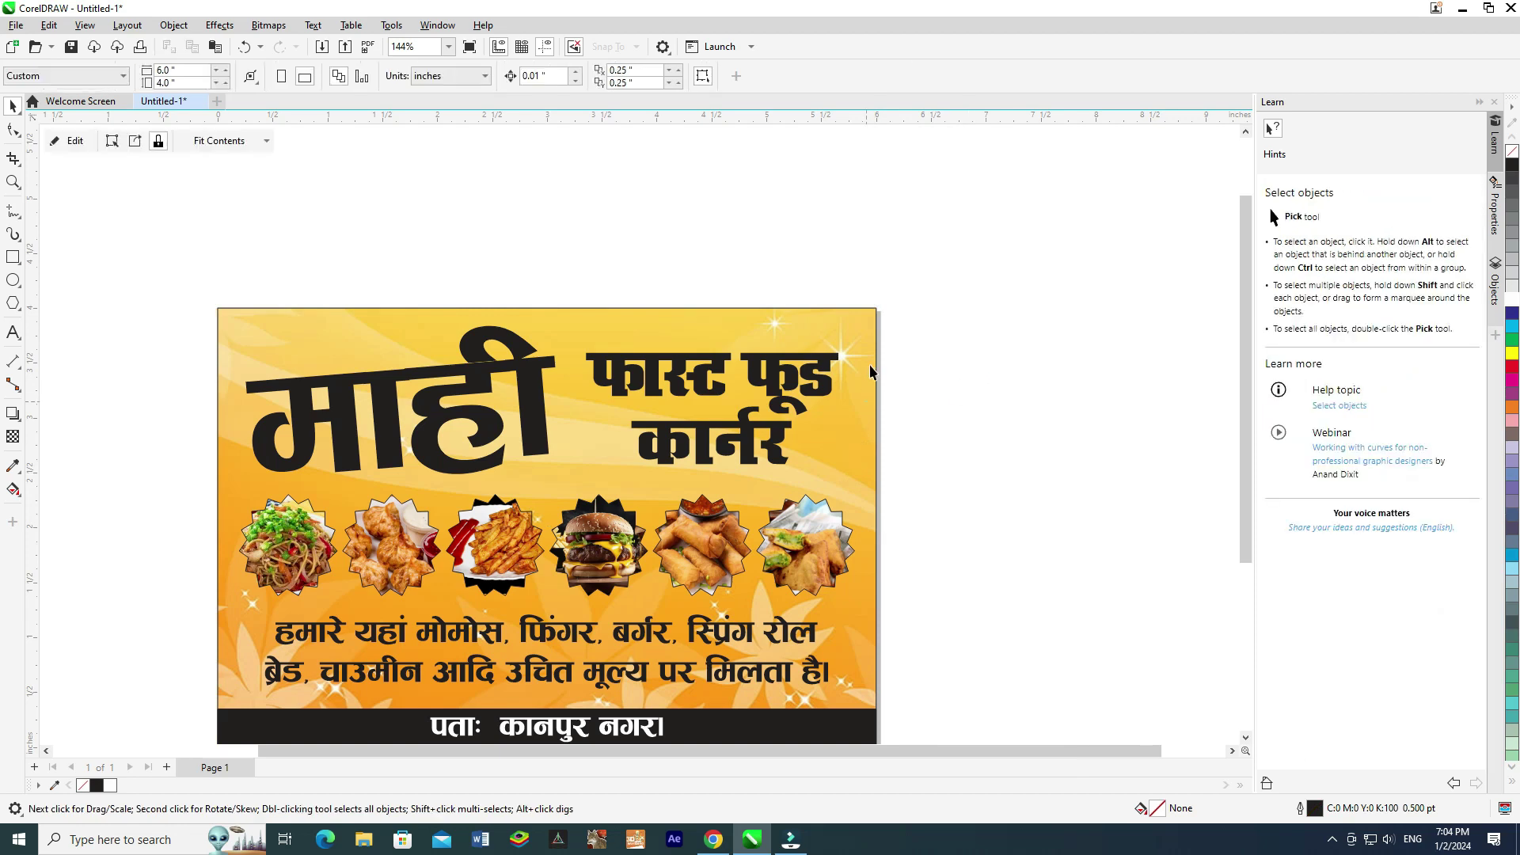
left_click_drag(865, 401, 939, 348)
key("ctrl+z")
left_click(1020, 322)
scroll(443, 376, "up", 1)
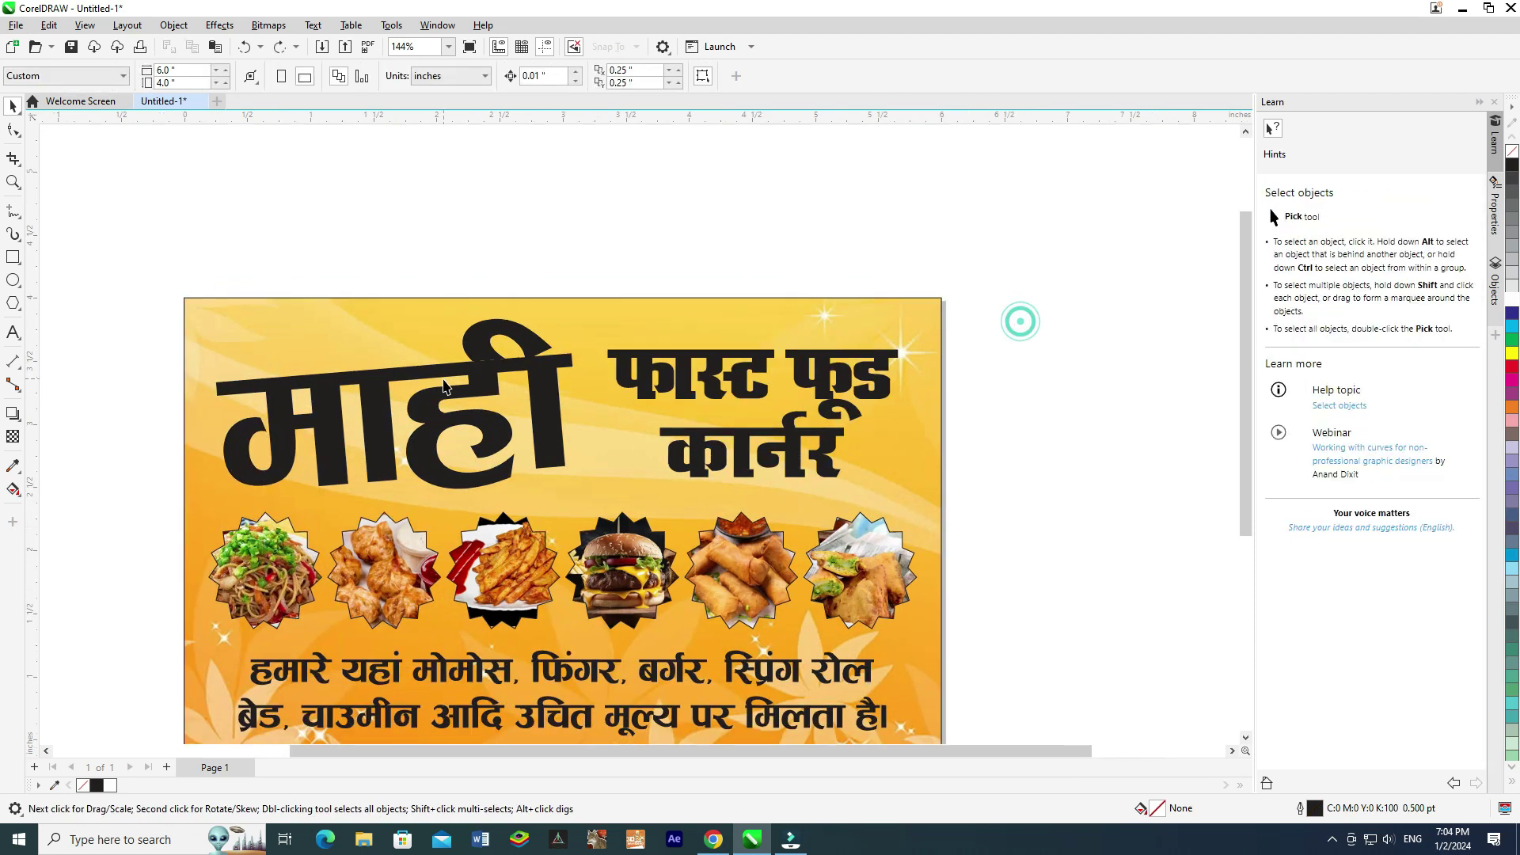
Stretch the माही heading to about 1.427 inches high and fill it with red (C0 M100 Y100 K0).
left_click(487, 372)
scroll(439, 452, "up", 1)
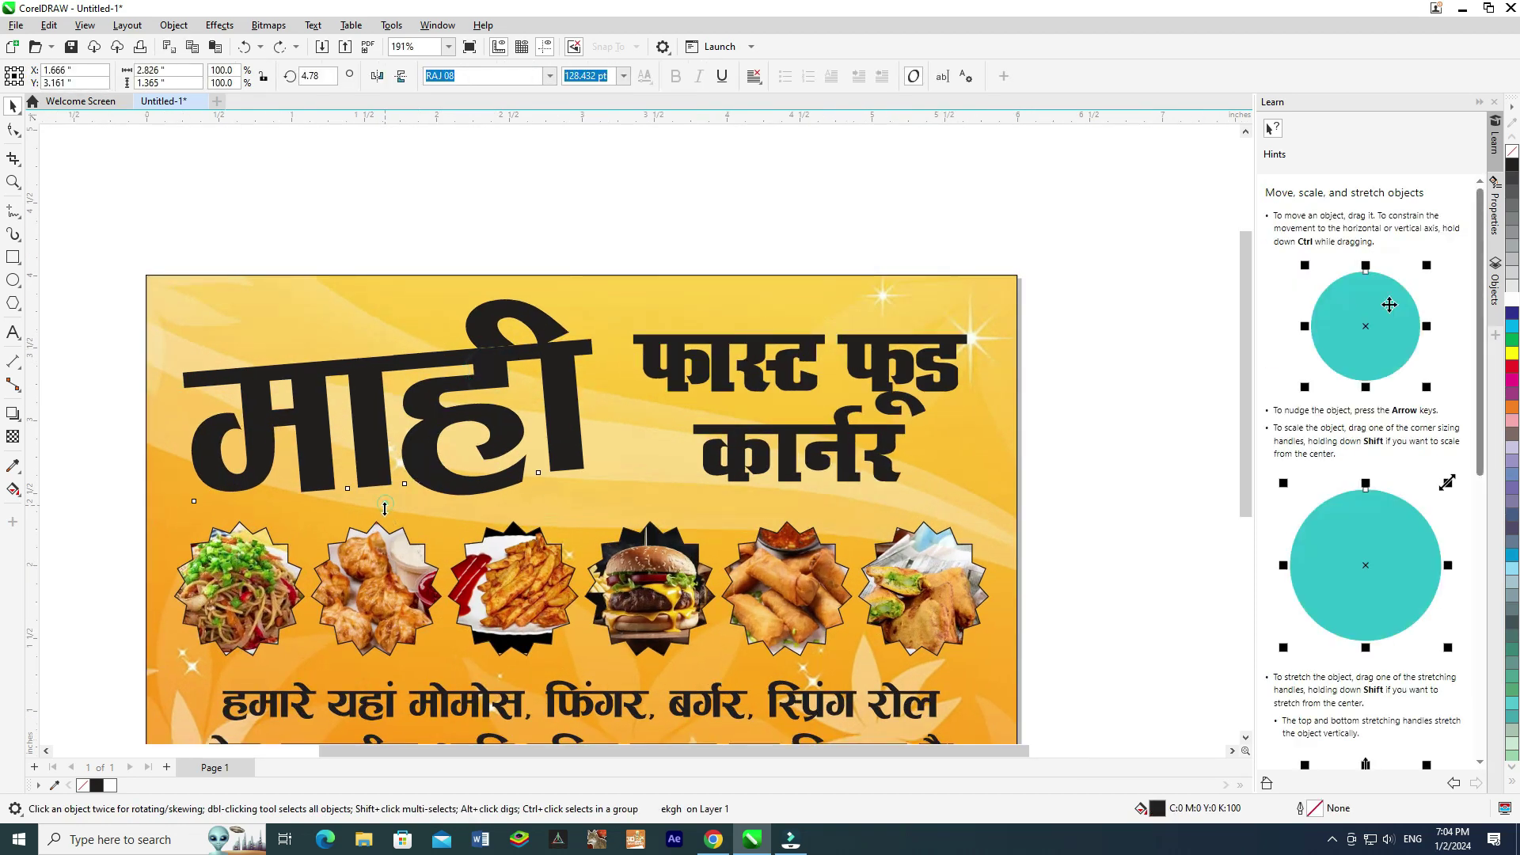
left_click_drag(385, 505, 386, 513)
scroll(392, 489, "up", 2)
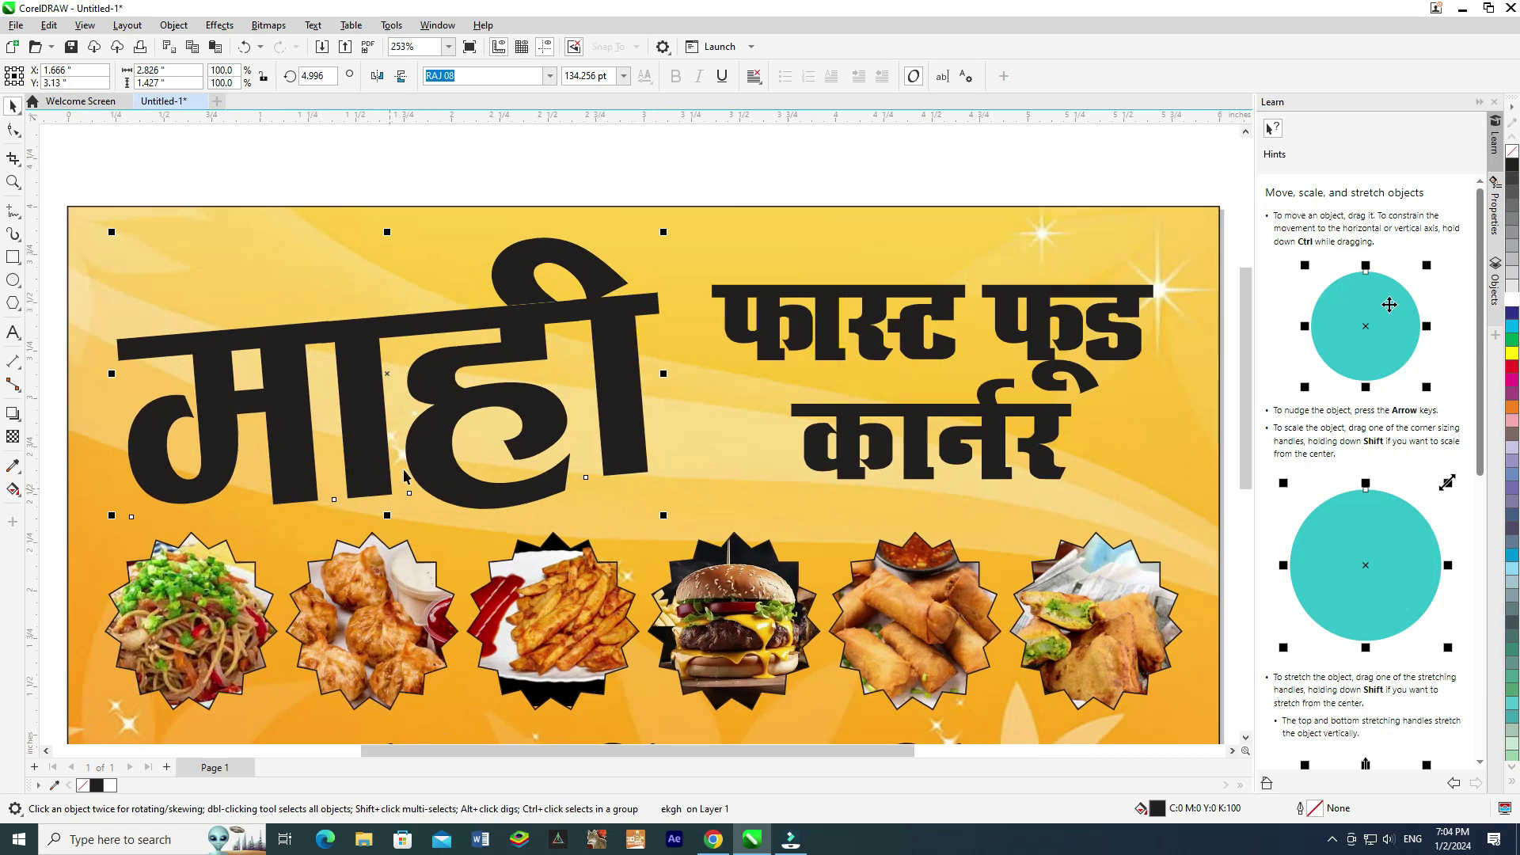
left_click(1512, 369)
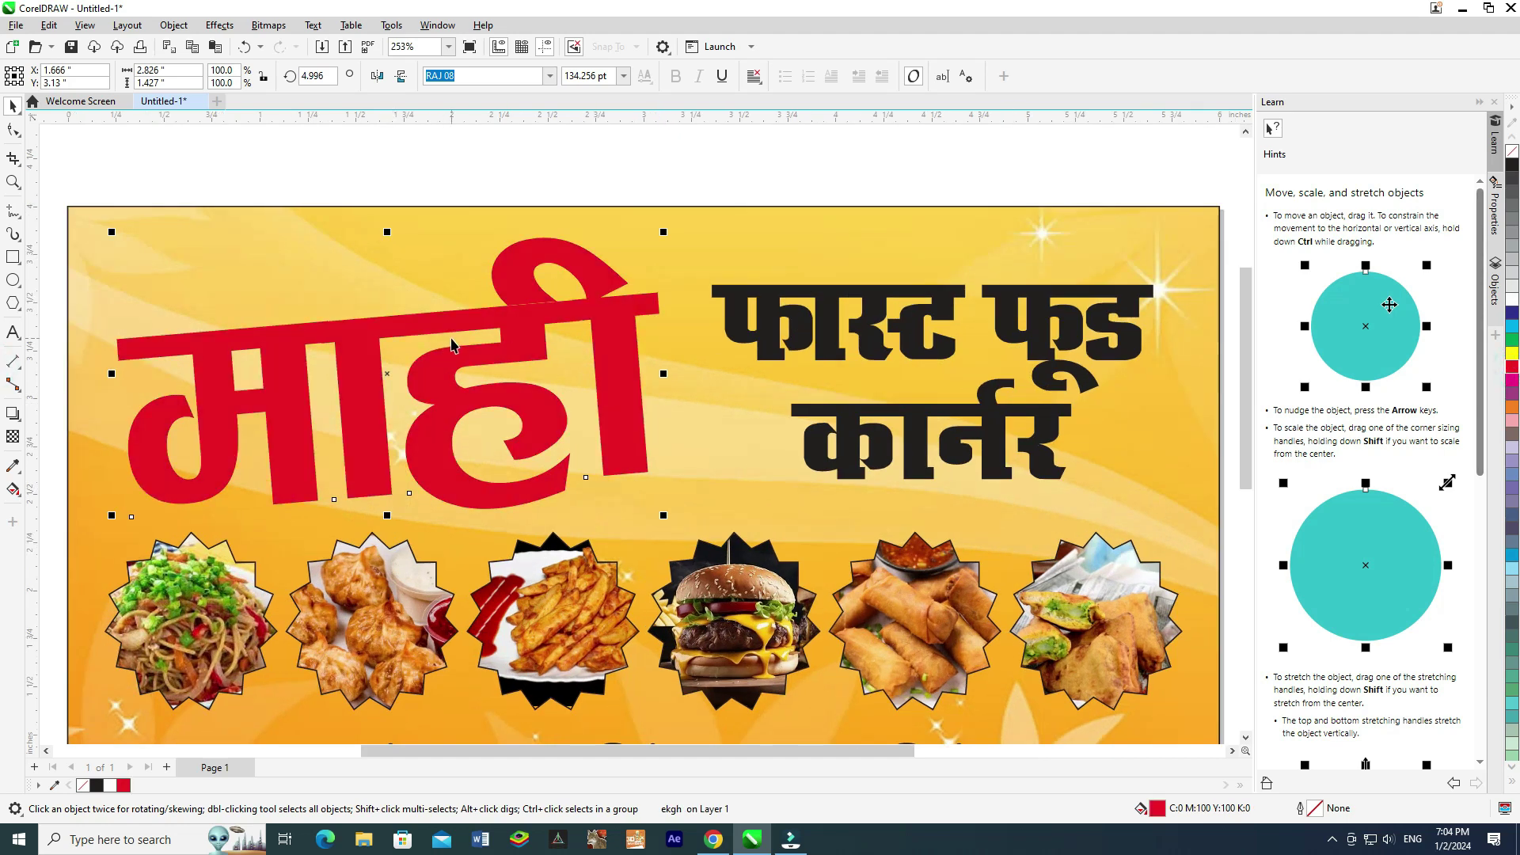
Give the माही heading a 4 pt outline with rounded corners, placed behind the fill.
key("F12")
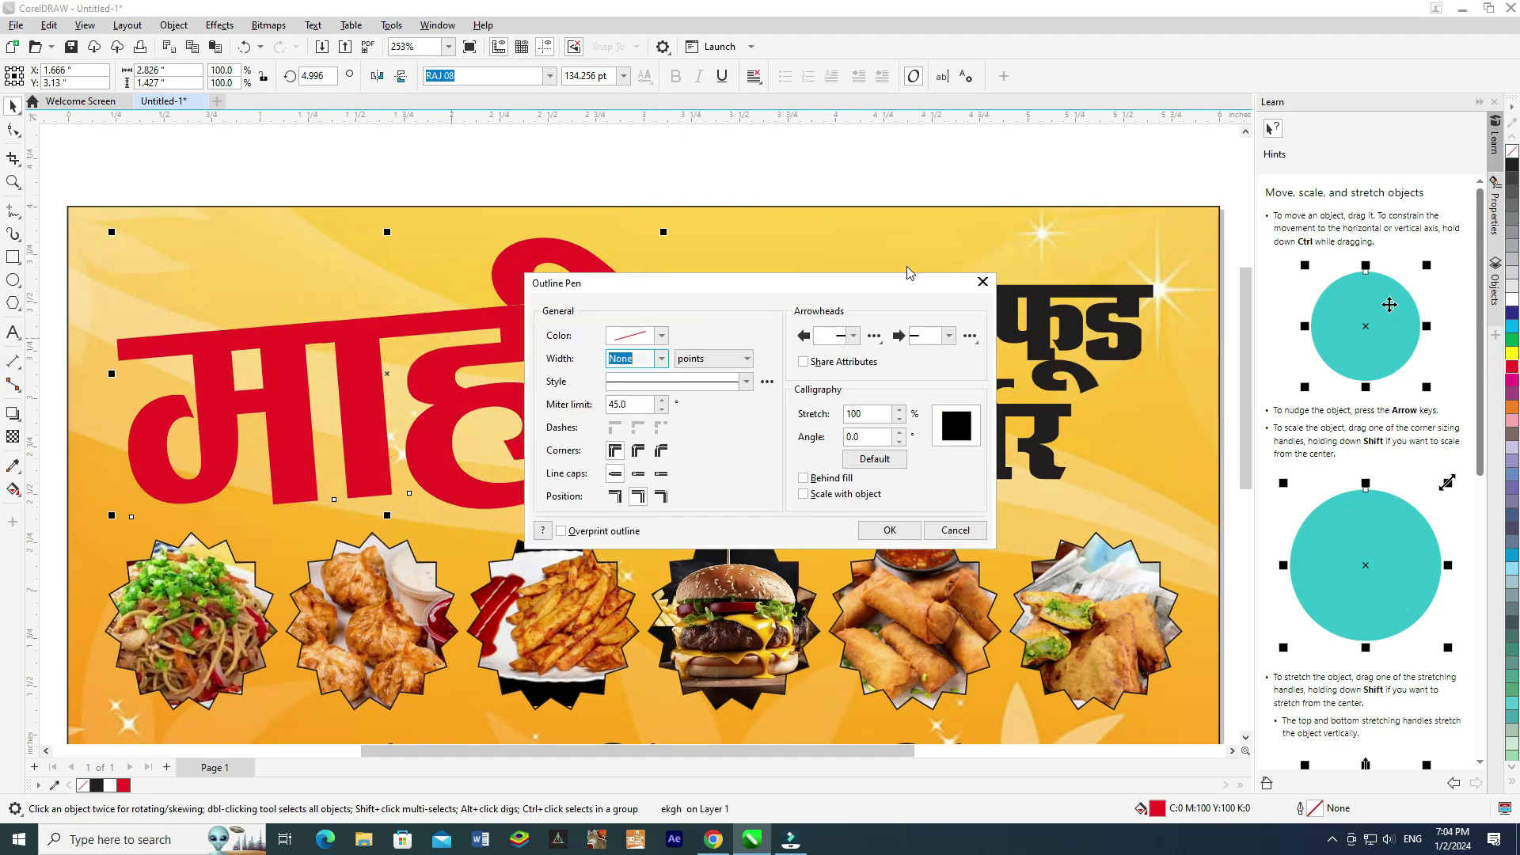
left_click(661, 359)
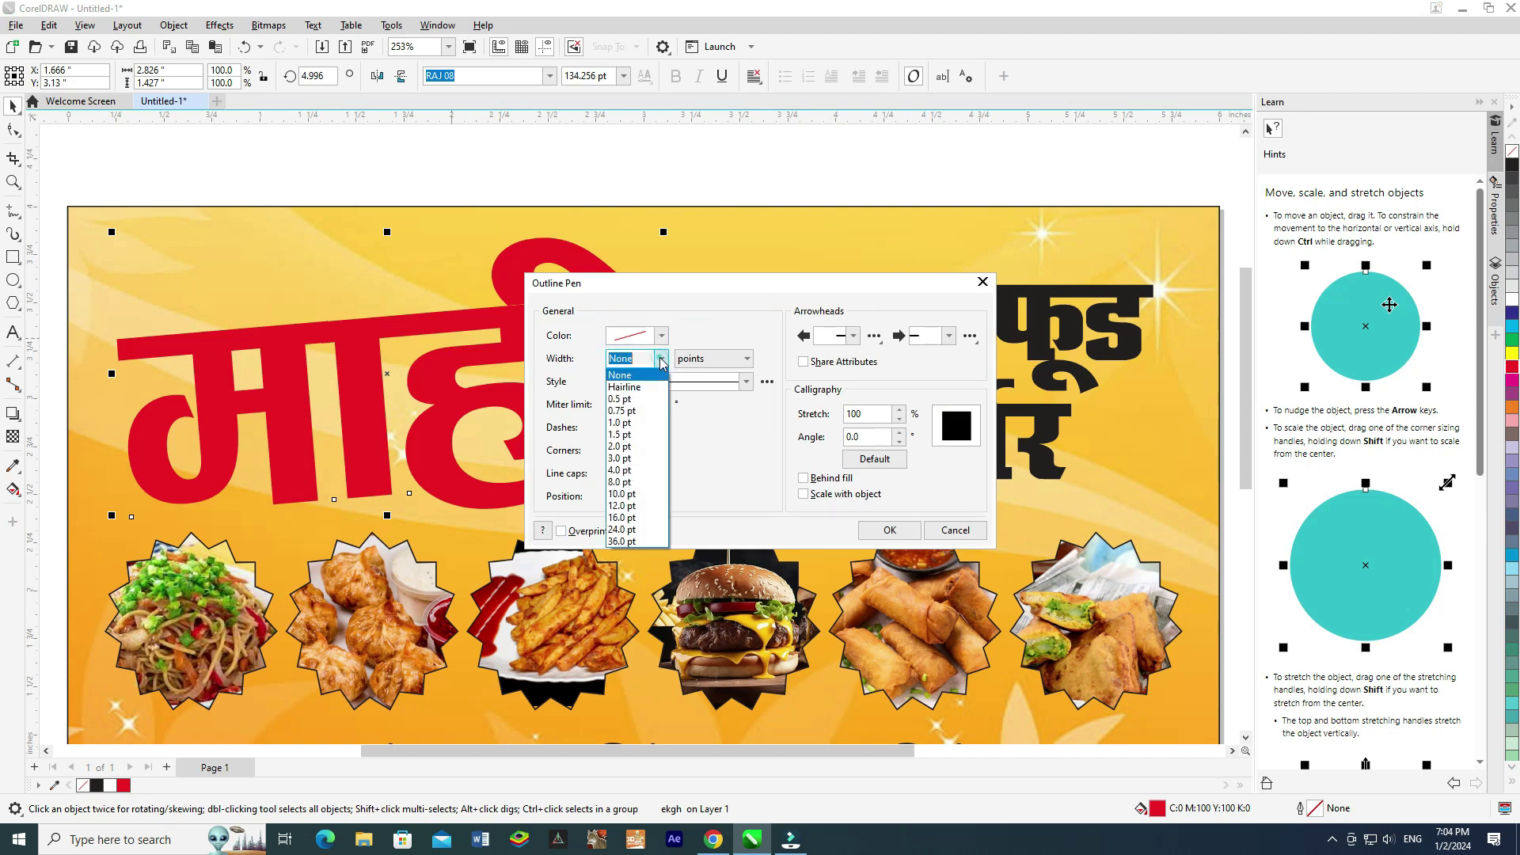
left_click(634, 450)
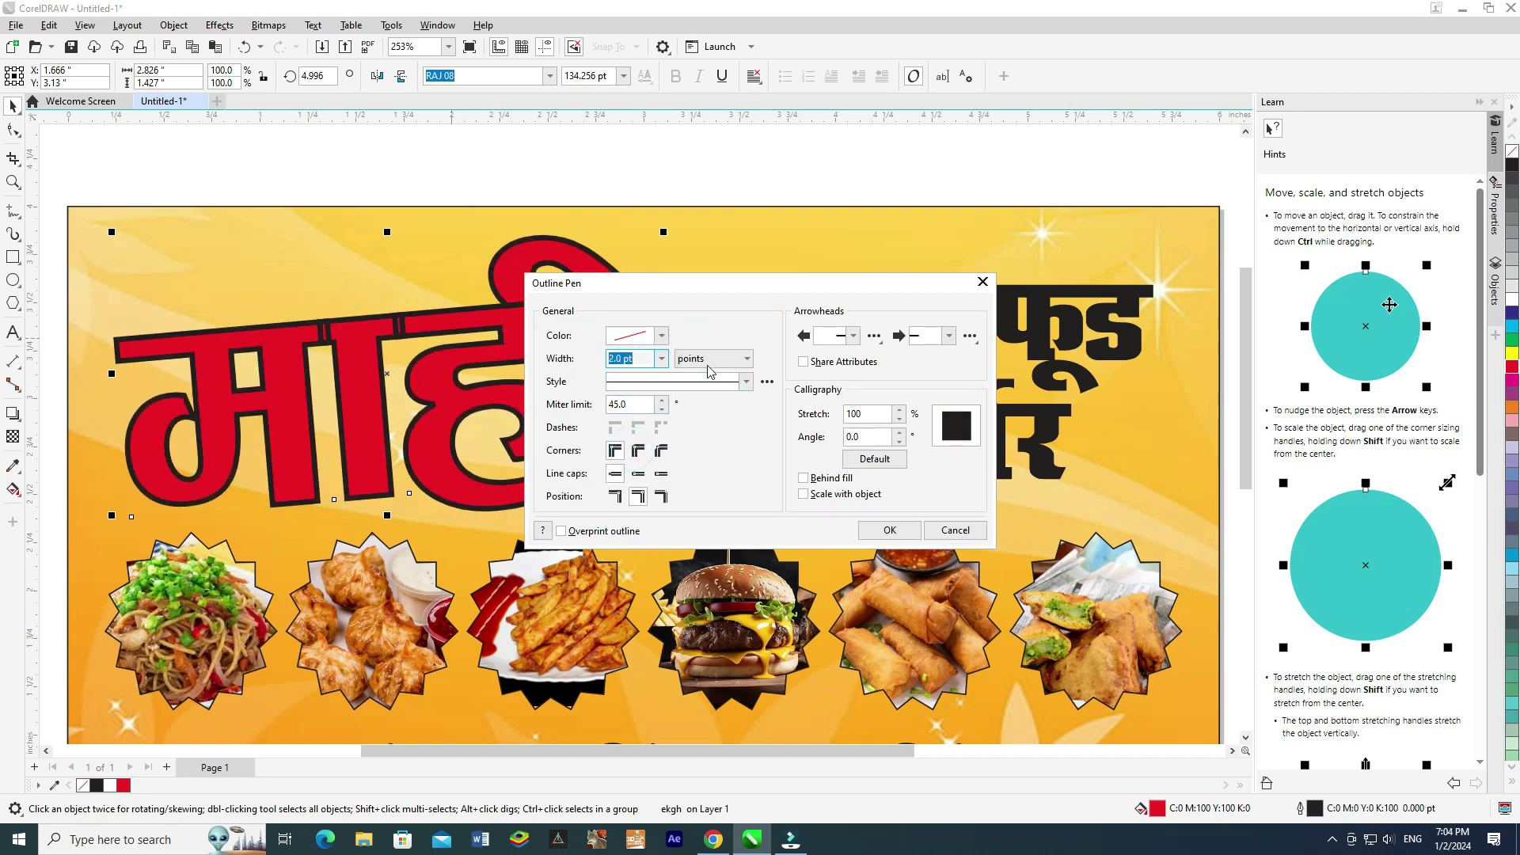
left_click(640, 450)
left_click(804, 479)
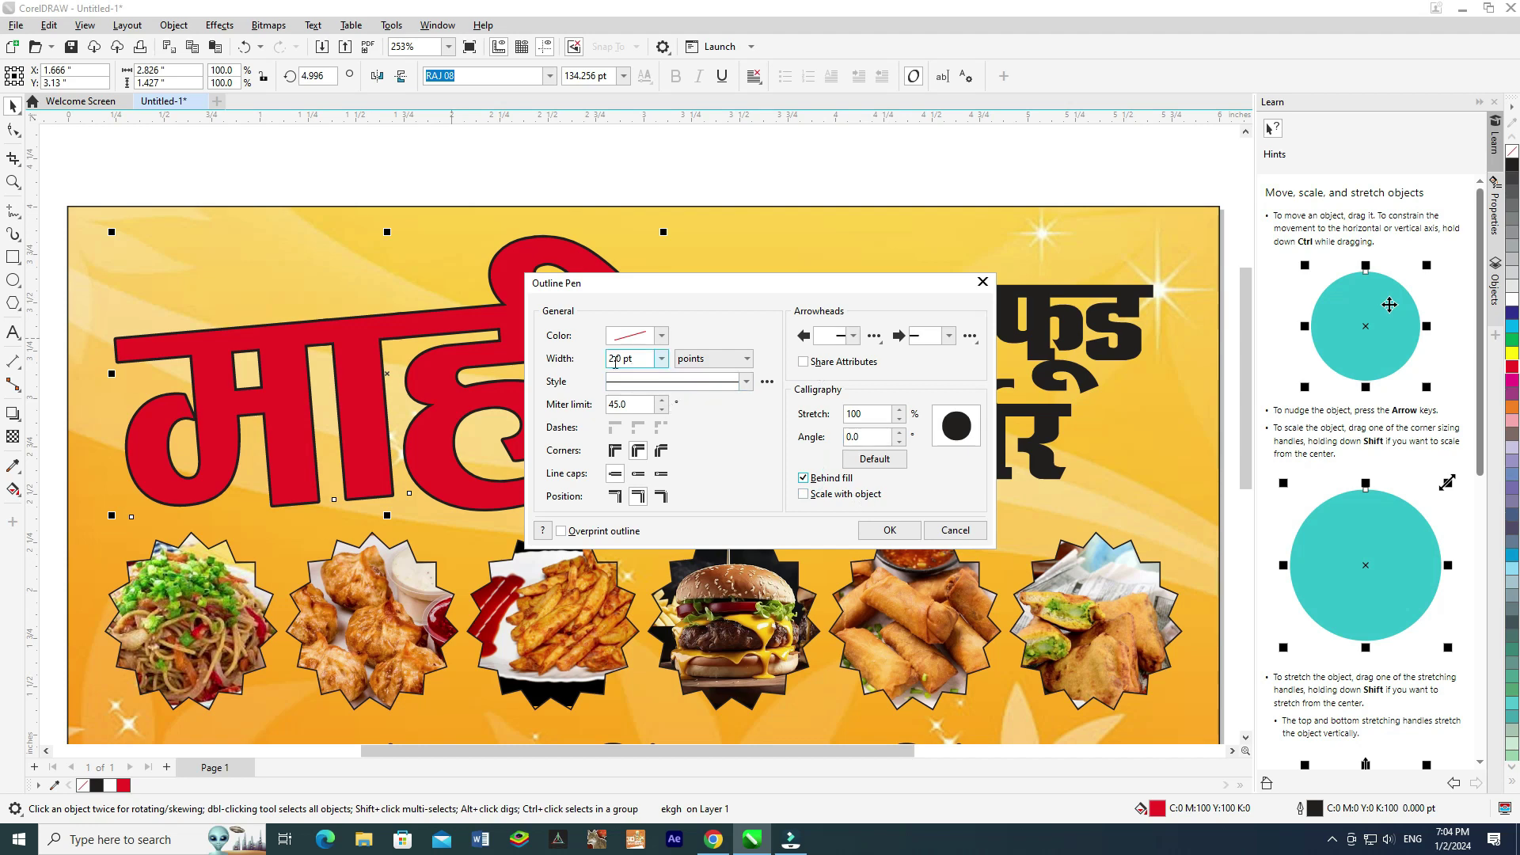
left_click_drag(632, 357, 573, 356)
type("4")
key("Return")
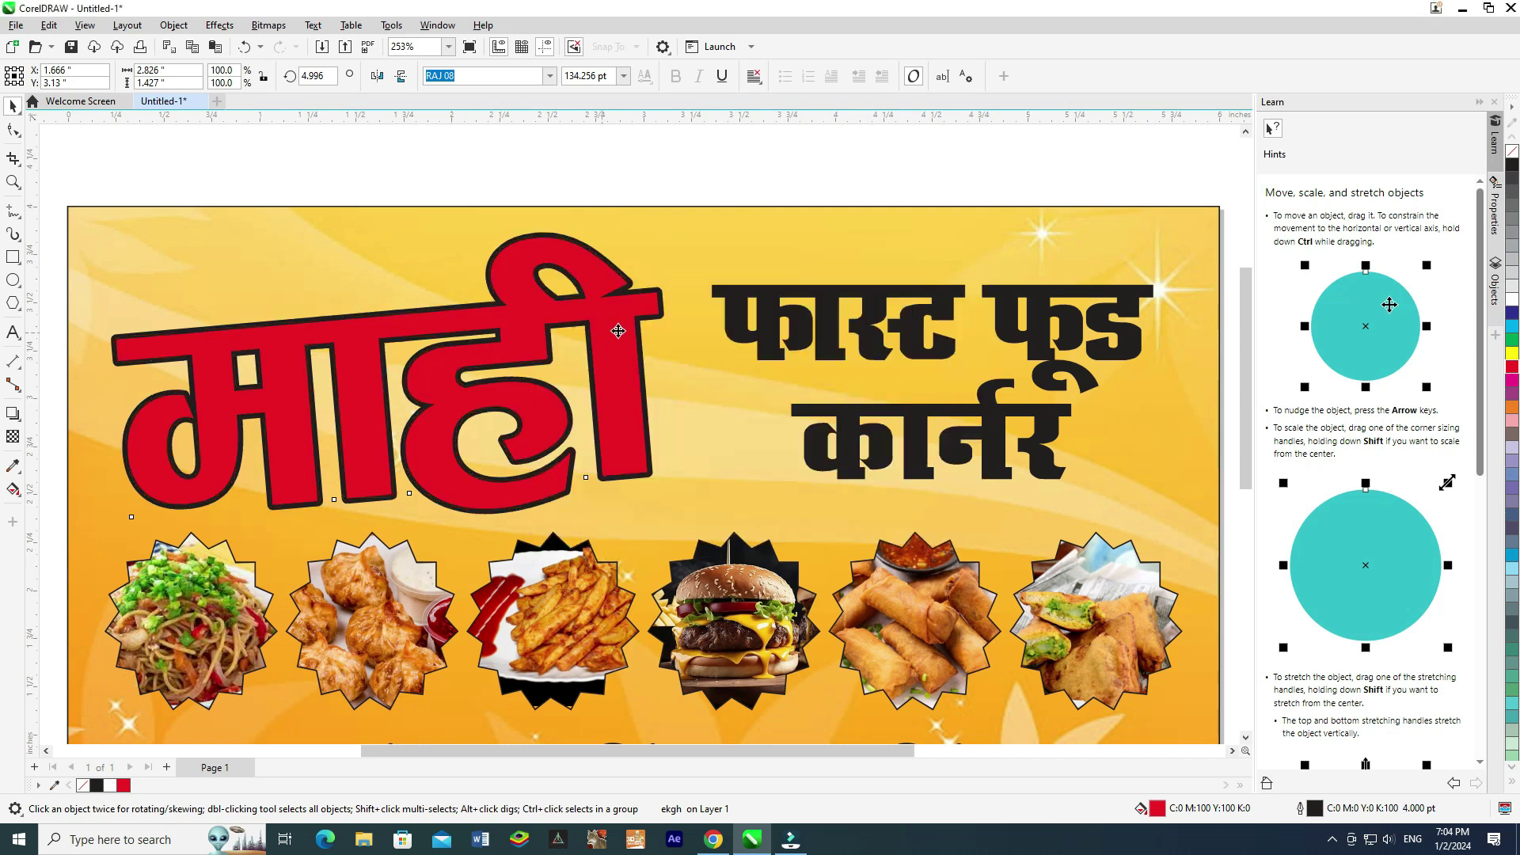
left_click(655, 224)
left_click_drag(621, 322, 631, 327)
key("ctrl+z")
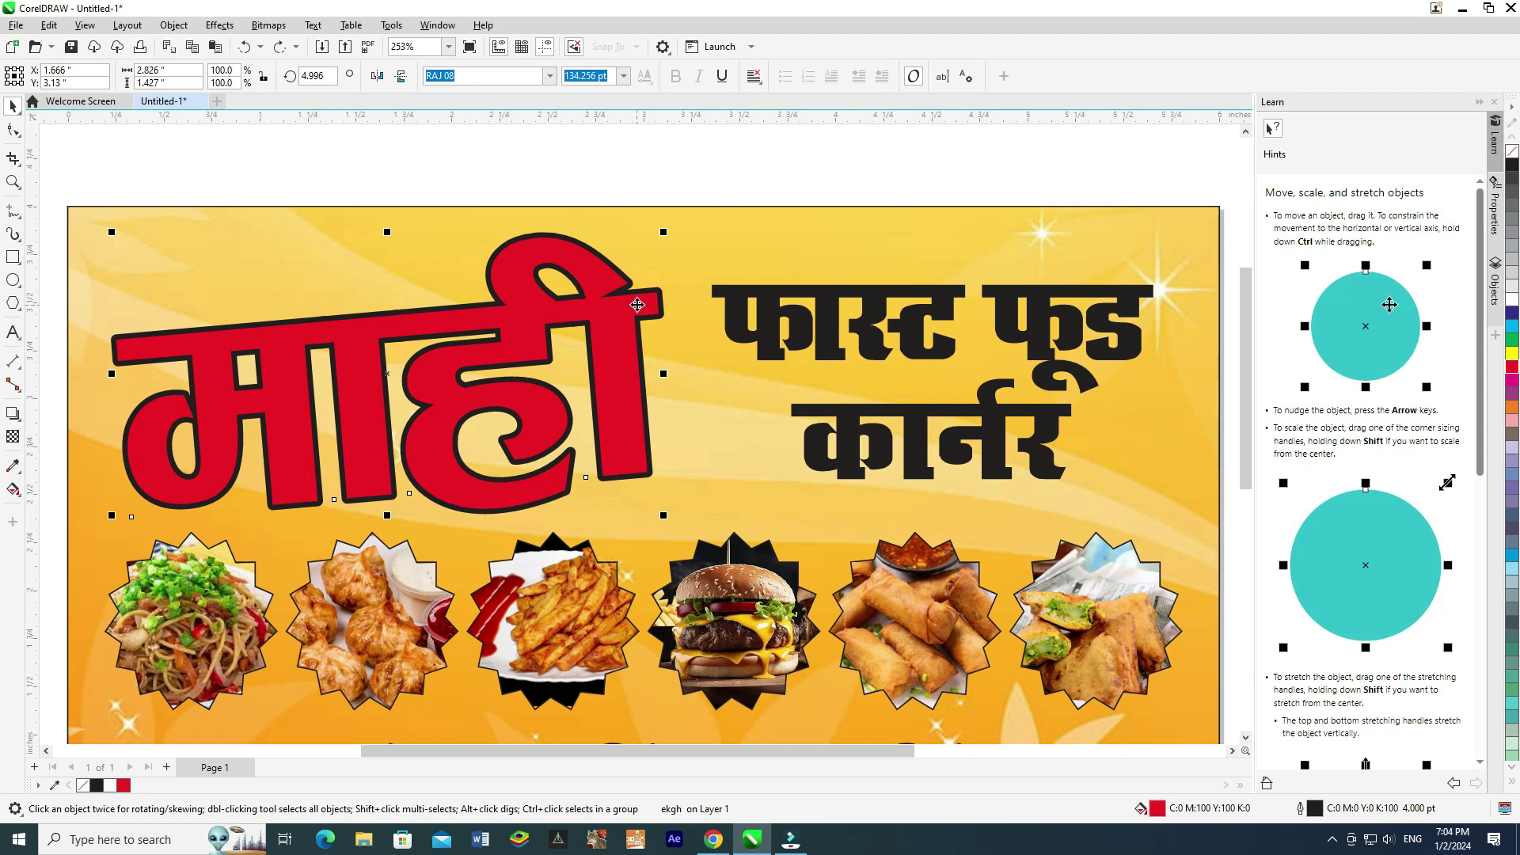
Change the outline colour of the माही heading to white.
left_click(637, 305)
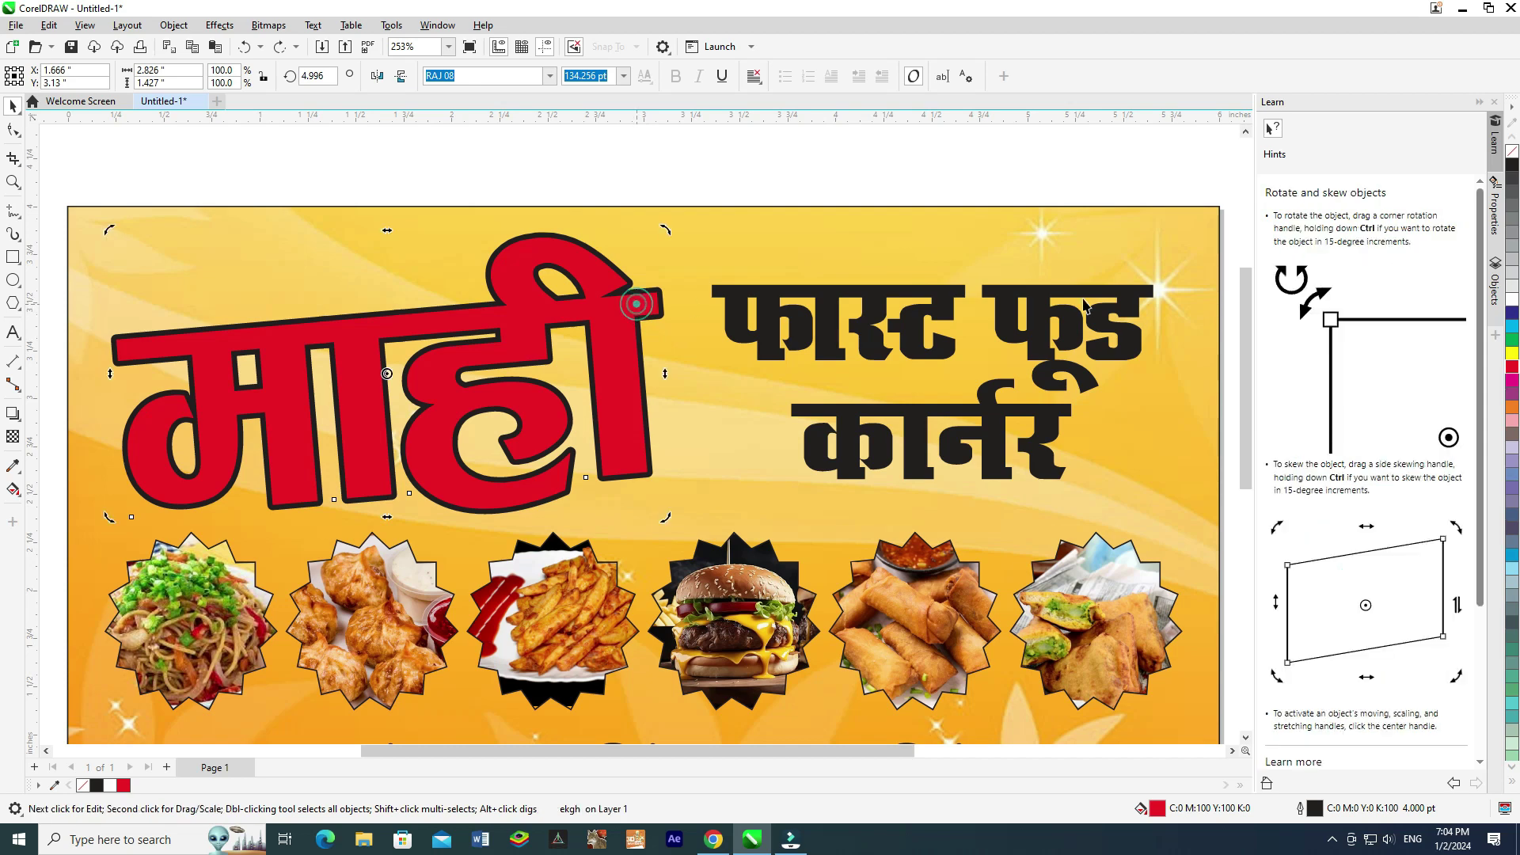
right_click(1513, 305)
left_click(656, 297)
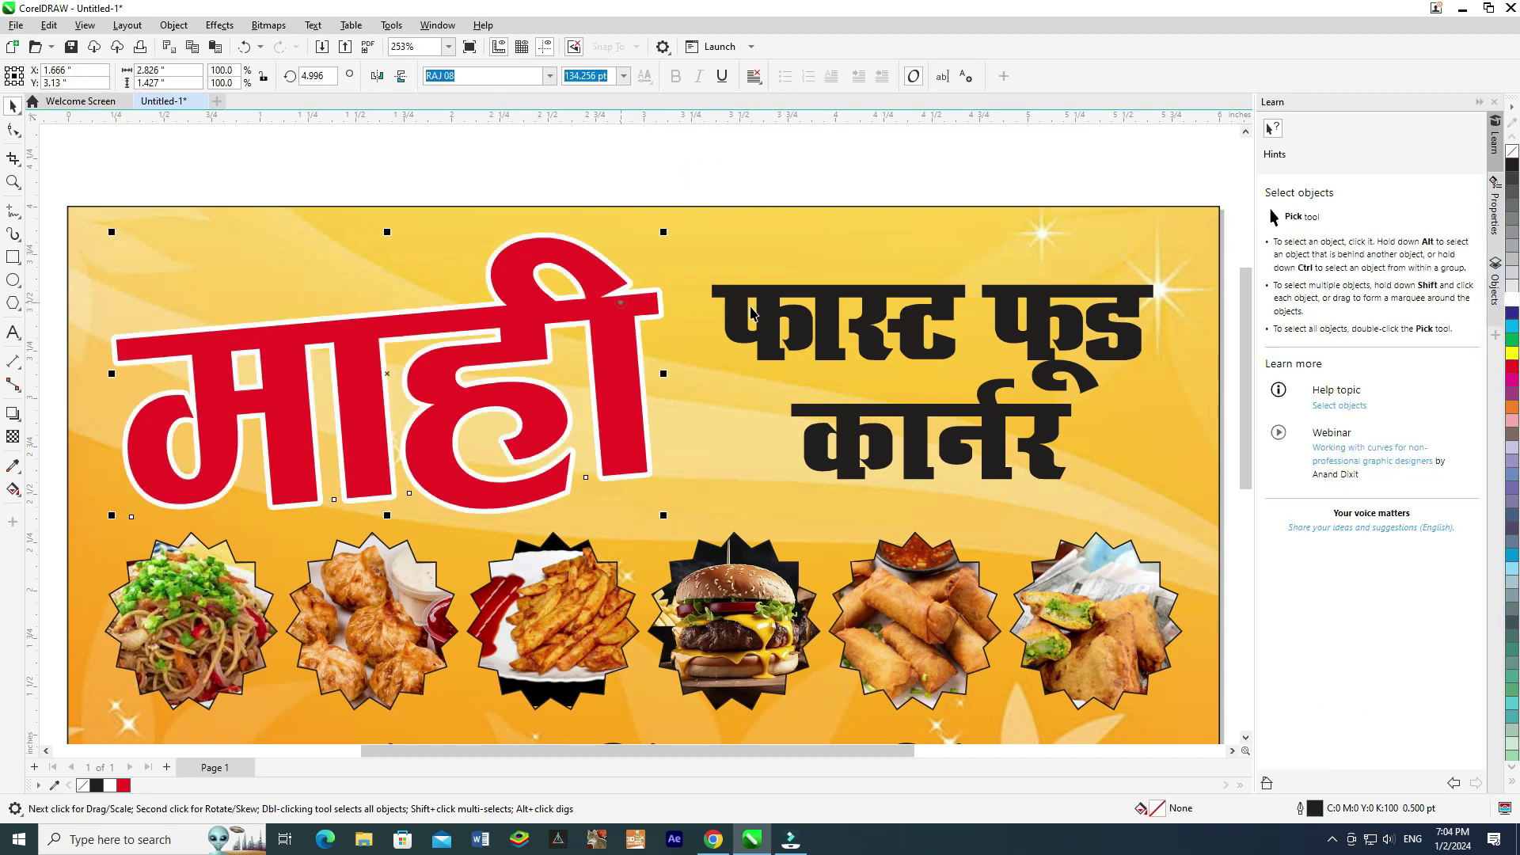
Move the फास्ट फूड कार्नर text slightly down and fill it with dark blue (C100 M100 Y0 K0).
left_click(806, 290)
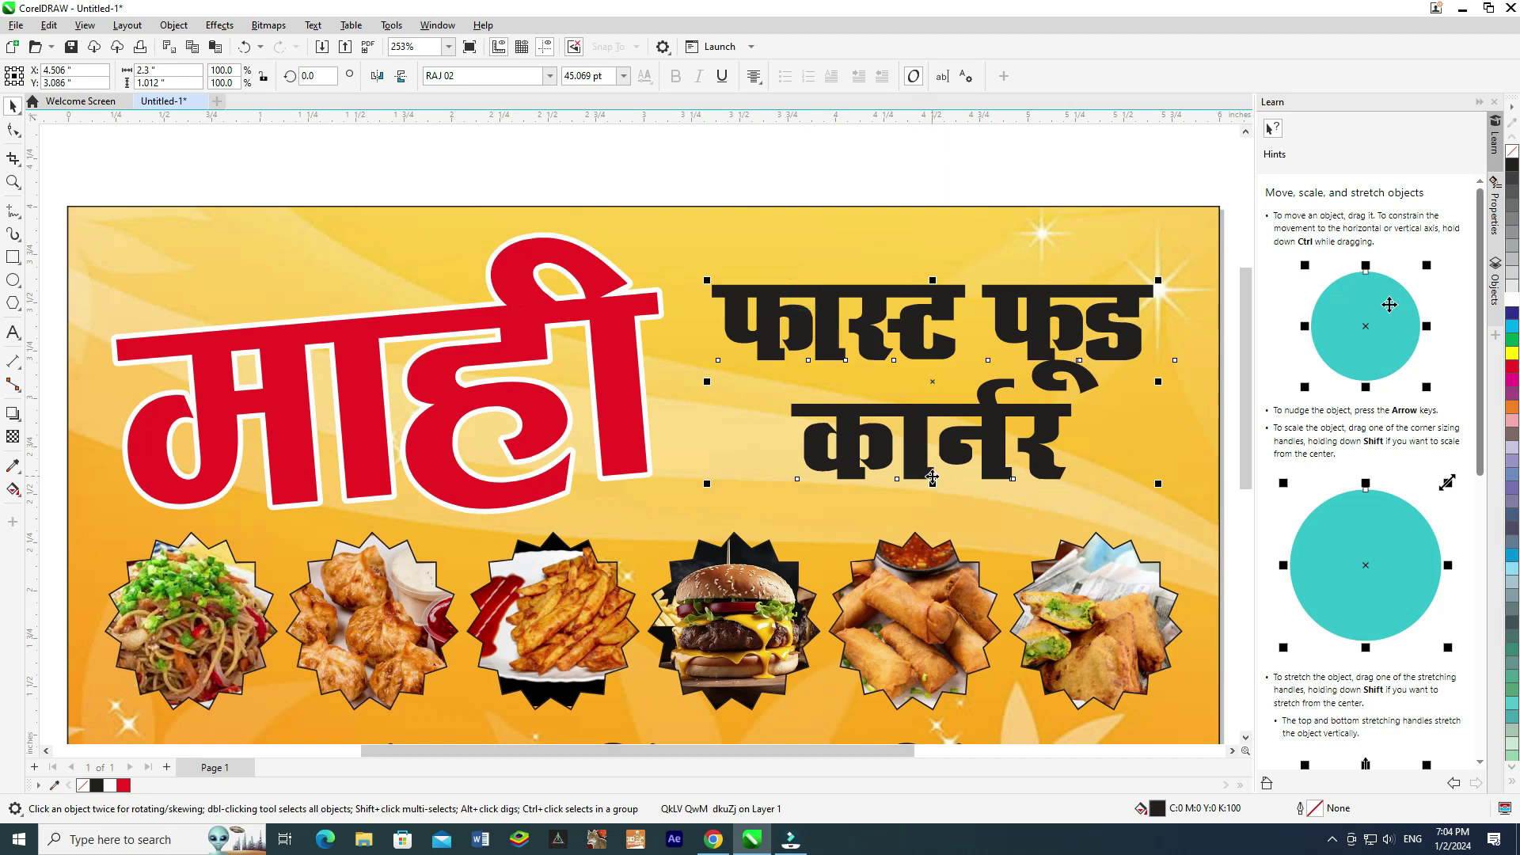
left_click_drag(921, 450, 923, 464)
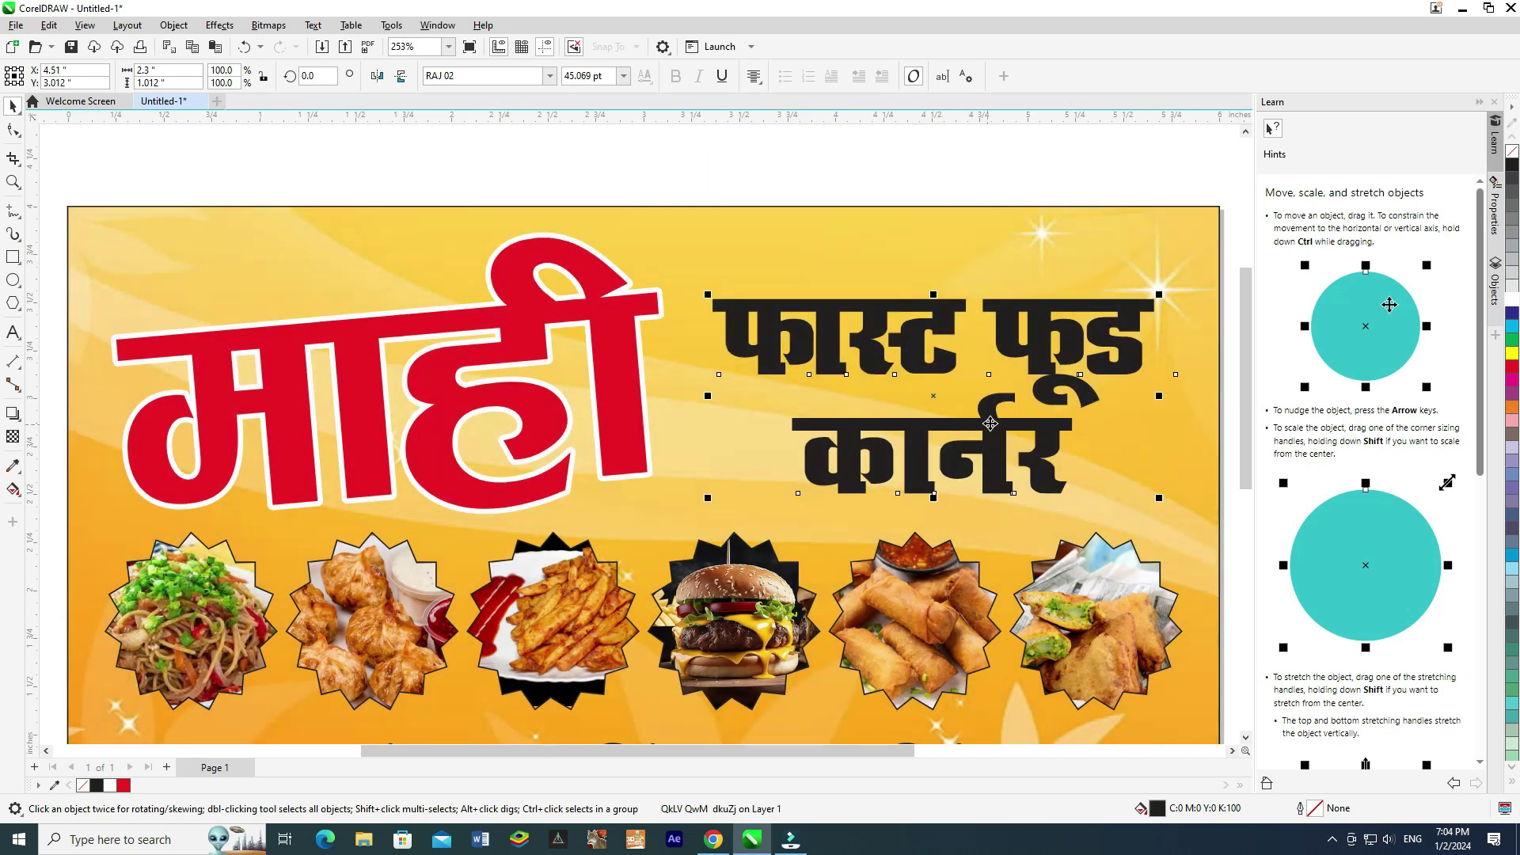
left_click_drag(1117, 373, 994, 361)
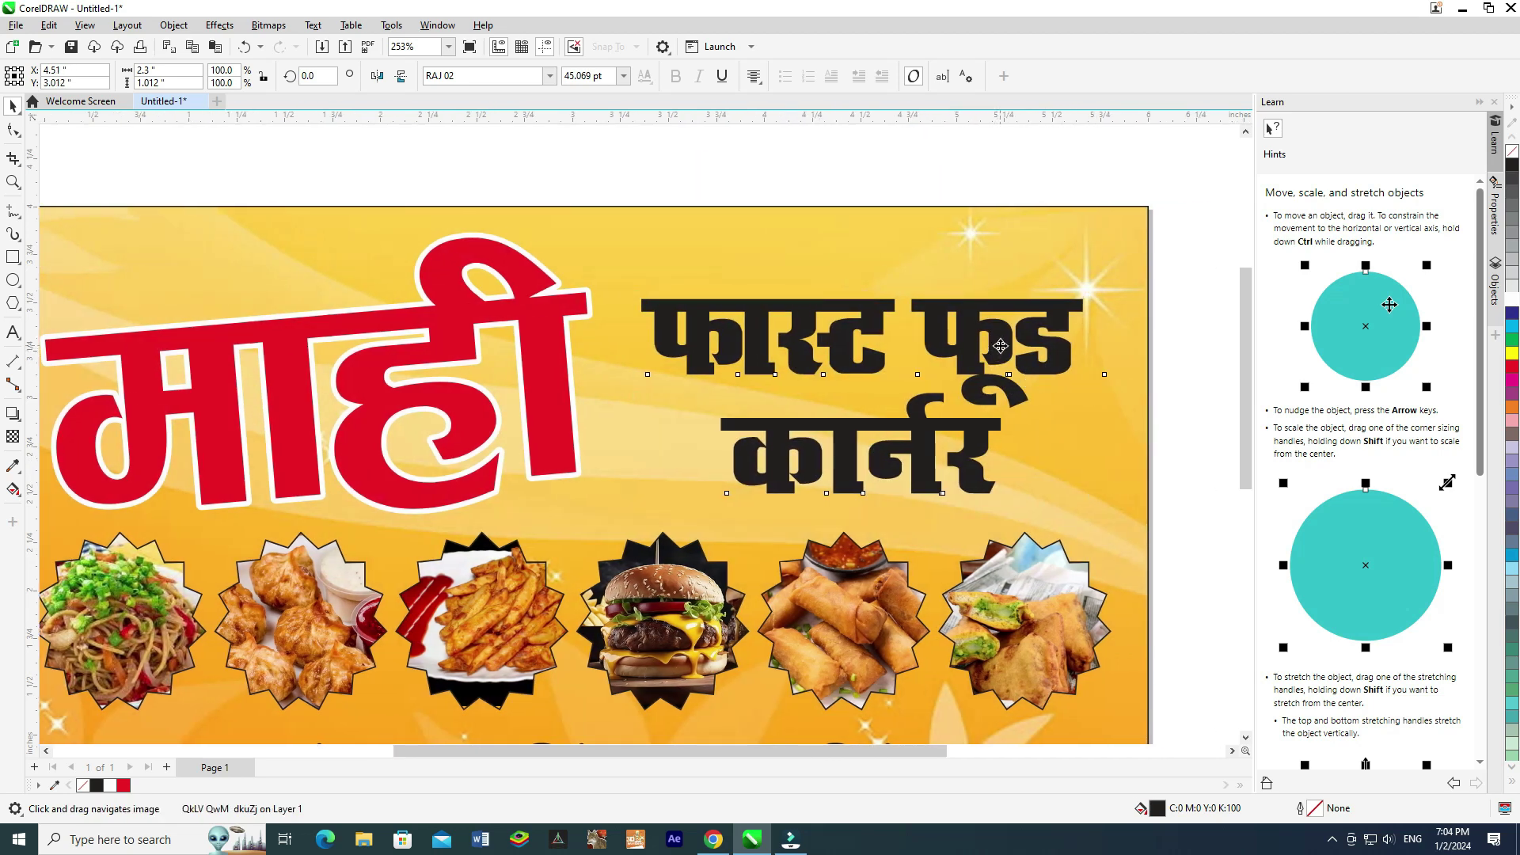
left_click(1000, 346)
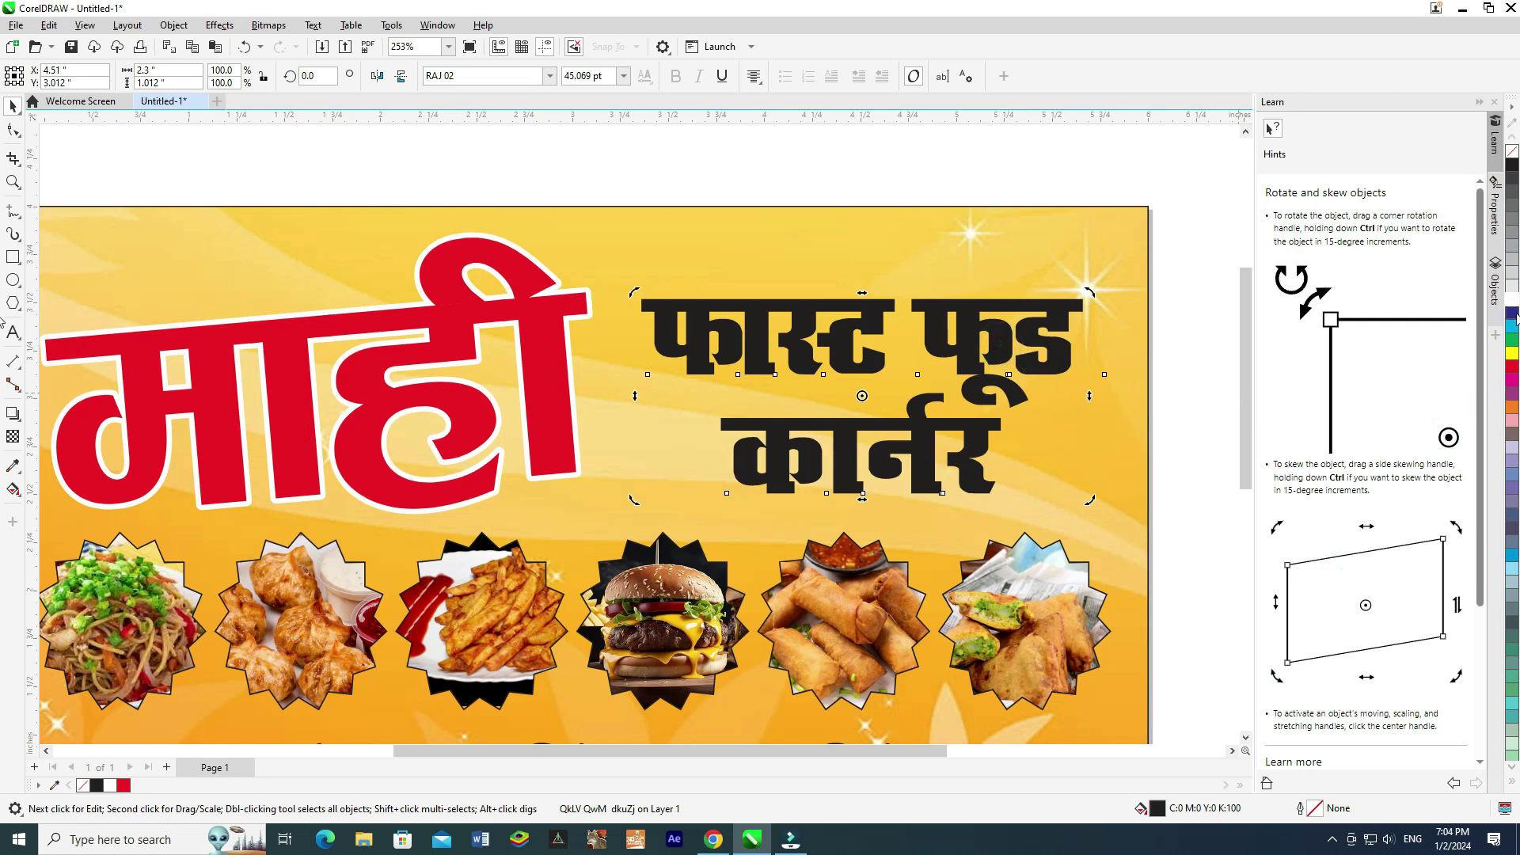
left_click(1513, 314)
left_click(842, 187)
left_click(879, 314)
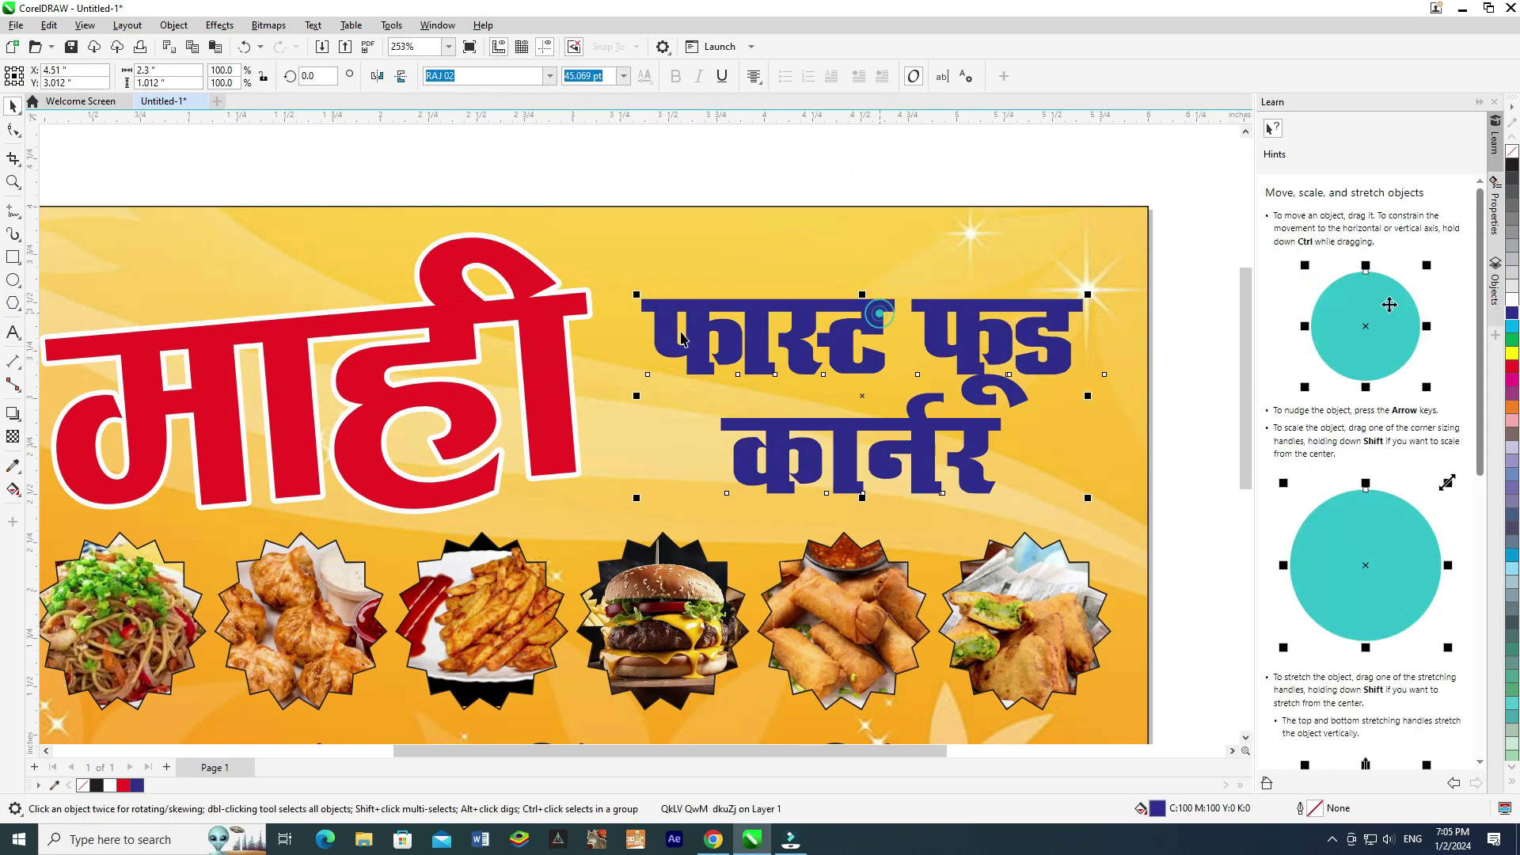
Give the फास्ट फूड कार्नर text a white 4 pt outline with rounded corners behind the fill.
key("F12")
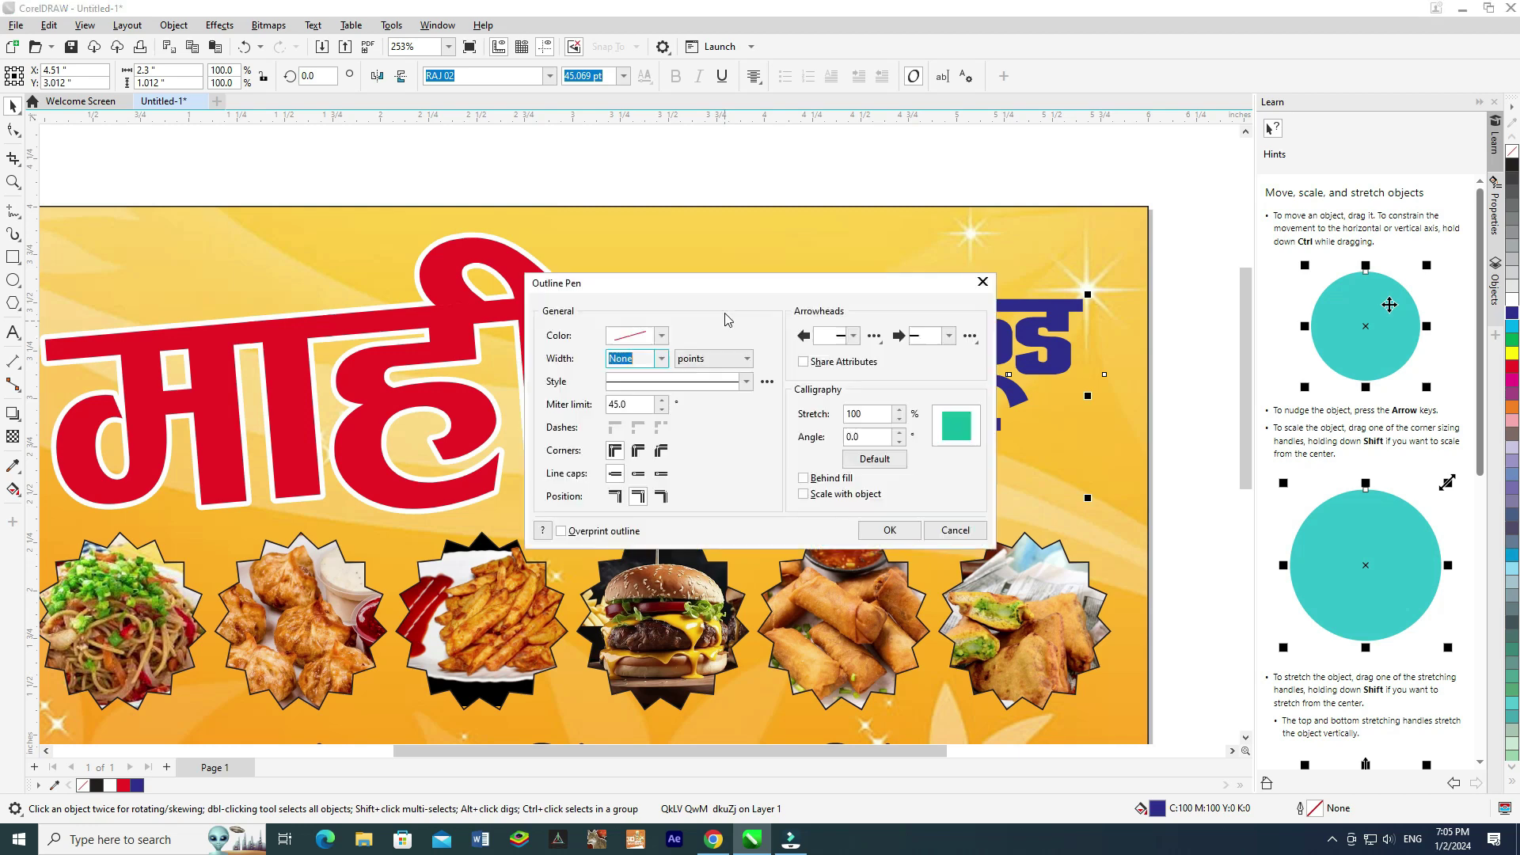
key("Return")
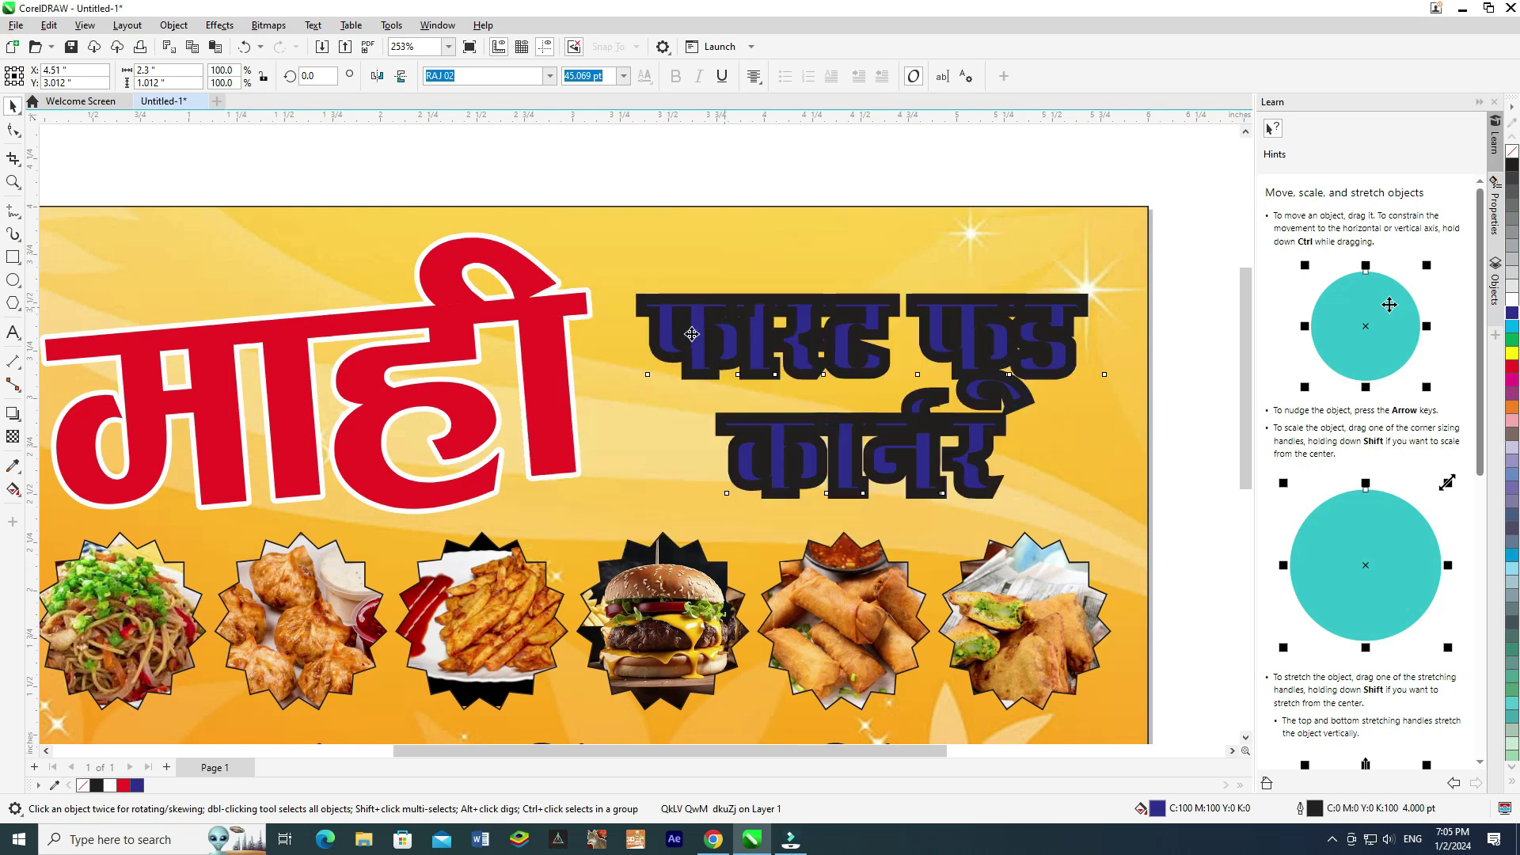
key("F12")
left_click(639, 450)
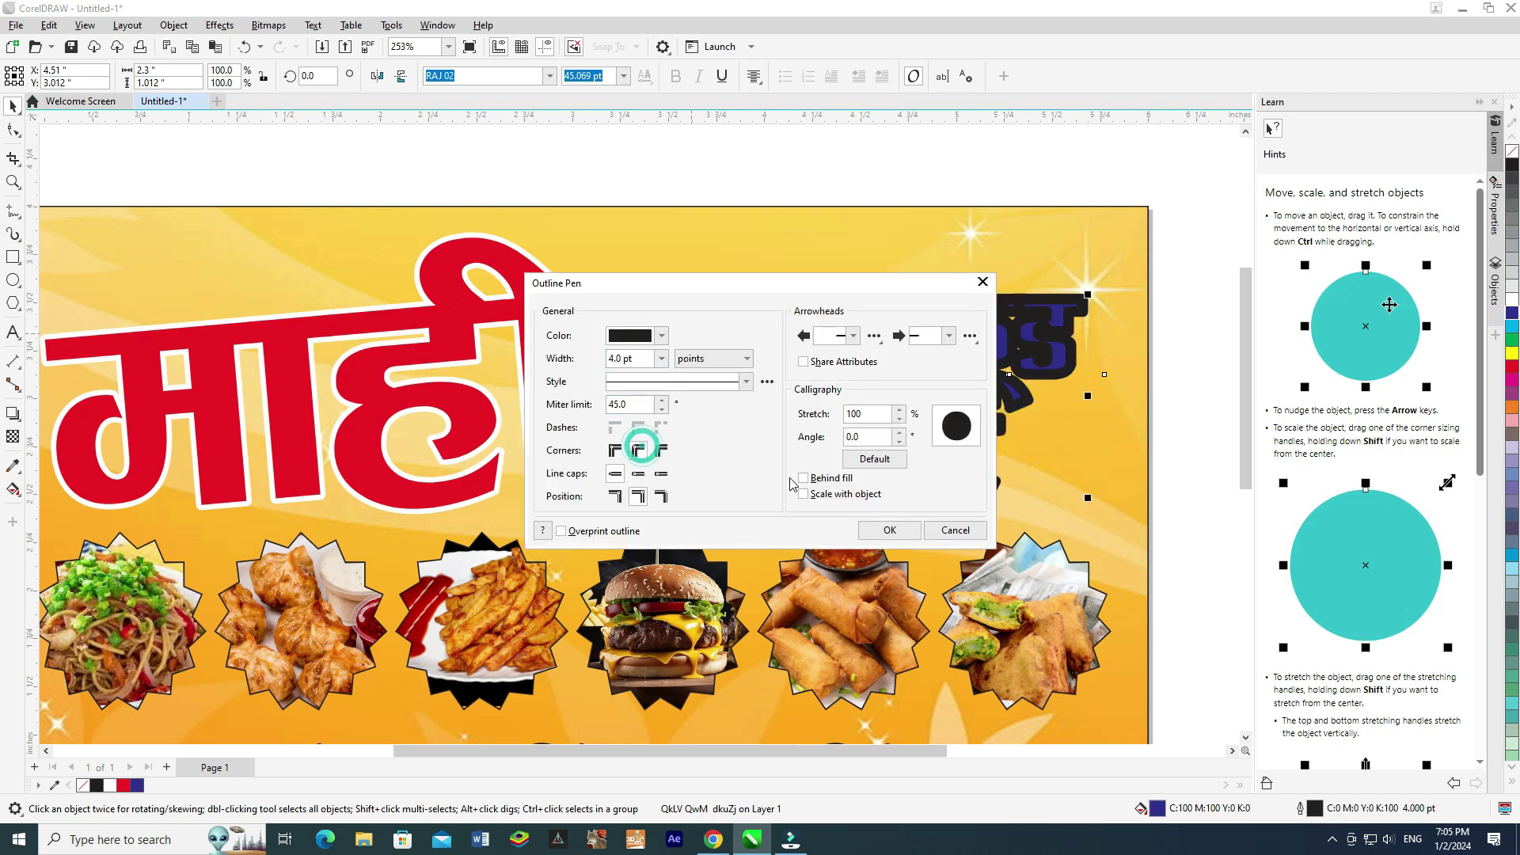
left_click(803, 477)
left_click(886, 530)
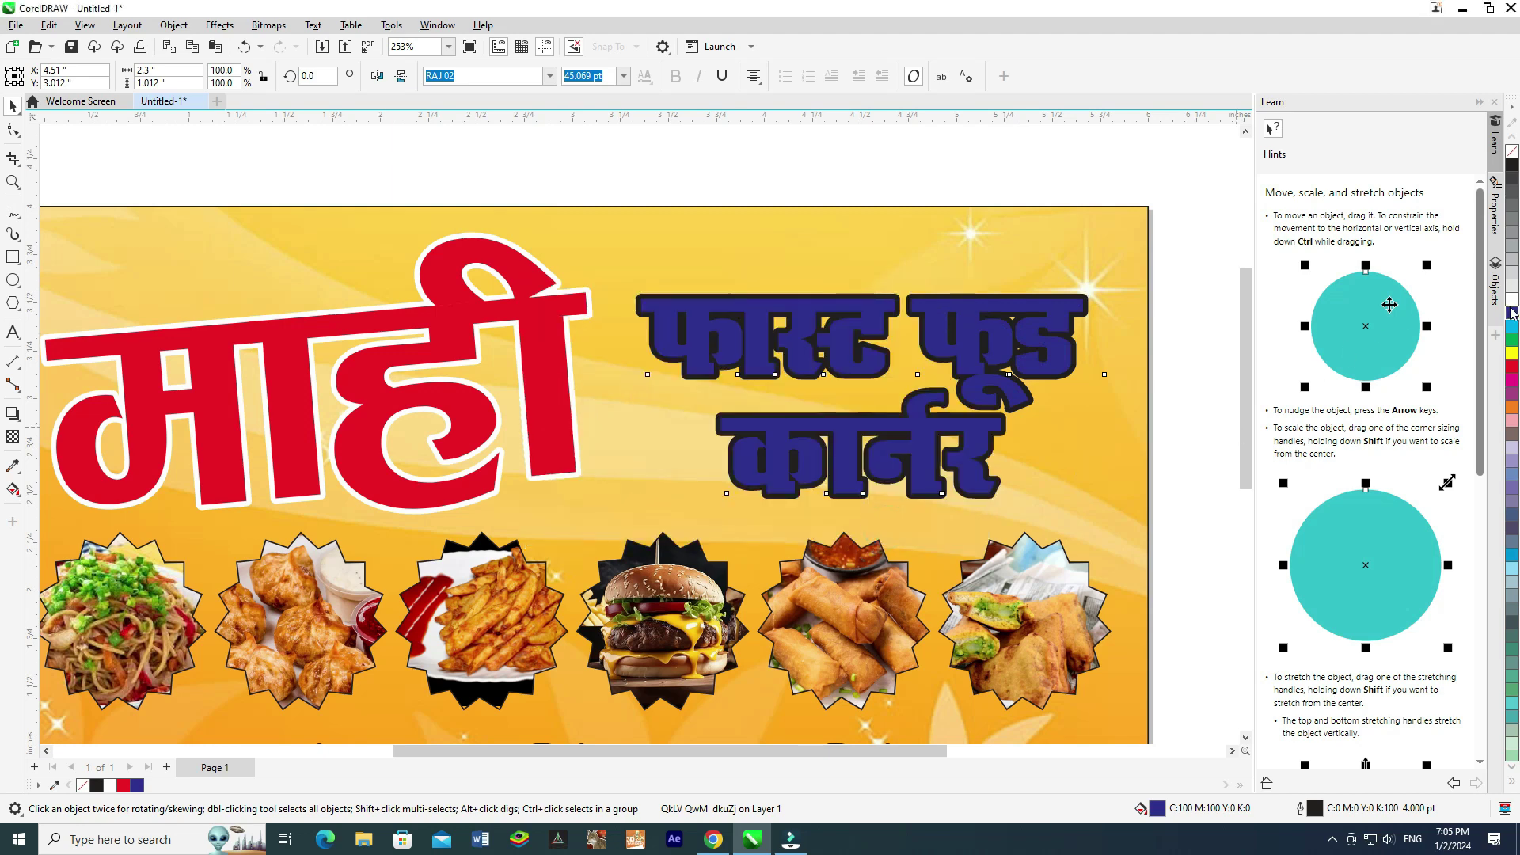
right_click(1512, 301)
Group the माही heading with the फास्ट फूड कार्नर text.
scroll(600, 336, "down", 2)
left_click(601, 328, "shift")
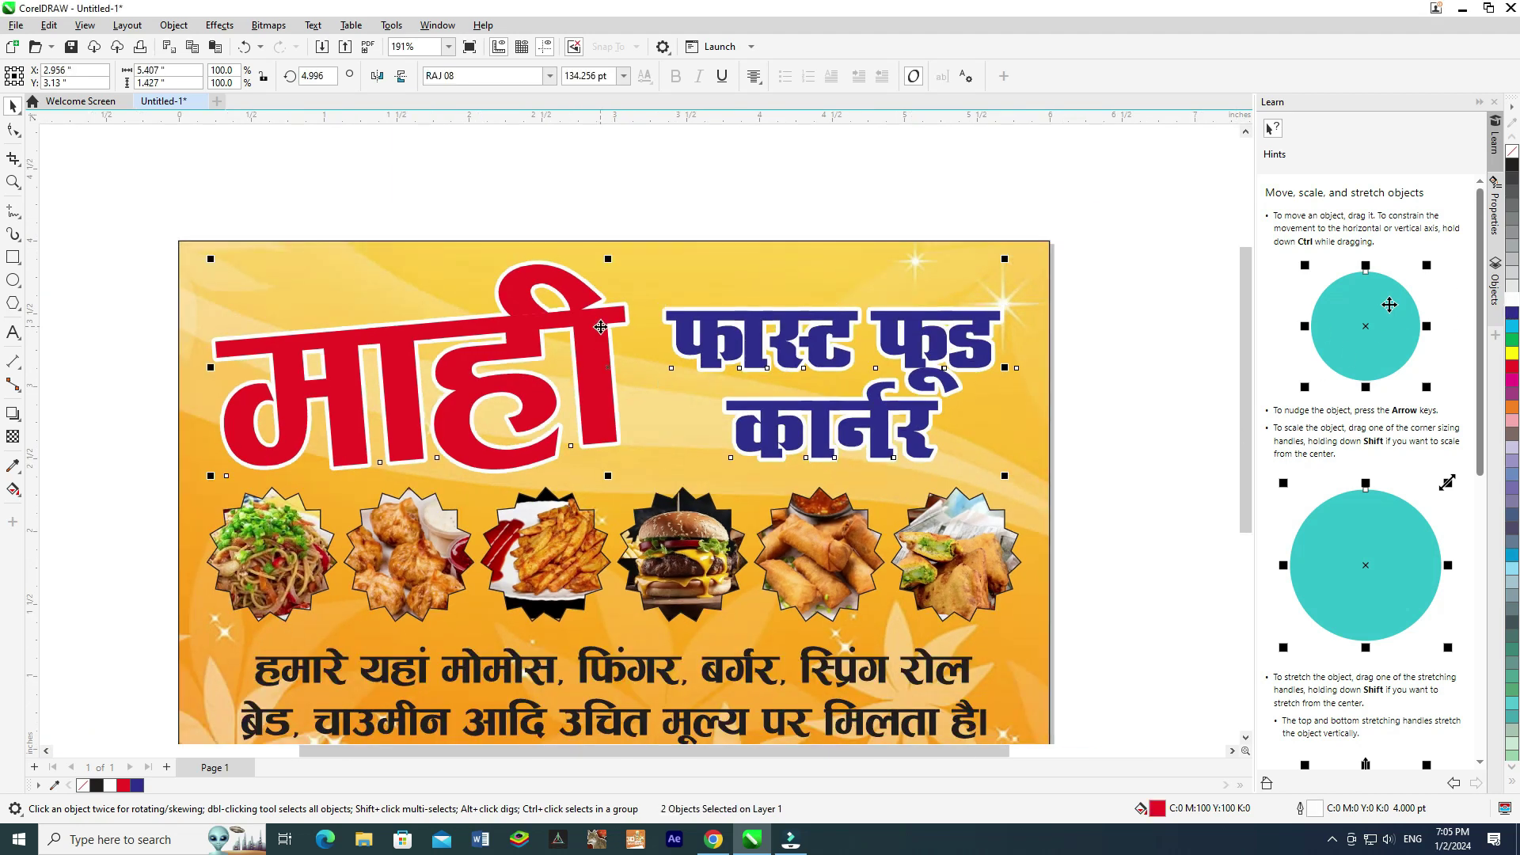
key("ctrl+g")
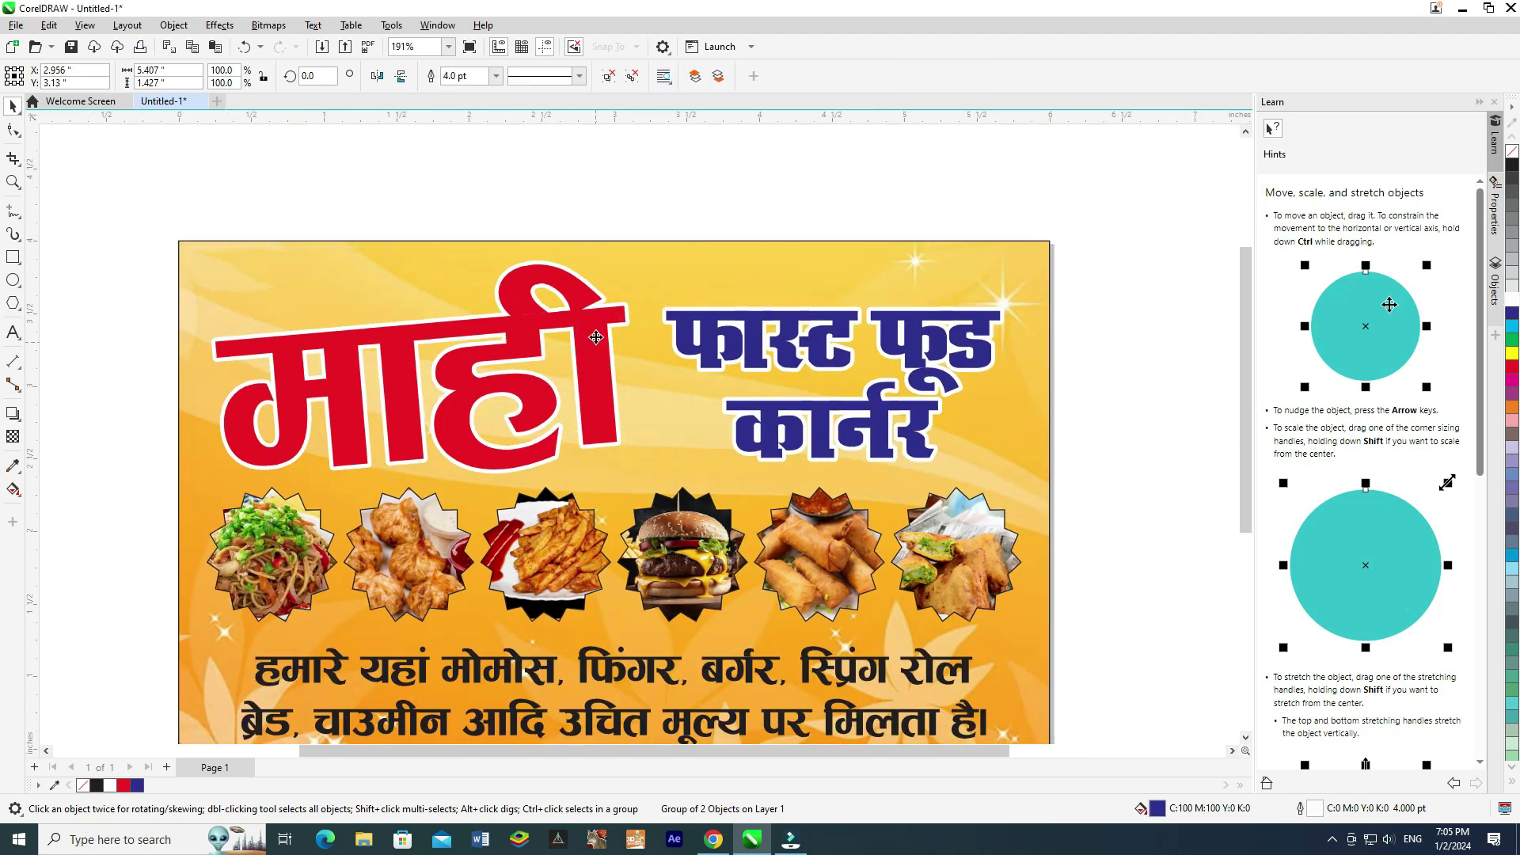
left_click_drag(598, 338, 608, 325)
Duplicate the heading group in place and nudge the copy 0.06 inch down and 0.06 inch to the right.
key("KP_Add")
key("Down")
key("Down")
key("Down")
key("Down")
key("Down")
key("Down")
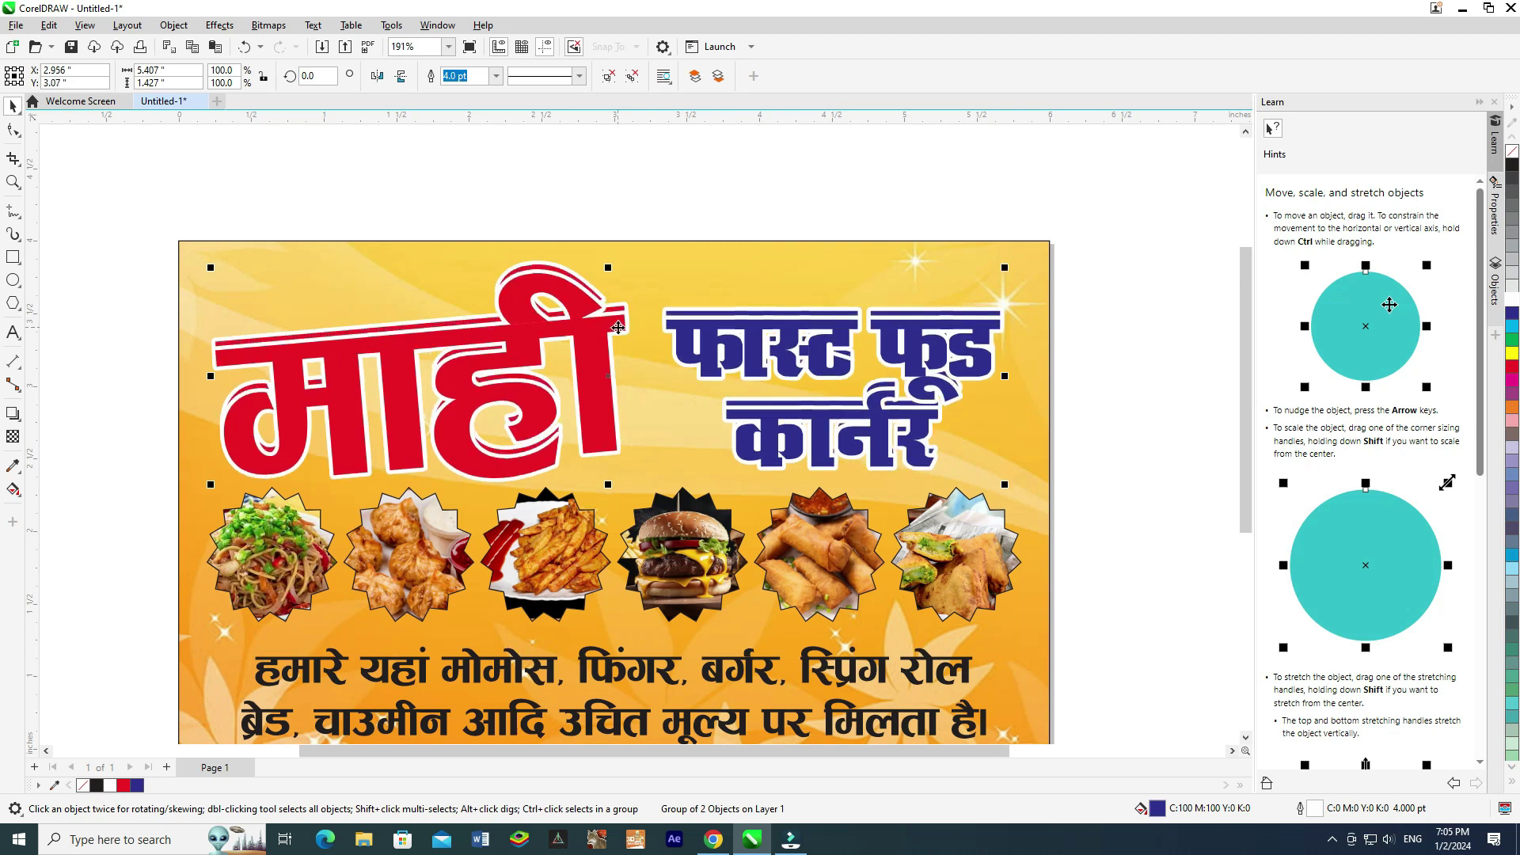
key("Right")
key("Right")
key("Right")
key("Right")
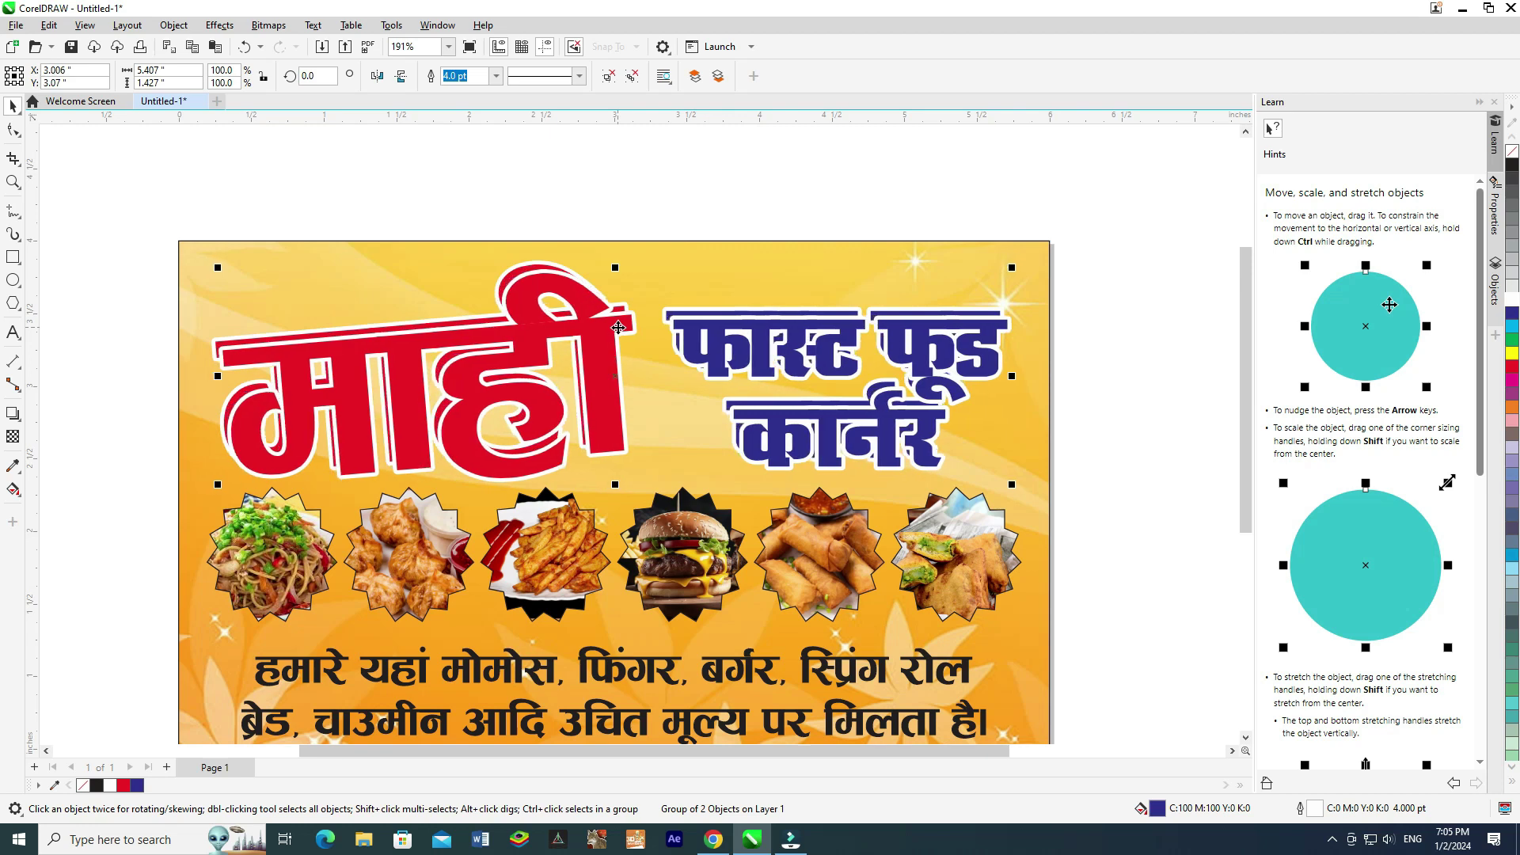
key("Right")
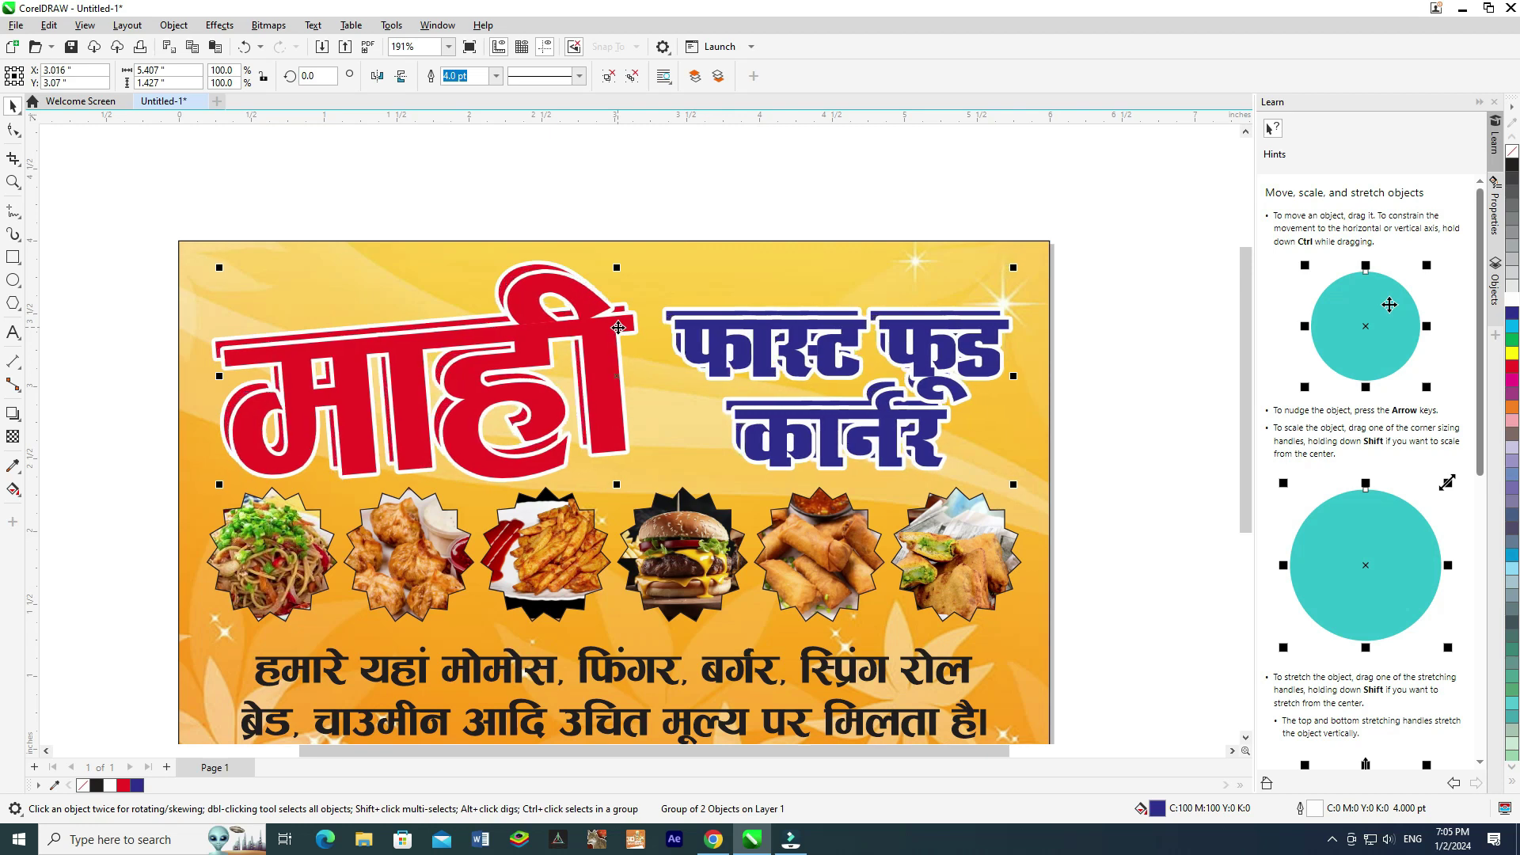
Set the copied heading group's fill and outline to cyan (C100 M0 Y0 K0) and place it behind the original heading.
left_click(1513, 331)
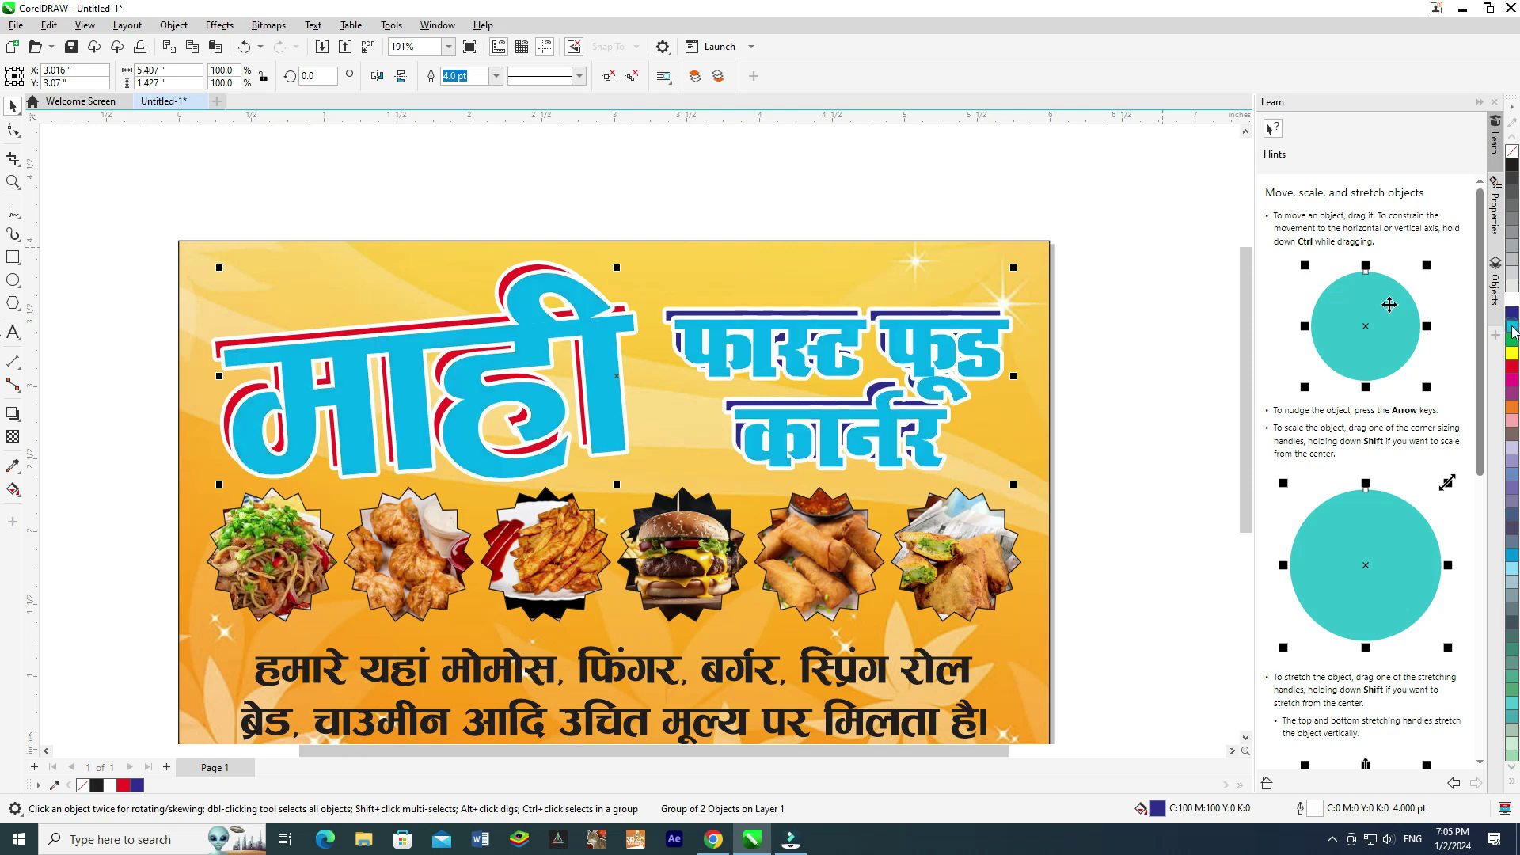
right_click(1513, 332)
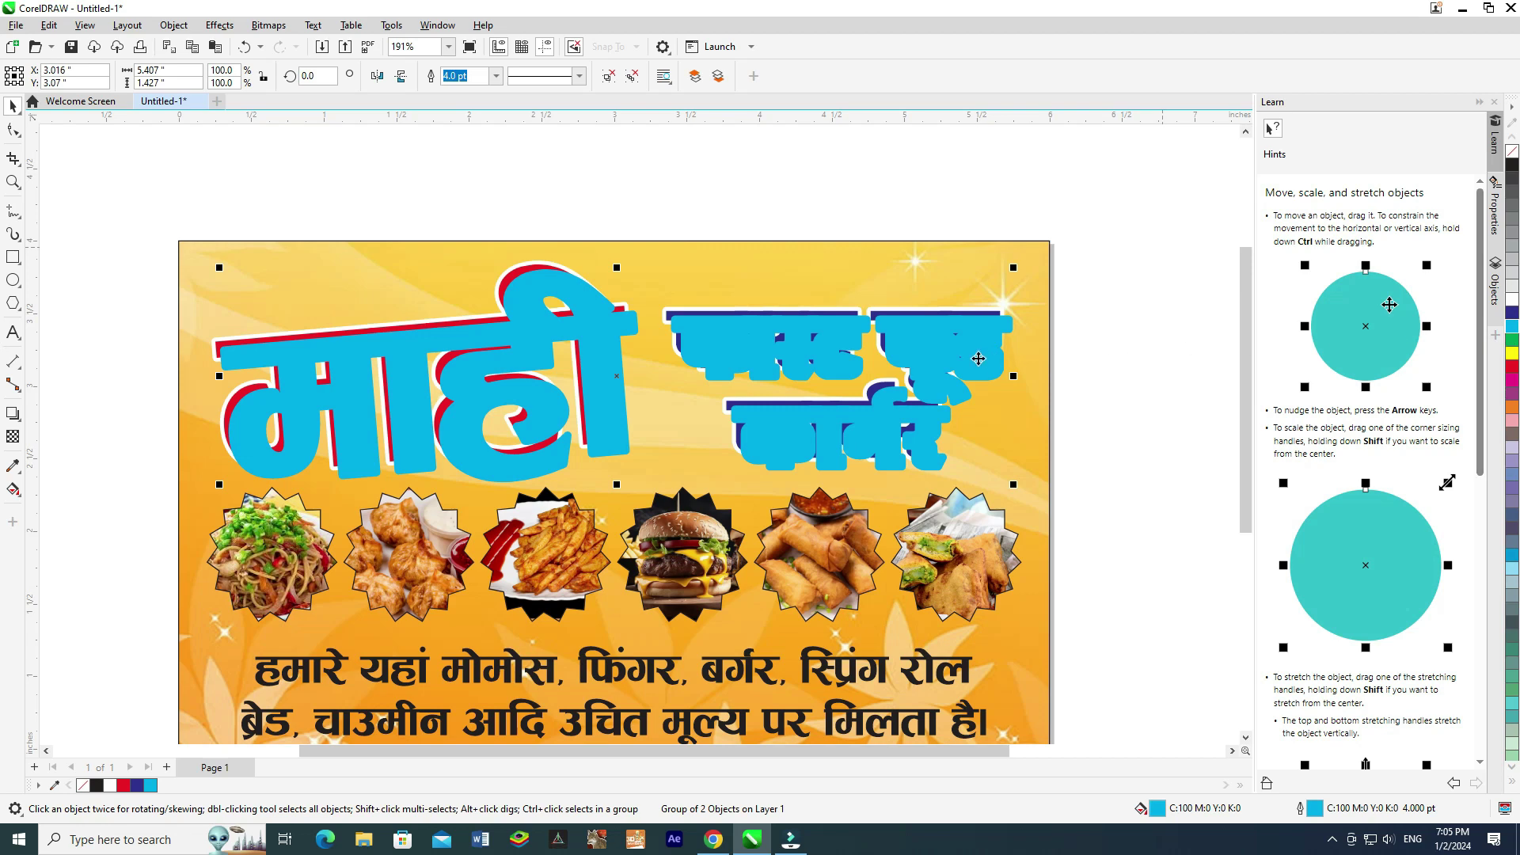
key("ctrl+Page_Down")
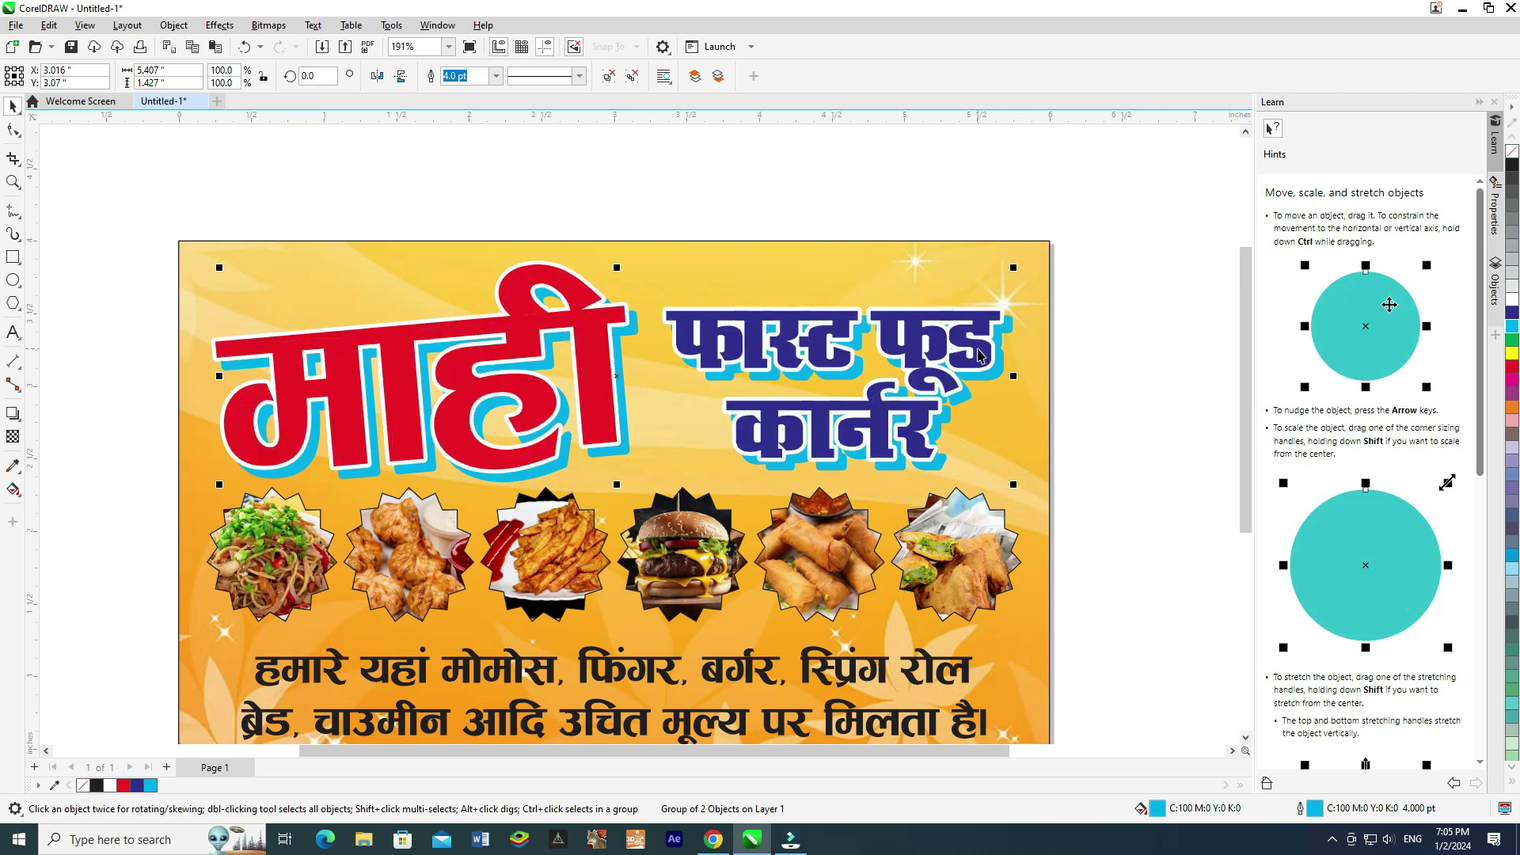
Blend the cyan copy into the original heading with 20 steps, and shift the front heading slightly up and left to deepen the effect.
scroll(967, 356, "up", 2)
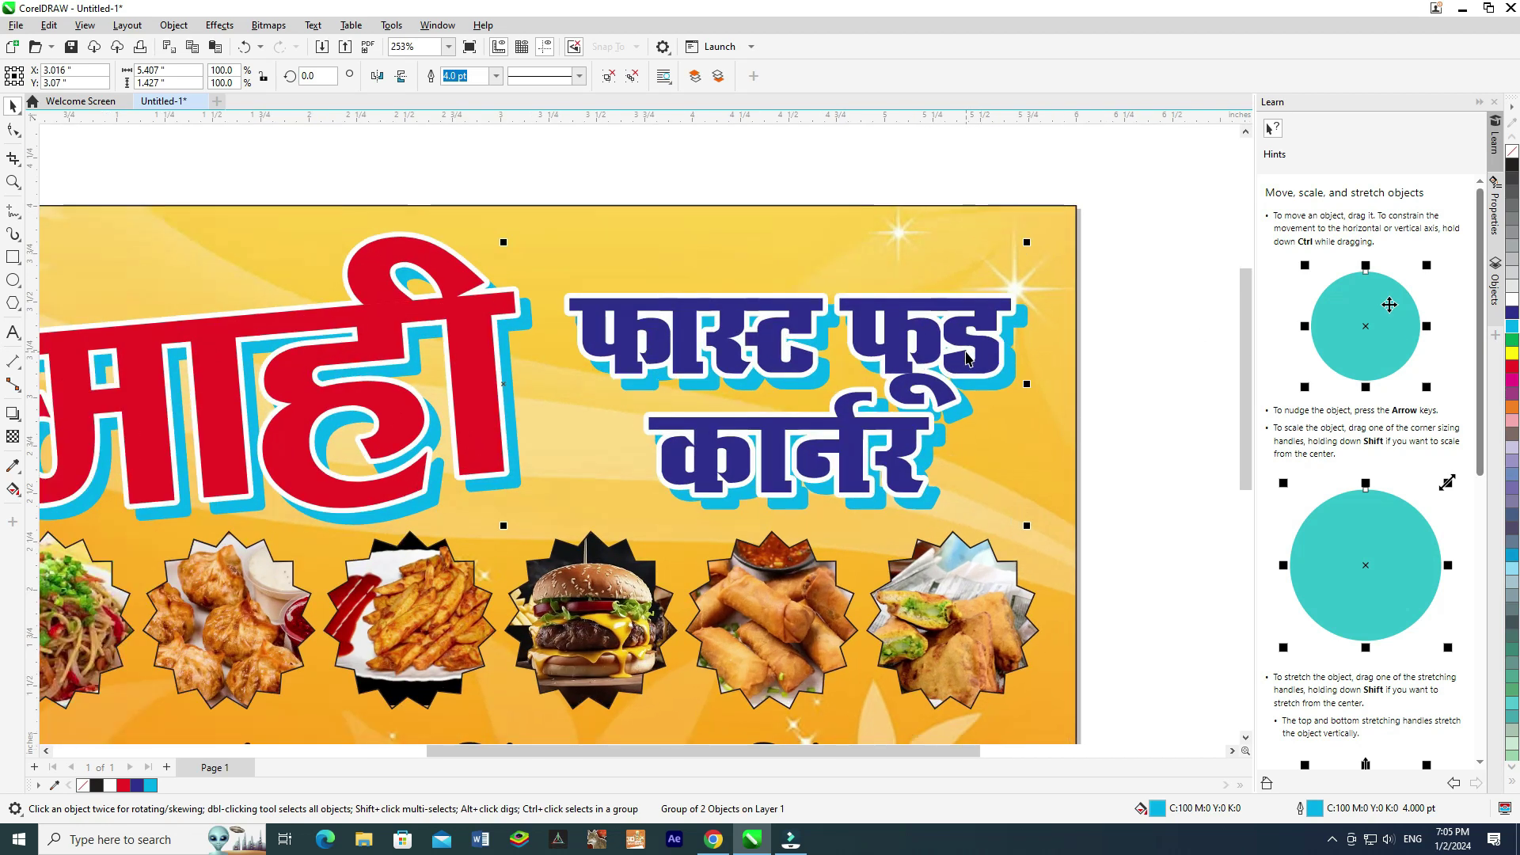
left_click(899, 325, "shift")
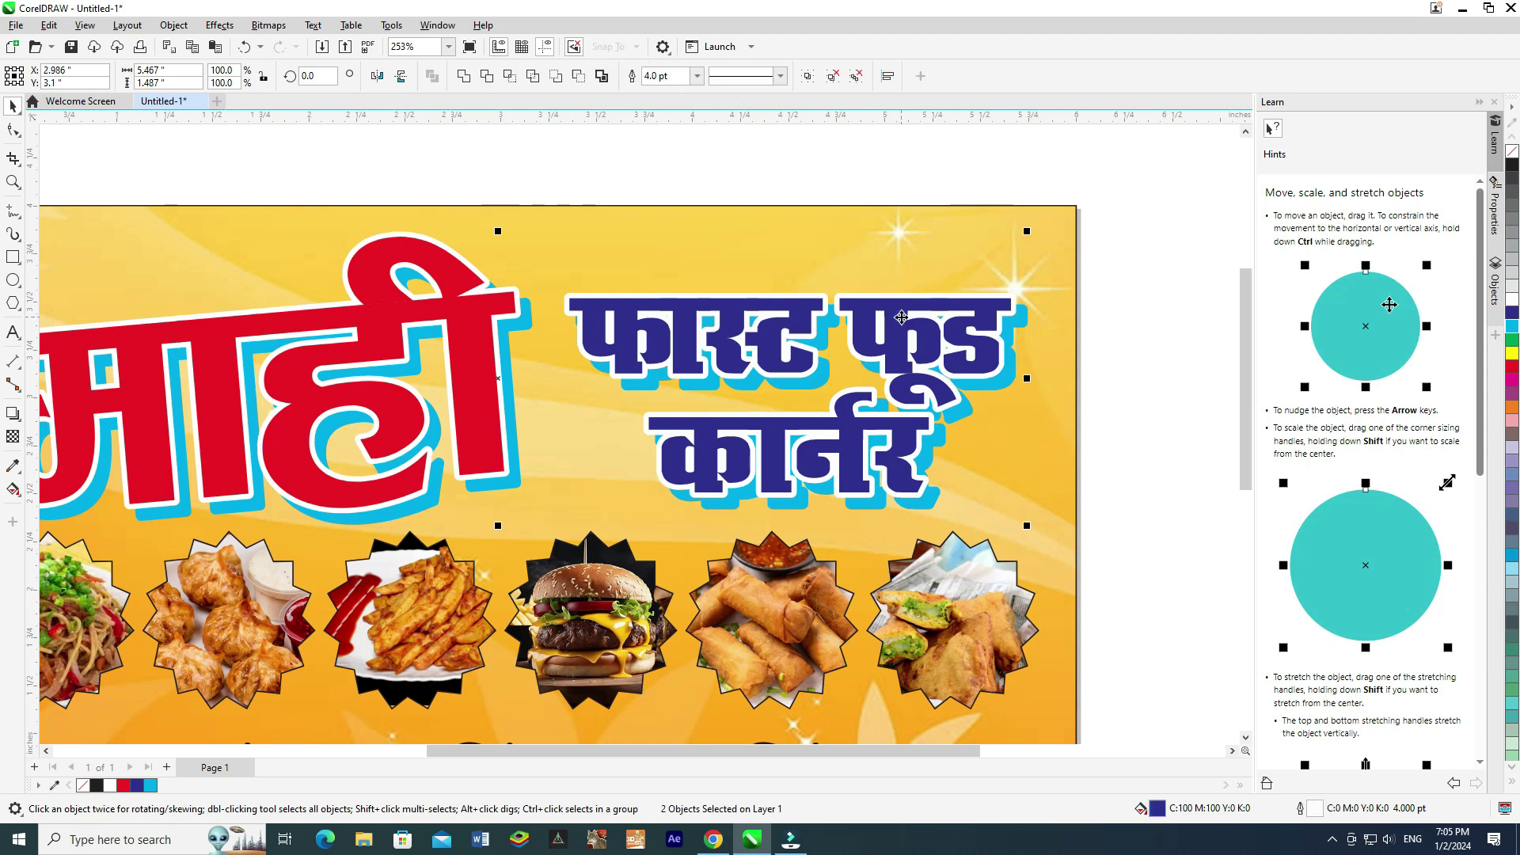
left_click(21, 426)
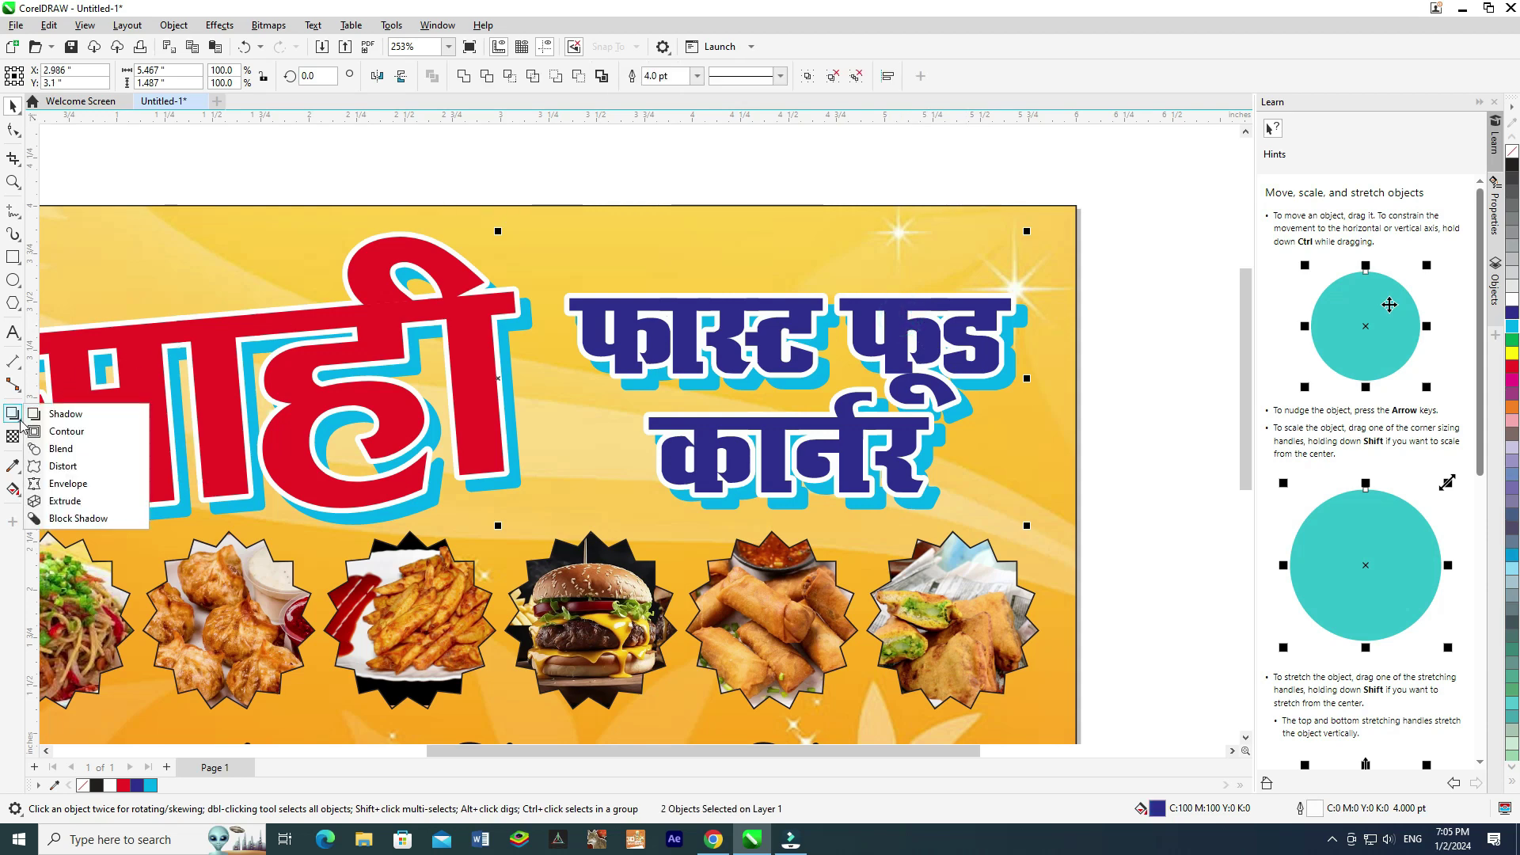
left_click(62, 449)
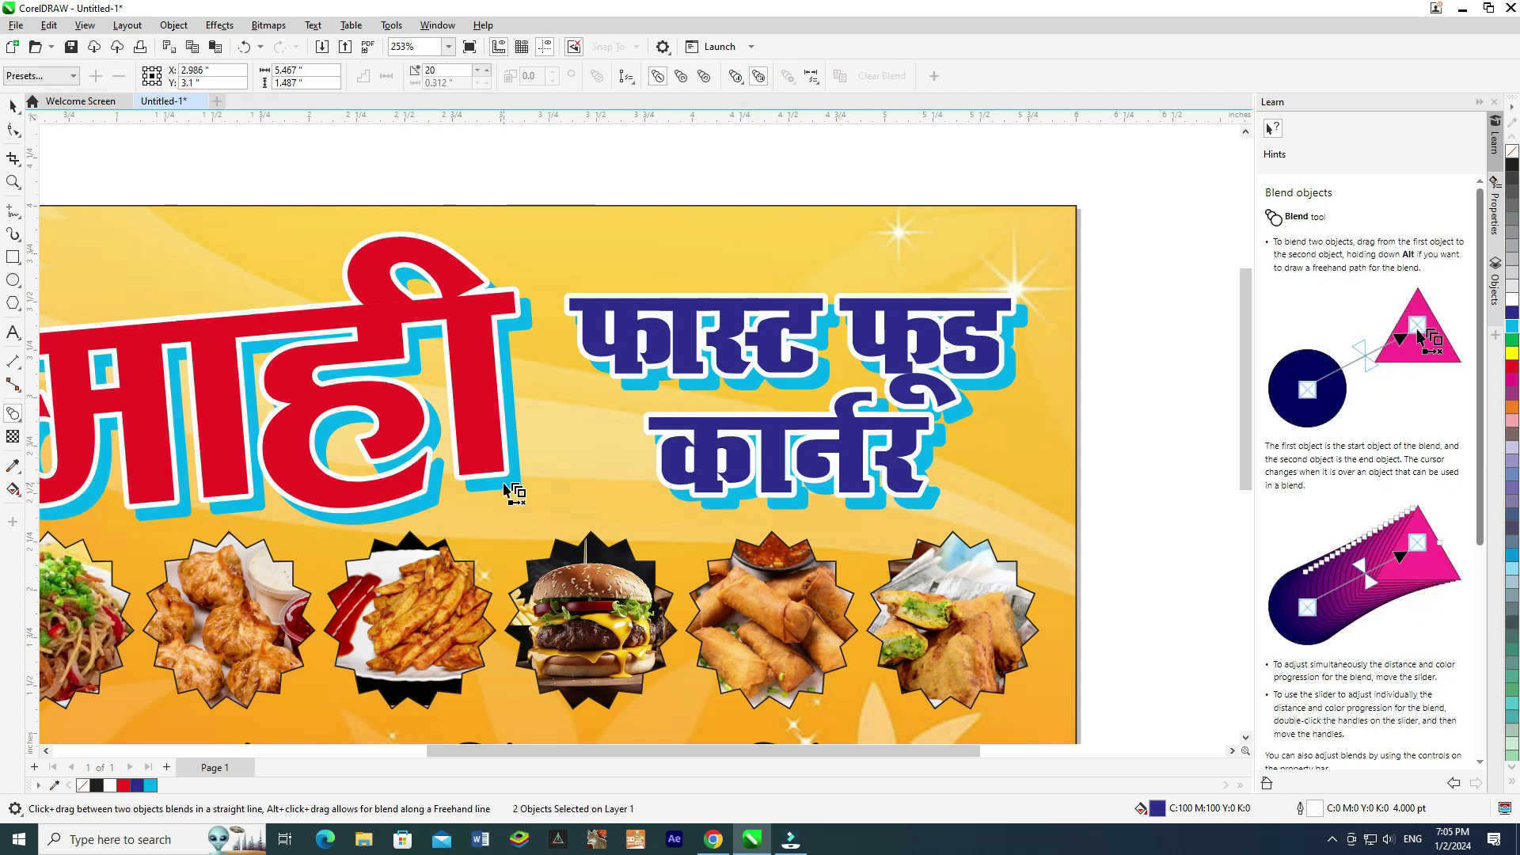
left_click_drag(518, 483, 508, 473)
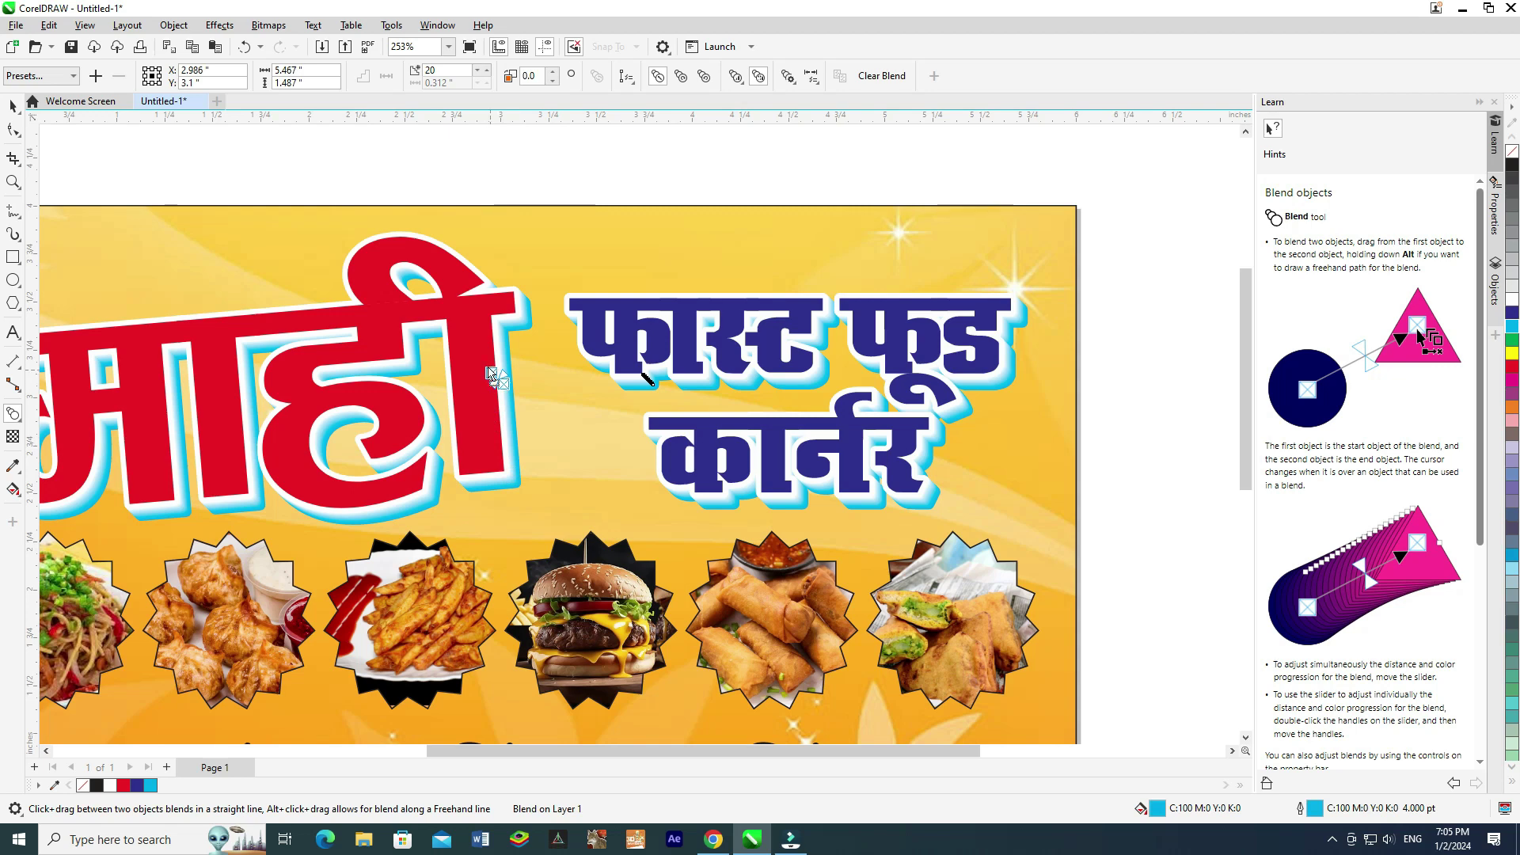
scroll(491, 372, "down", 2)
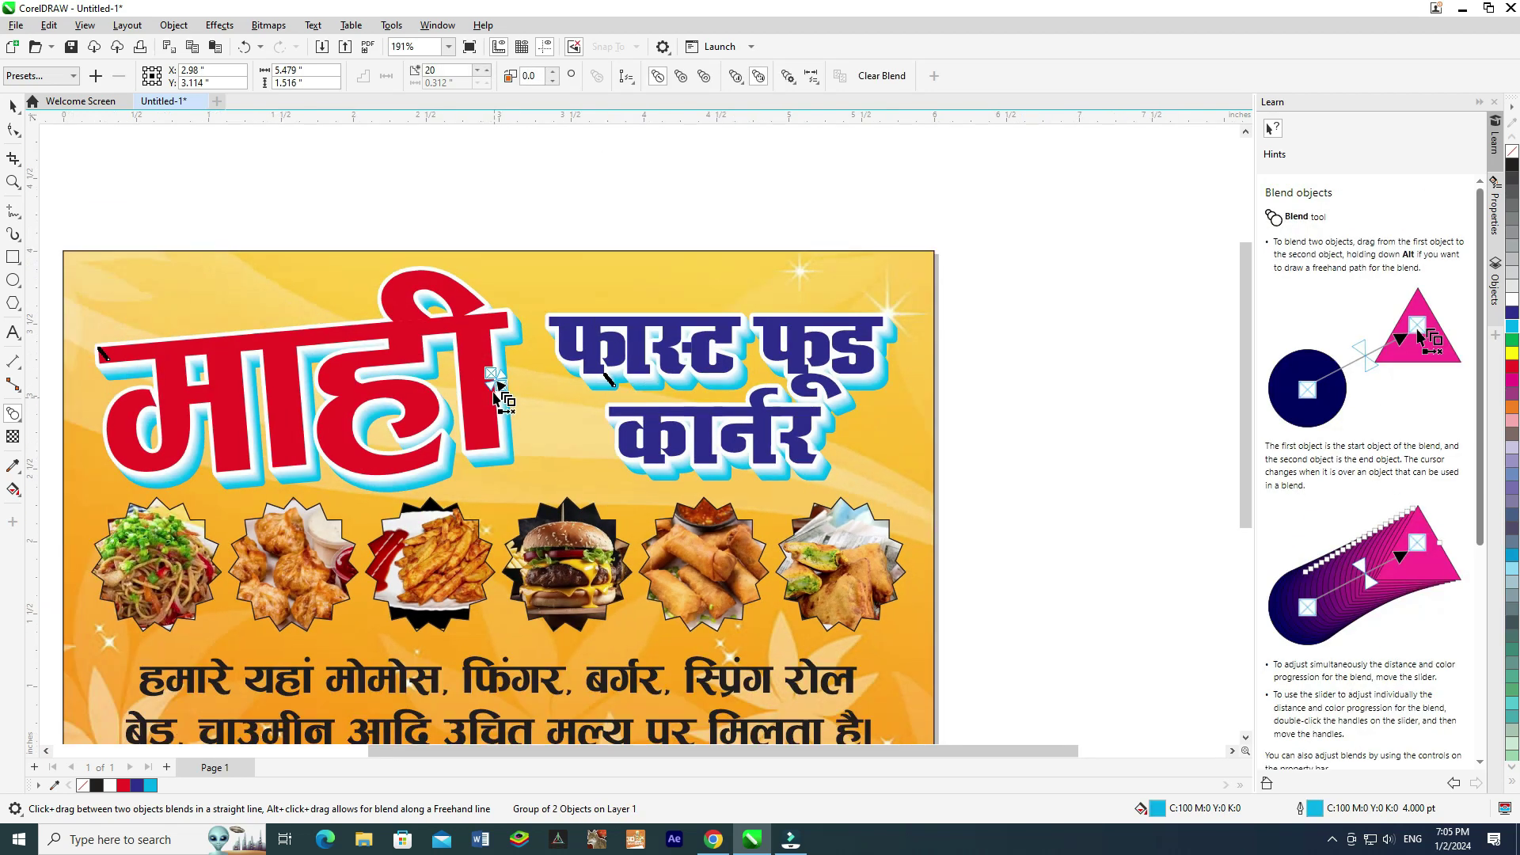
left_click_drag(485, 376, 481, 373)
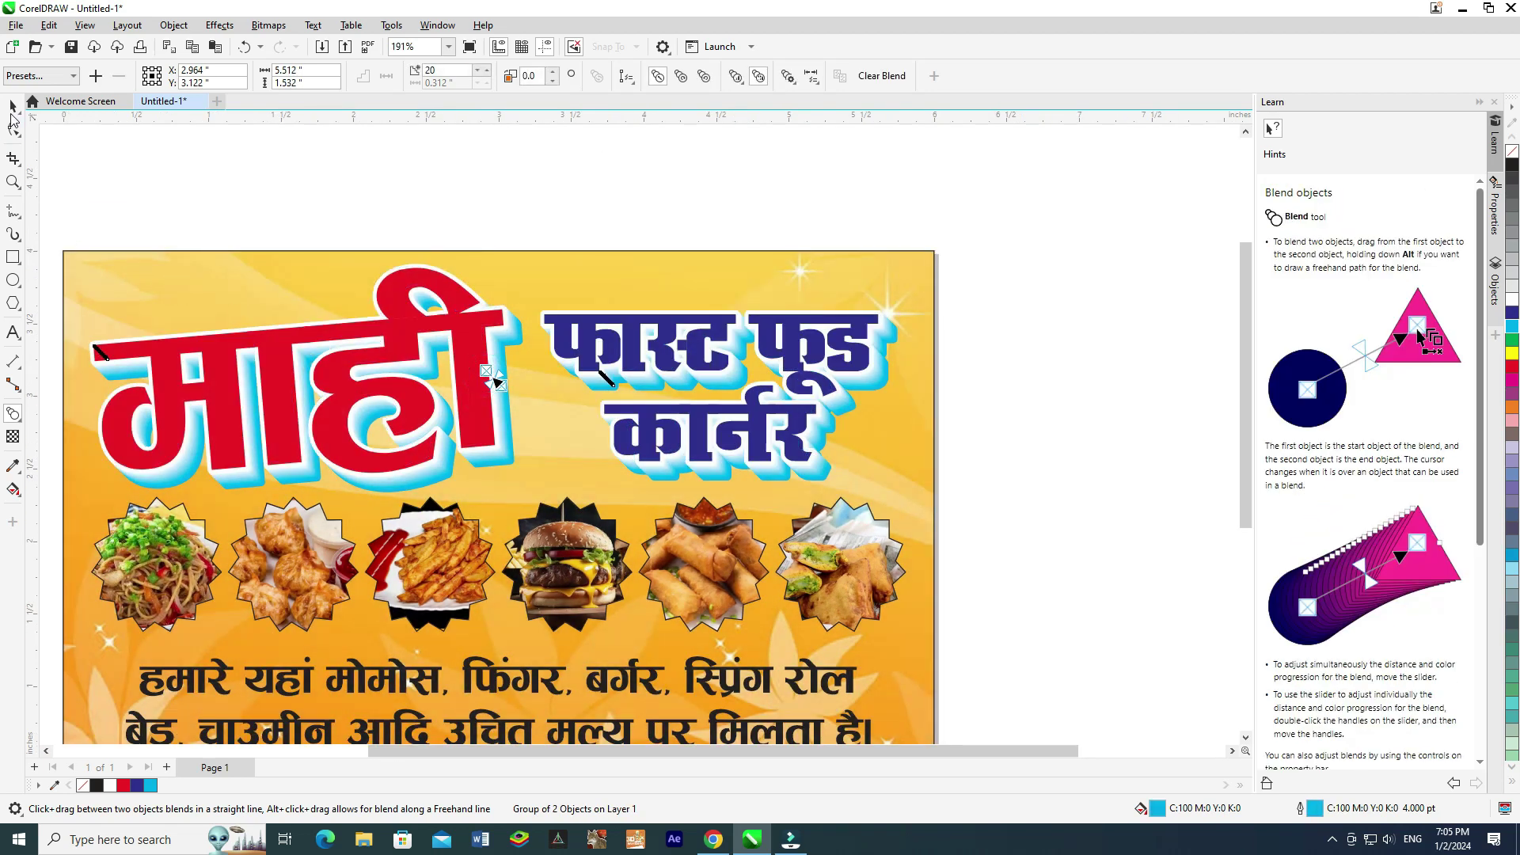
Try moving the front heading group up and slightly left, away from its cyan blend, and undo the move.
left_click(13, 106)
key("space")
left_click(986, 348)
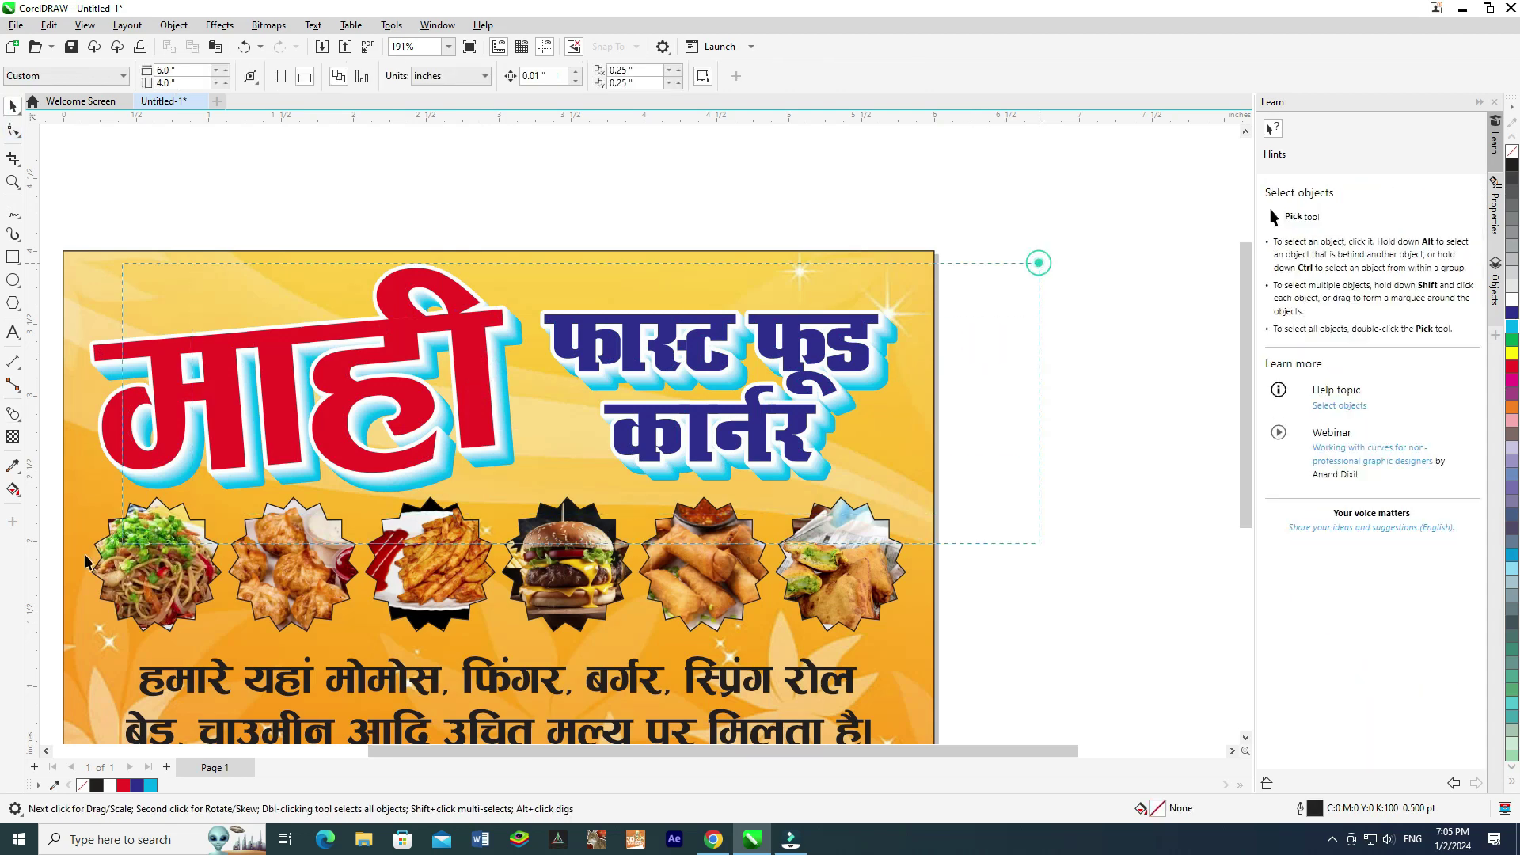
left_click(231, 468)
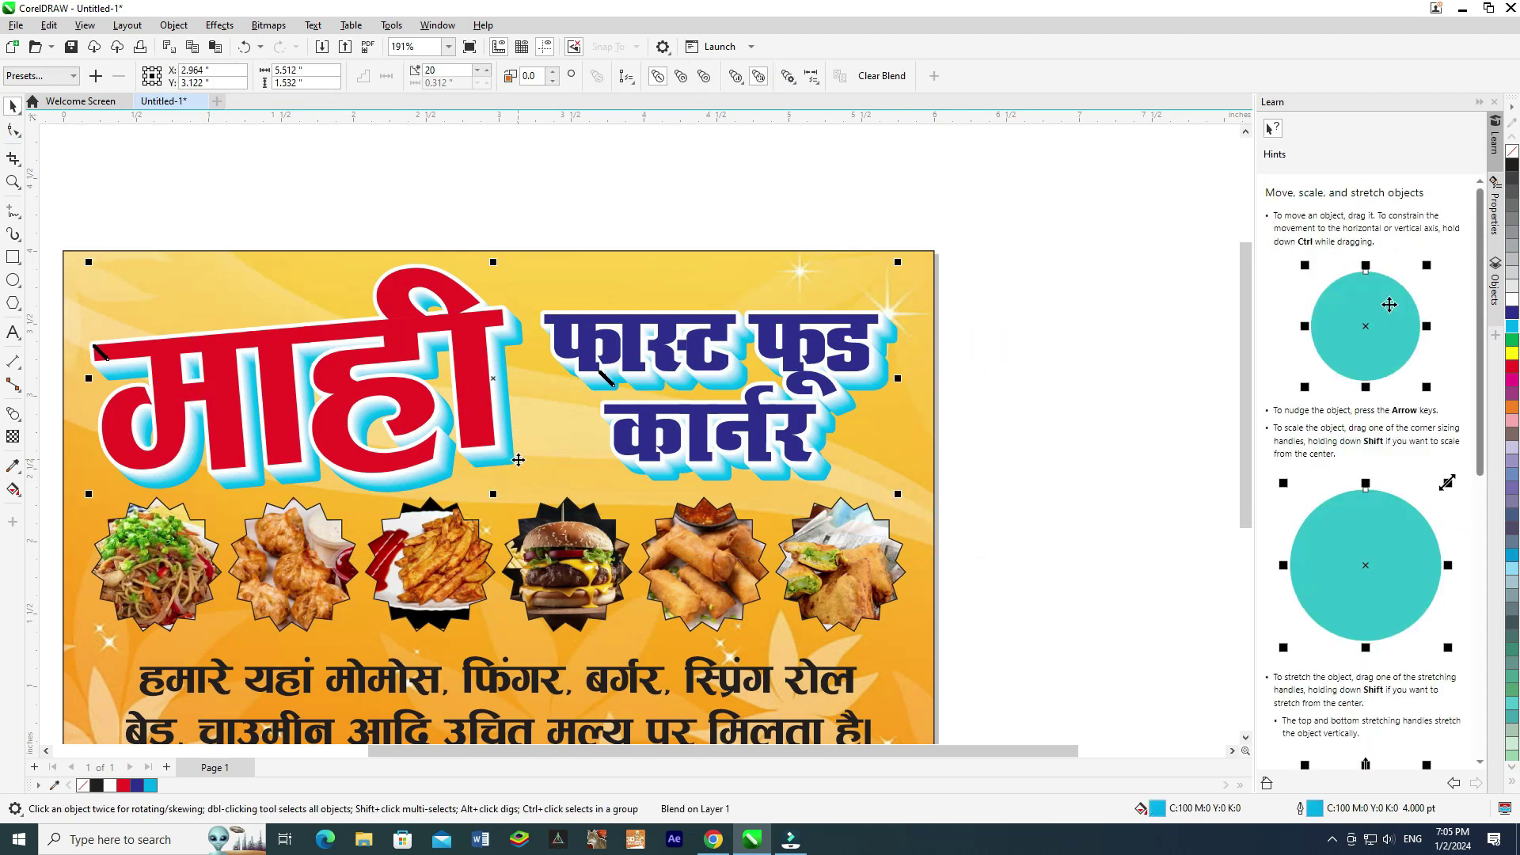
left_click(1134, 269)
left_click_drag(830, 343, 818, 298)
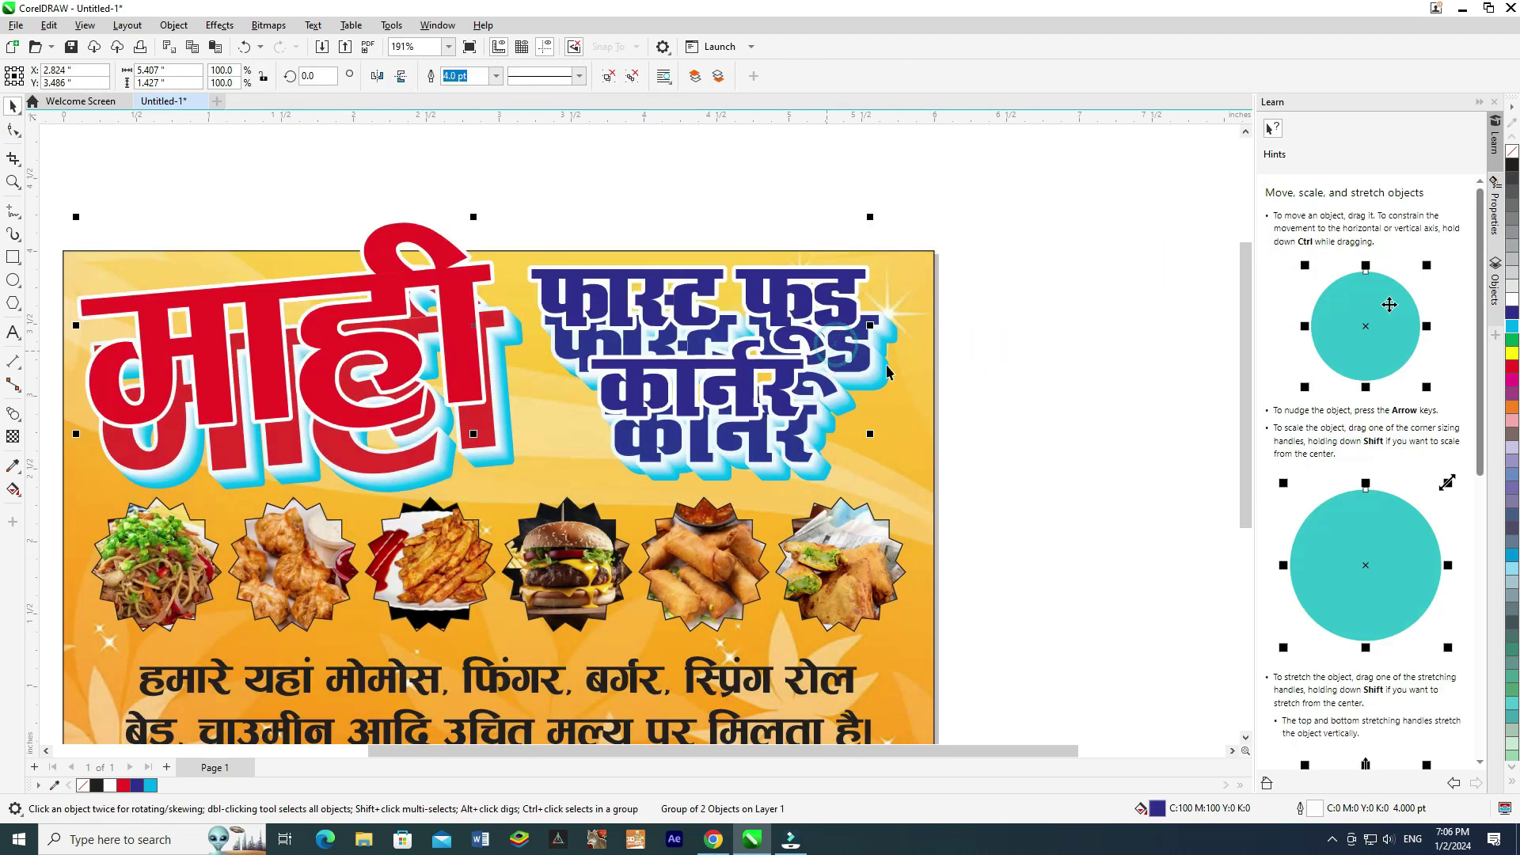
key("ctrl+z")
Group all parts of the blended माही फास्ट फूड कार्नर heading together.
left_click(1035, 338)
scroll(1029, 340, "down", 1)
left_click_drag(1069, 210, 144, 518)
left_click_drag(561, 474, 614, 476)
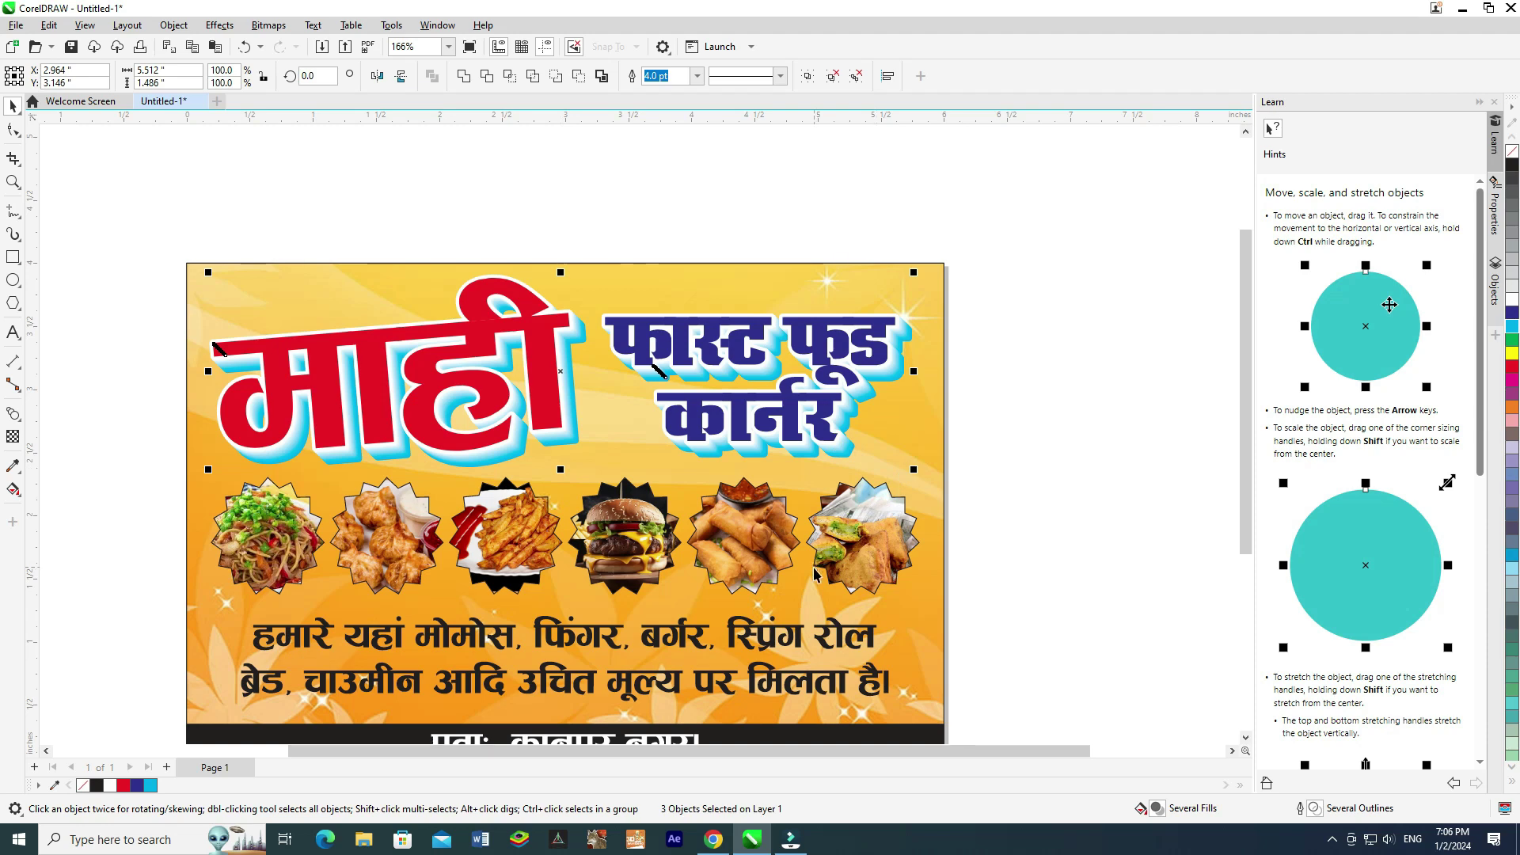
key("ctrl+g")
Nudge the two menu text lines down by 0.01 inch.
left_click_drag(816, 524, 834, 426)
left_click(716, 533)
scroll(716, 533, "up", 1)
left_click(679, 583, "shift")
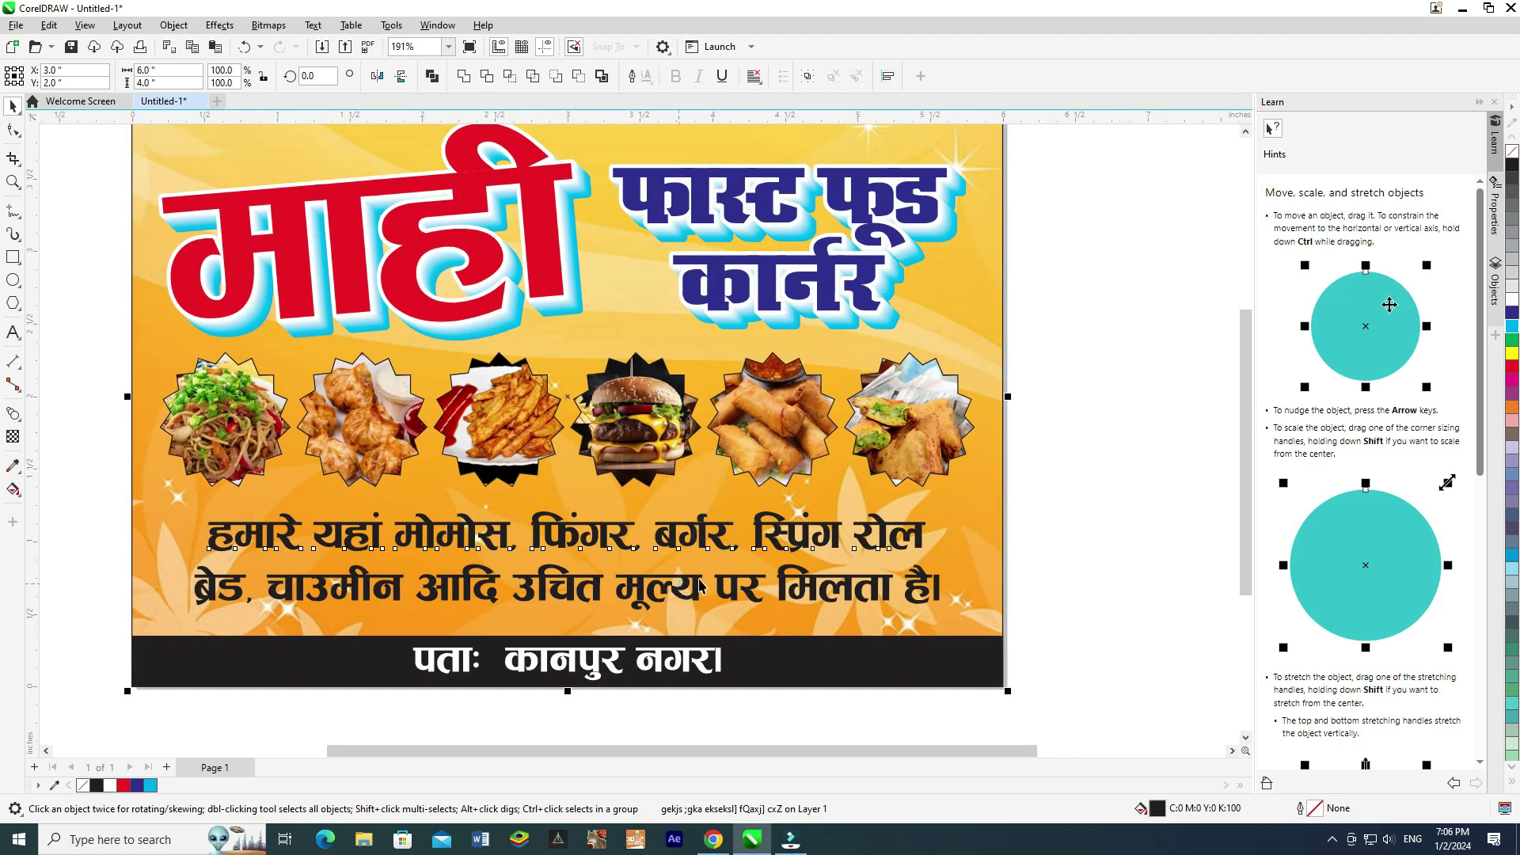
left_click_drag(1134, 461, 133, 634)
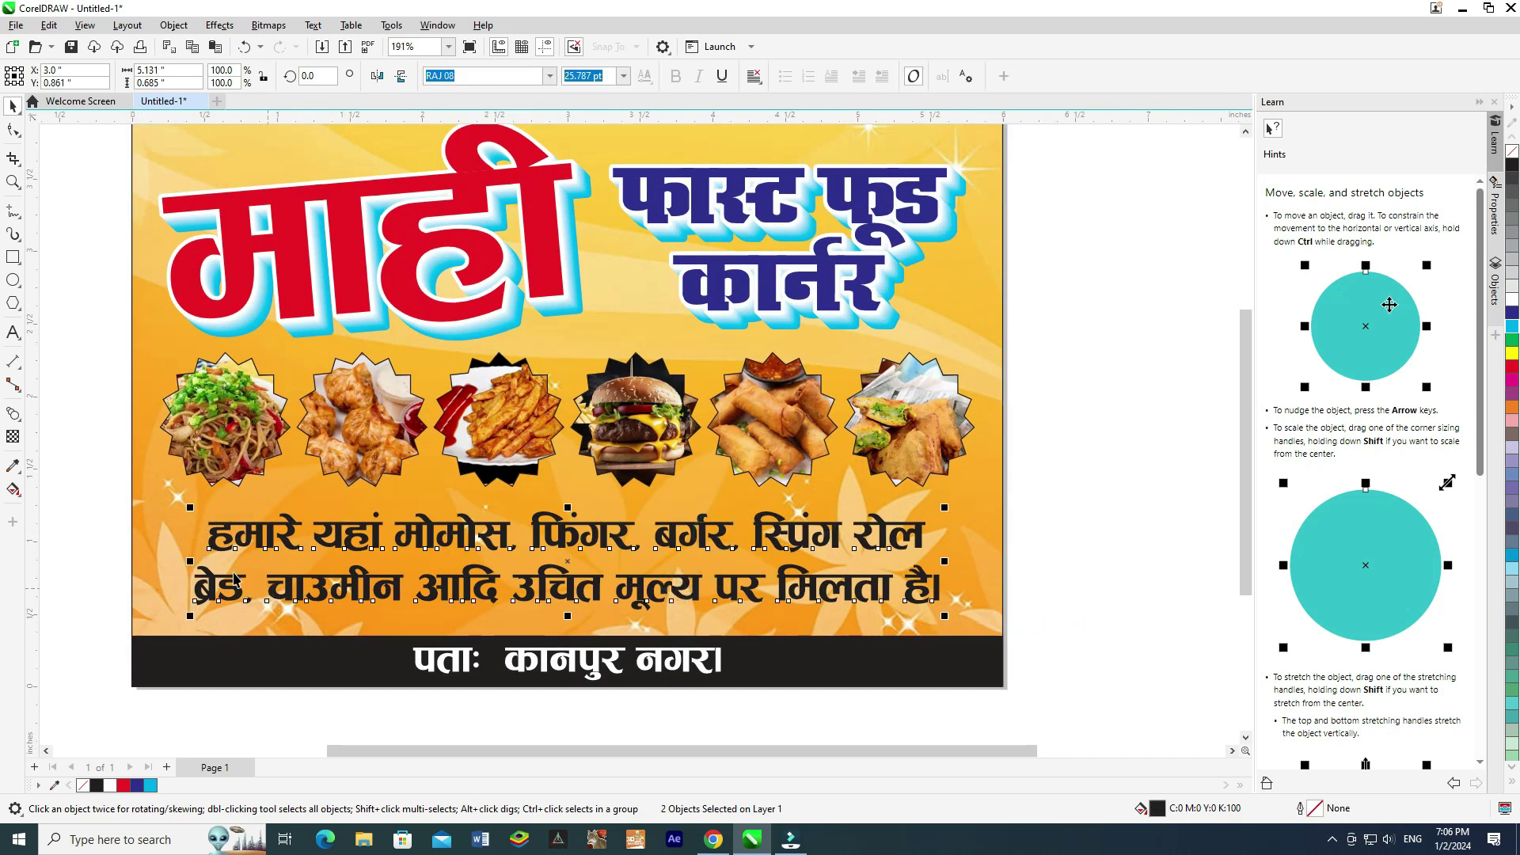
key("Down")
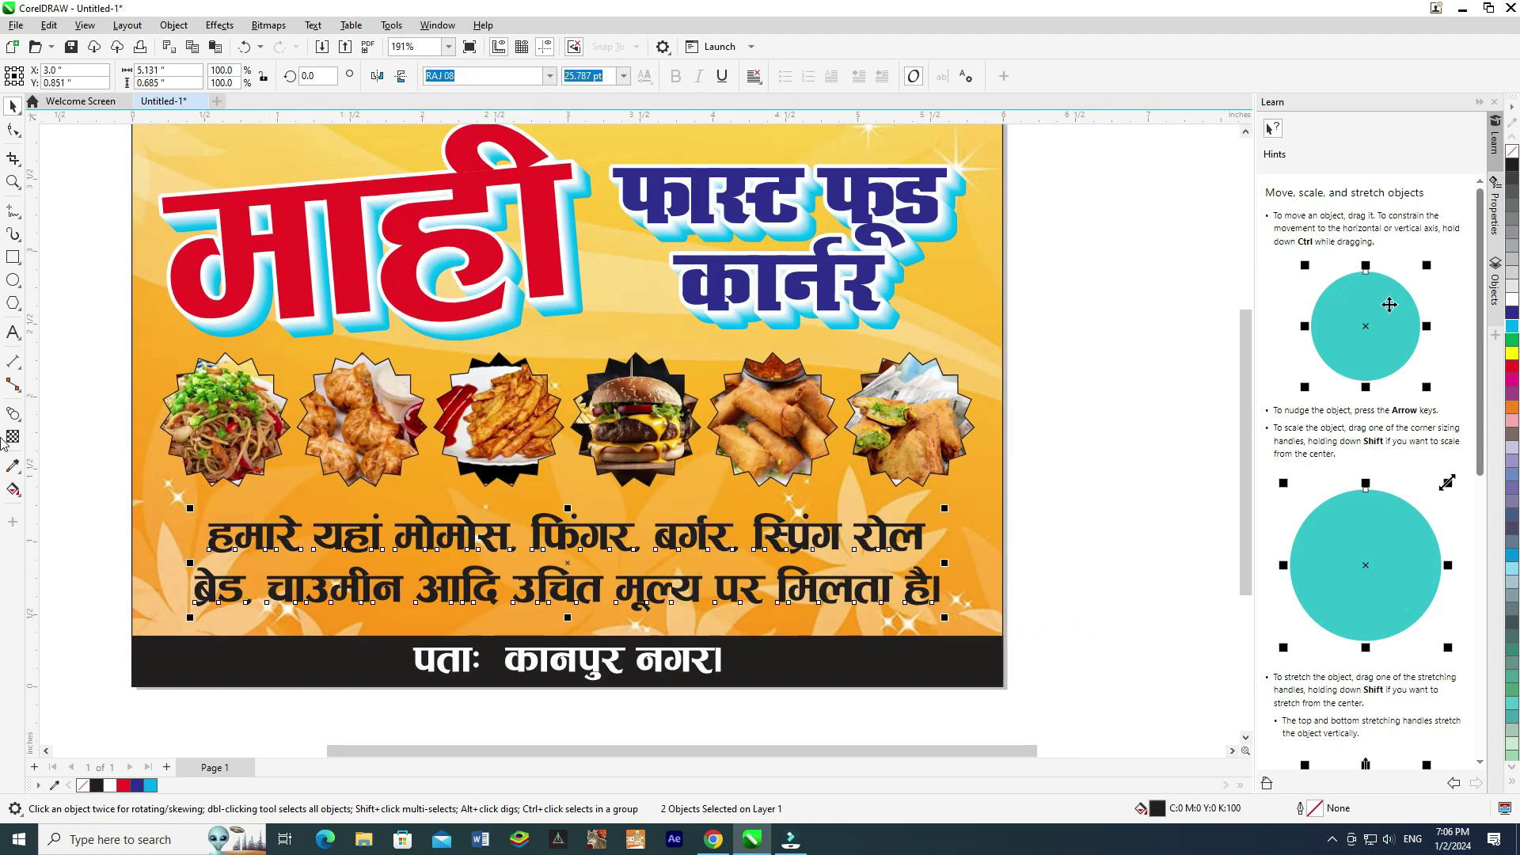
Draw a rounded rectangle about 5.66 by 0.82 inch with 0.142 inch corners around the menu lines, and centre it horizontally on them.
left_click(13, 258)
left_click_drag(152, 505, 973, 625)
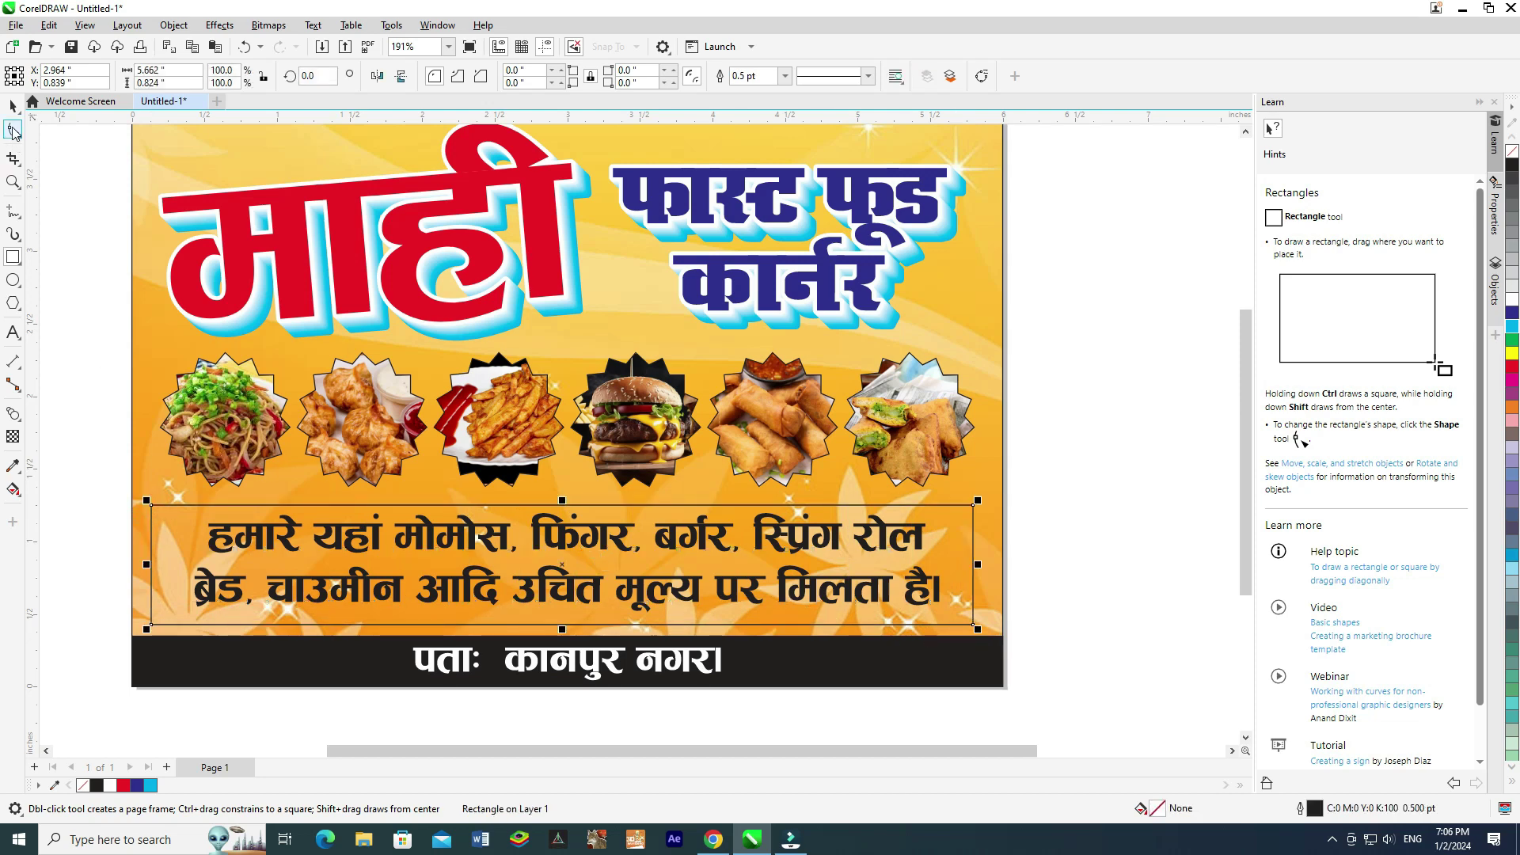
left_click(12, 130)
left_click_drag(153, 506, 178, 509)
left_click(11, 111)
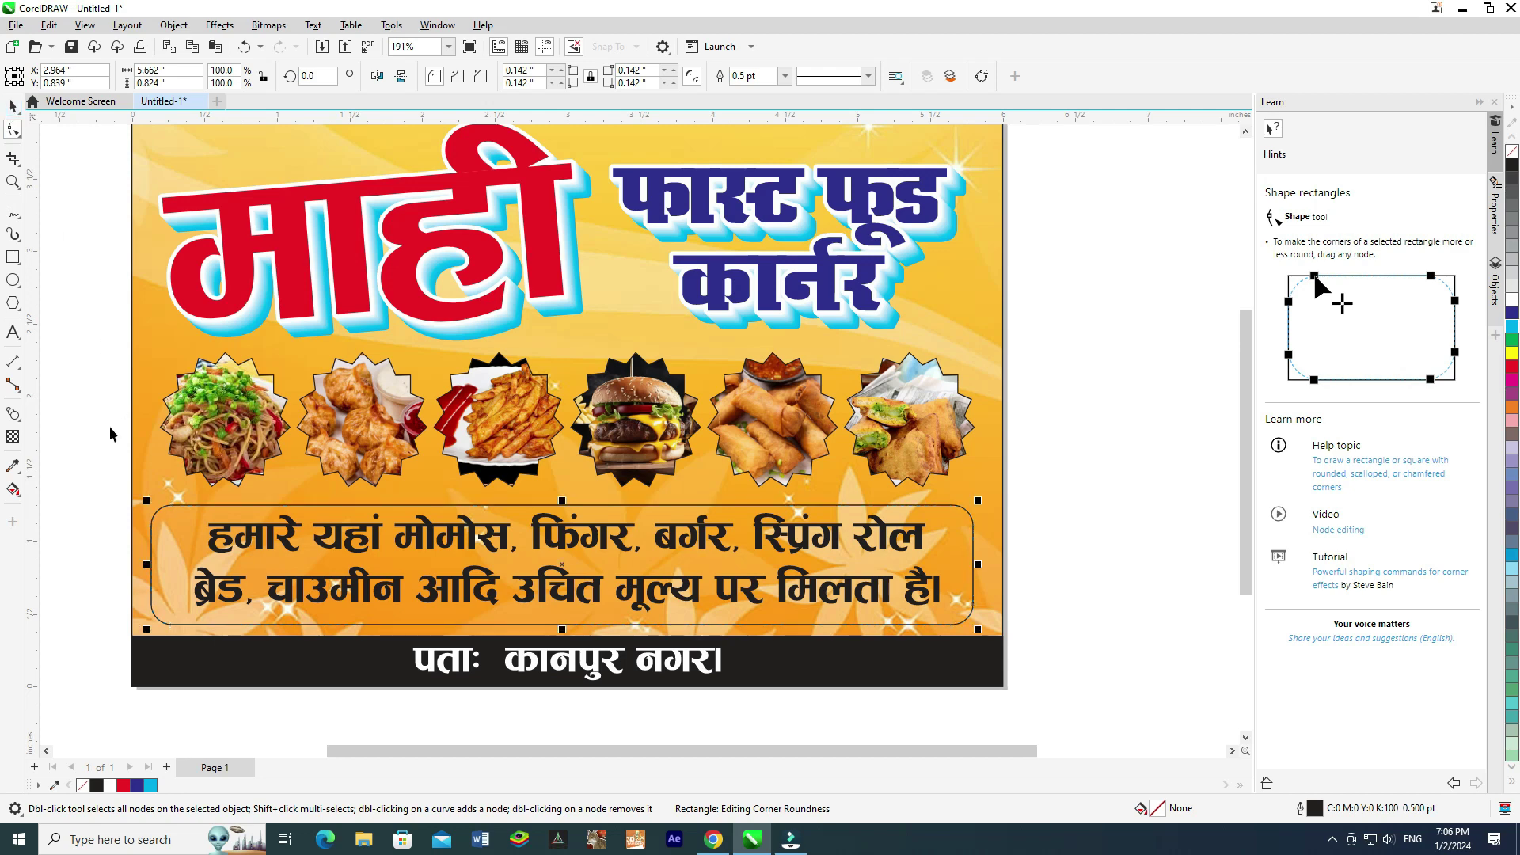
left_click_drag(85, 460, 1008, 644)
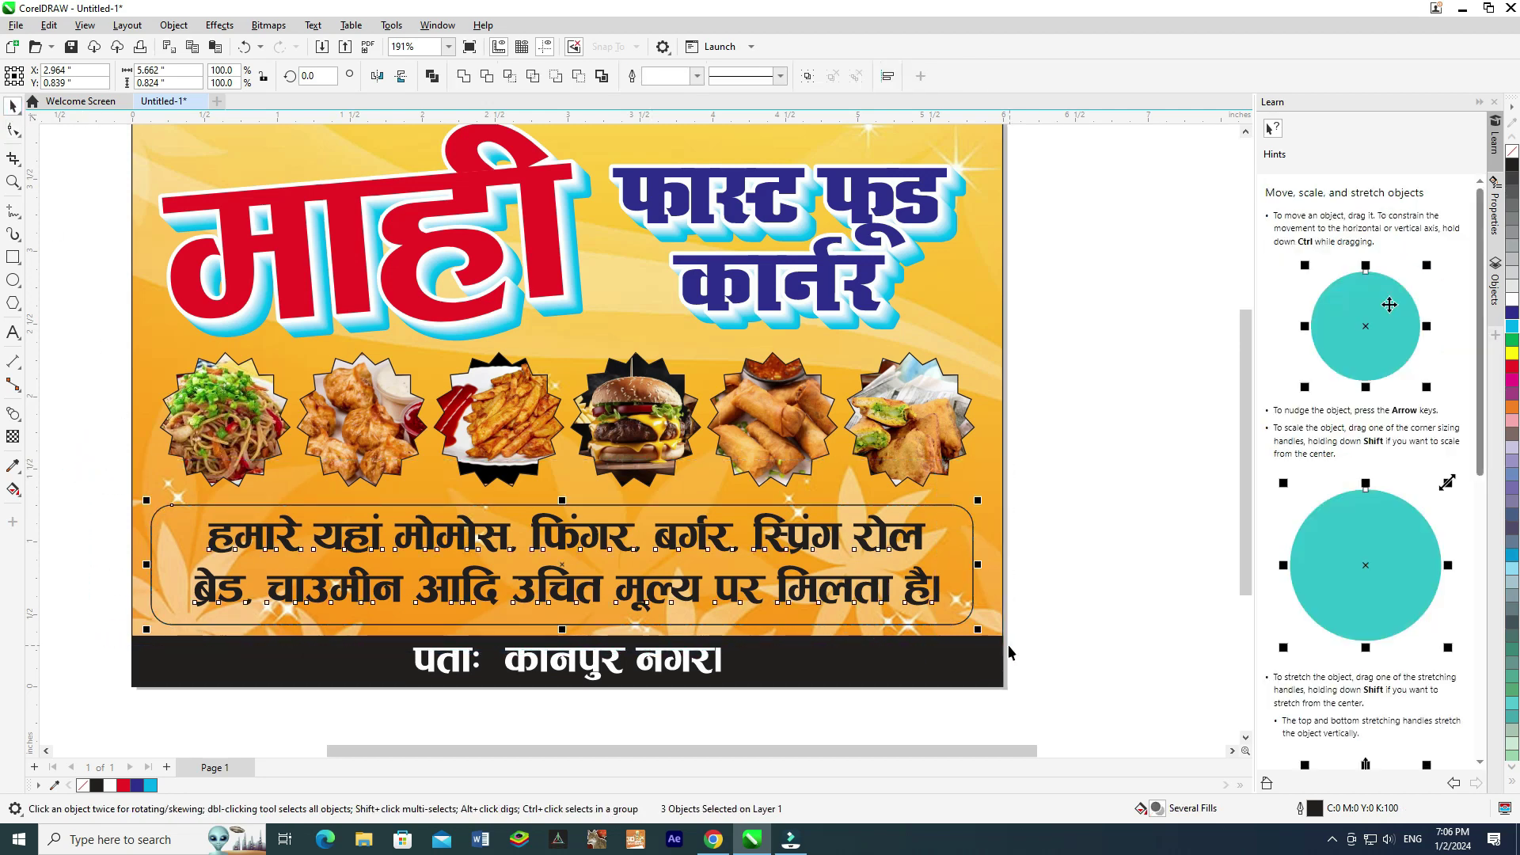
left_click(1046, 576)
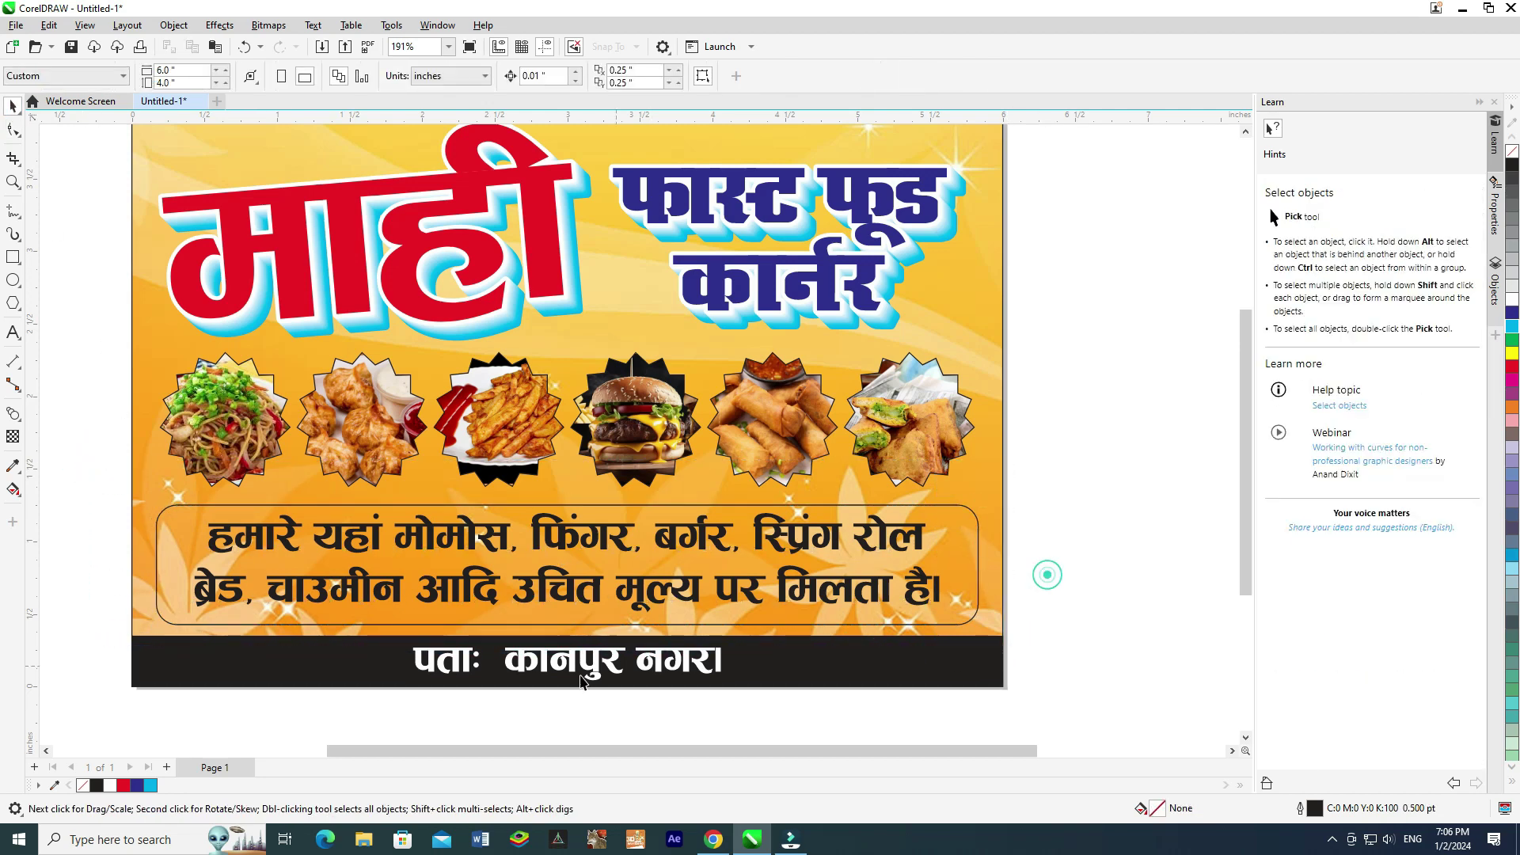
left_click(239, 591)
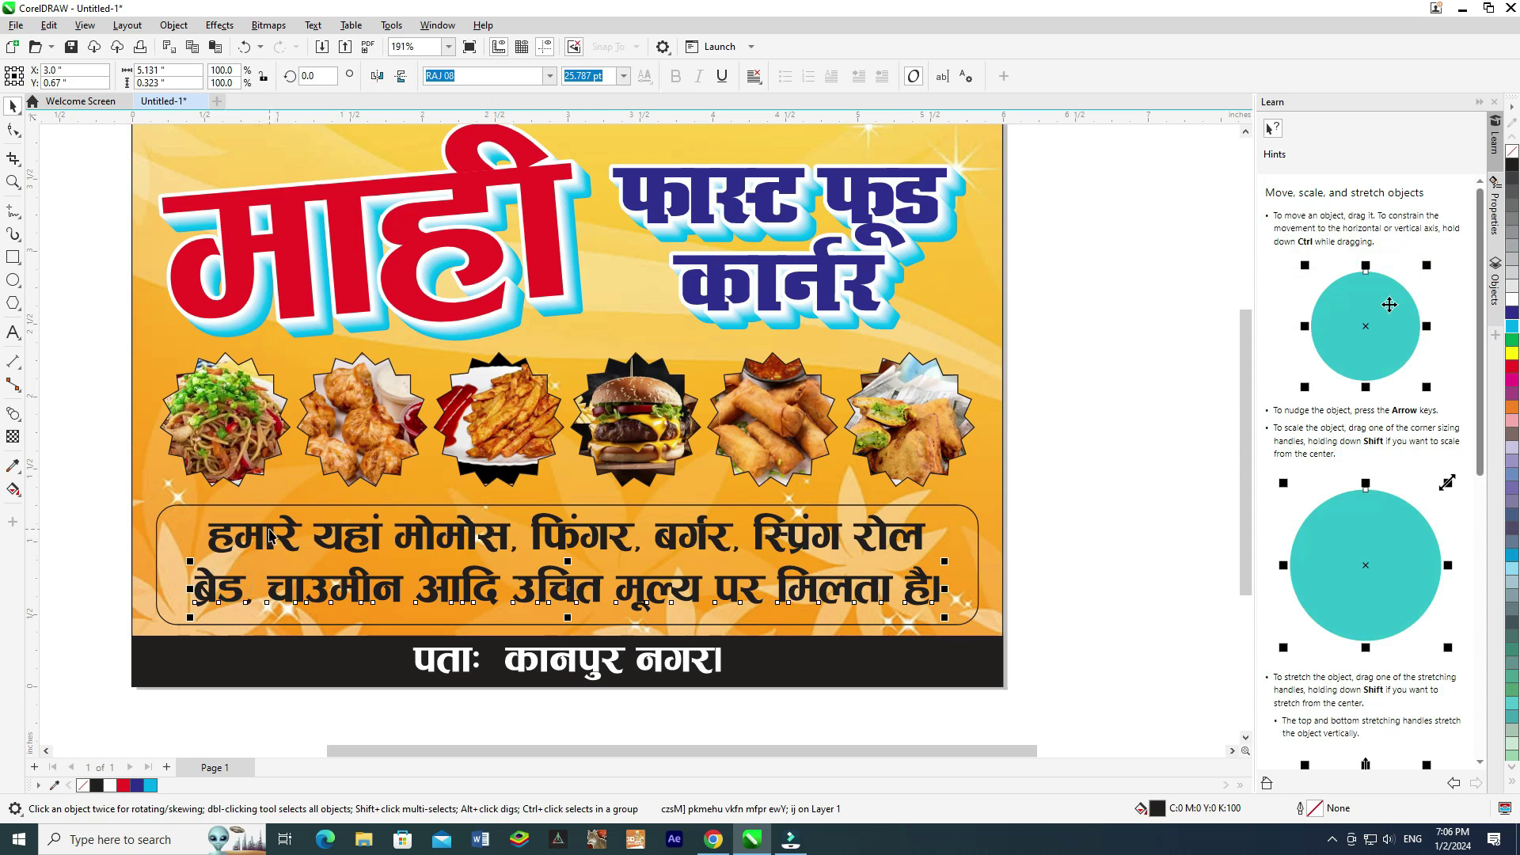
left_click(271, 532, "shift")
left_click_drag(273, 532, 283, 554)
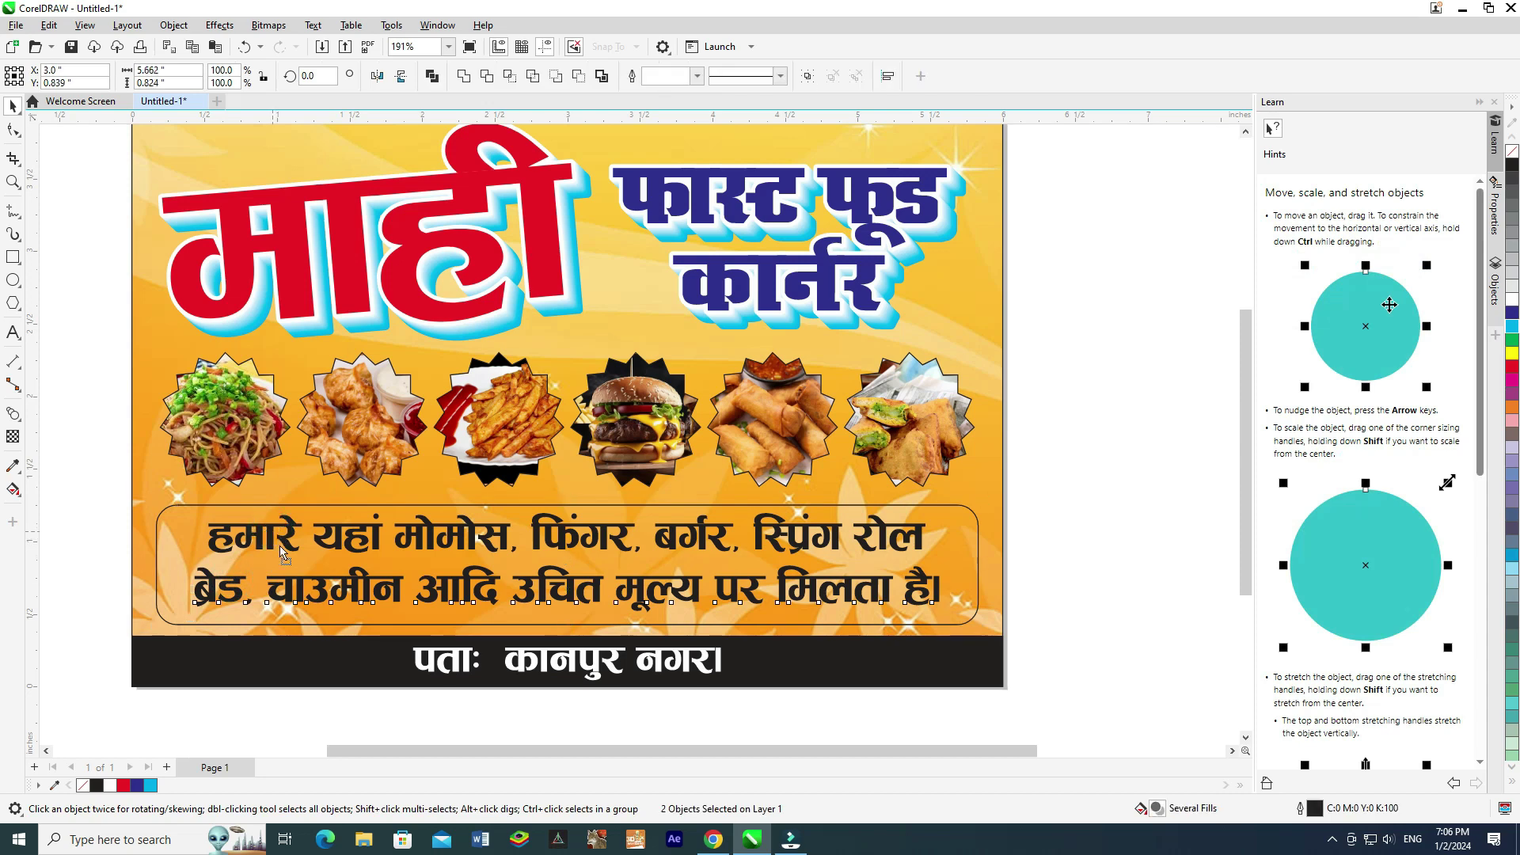
key("ctrl+z")
Group the two menu lines and centre the group vertically within the rounded rectangle.
left_click_drag(112, 725, 961, 479)
left_click_drag(1097, 479, 134, 618)
key("ctrl+g")
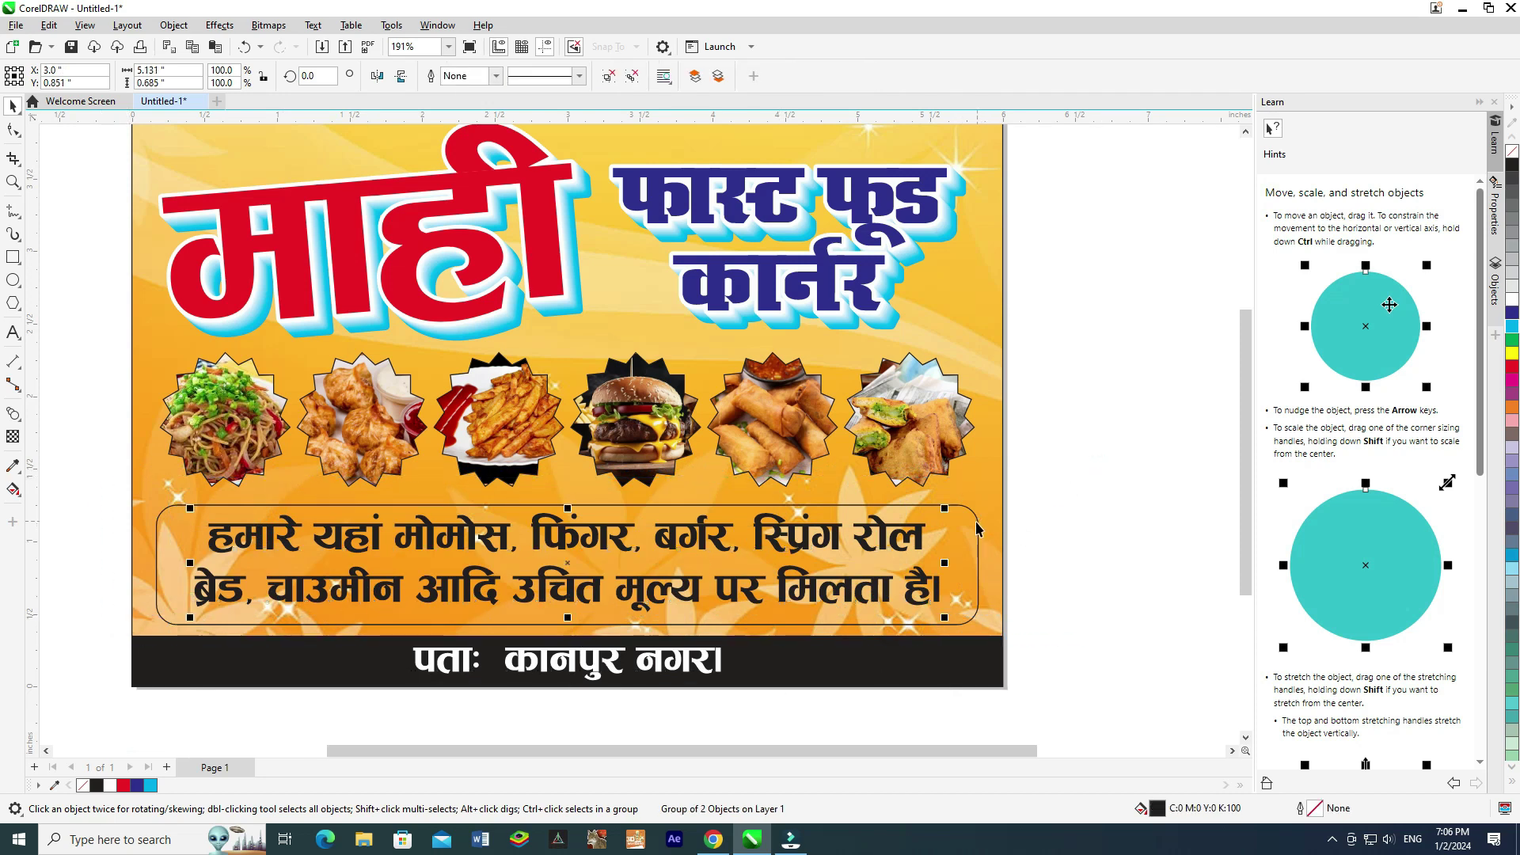
left_click(974, 529, "shift")
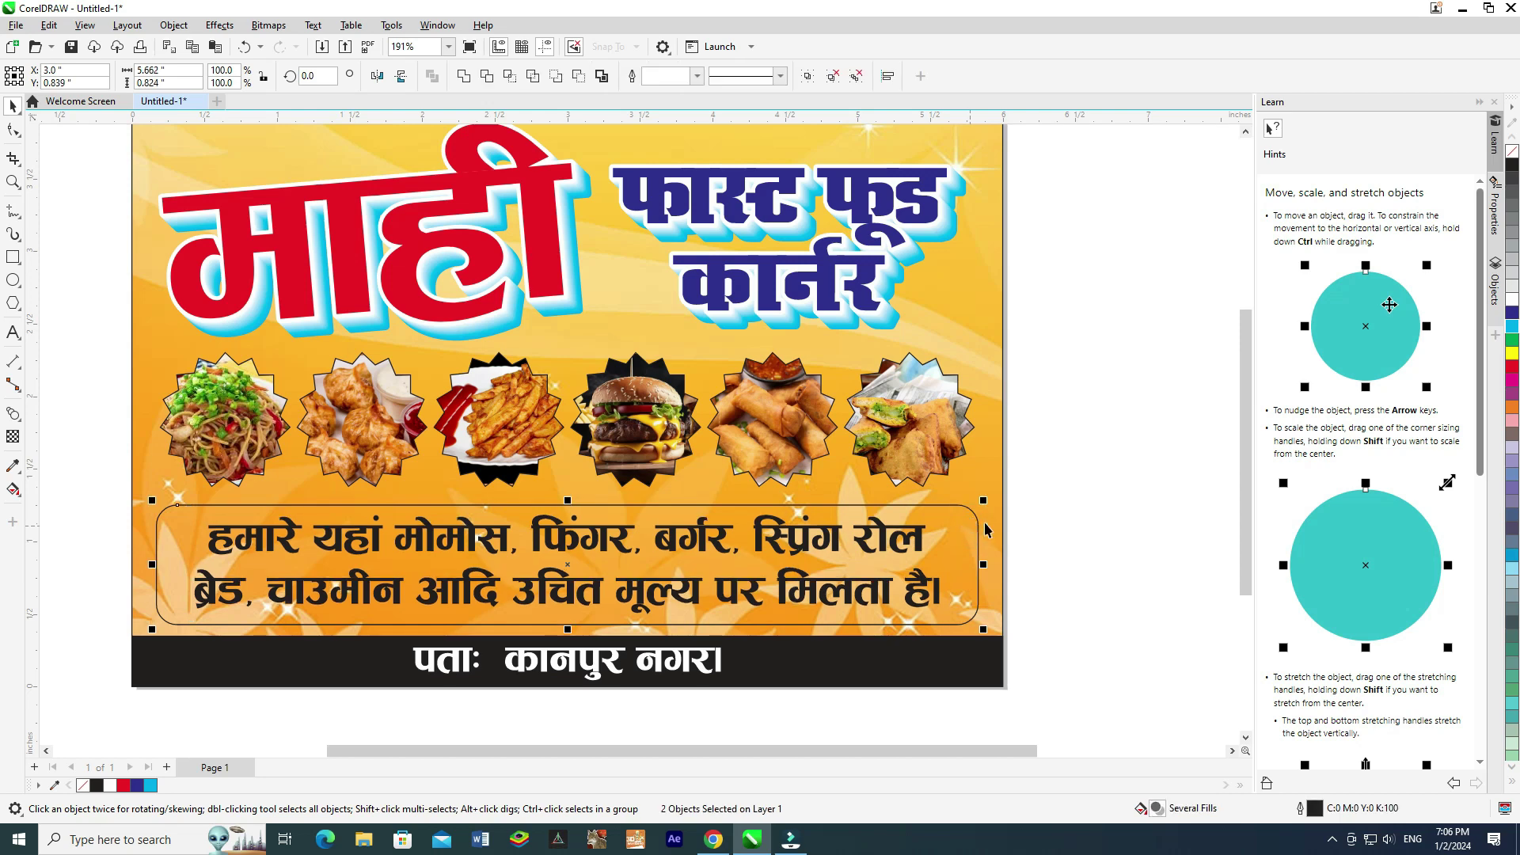
left_click(1065, 500)
Fill the rounded rectangle with yellow (C0 M0 Y100 K0) without an outline, and bring the menu text group in front of it.
left_click(967, 527)
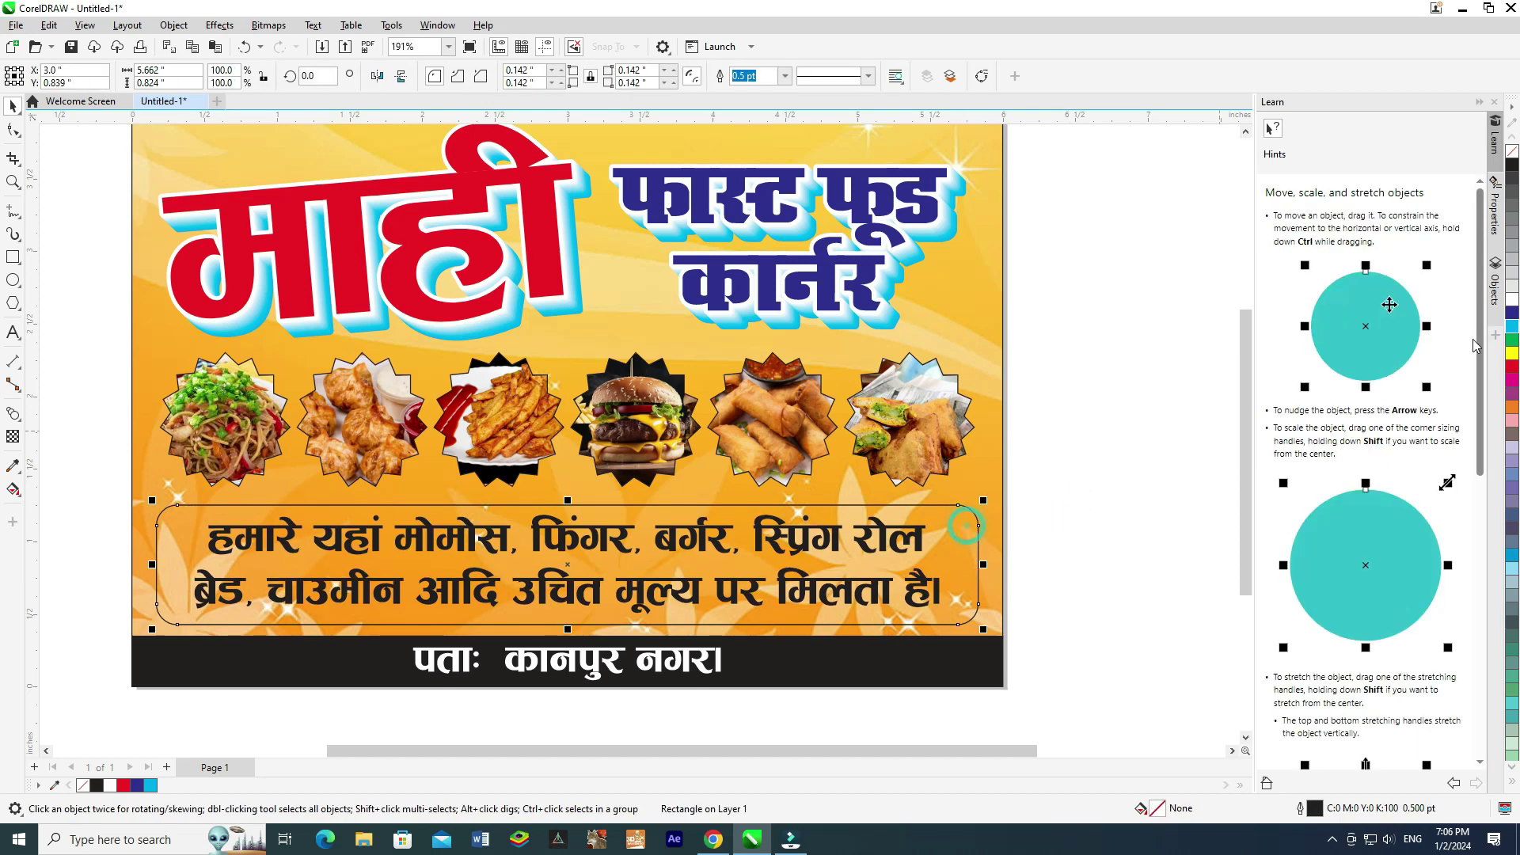
left_click(1512, 356)
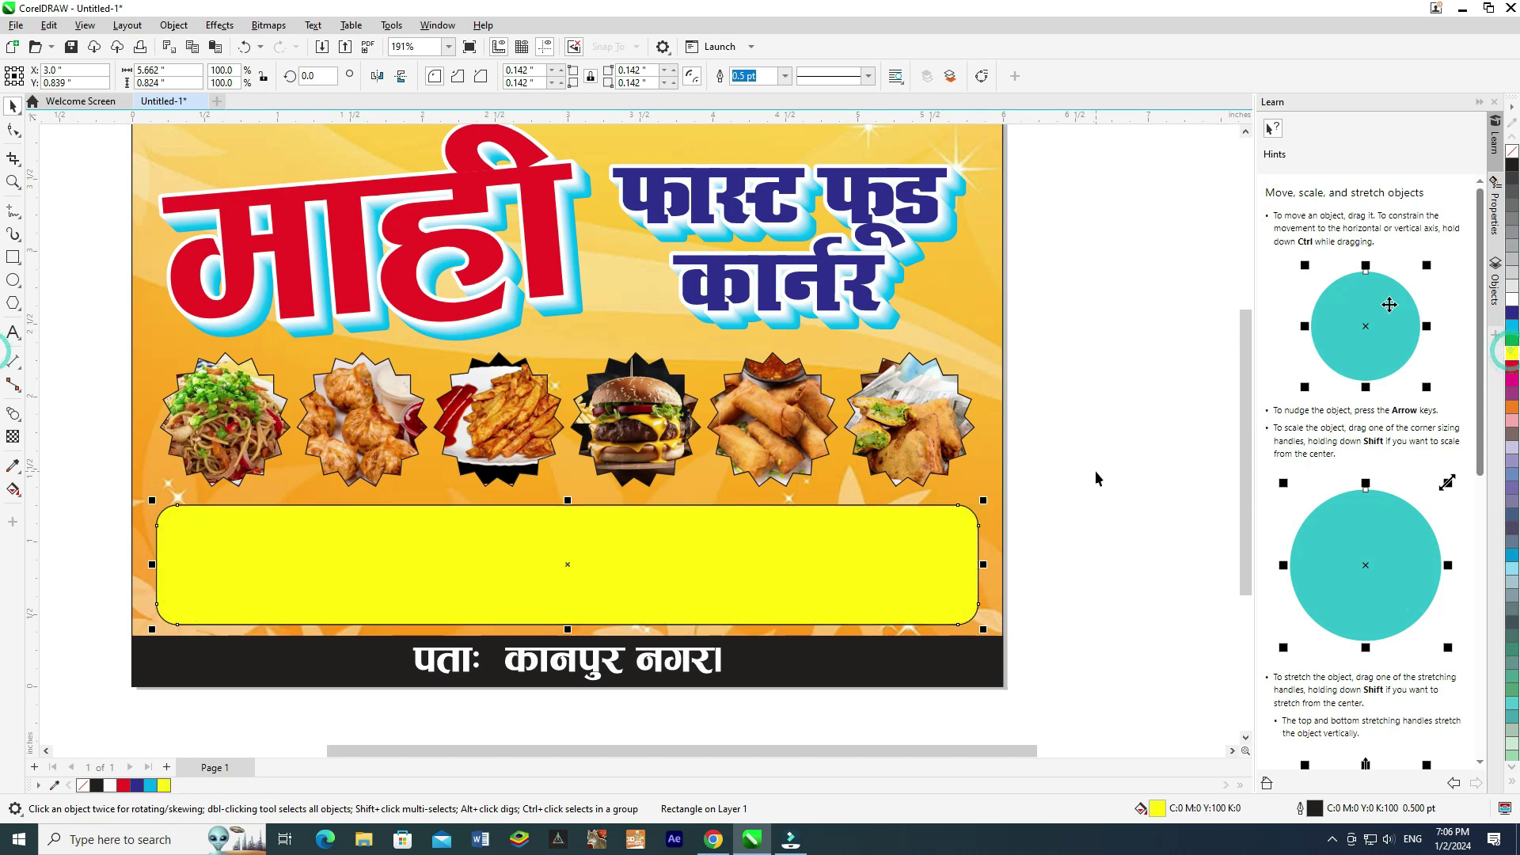
left_click_drag(1096, 472, 155, 623)
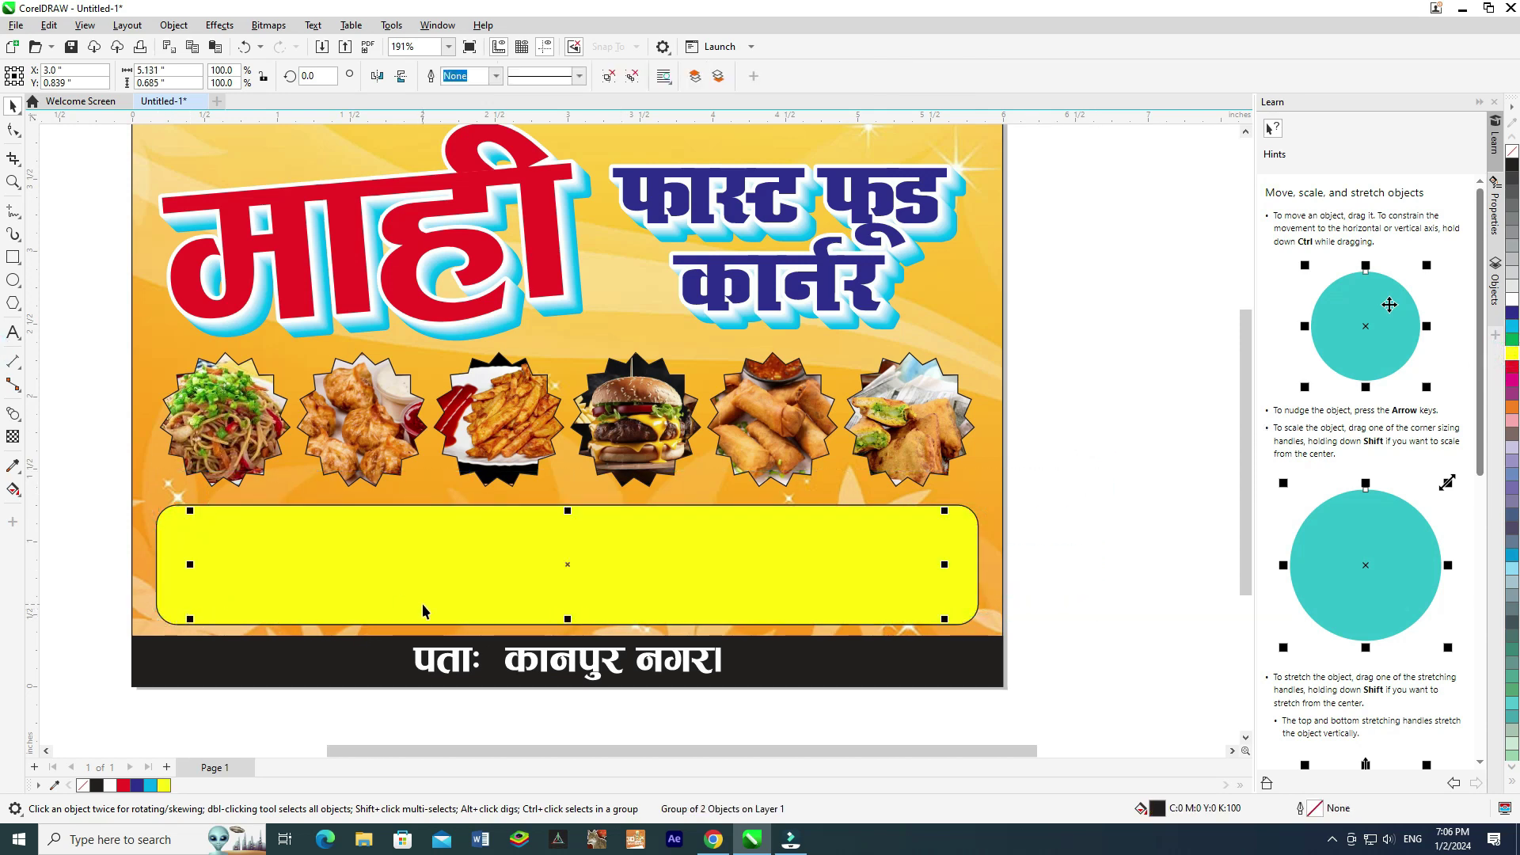
key("shift+Page_Up")
left_click(1048, 478)
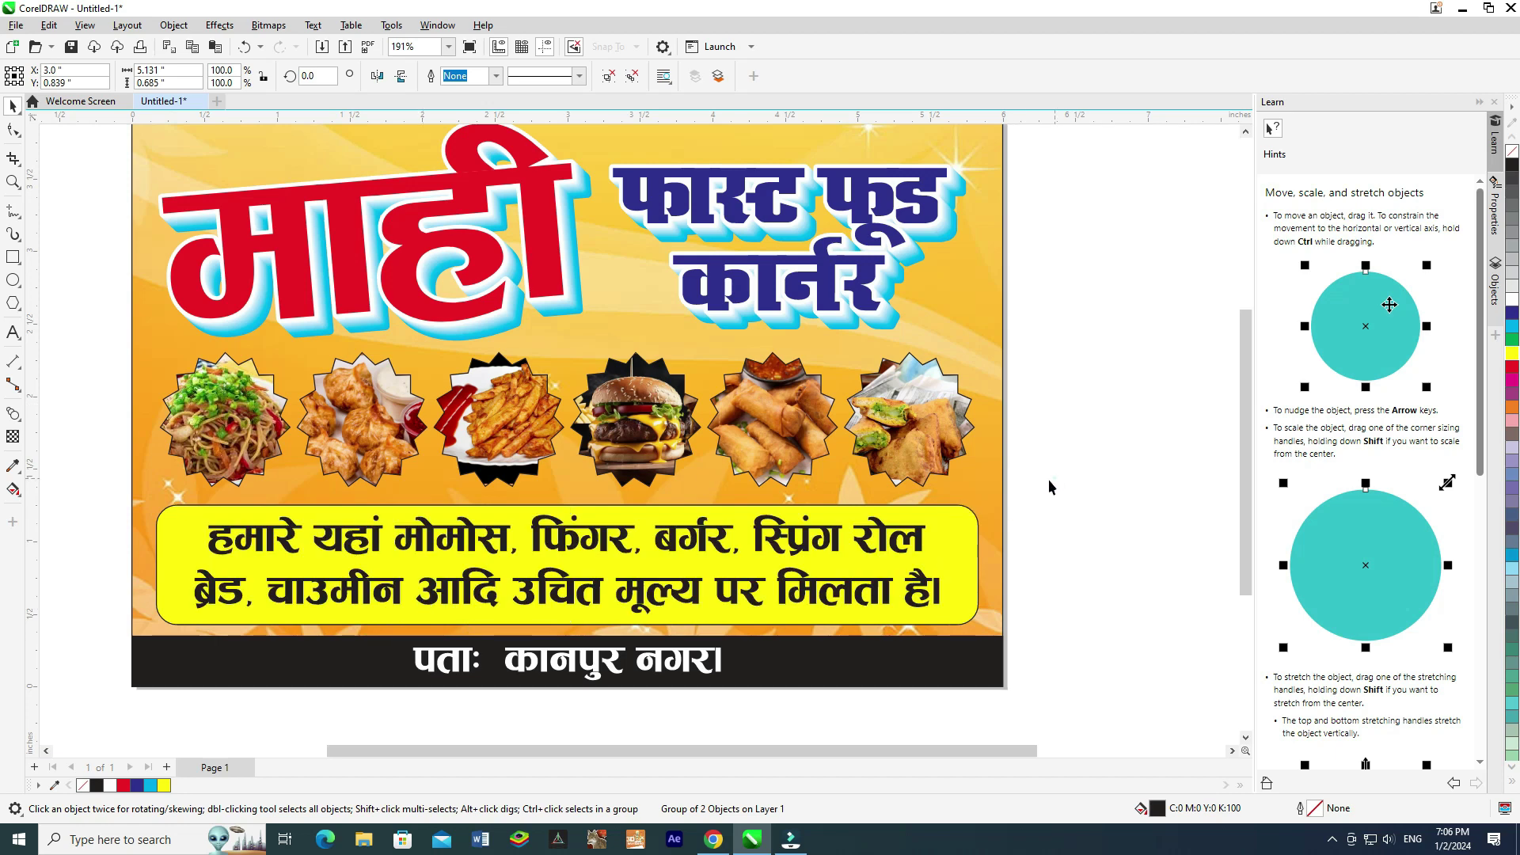
left_click(975, 534)
Replace the full stop ending the address line with a comma, then add the मो. label and a placeholder mobile number.
scroll(840, 600, "down", 1)
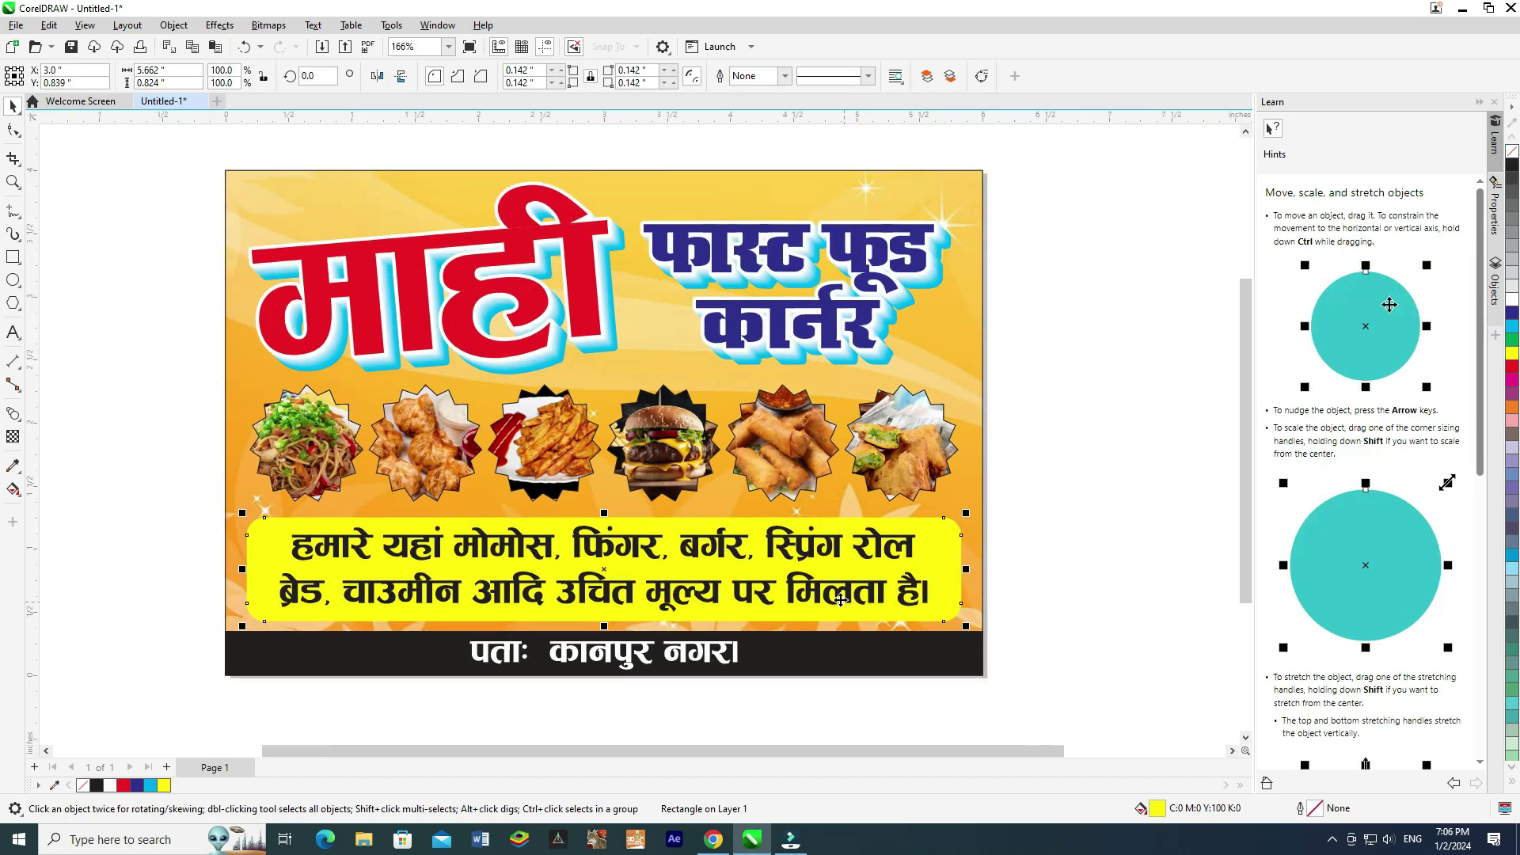
double_click(731, 595)
scroll(733, 600, "up", 1)
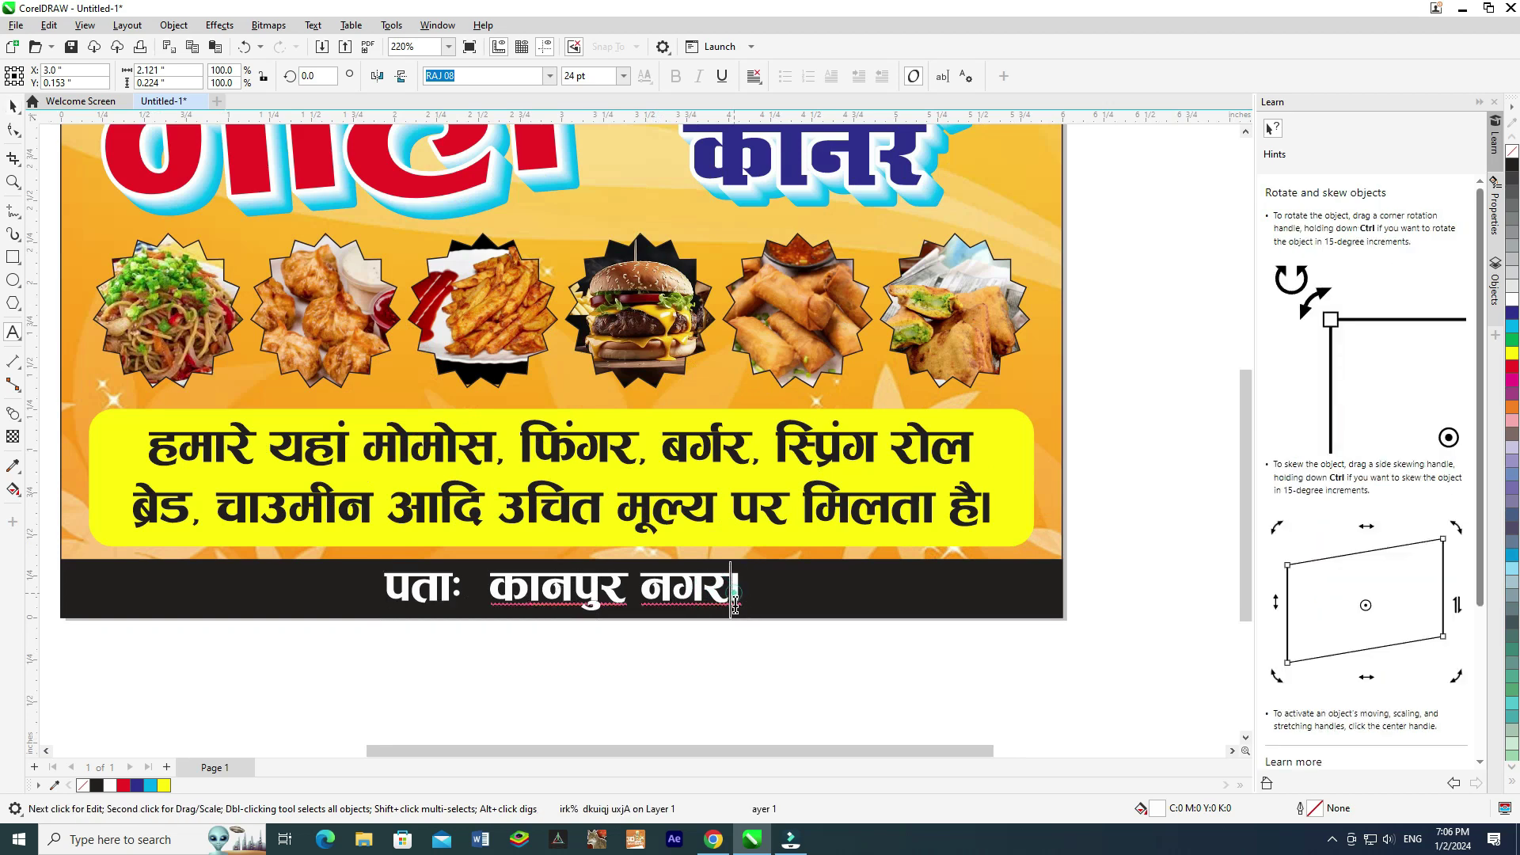
key("BackSpace")
key("ctrl+space")
left_click(735, 604)
type(", eks-")
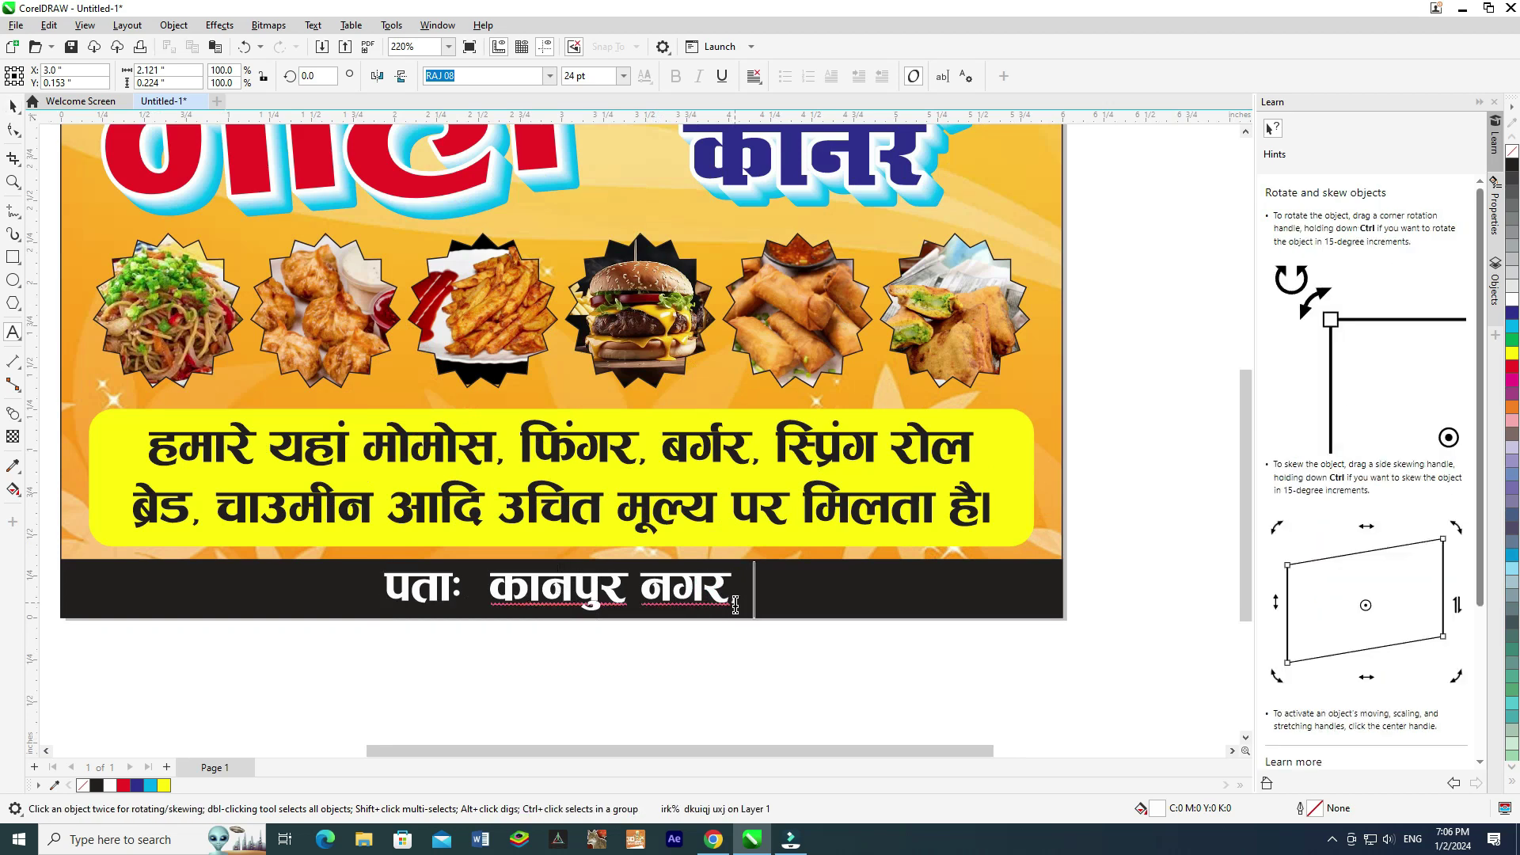
type(" 0000000")
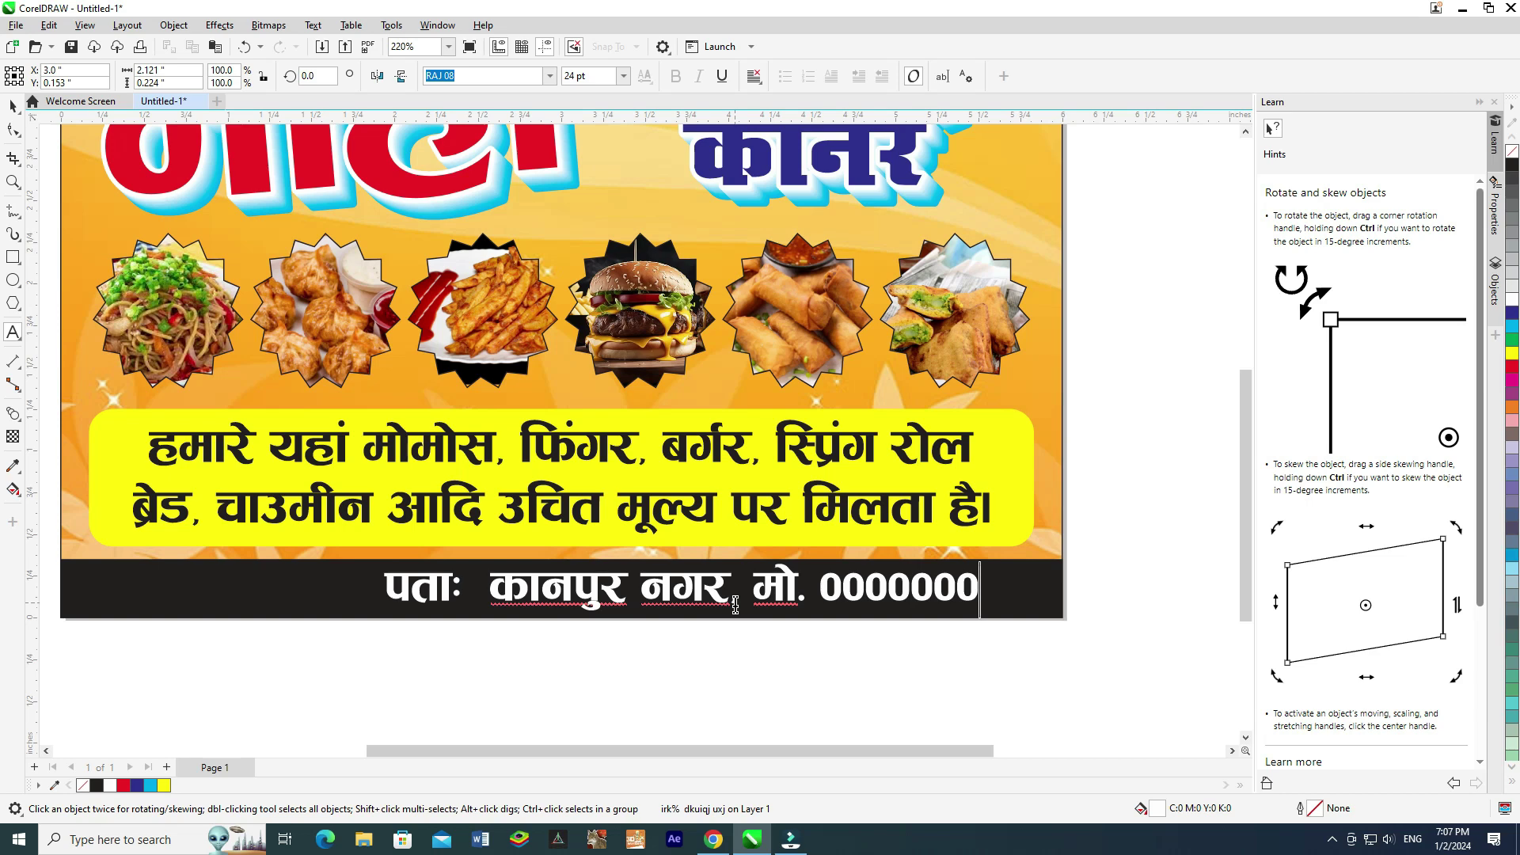
Centre the extended address line horizontally on the black strip.
key("ctrl+space")
left_click(11, 105)
key("e")
left_click(538, 741)
scroll(527, 599, "down", 2)
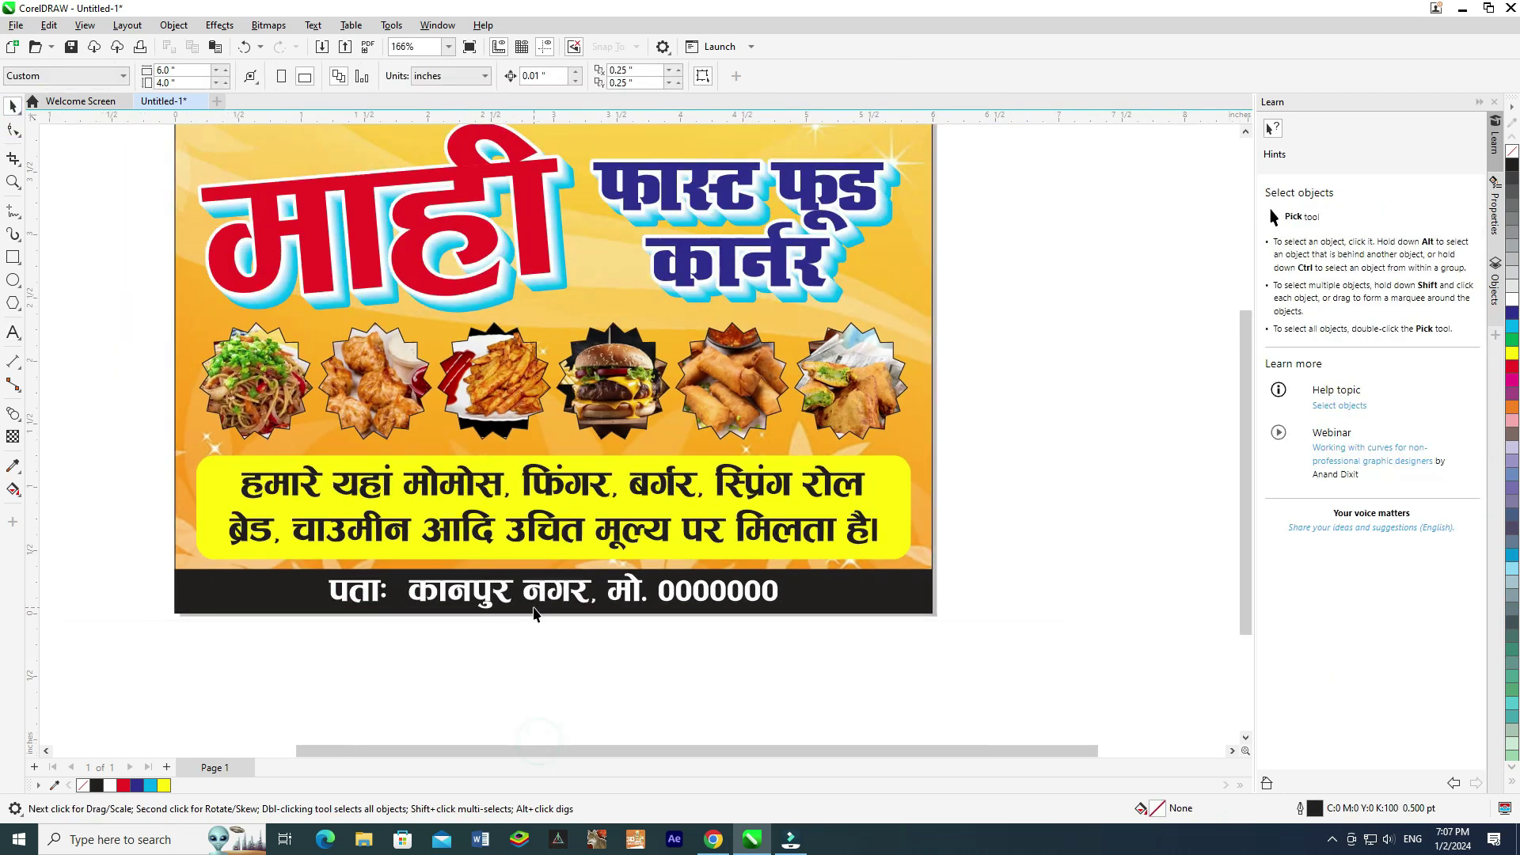
Give all six picture-filled starbursts a 2 pt white outline.
scroll(459, 411, "up", 2)
left_click(394, 486)
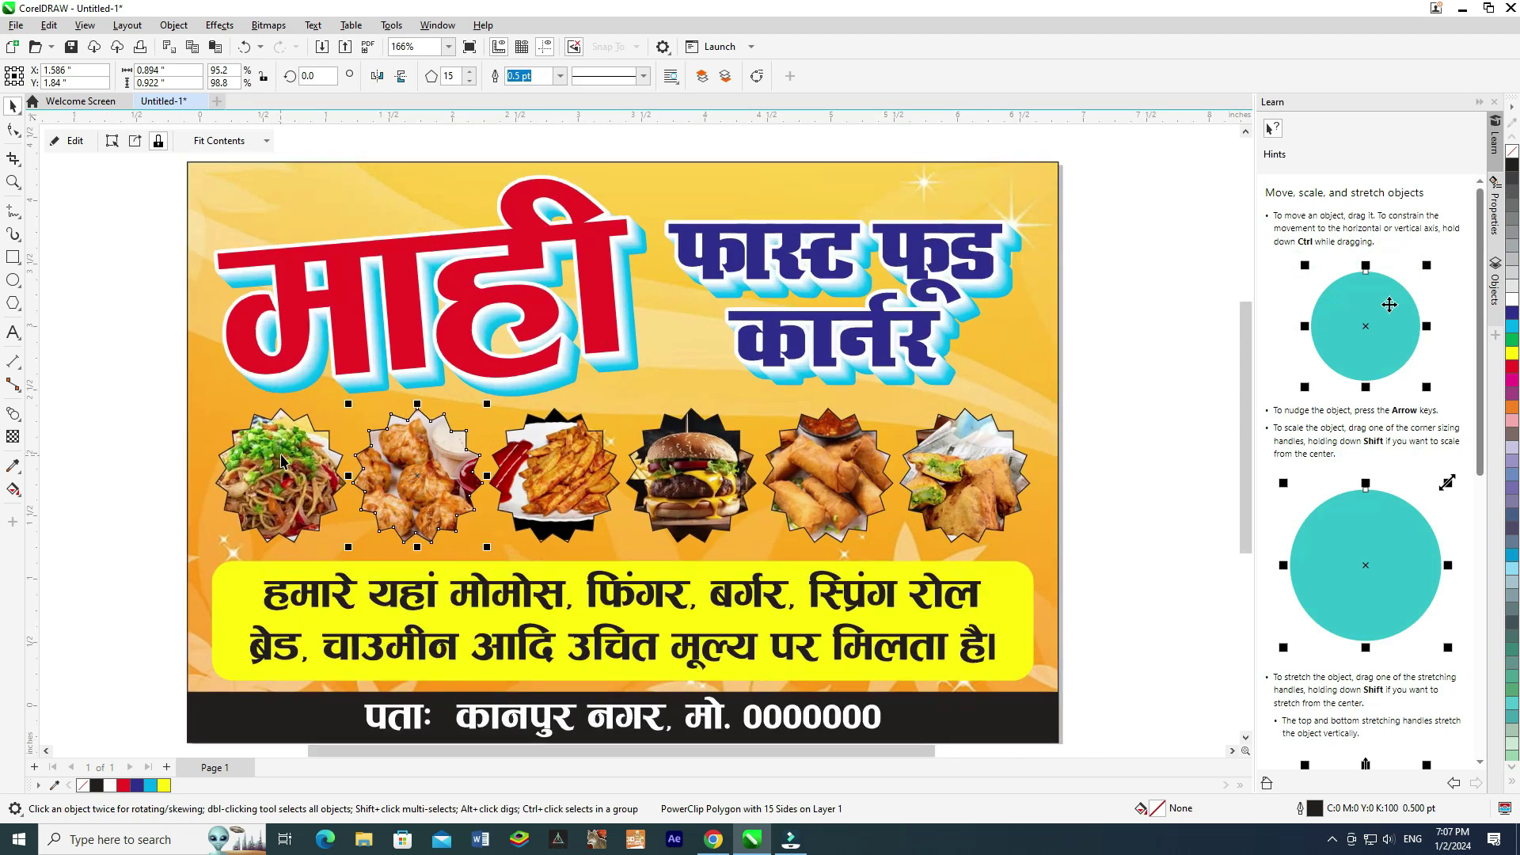
scroll(281, 460, "up", 2)
left_click(279, 457)
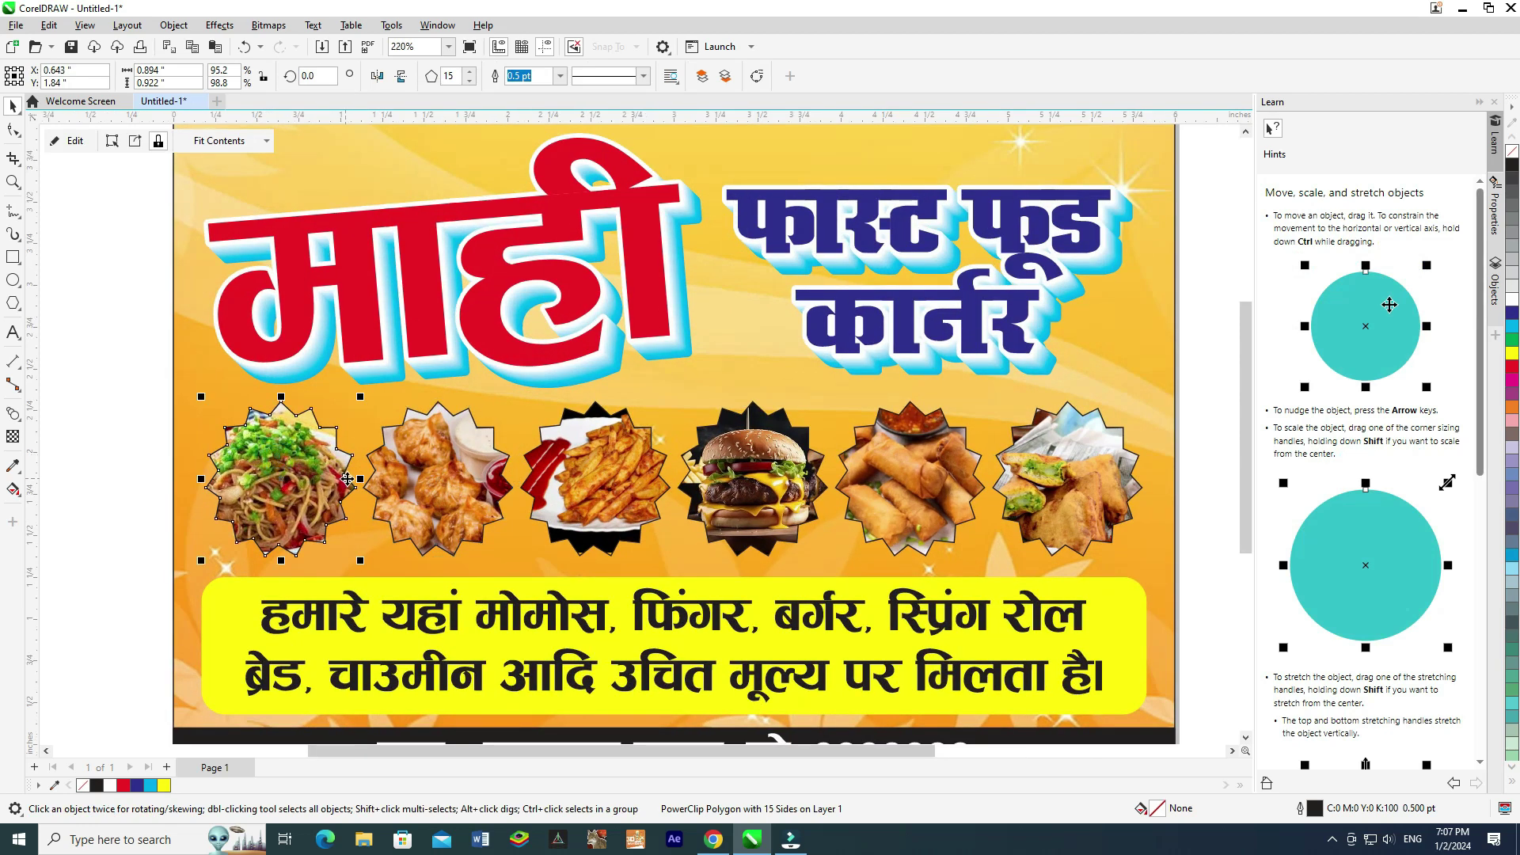
left_click(410, 472, "shift")
left_click(605, 463, "shift")
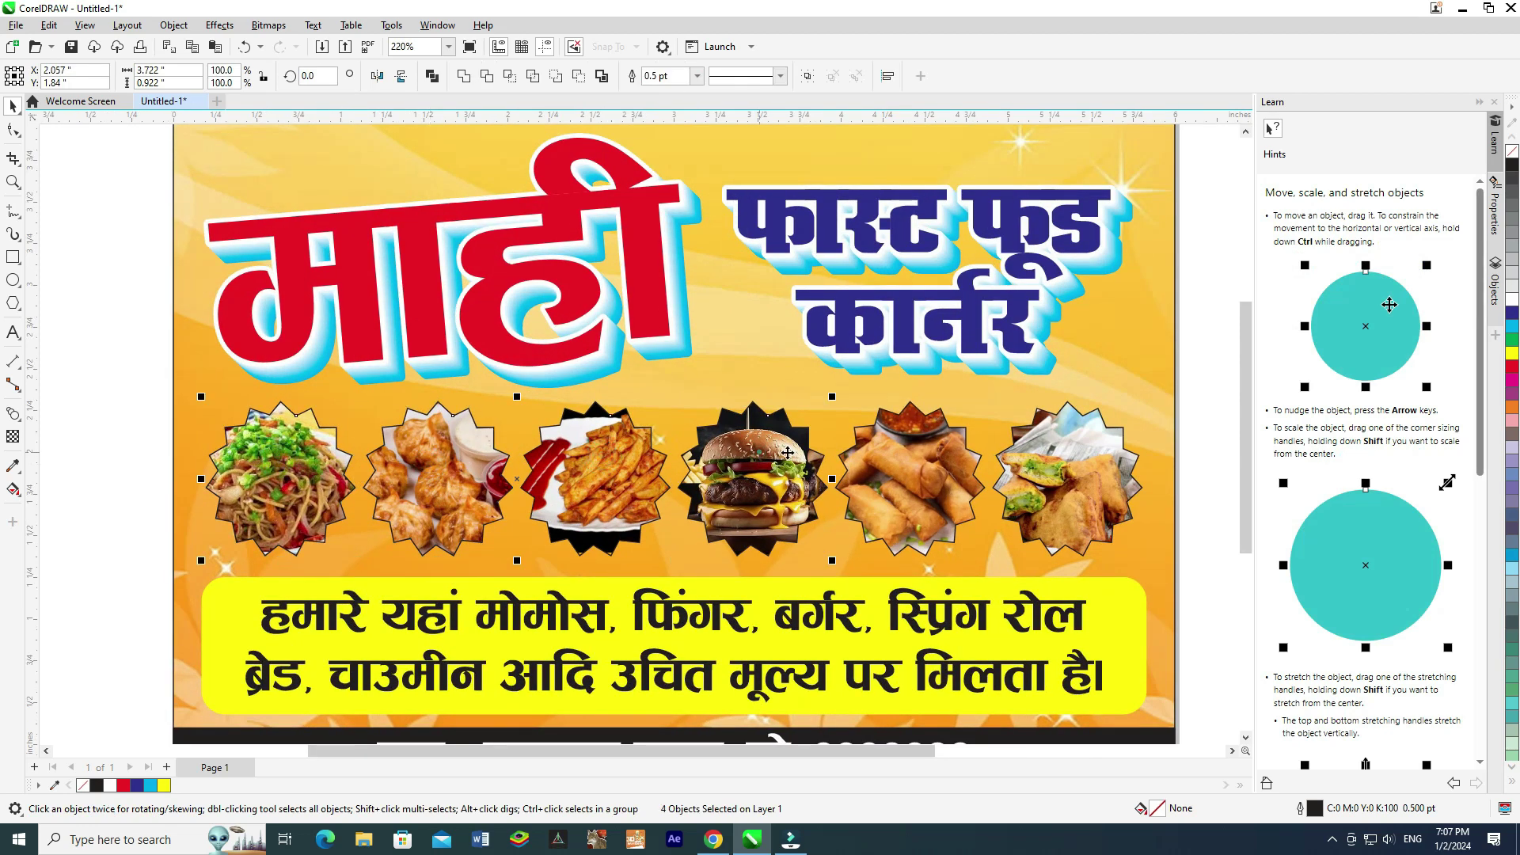
left_click(760, 455, "shift")
left_click(885, 461, "shift")
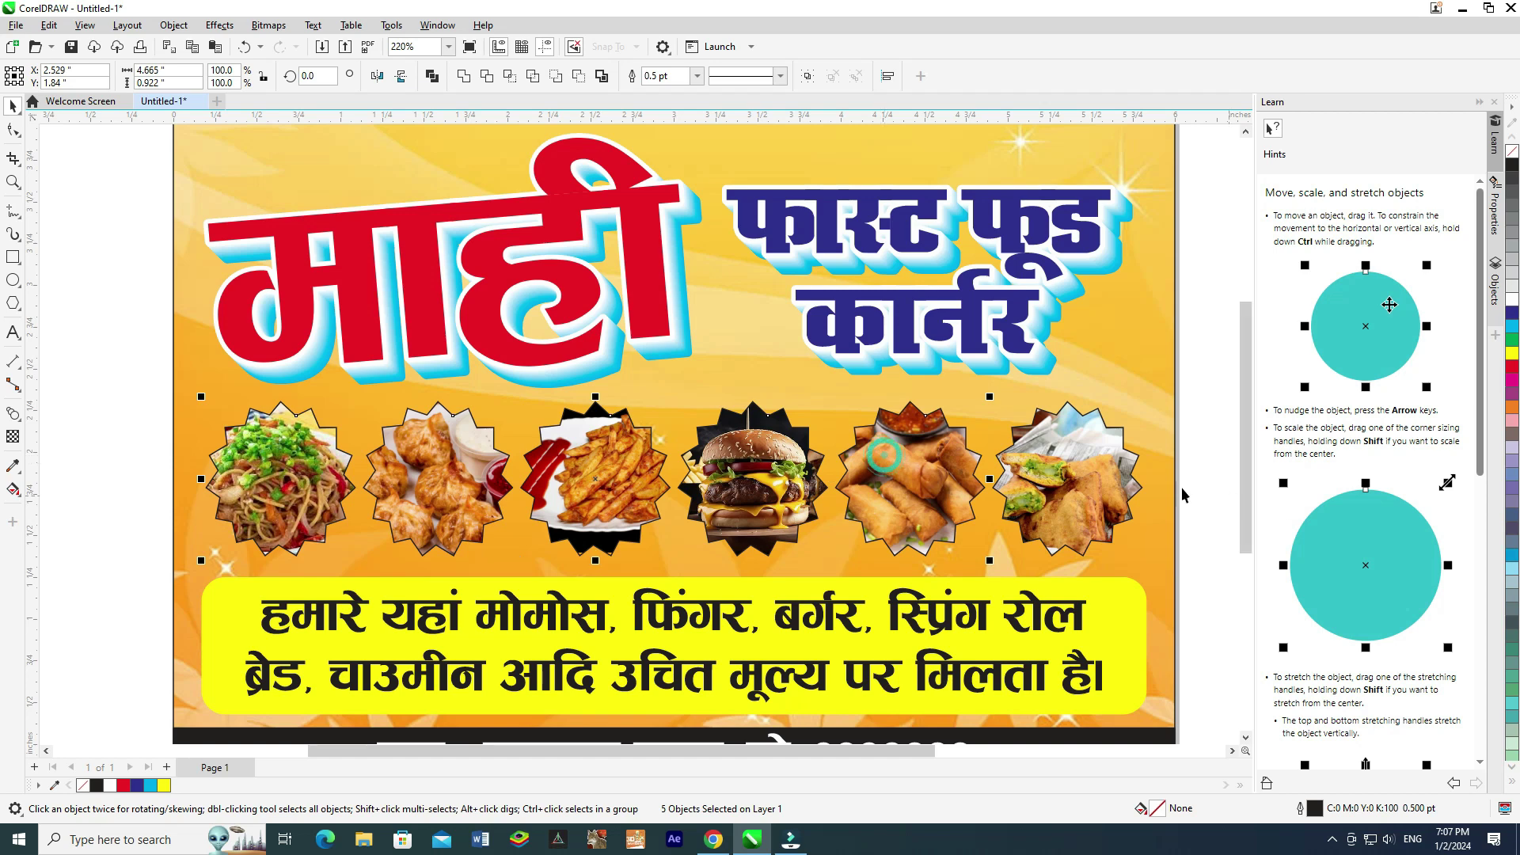
left_click(1105, 478, "shift")
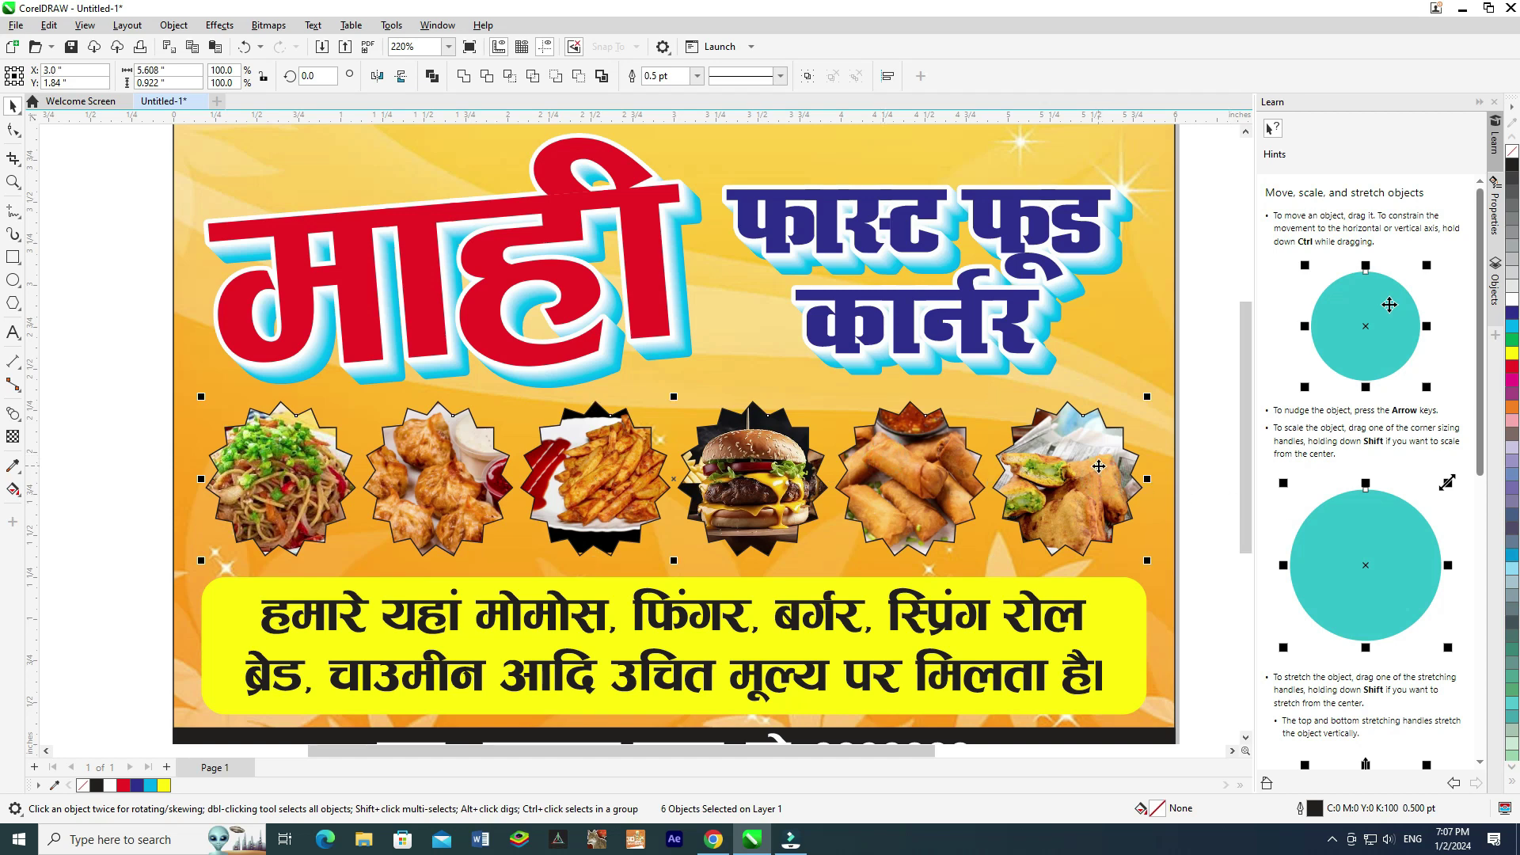
key("F12")
type("2")
key("Return")
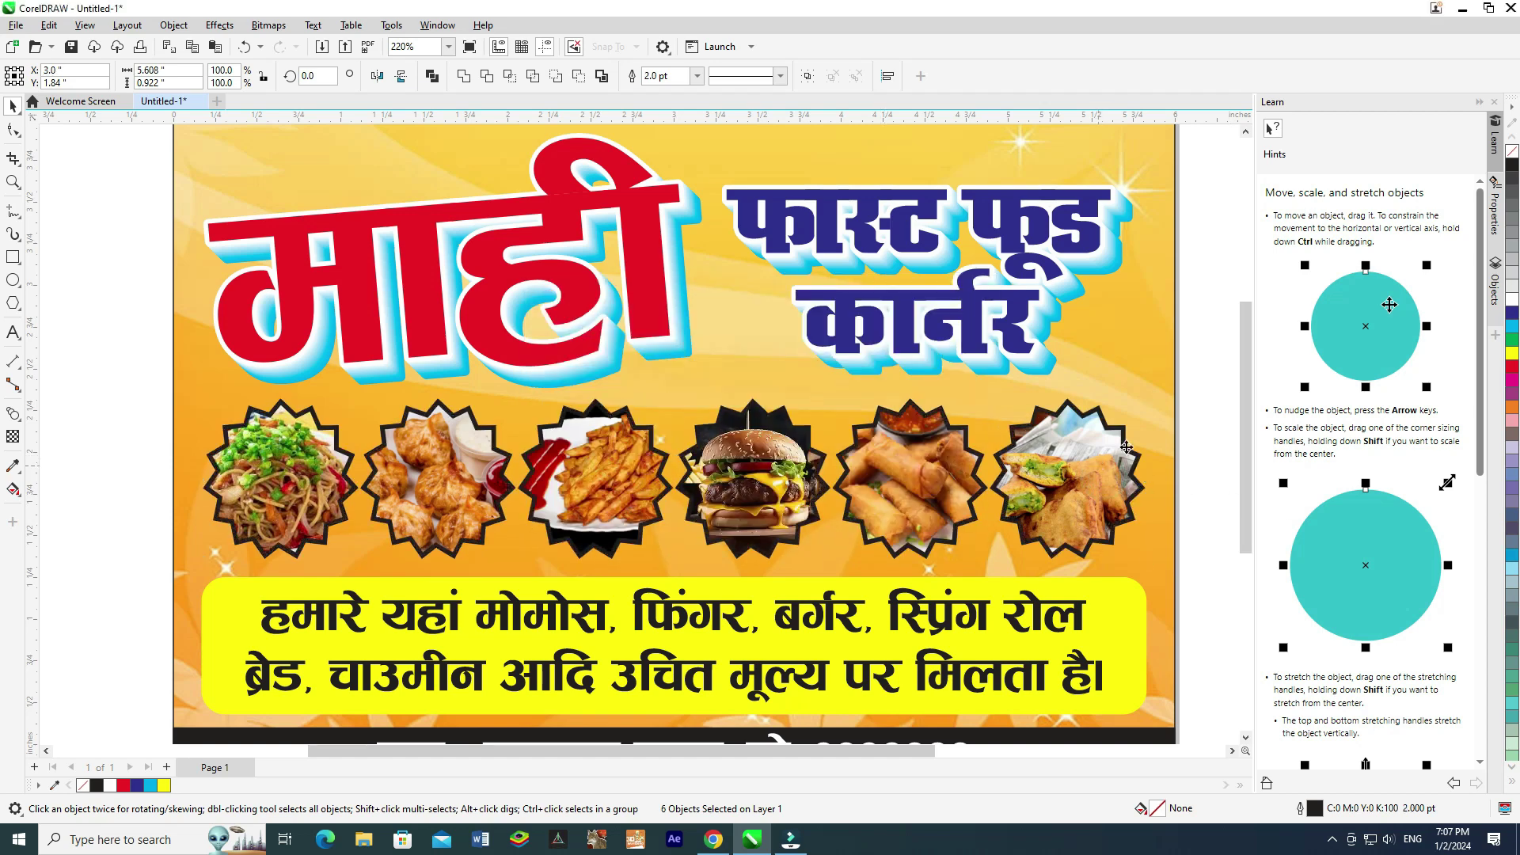
right_click(1512, 300)
Fit the whole banner in view and clear the selection to check the finished design.
scroll(696, 448, "down", 3)
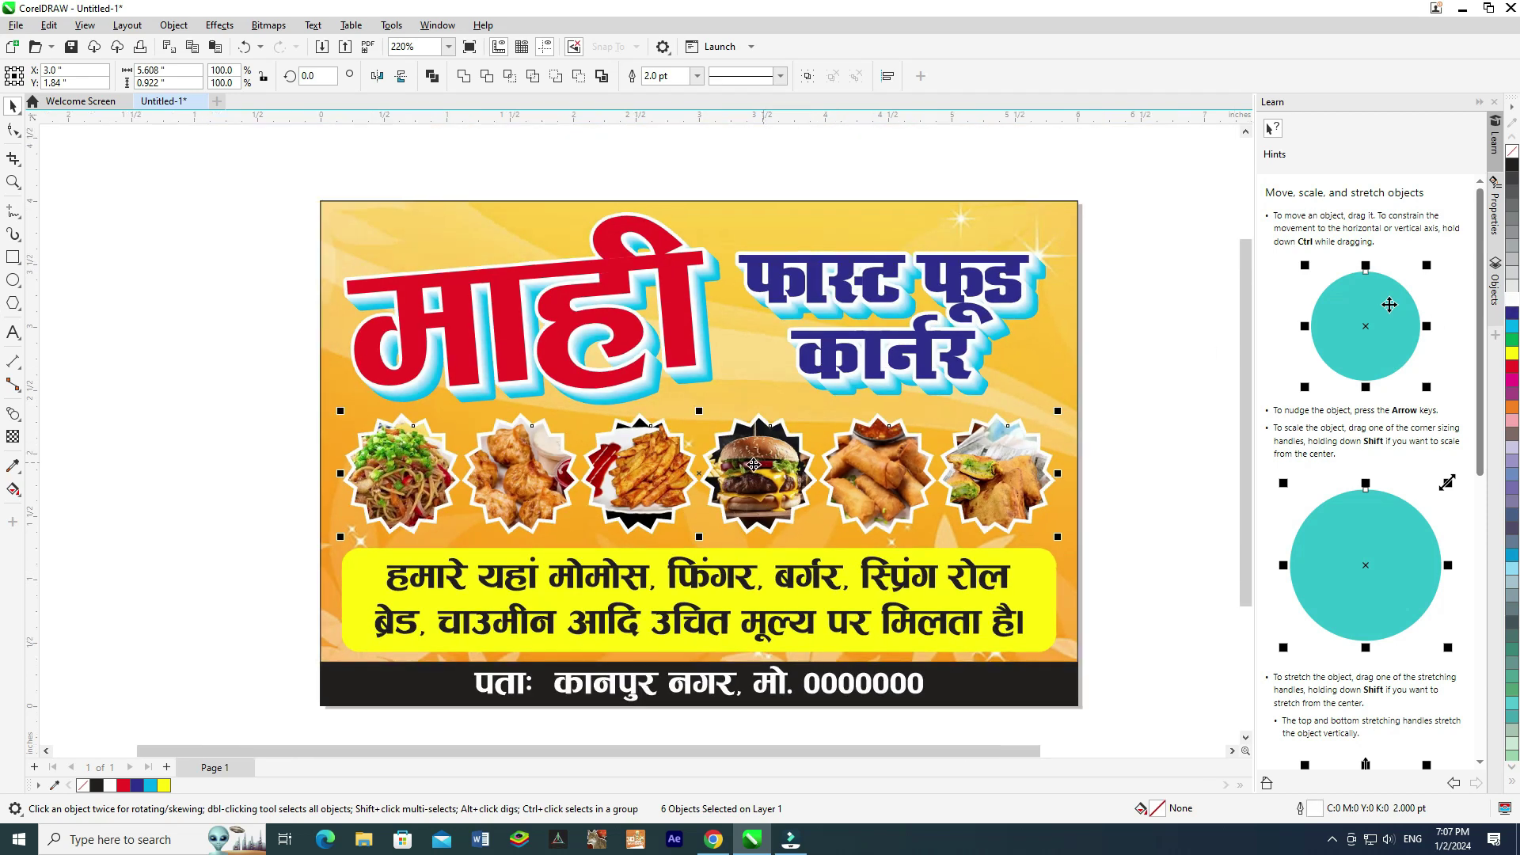
left_click_drag(312, 237, 987, 627)
left_click_drag(1071, 228, 340, 716)
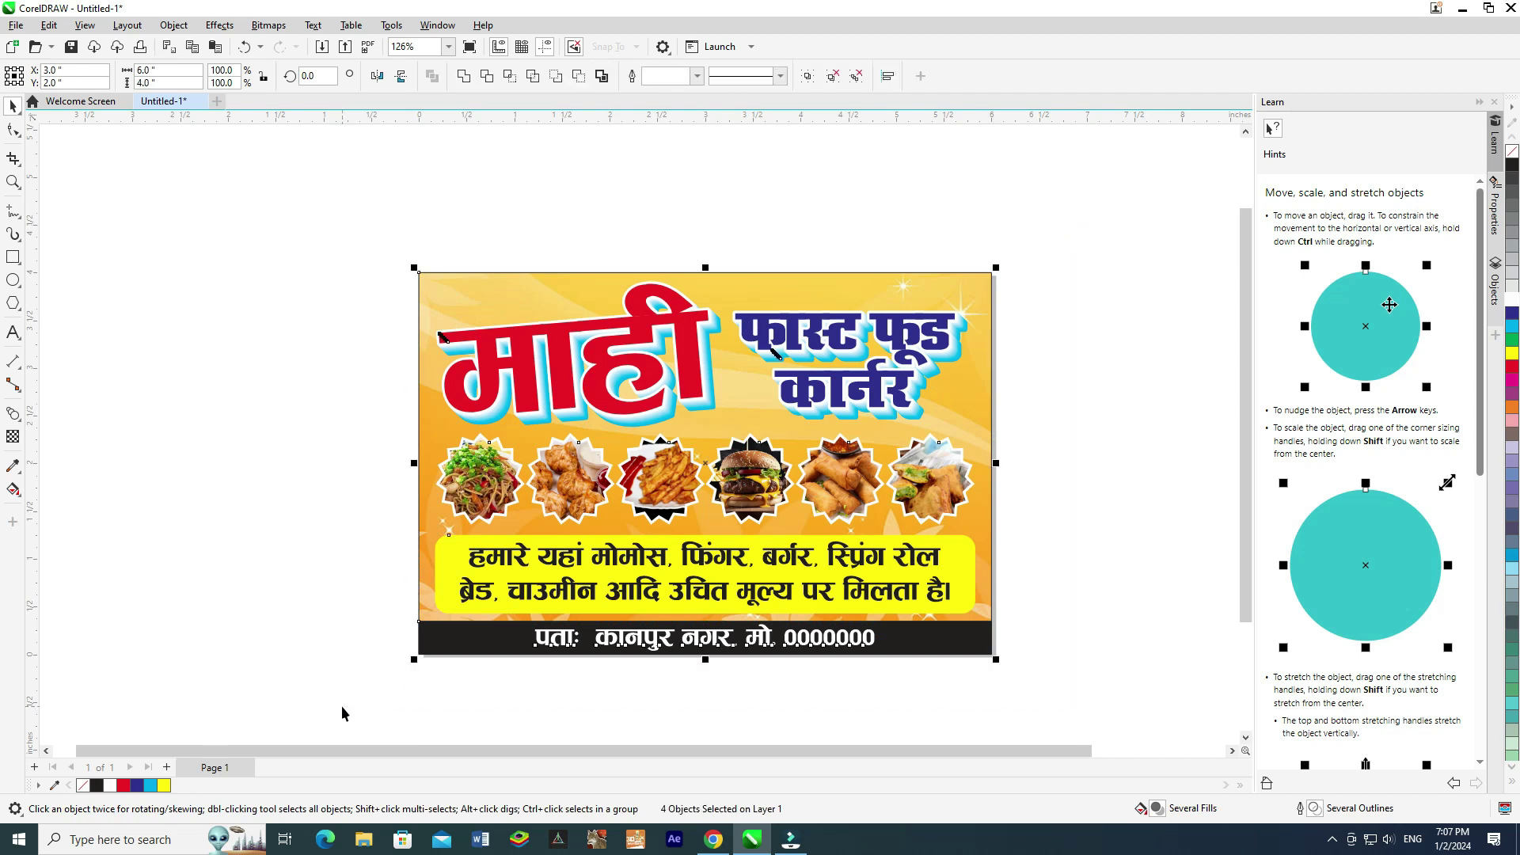
key("F4")
left_click(1106, 314)
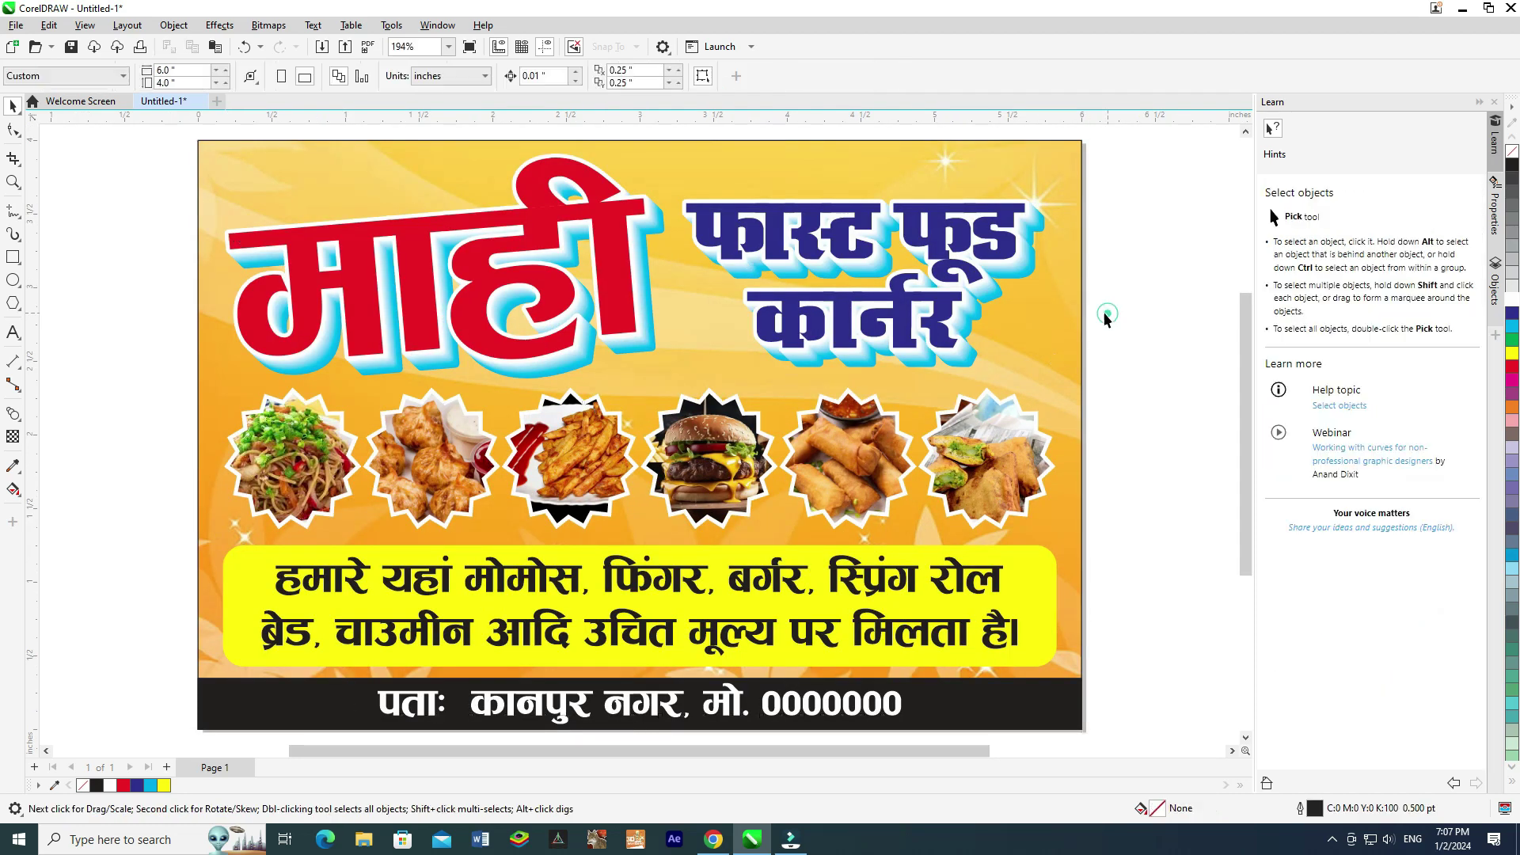